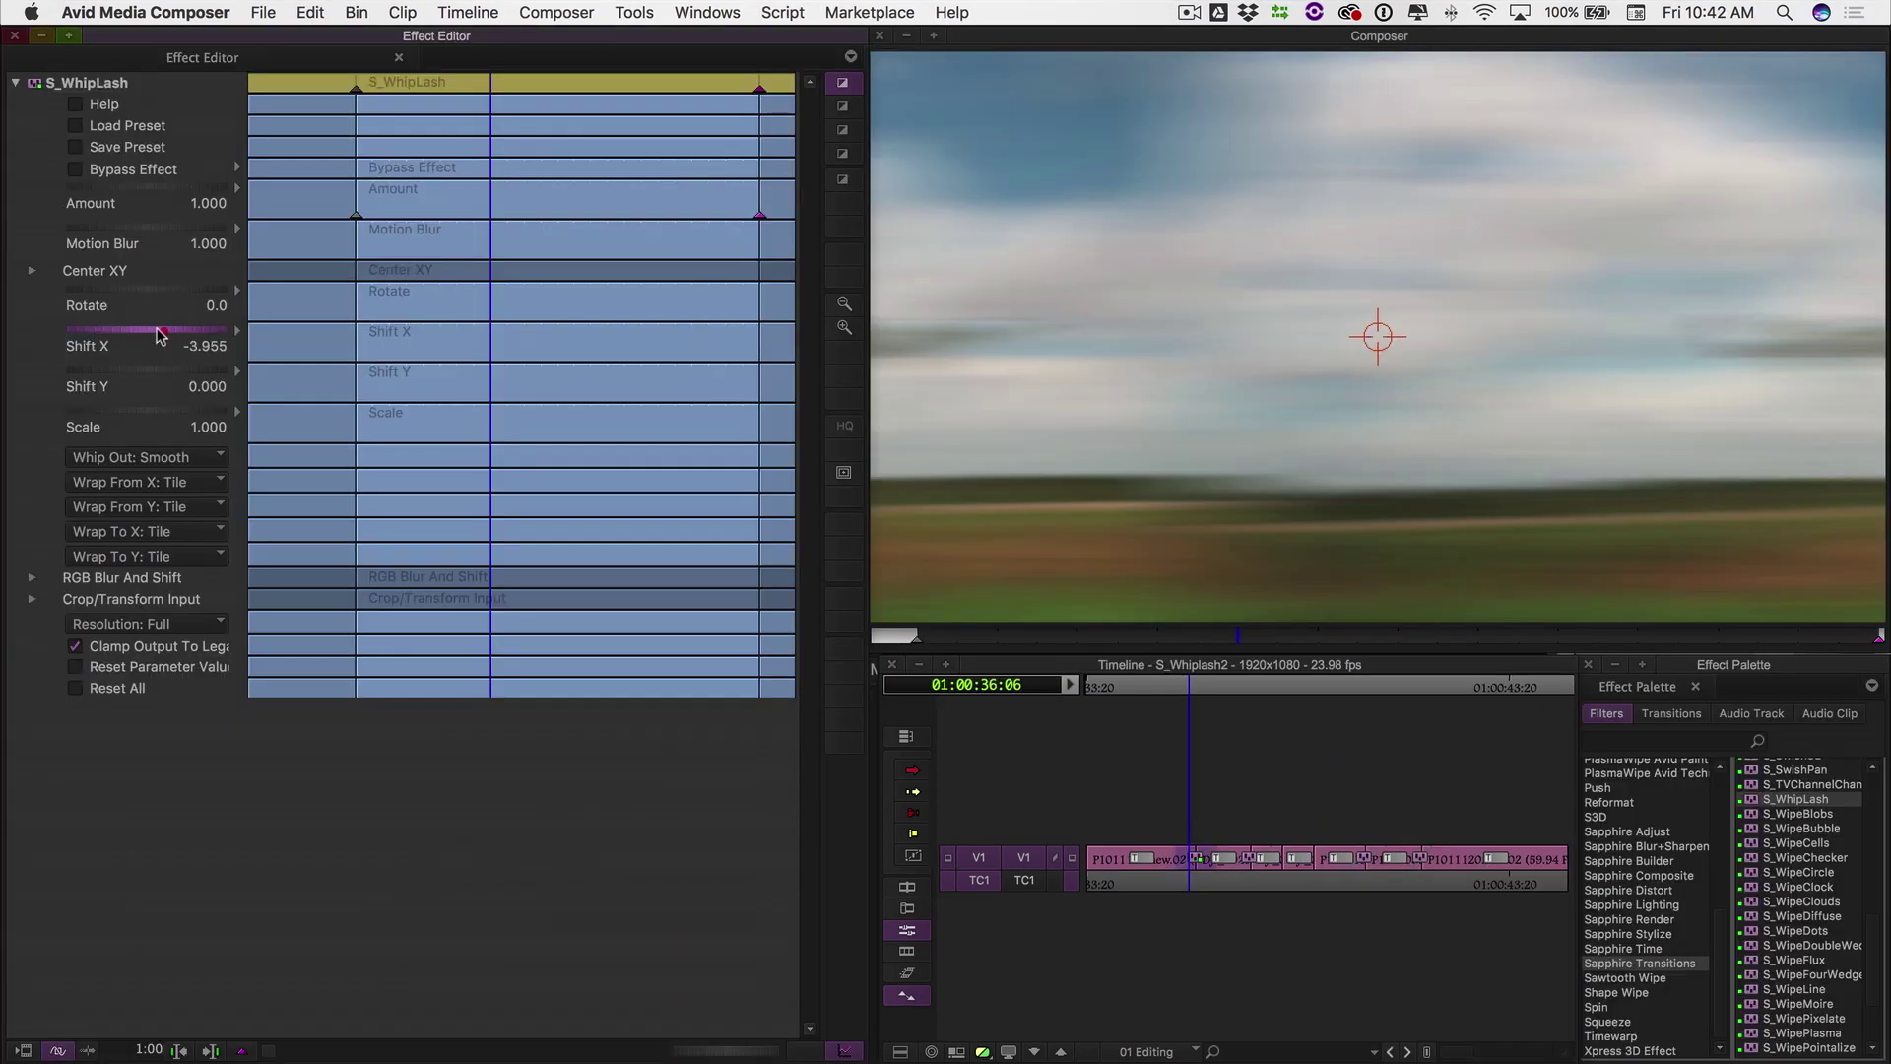
Try the Shift sliders, preview, then set Shift X to 4.000 with Shift Y at 0.000
drag(1113, 359, 871, 360)
click(97, 367)
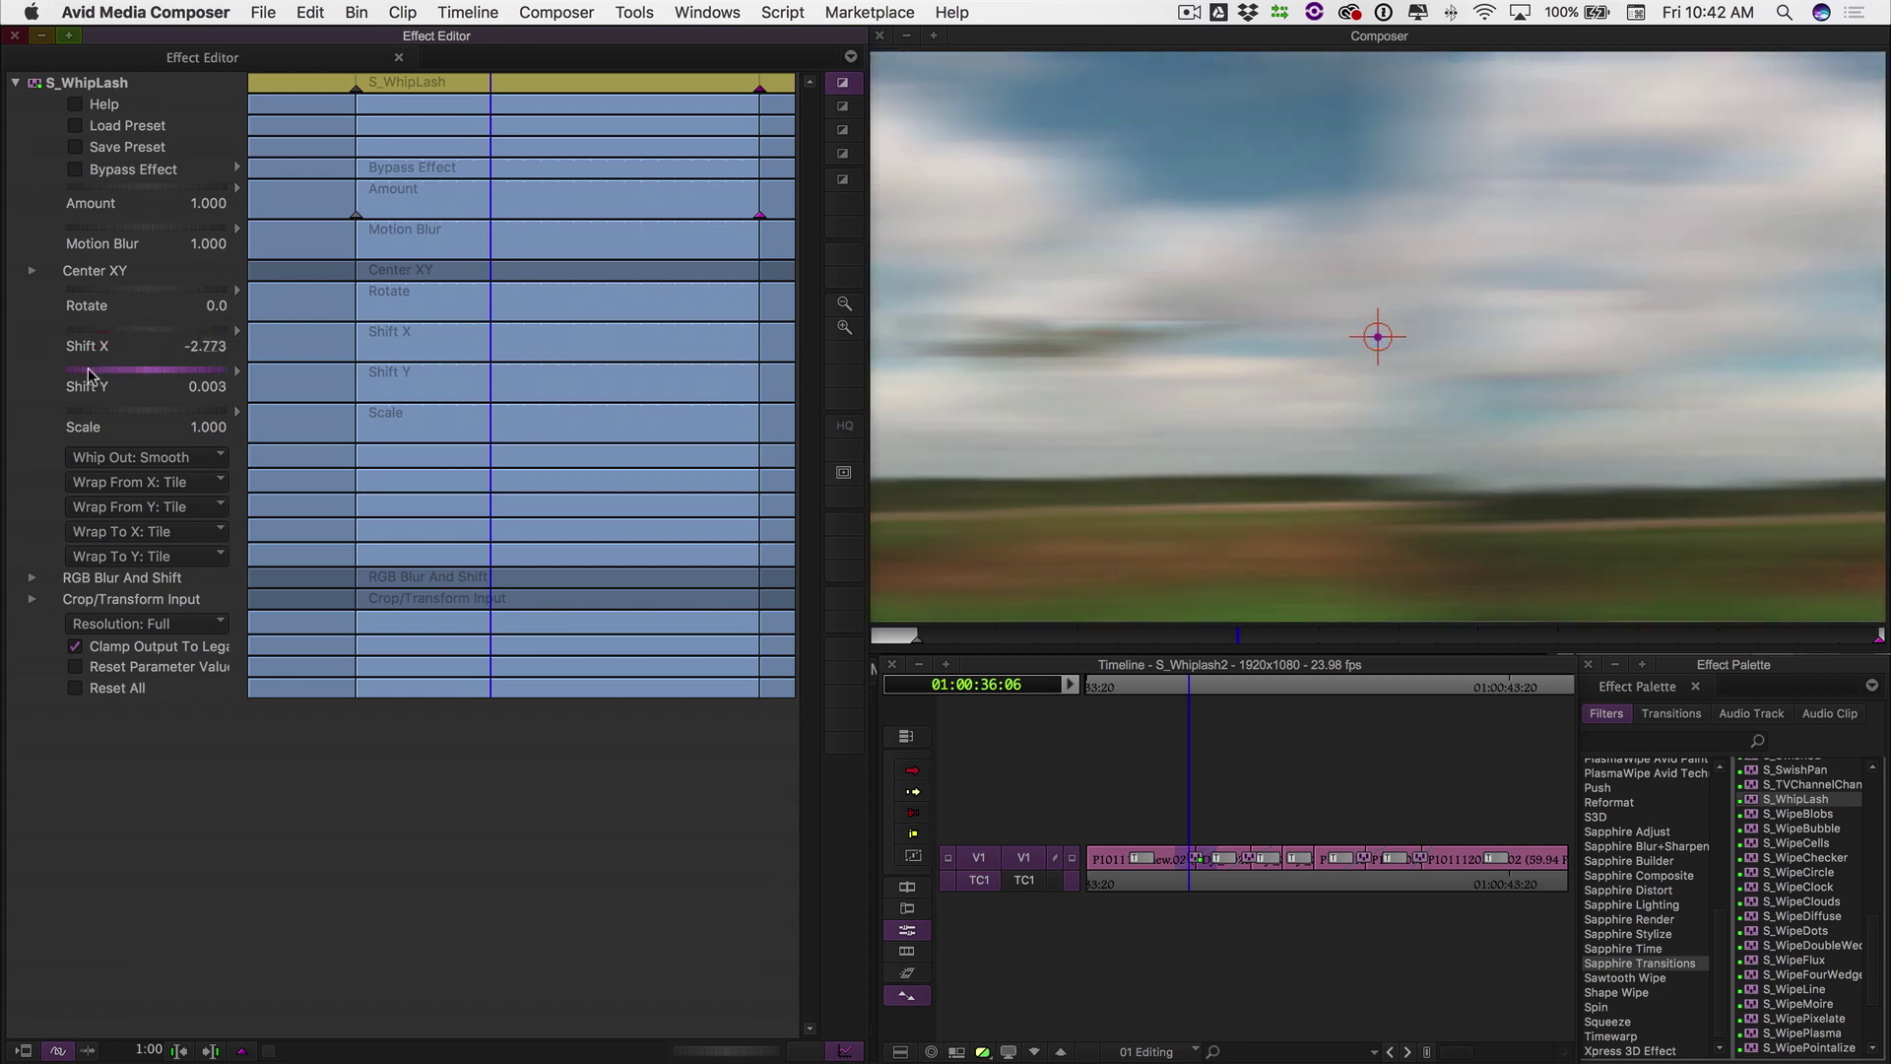
drag(107, 375, 1561, 416)
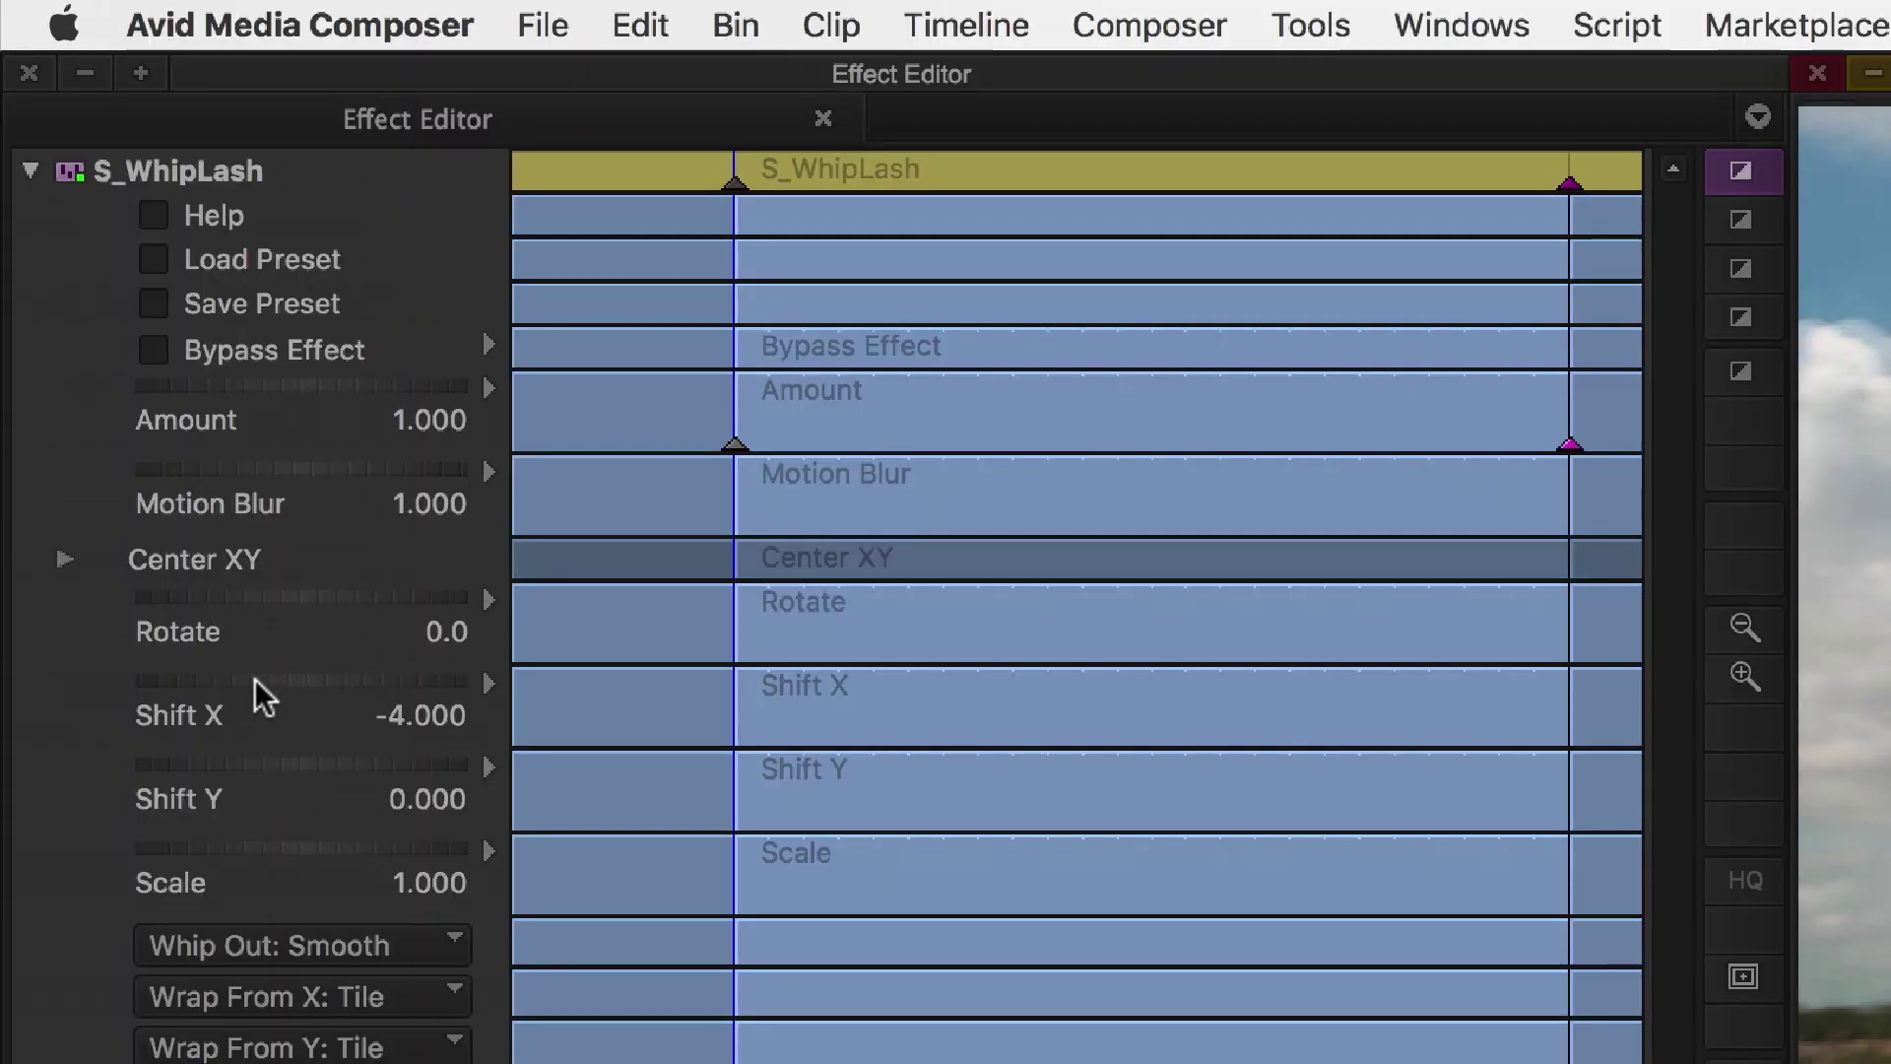
click(125, 331)
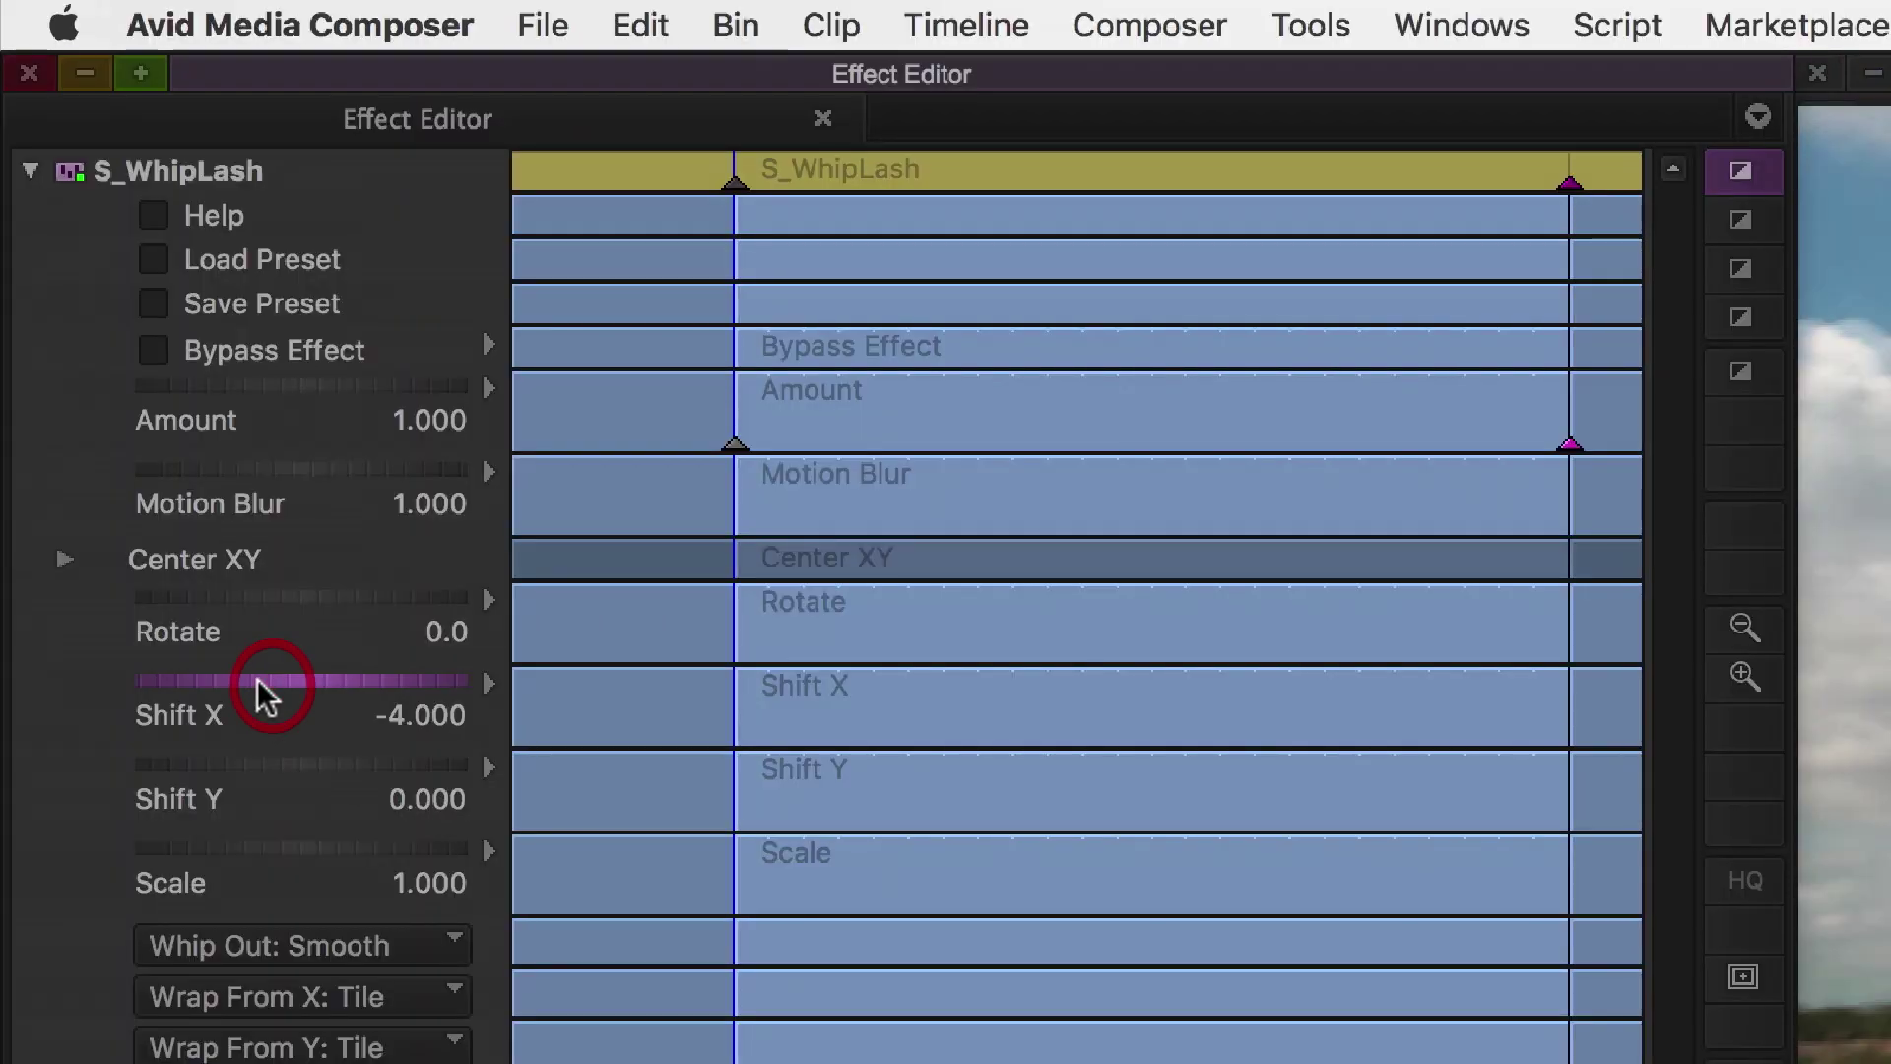
key(space)
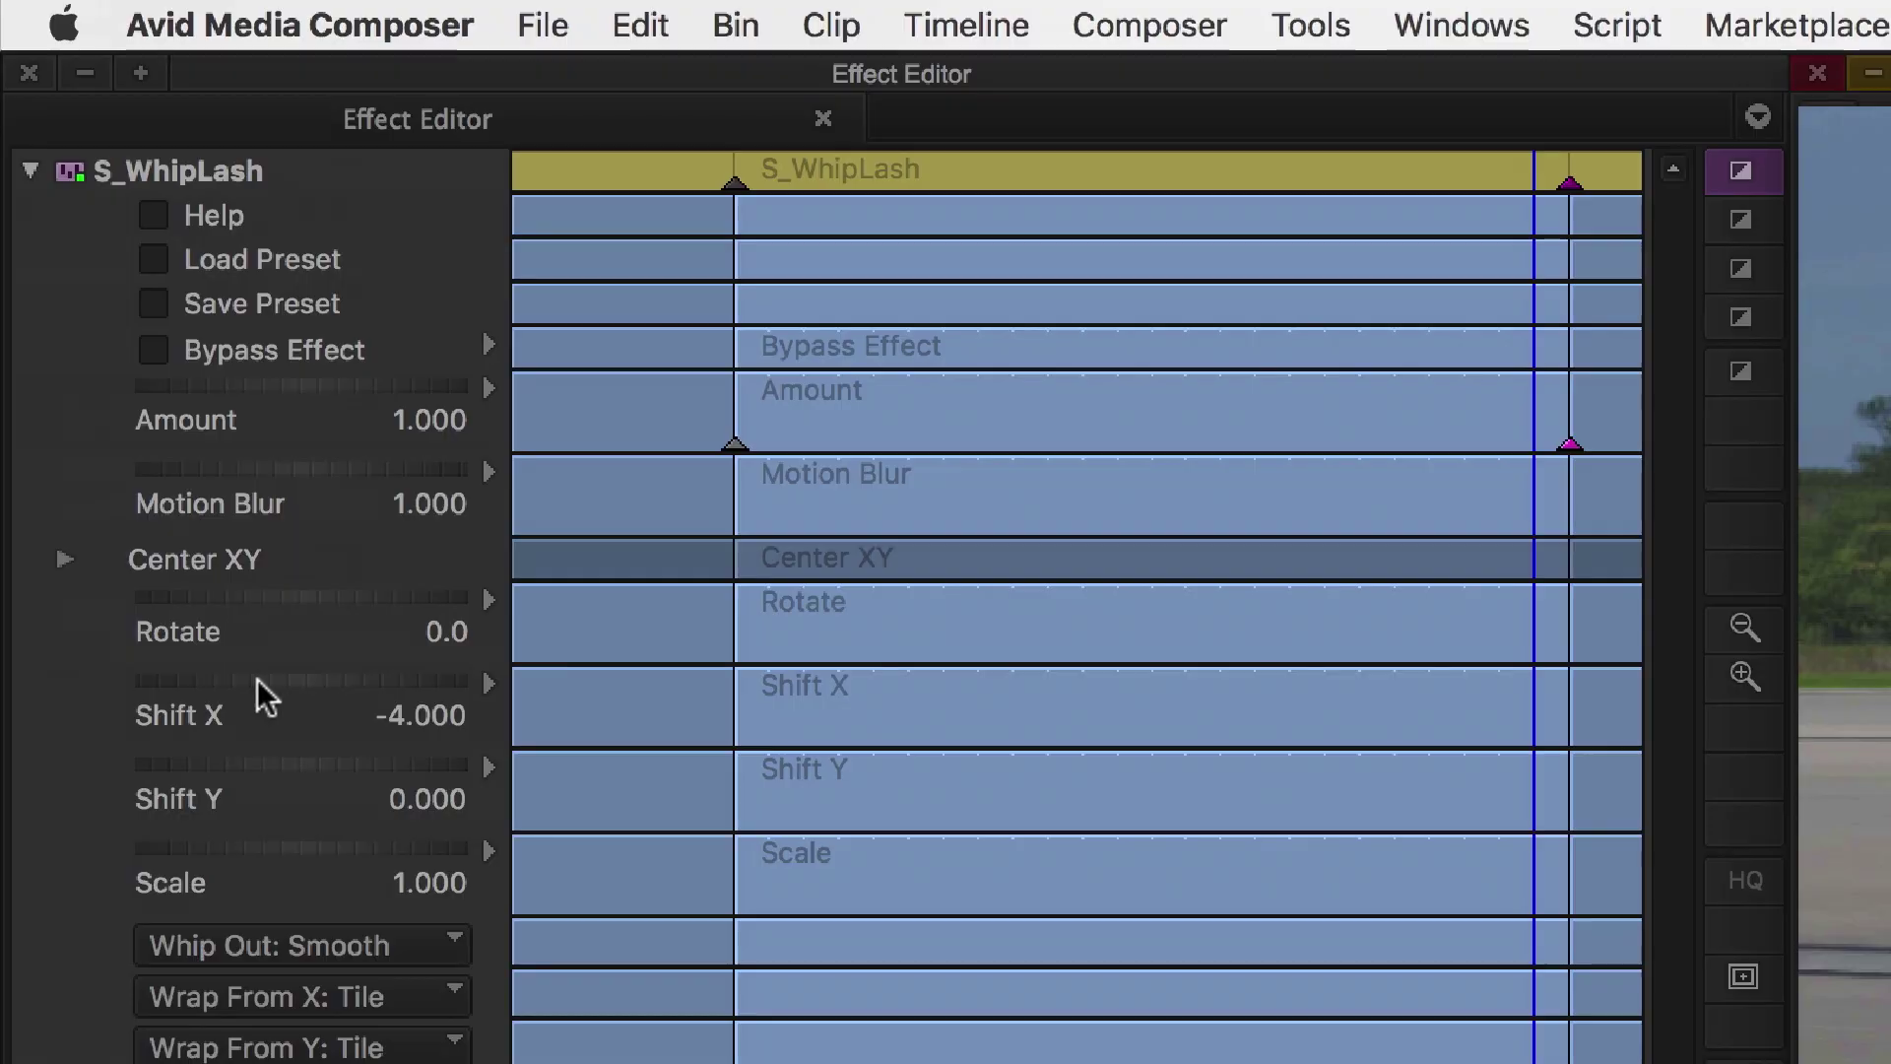
click(126, 329)
text(4)
key(Return)
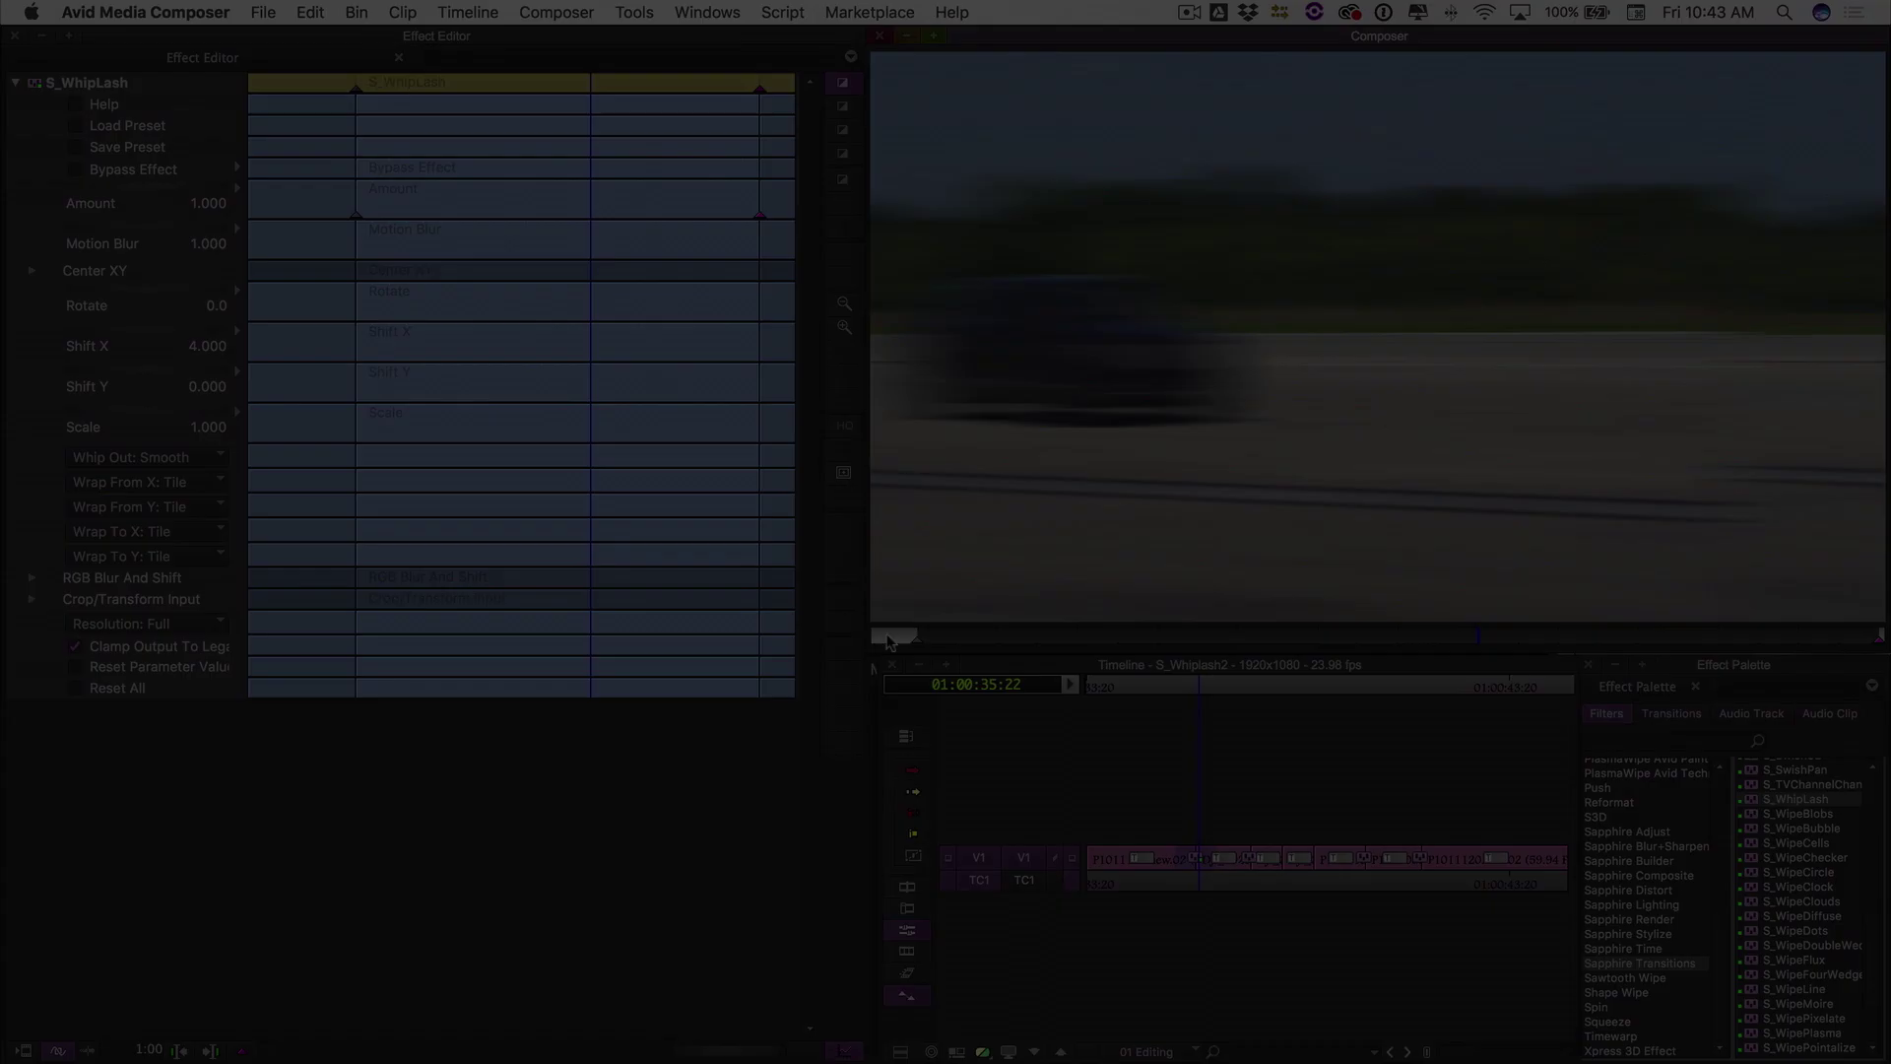
Preview the Snap whip-out style, then settle on Whip Out: Bounce
click(127, 453)
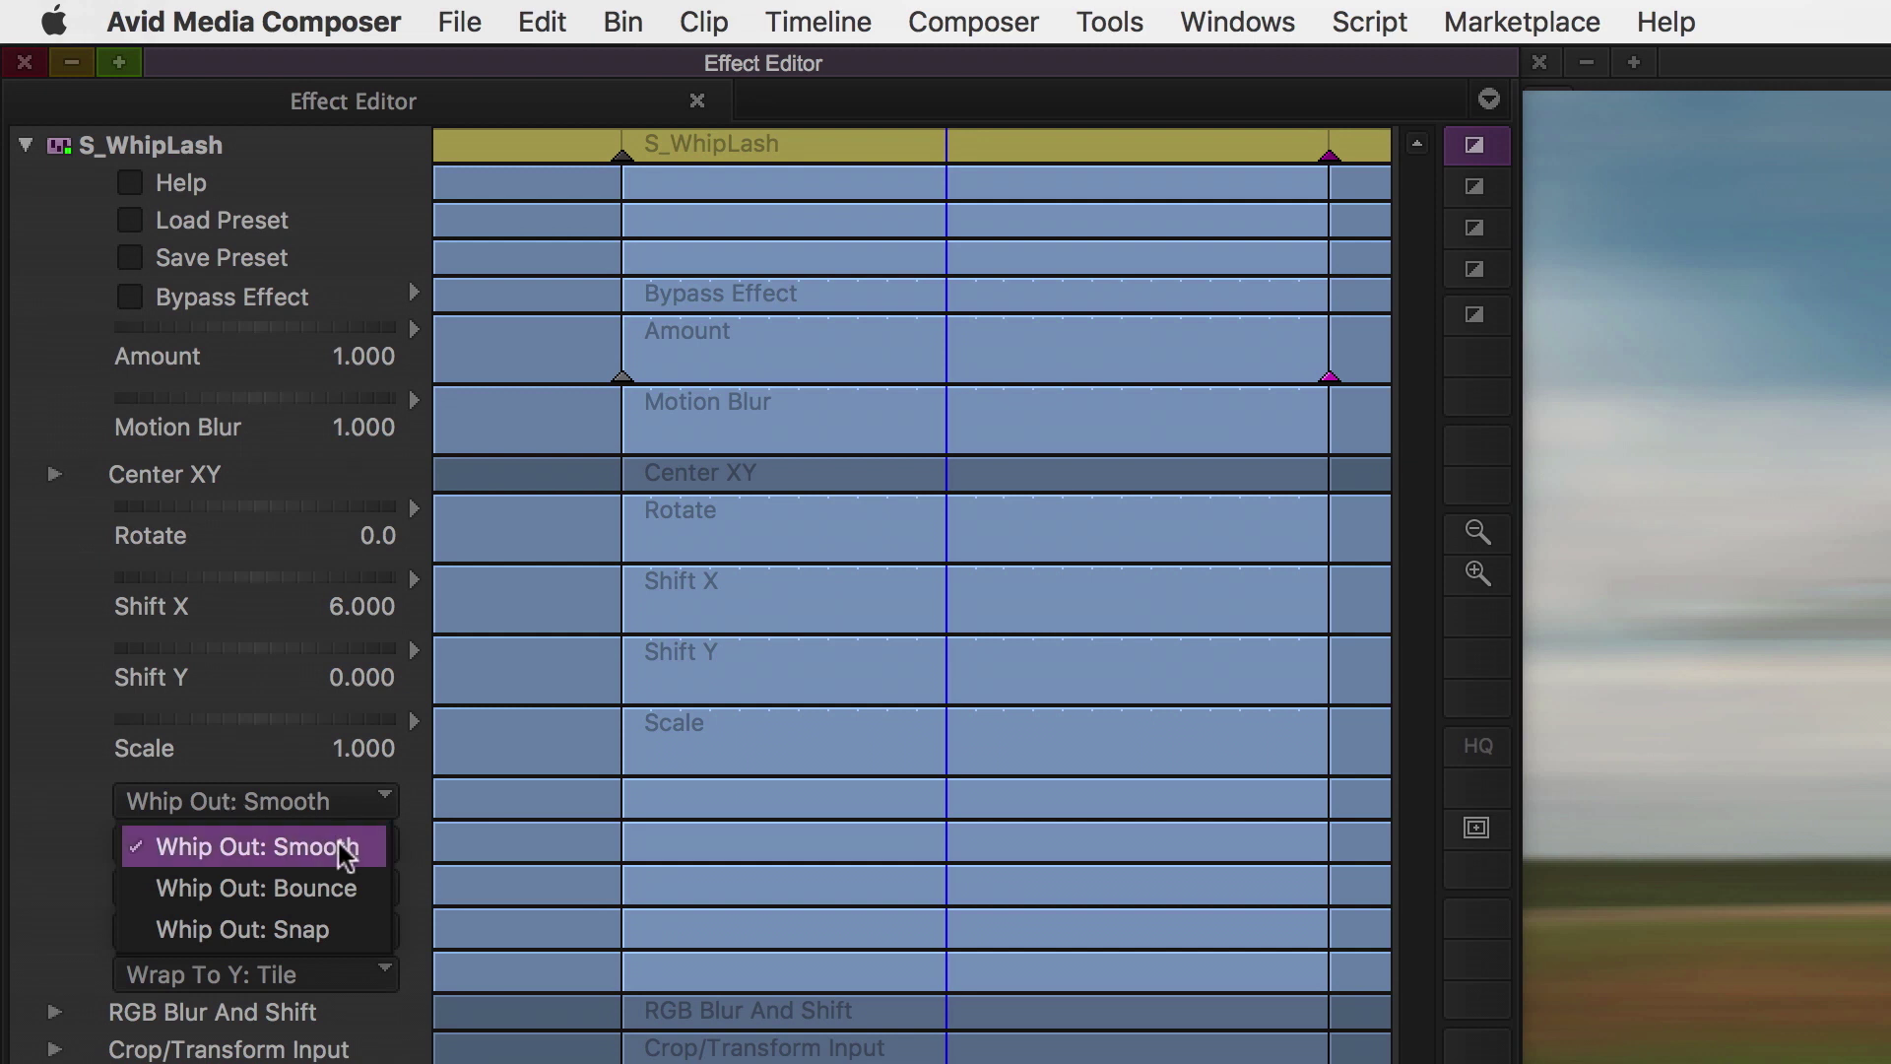
click(337, 931)
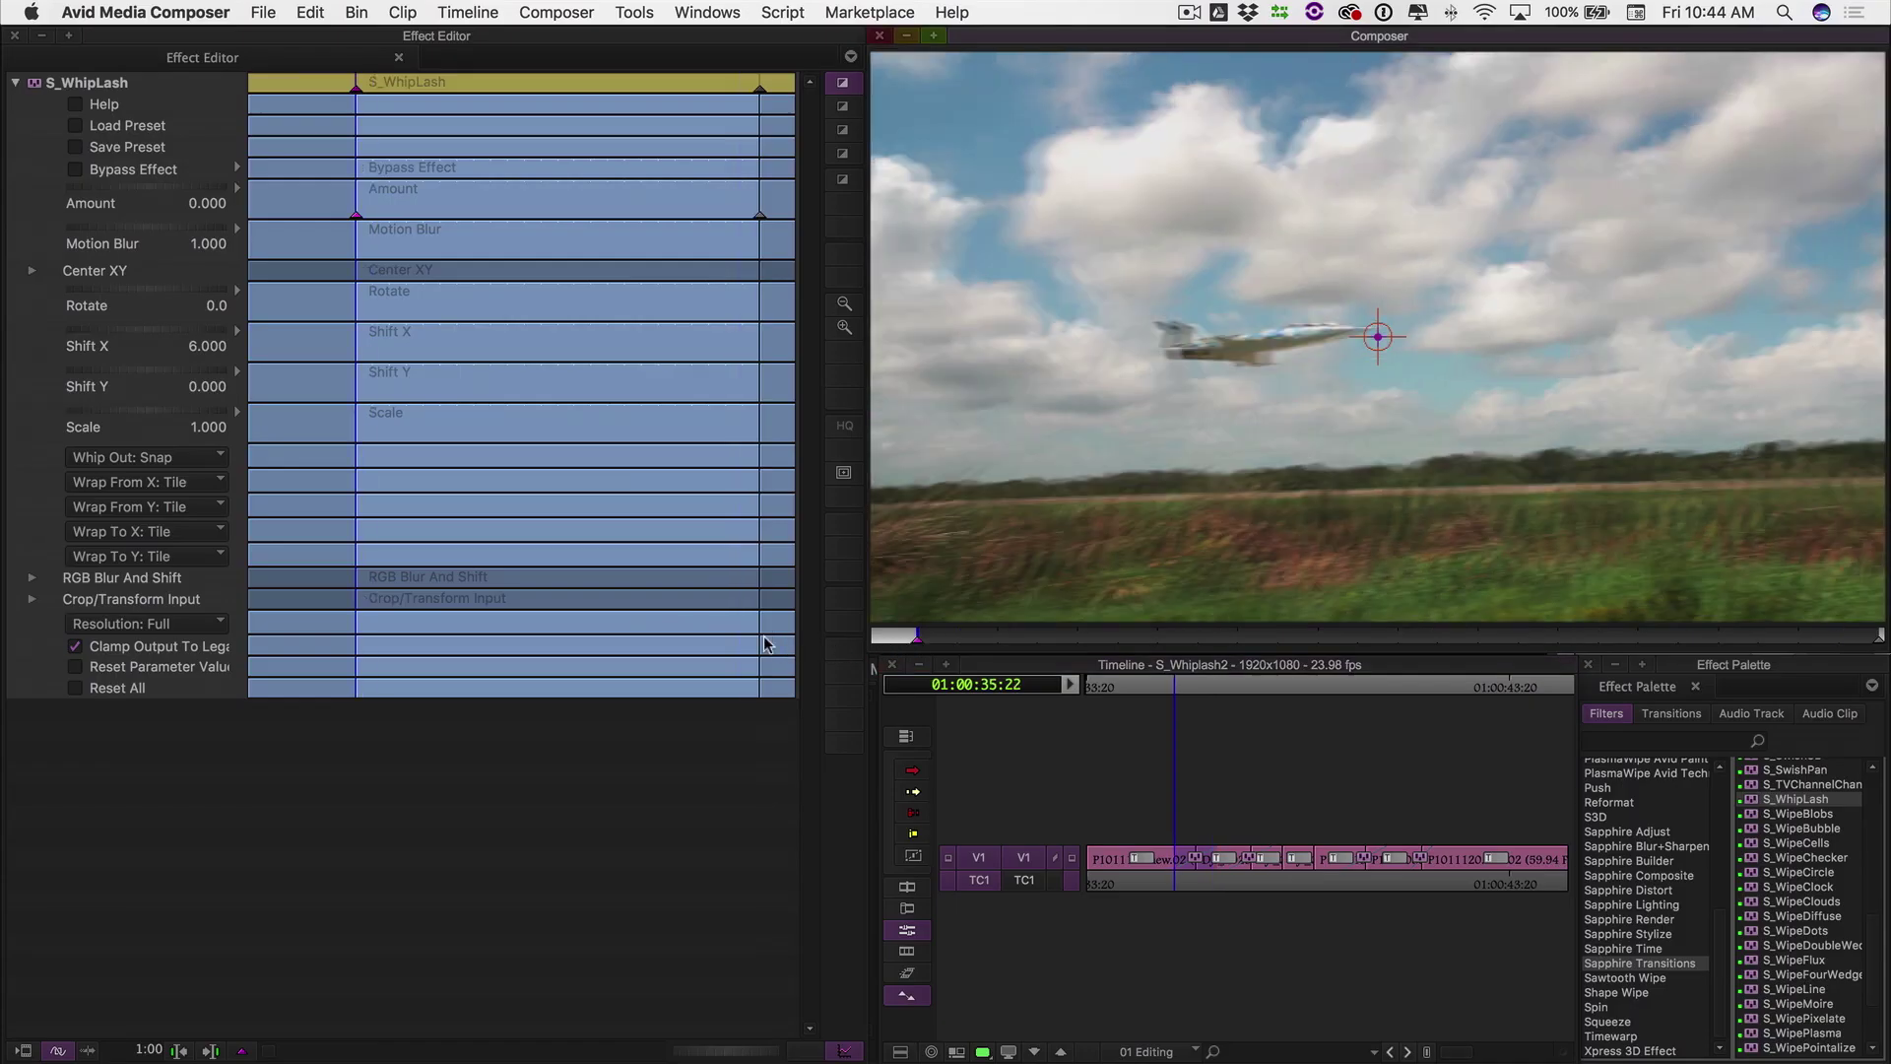
key(space)
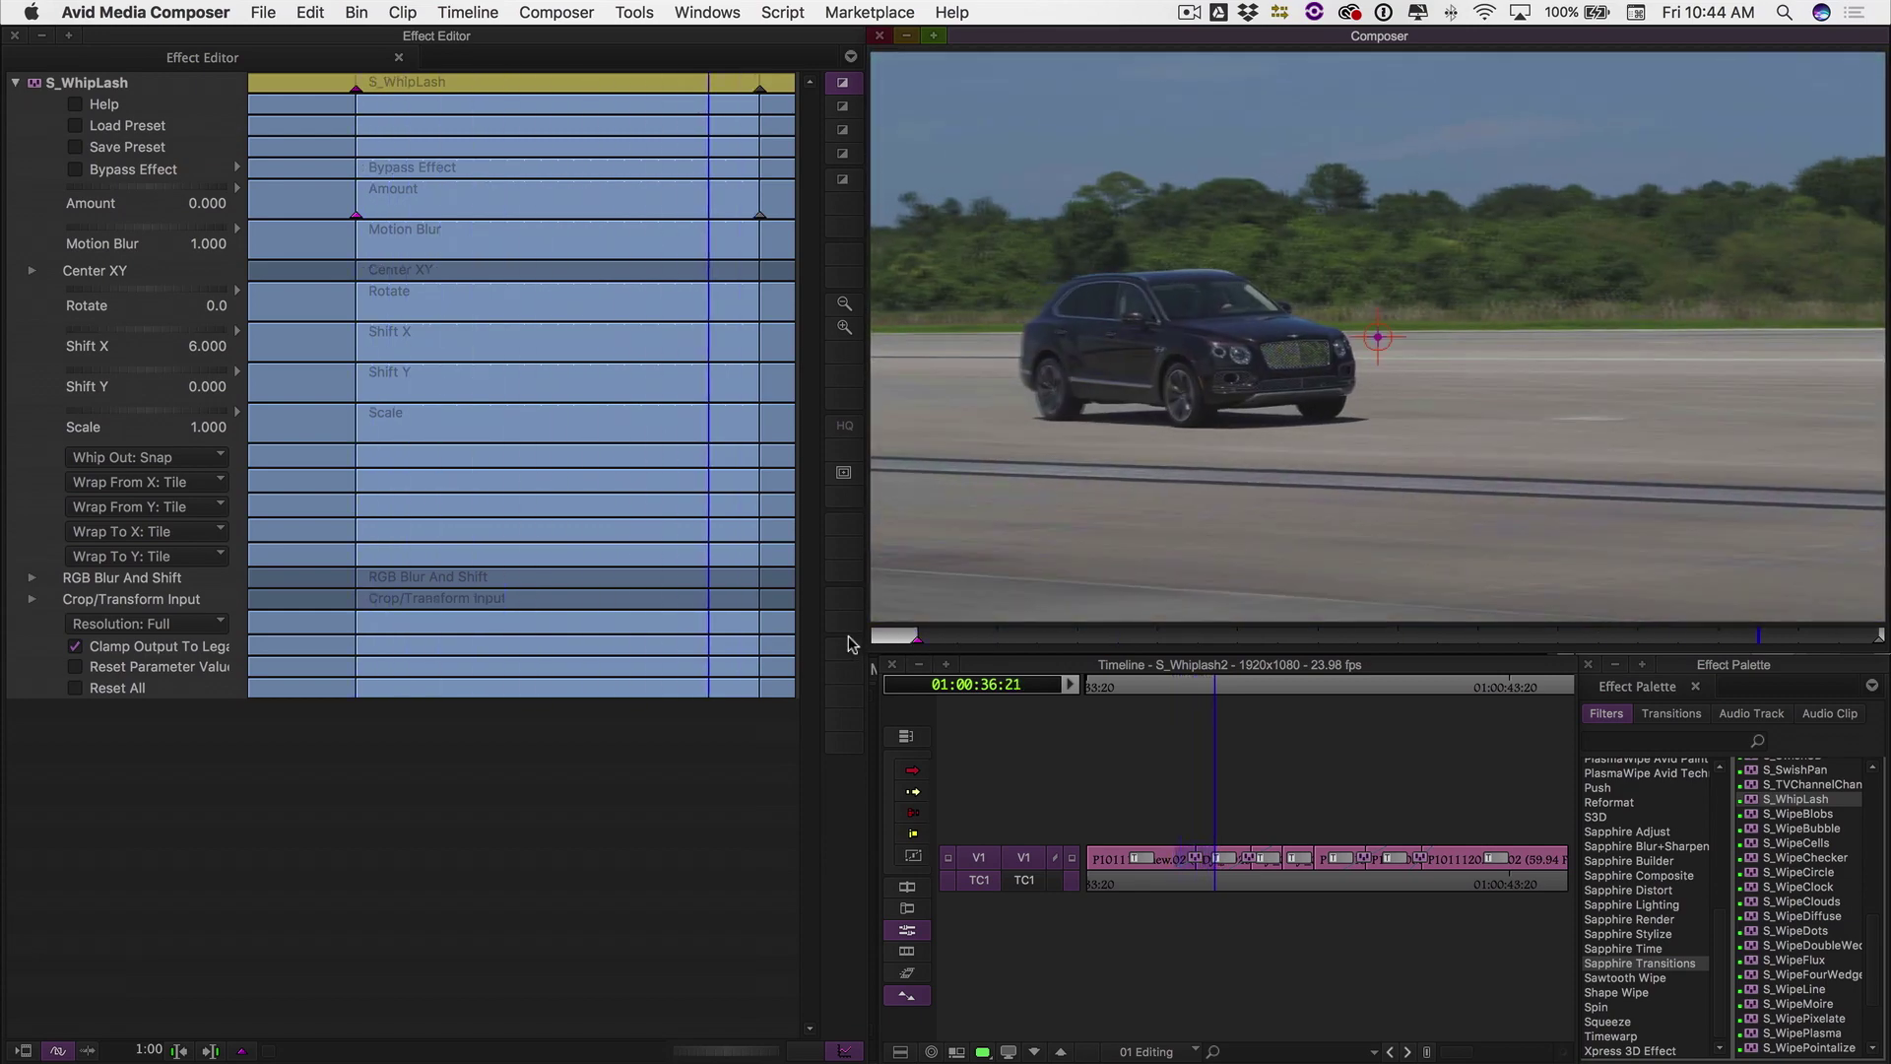
click(126, 459)
click(153, 506)
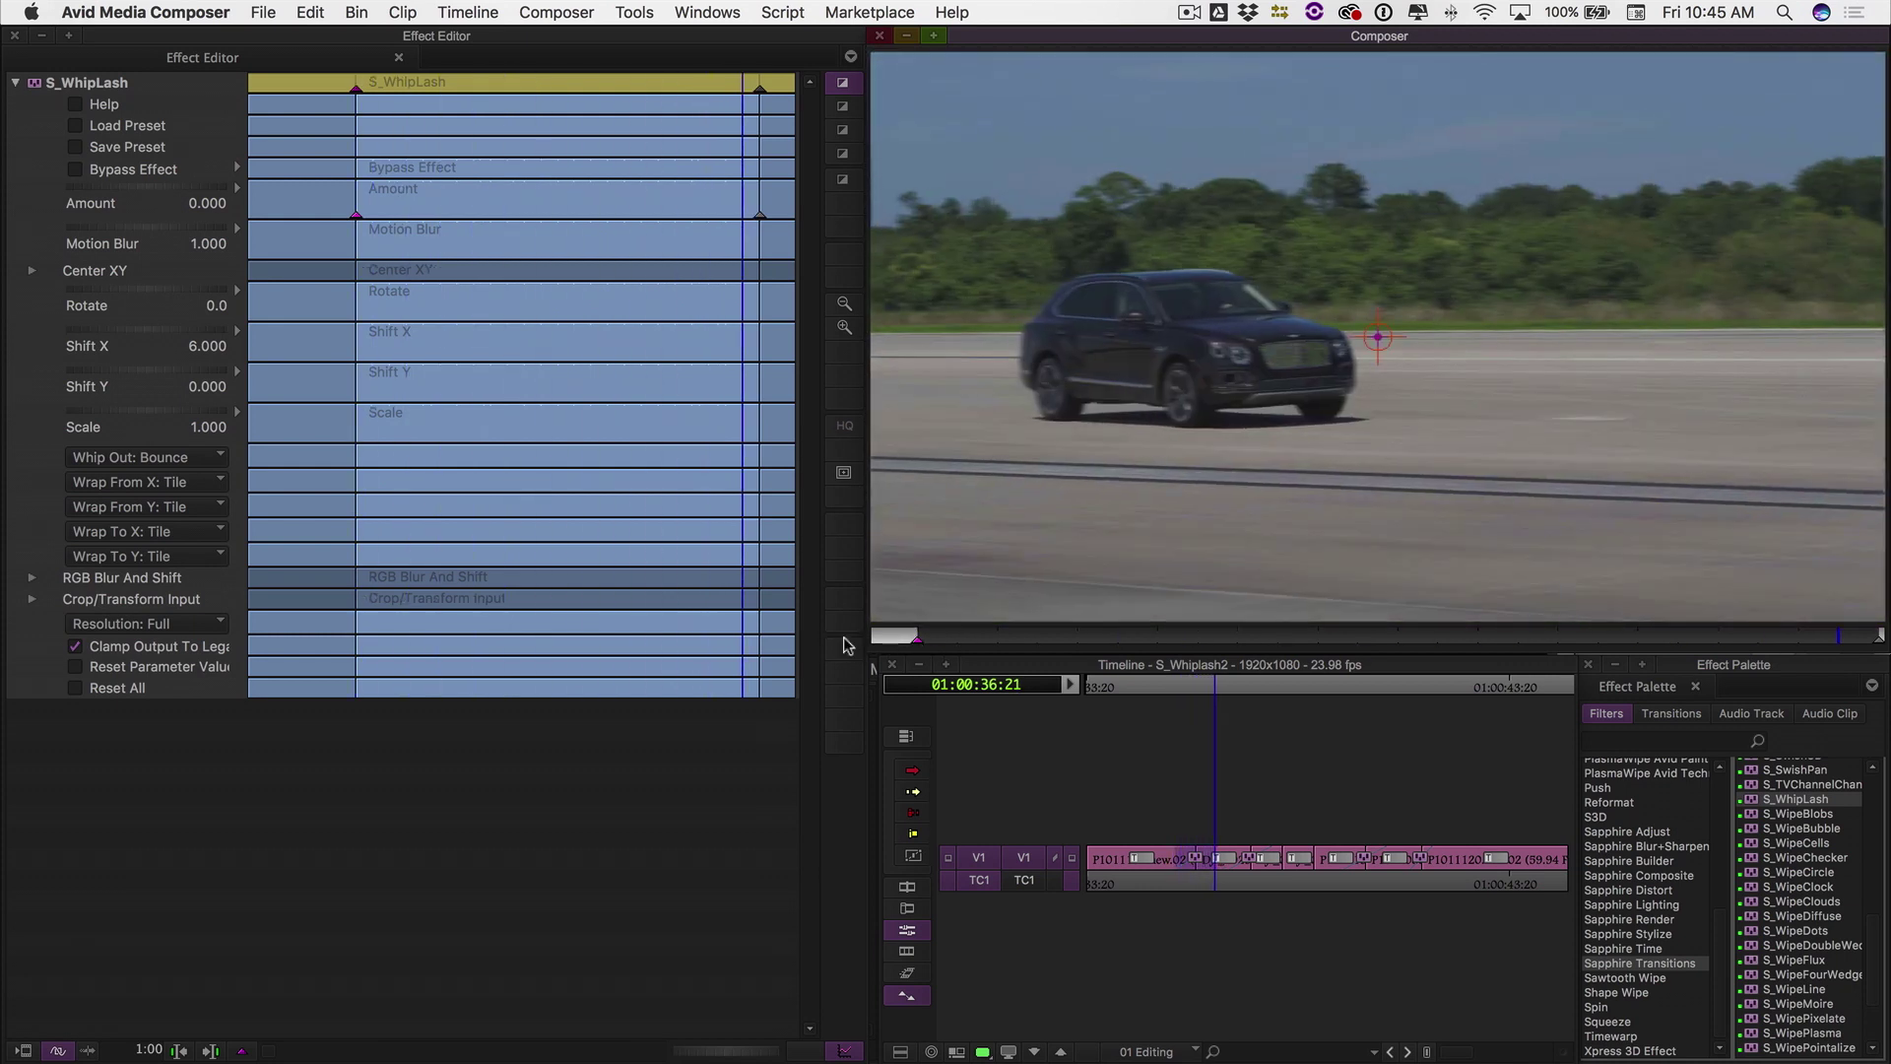
click(144, 292)
Rotate the S_WhipLash effect to 90.0
click(125, 409)
key(Left)
key(Left)
key(Left)
key(Left)
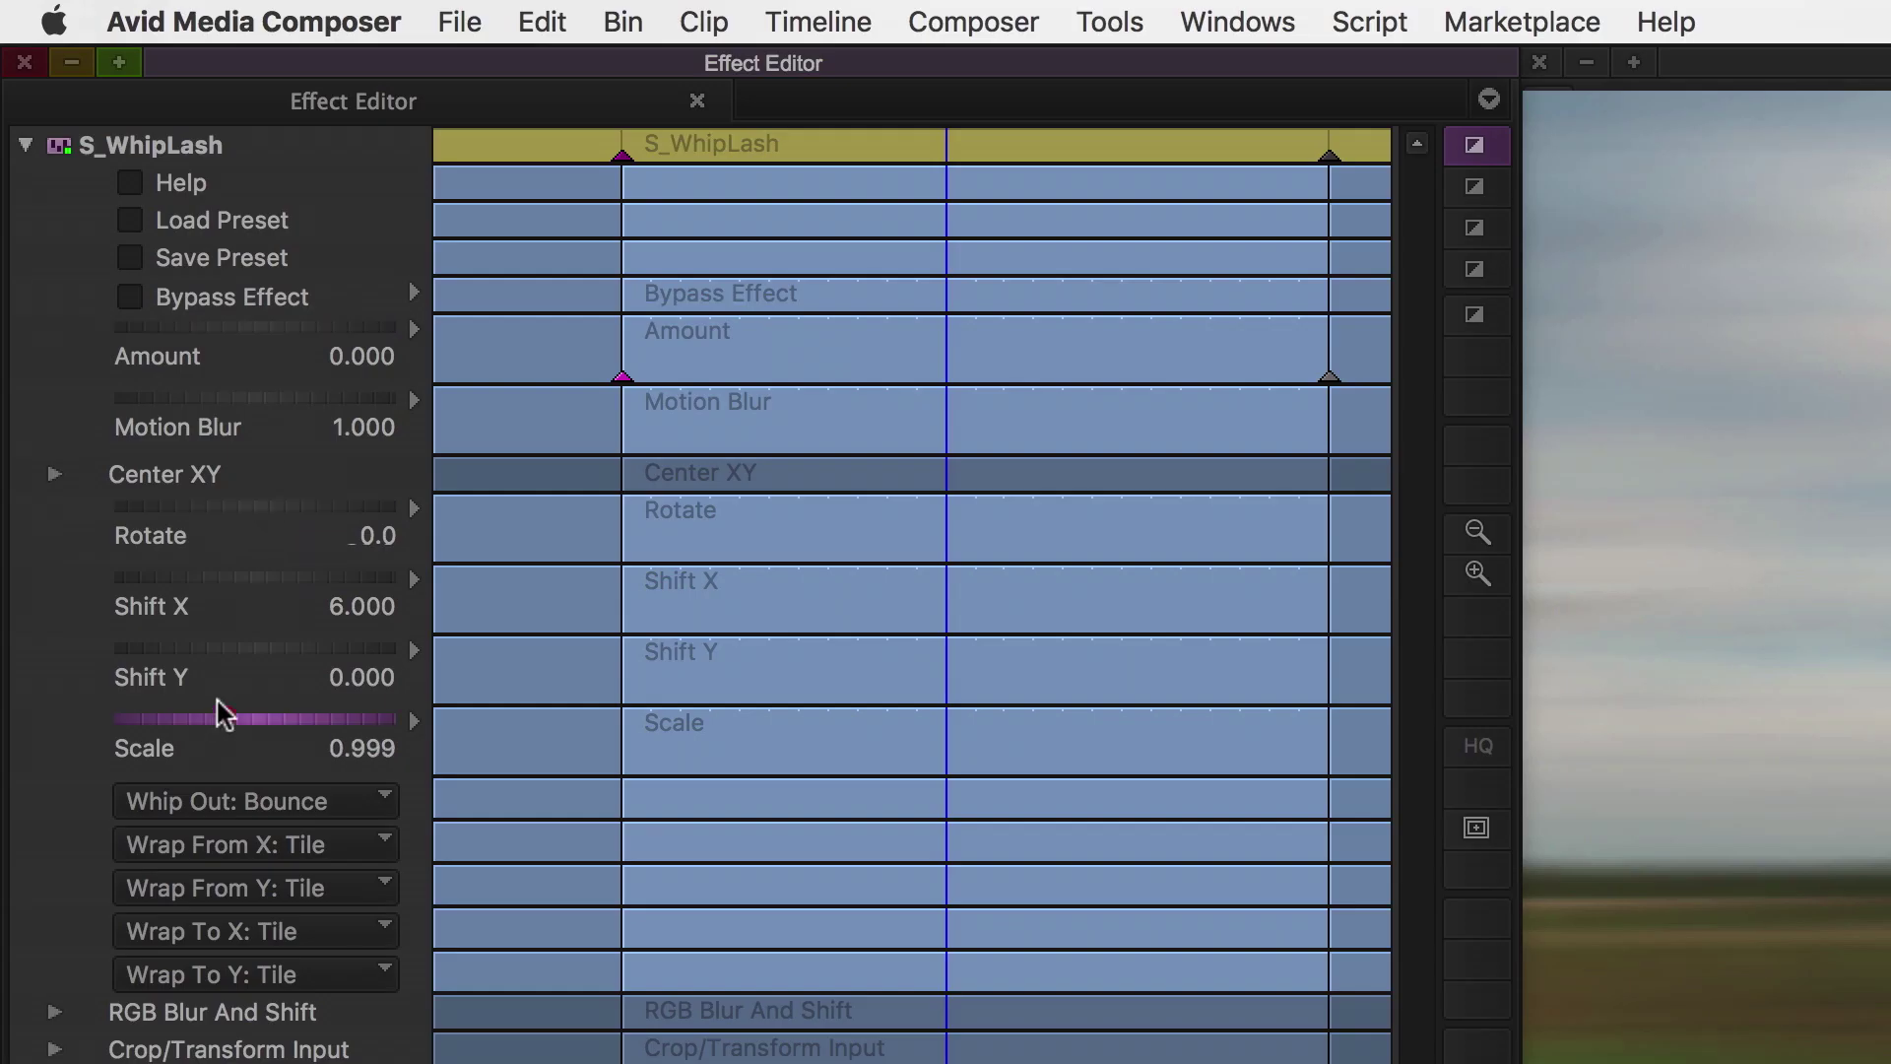
click(226, 507)
drag(144, 506, 394, 525)
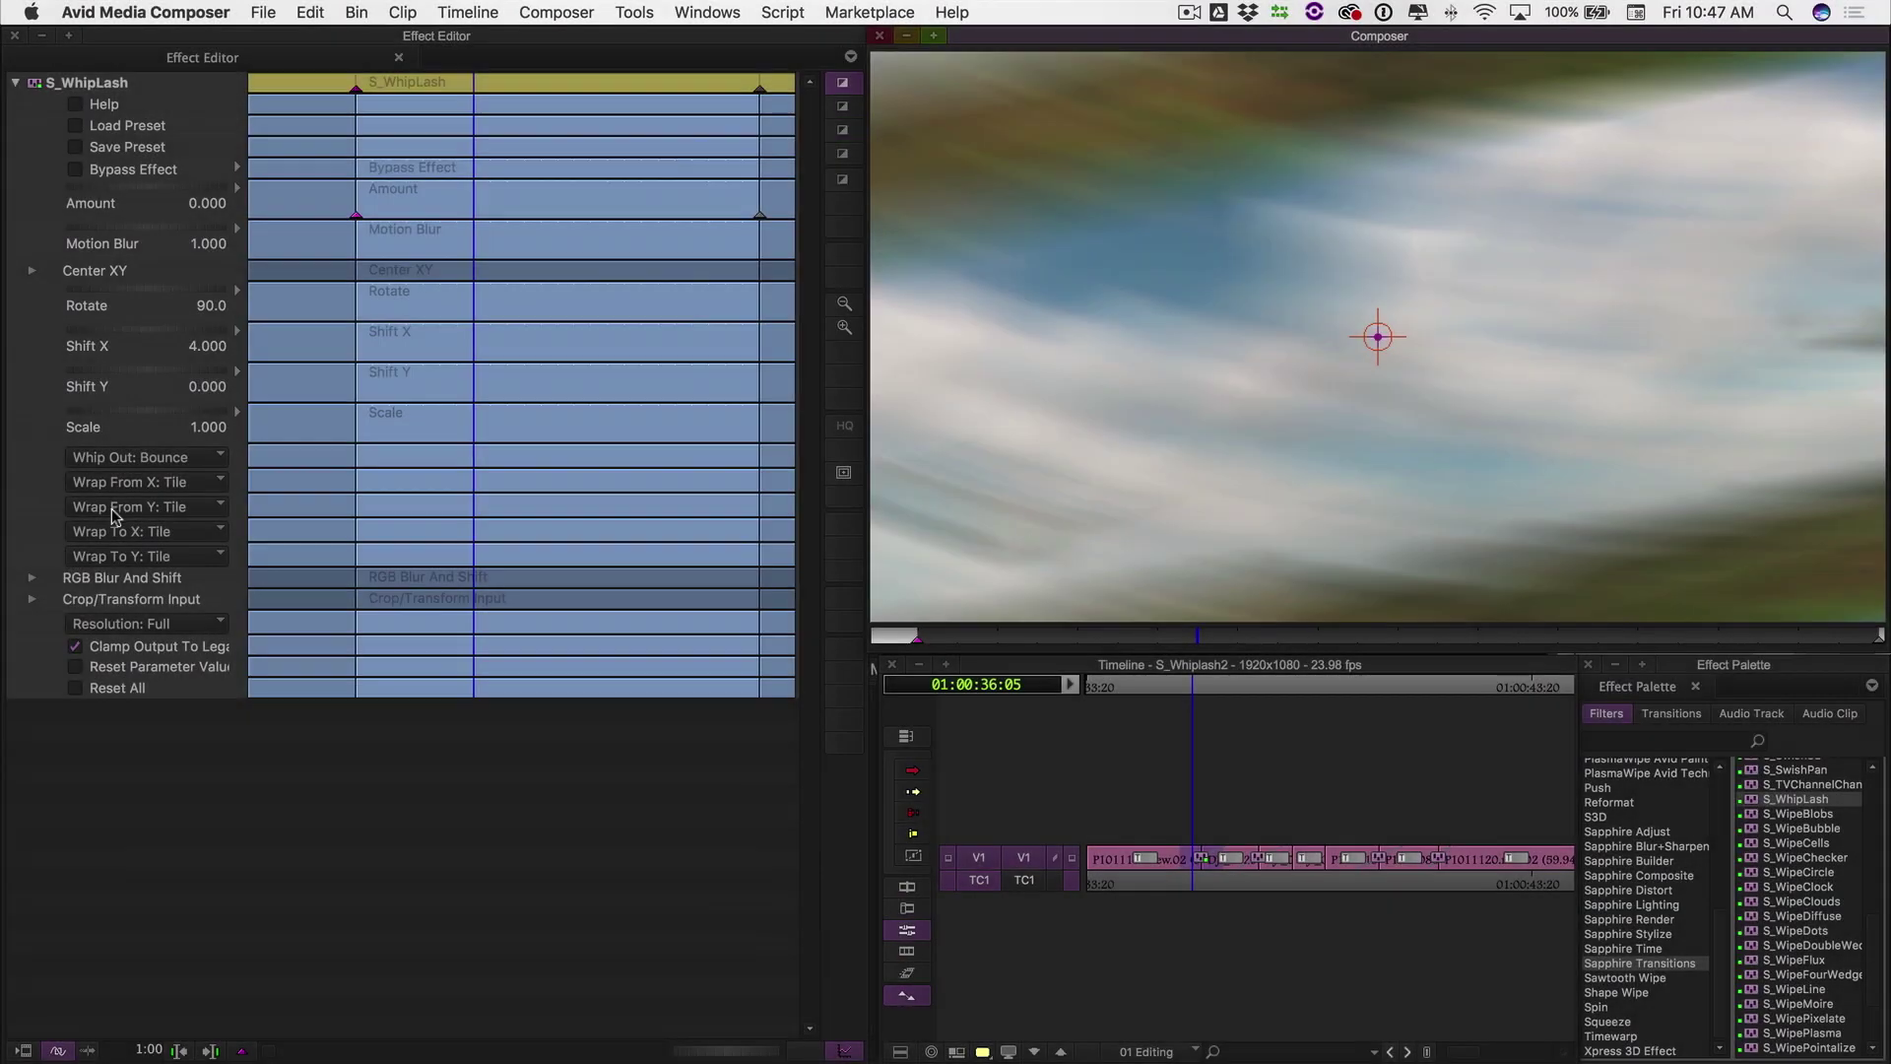
Set Wrap From Y to Reflect and preview the transition from the start
click(113, 507)
click(116, 582)
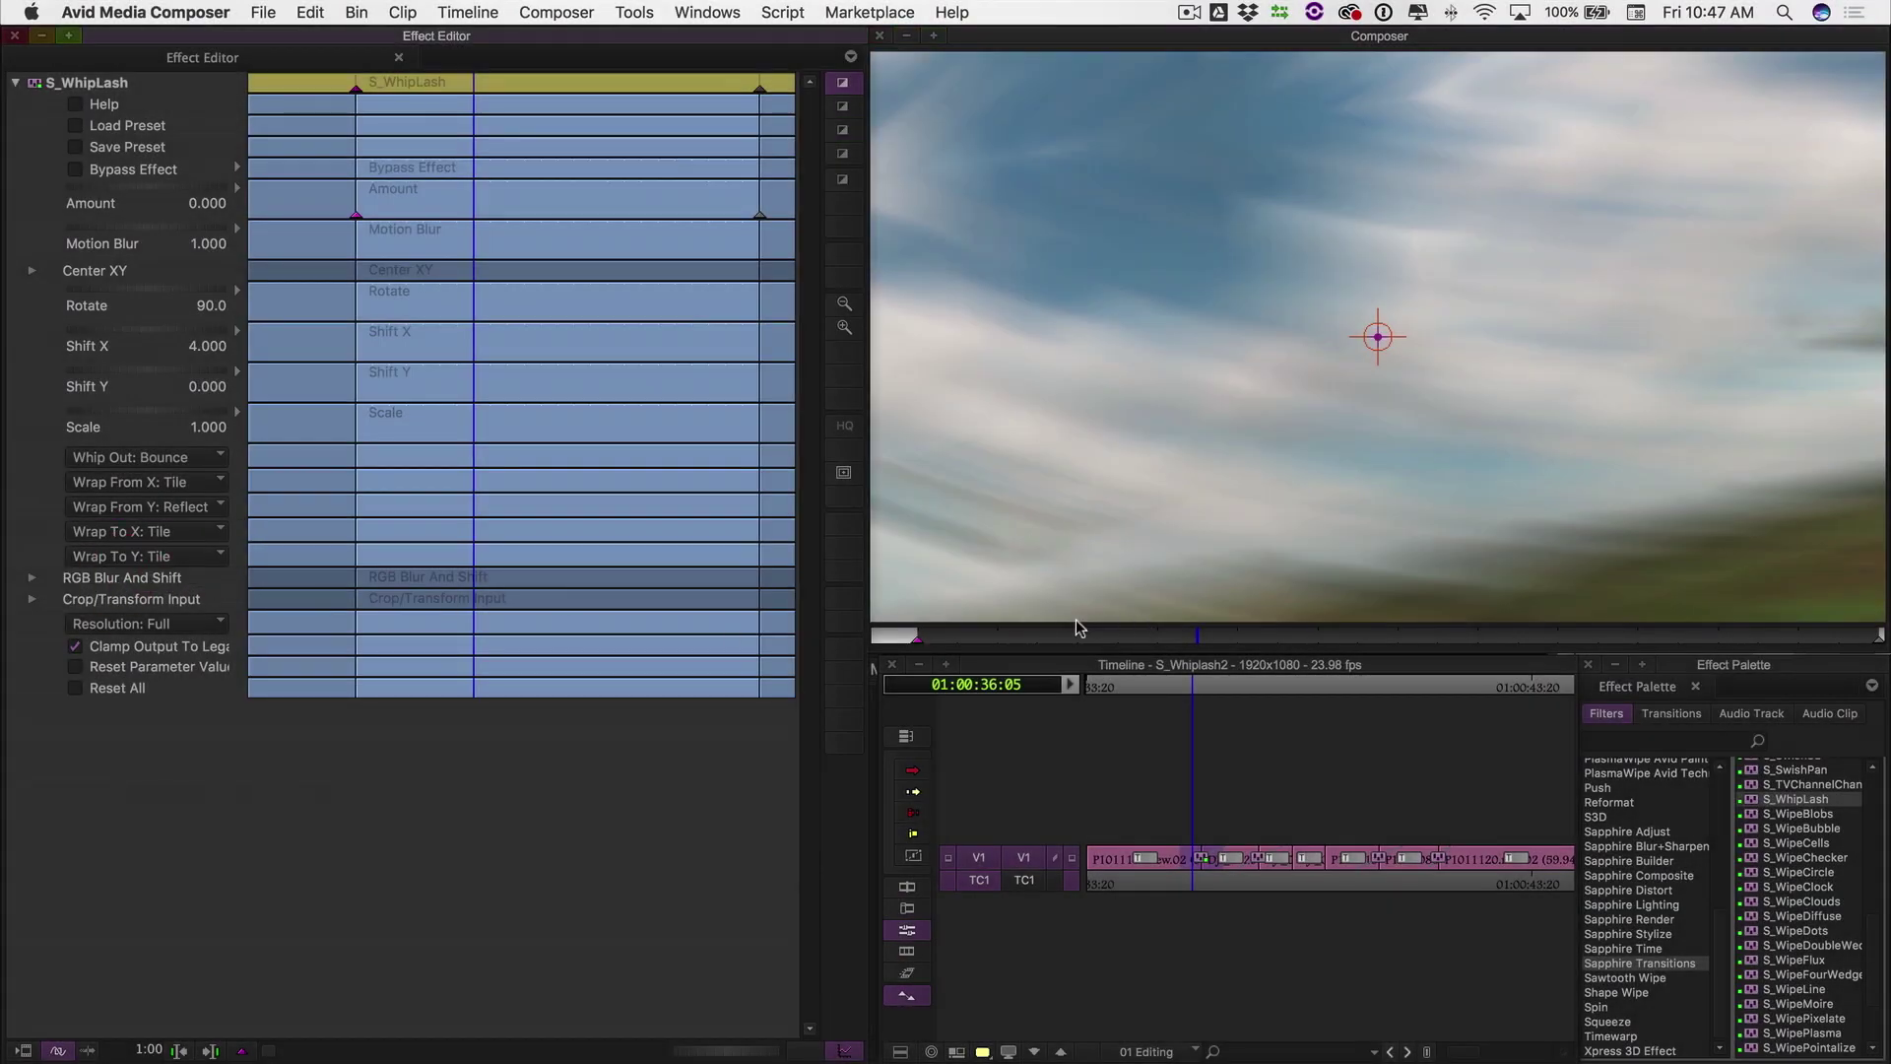
click(890, 638)
key(space)
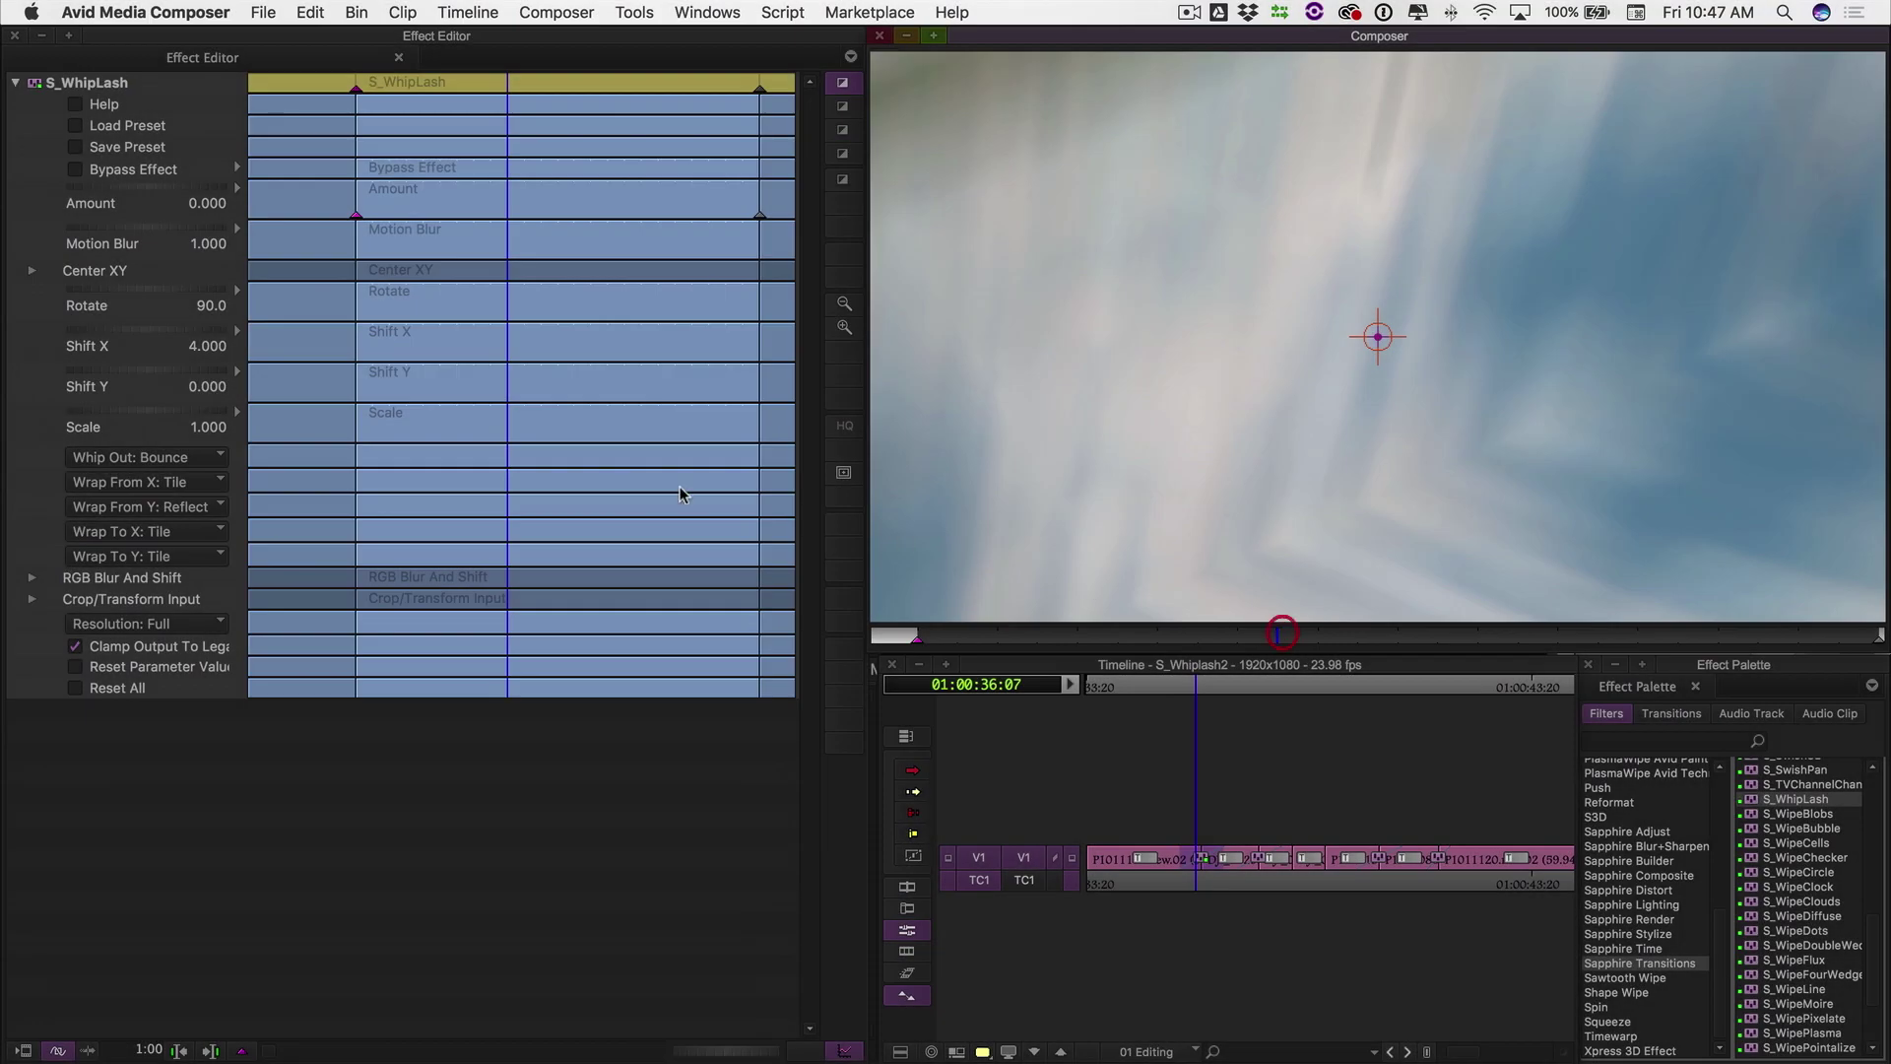
Scale the image up to 1.737
click(97, 415)
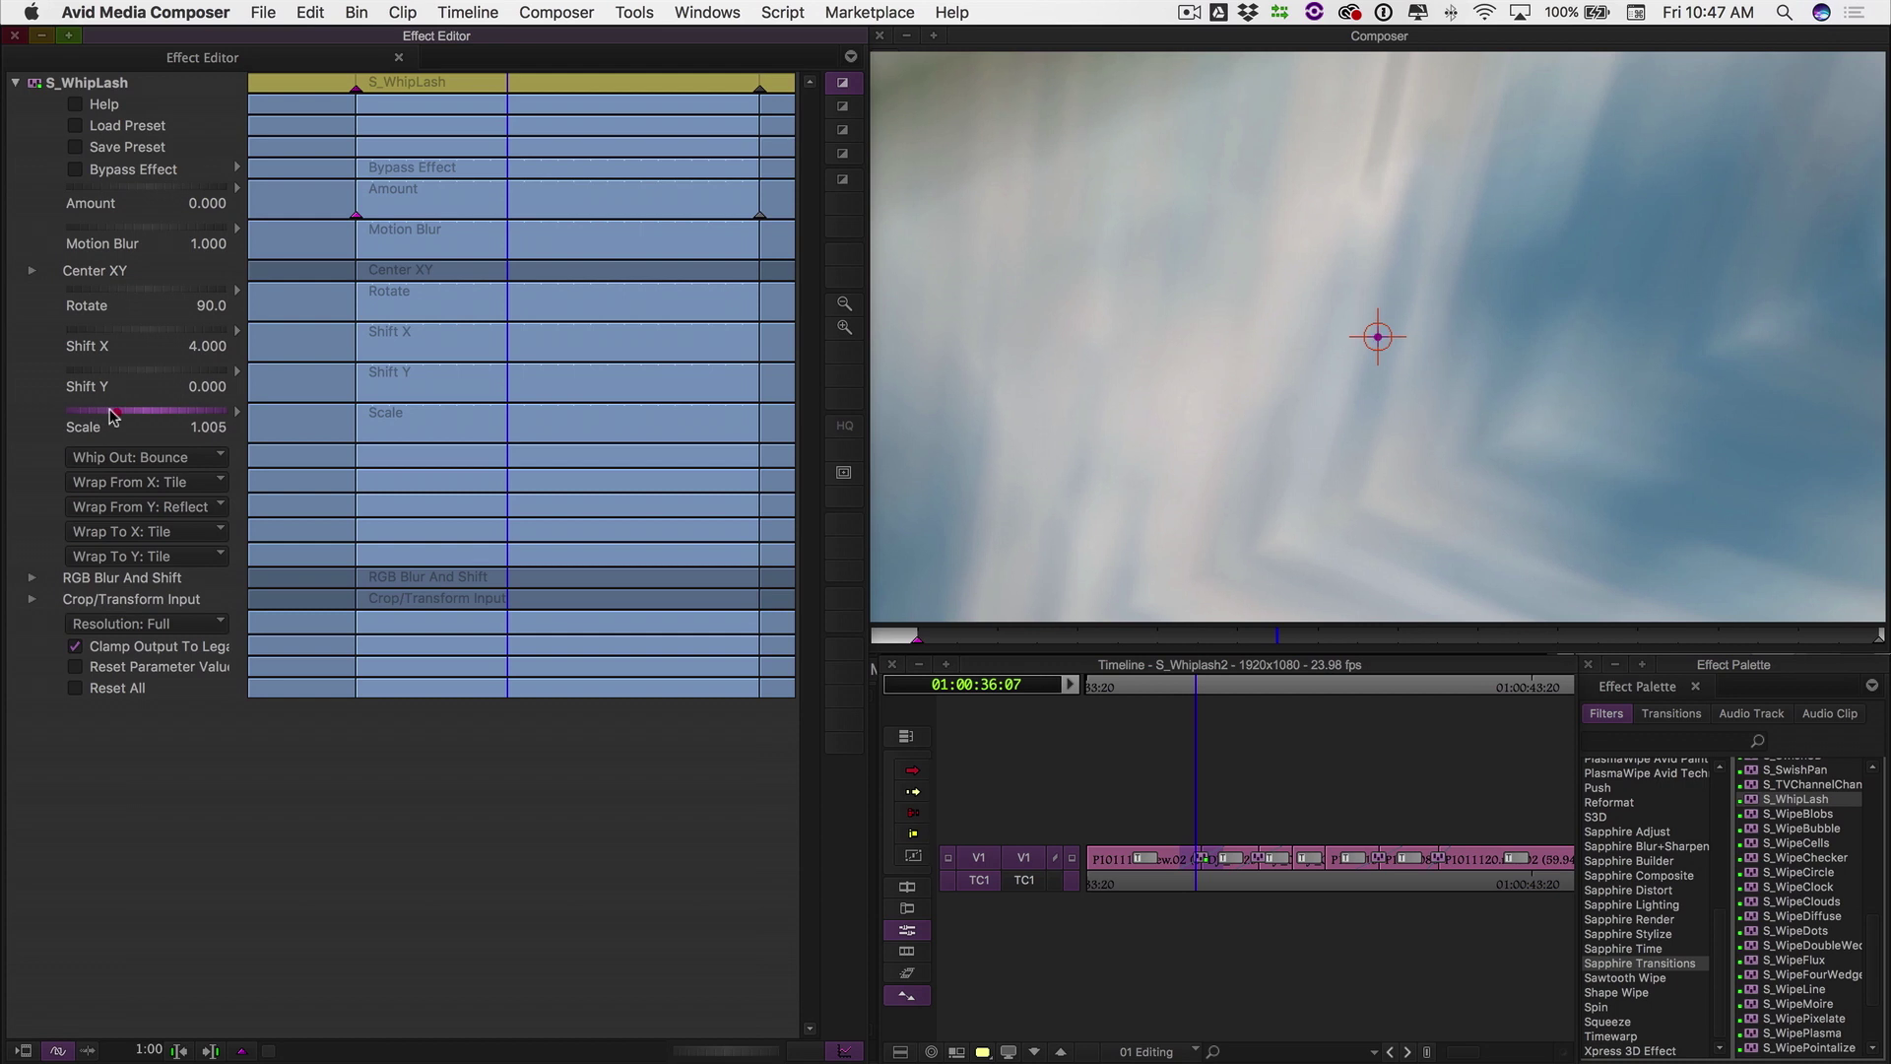
drag(147, 416, 930, 410)
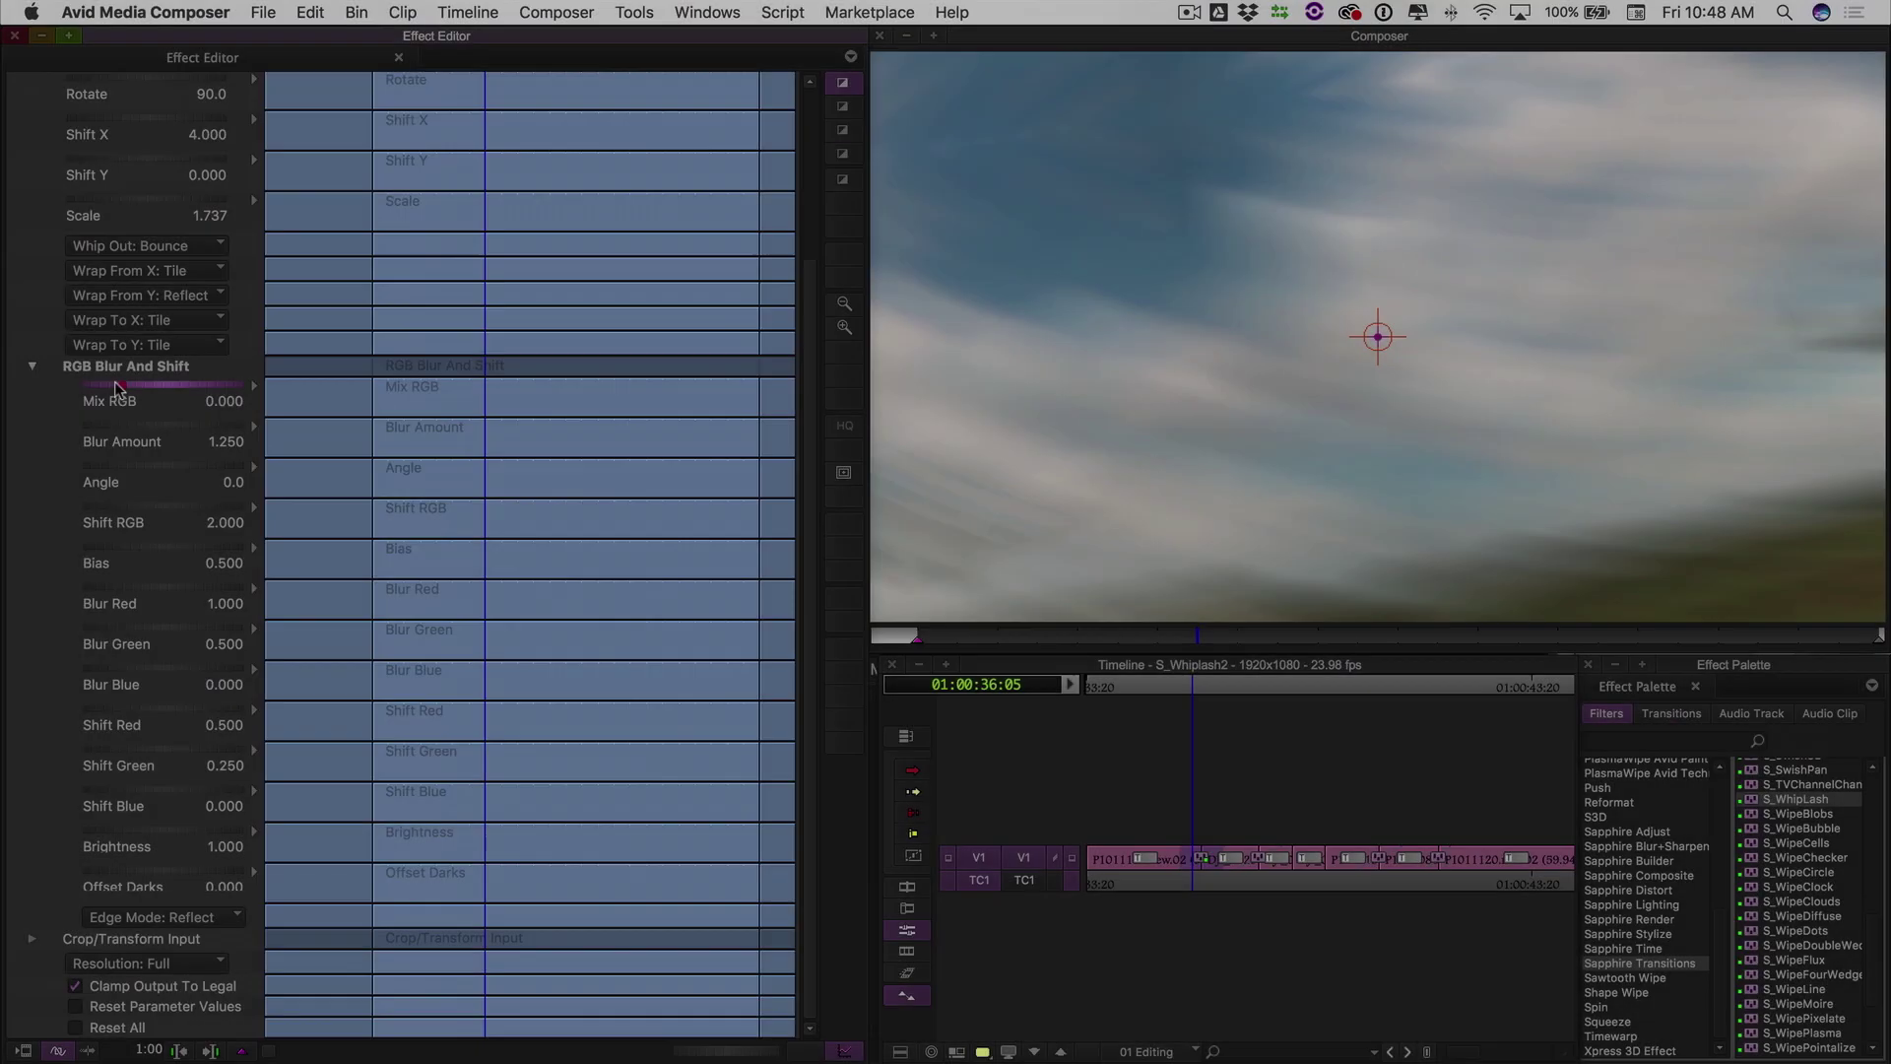
drag(114, 381, 181, 382)
Set Mix RGB to 0.998, Blur Amount to 2.576 and Brightness to 1.192, previewing each change
drag(1005, 394, 1384, 402)
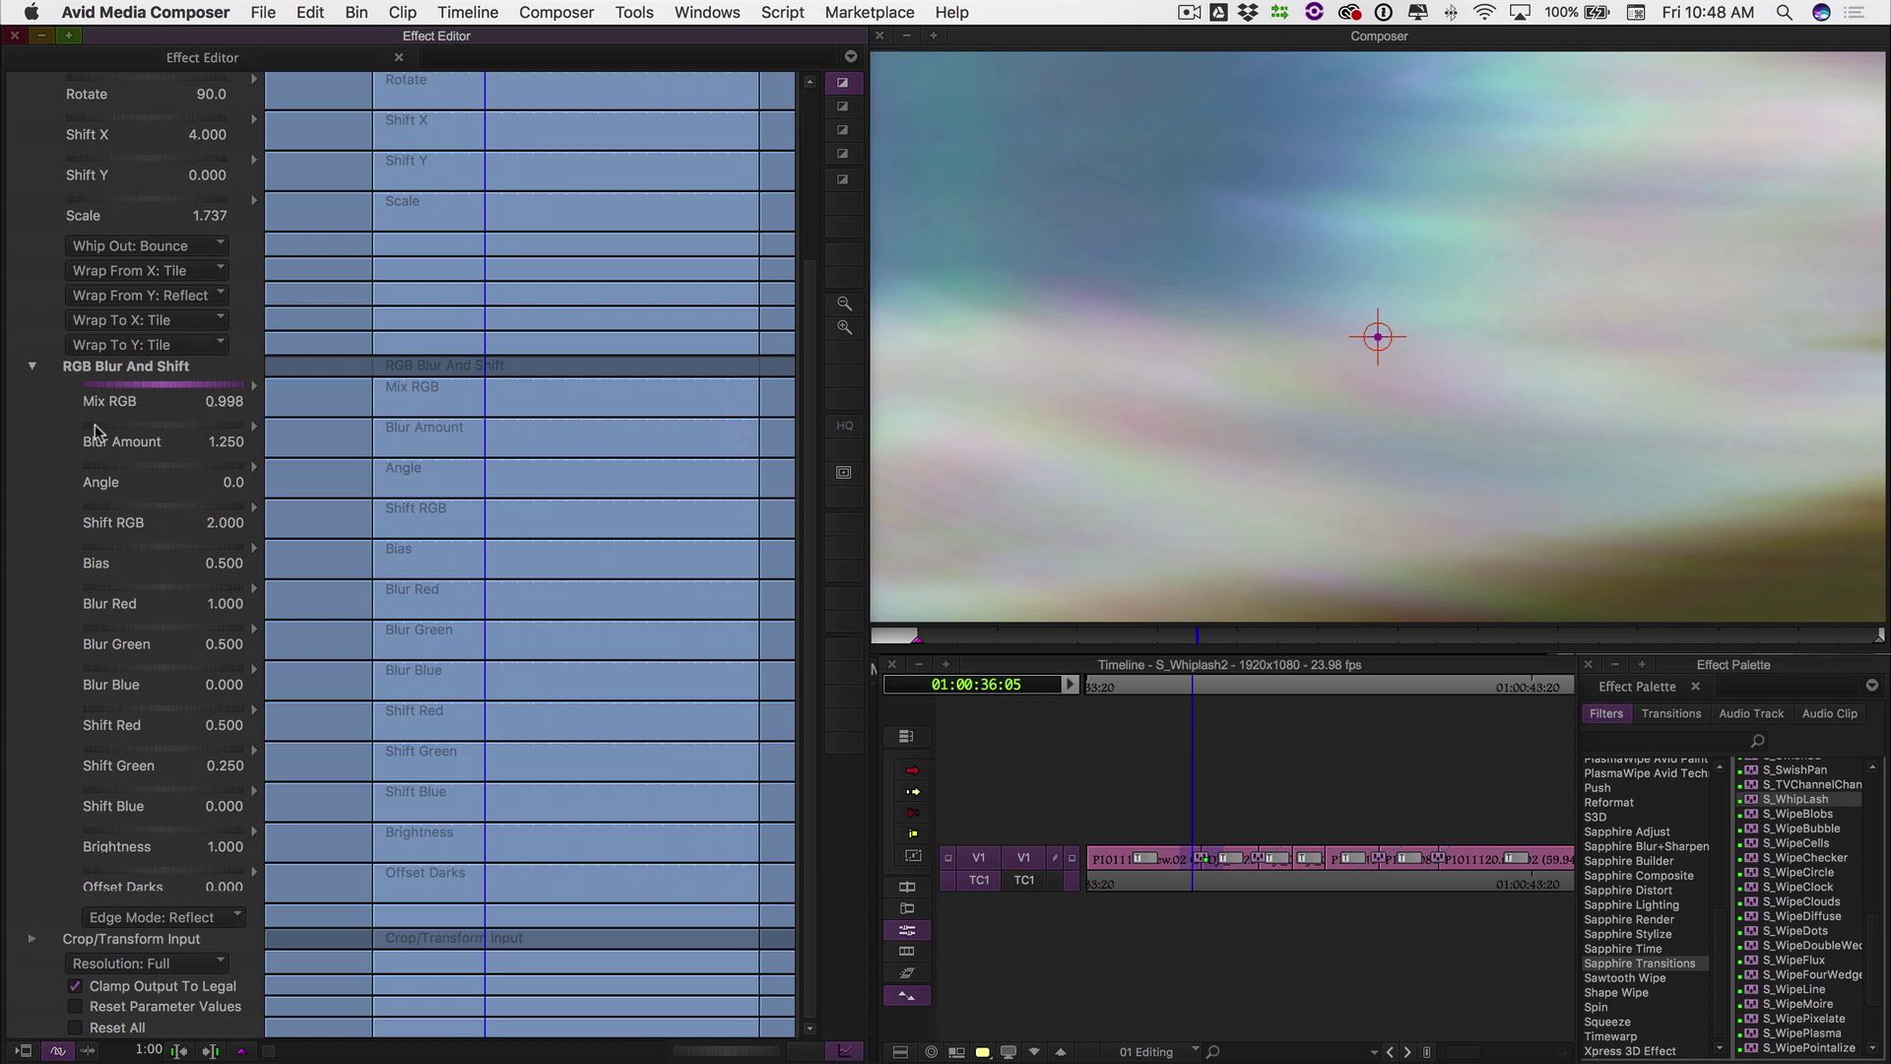
drag(95, 426, 135, 425)
drag(532, 426, 566, 452)
key(space)
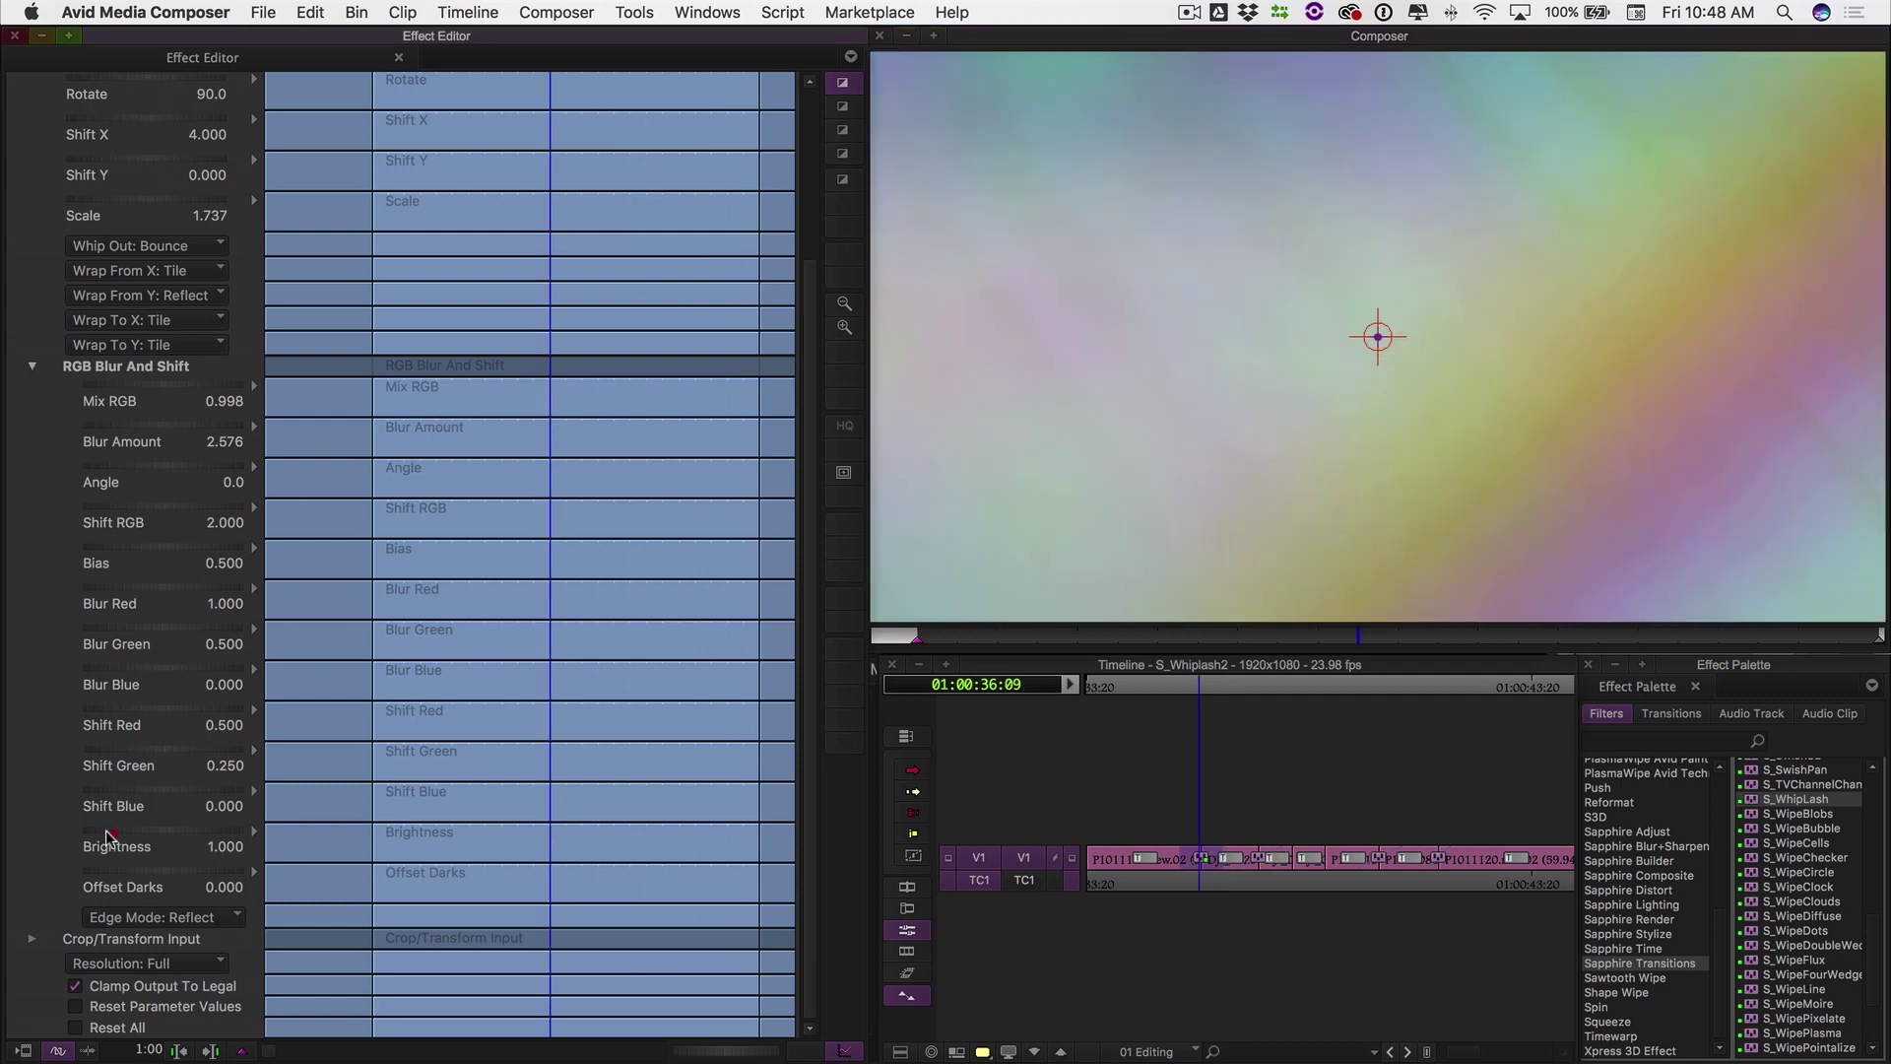
drag(96, 836, 158, 842)
key(space)
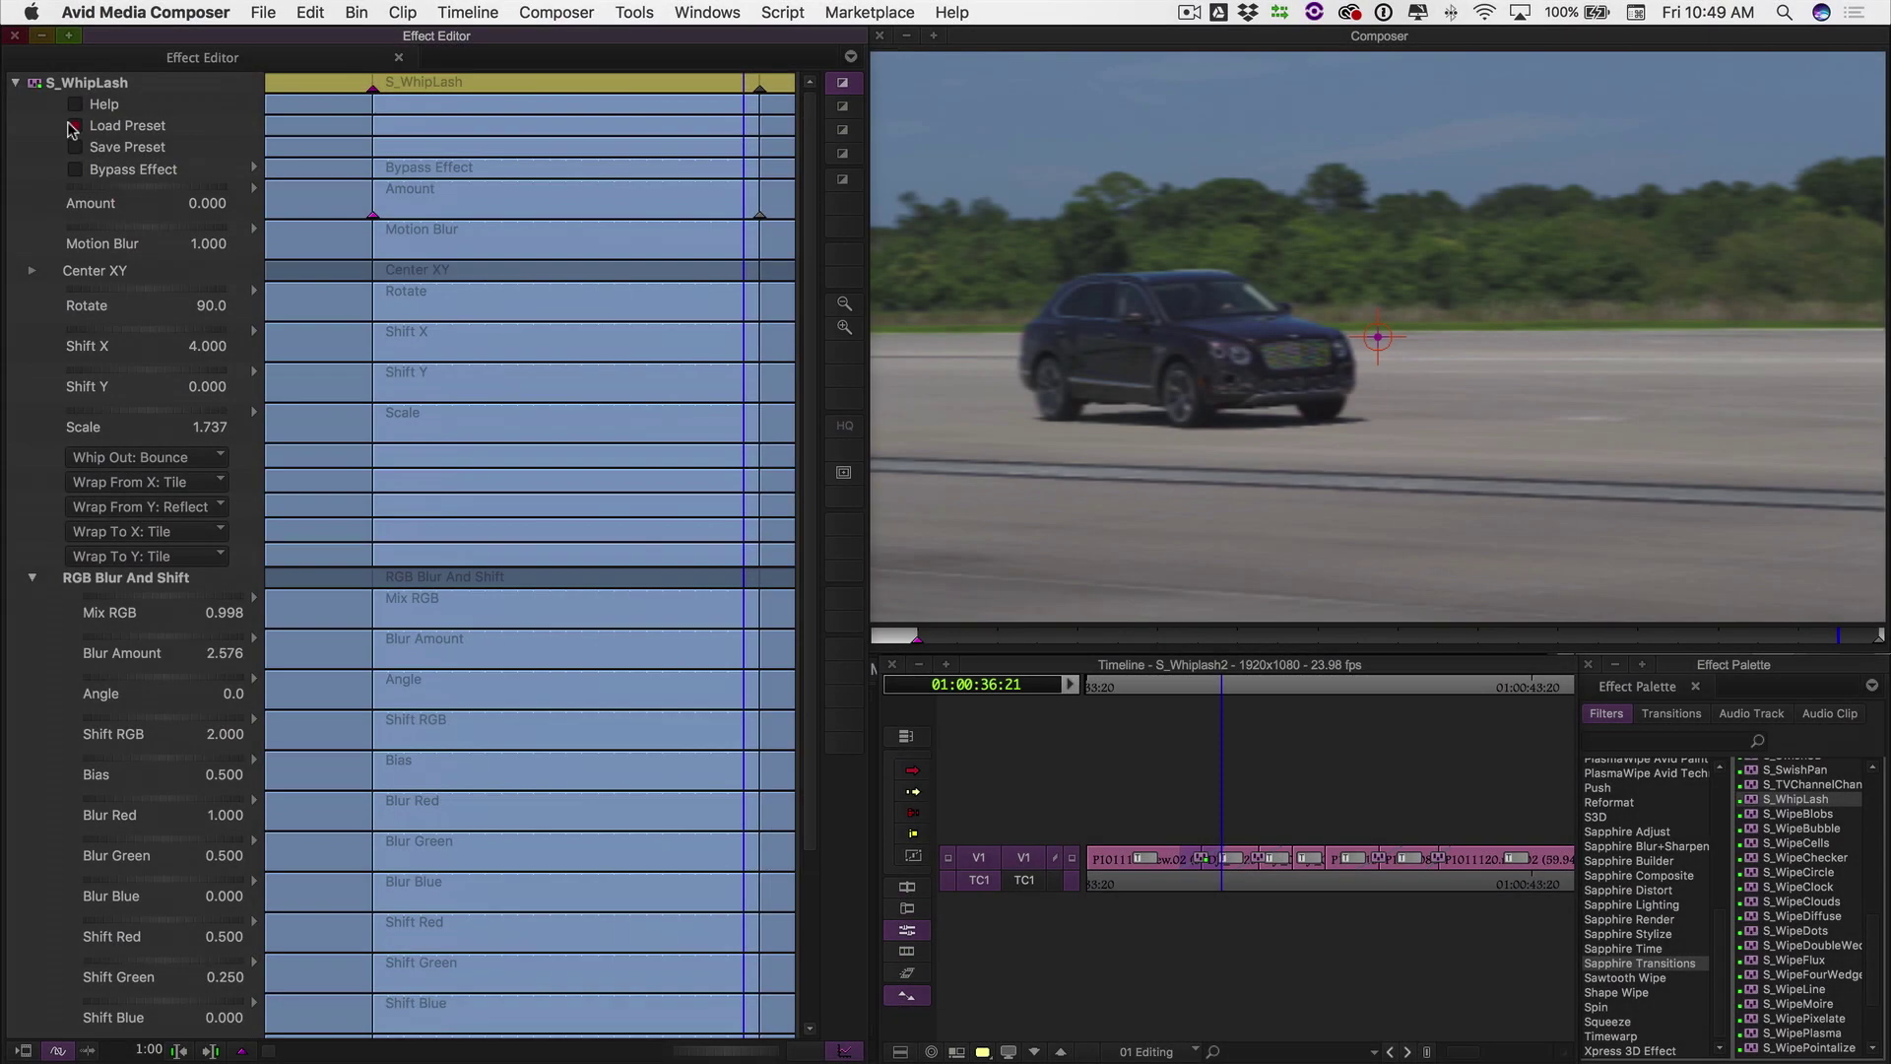
Load the Slide to Upper Left preset from the Sapphire Preset Browser and move to the S_PixelSort2 sequence
click(71, 126)
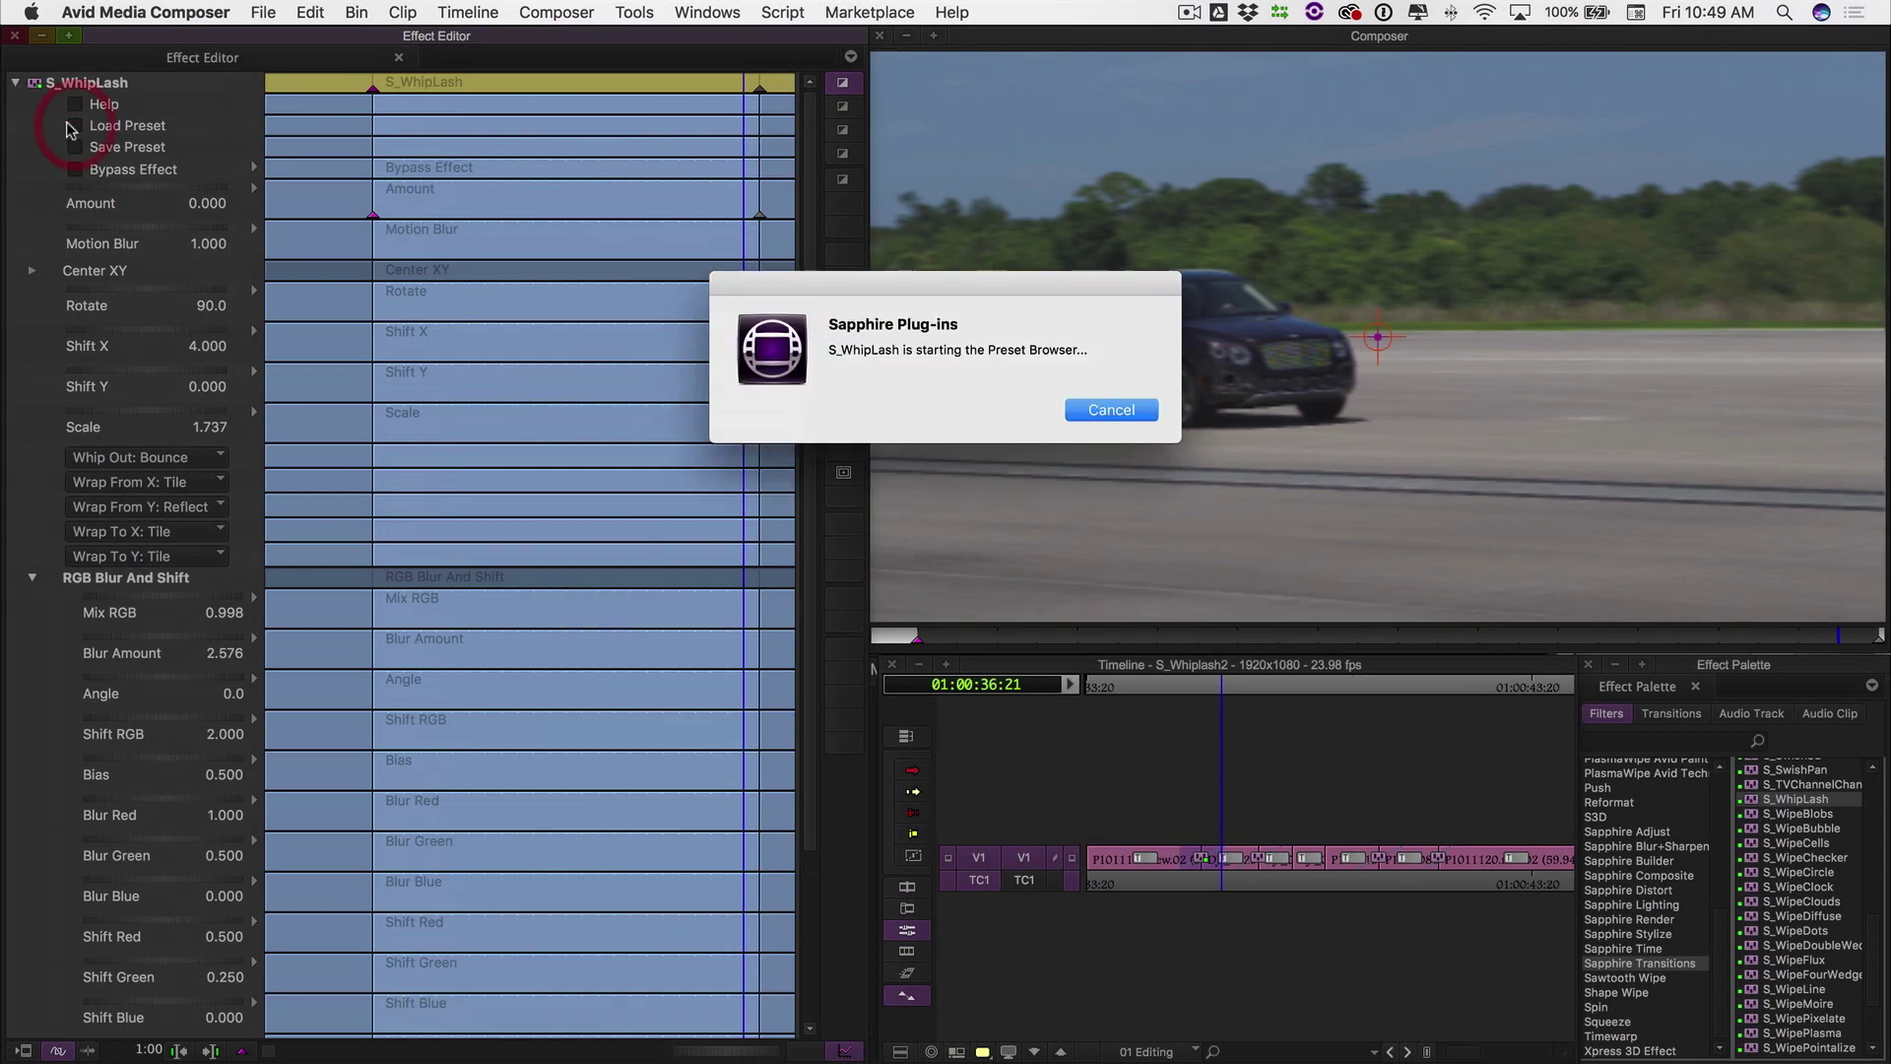
click(388, 399)
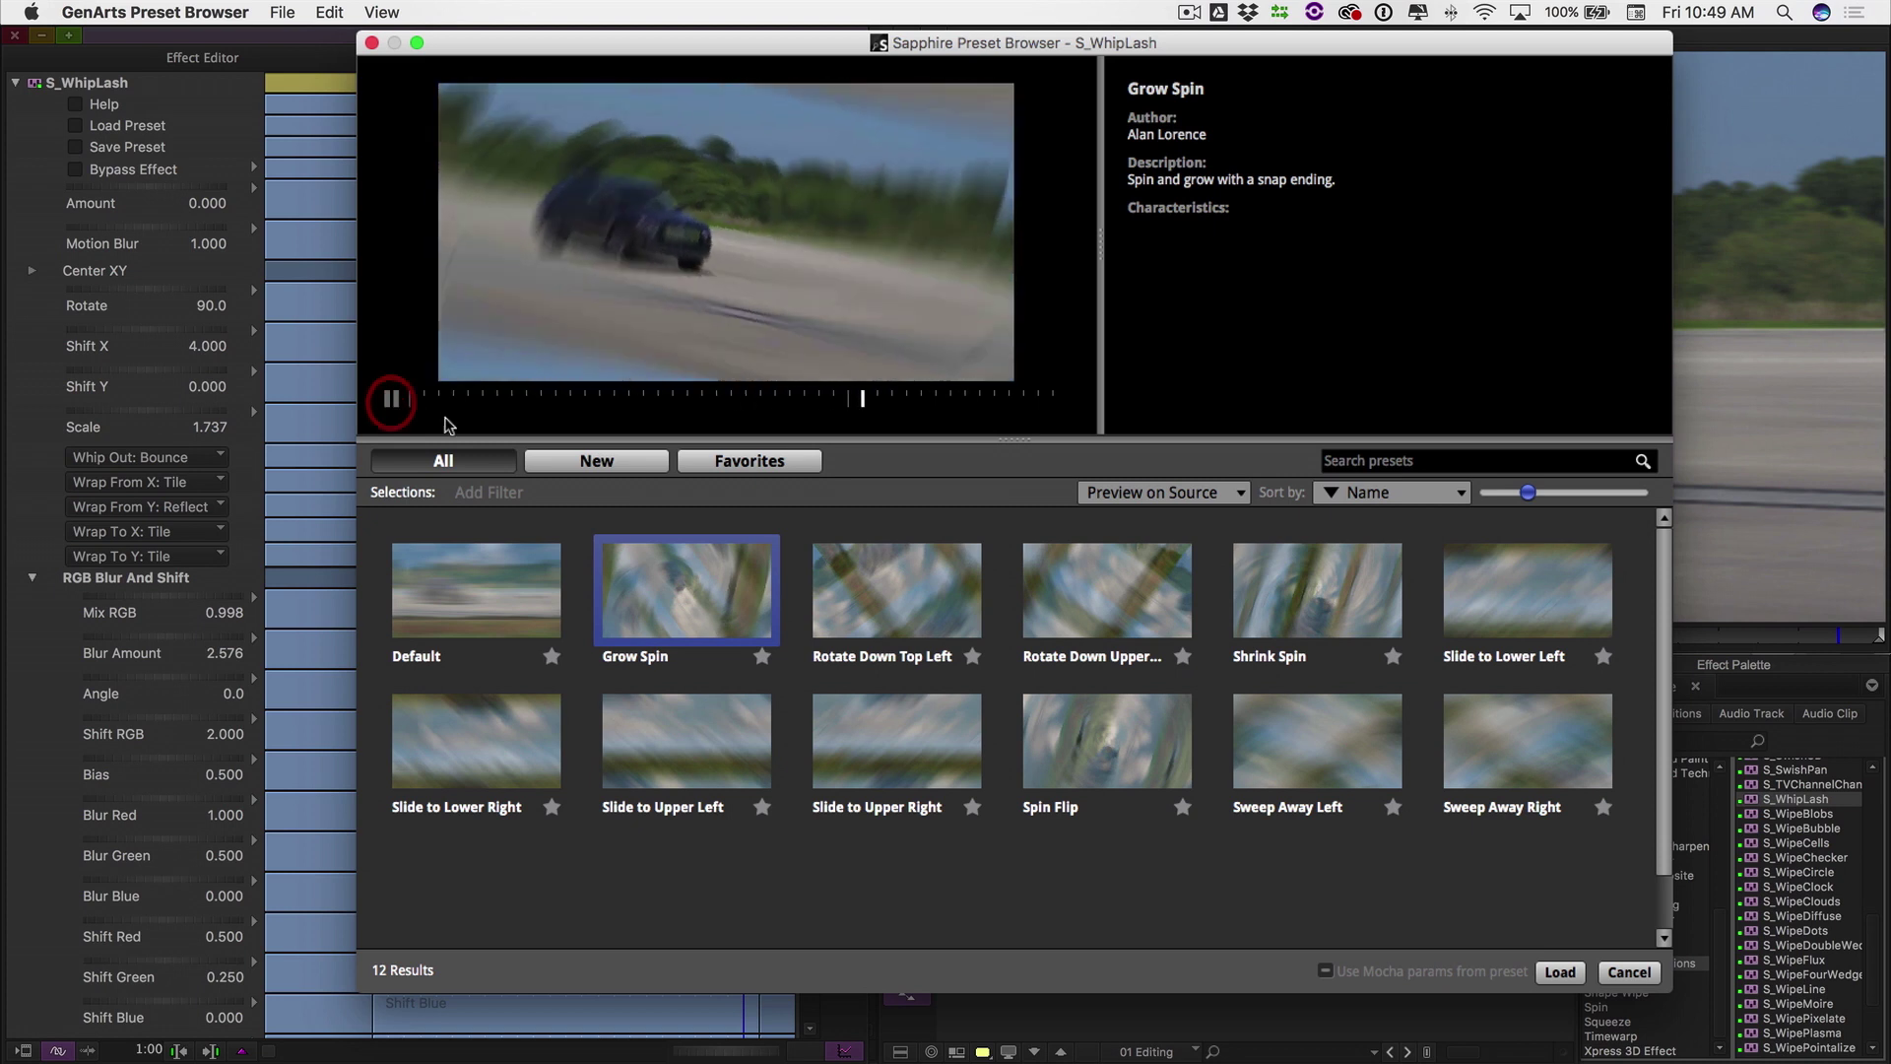
click(723, 741)
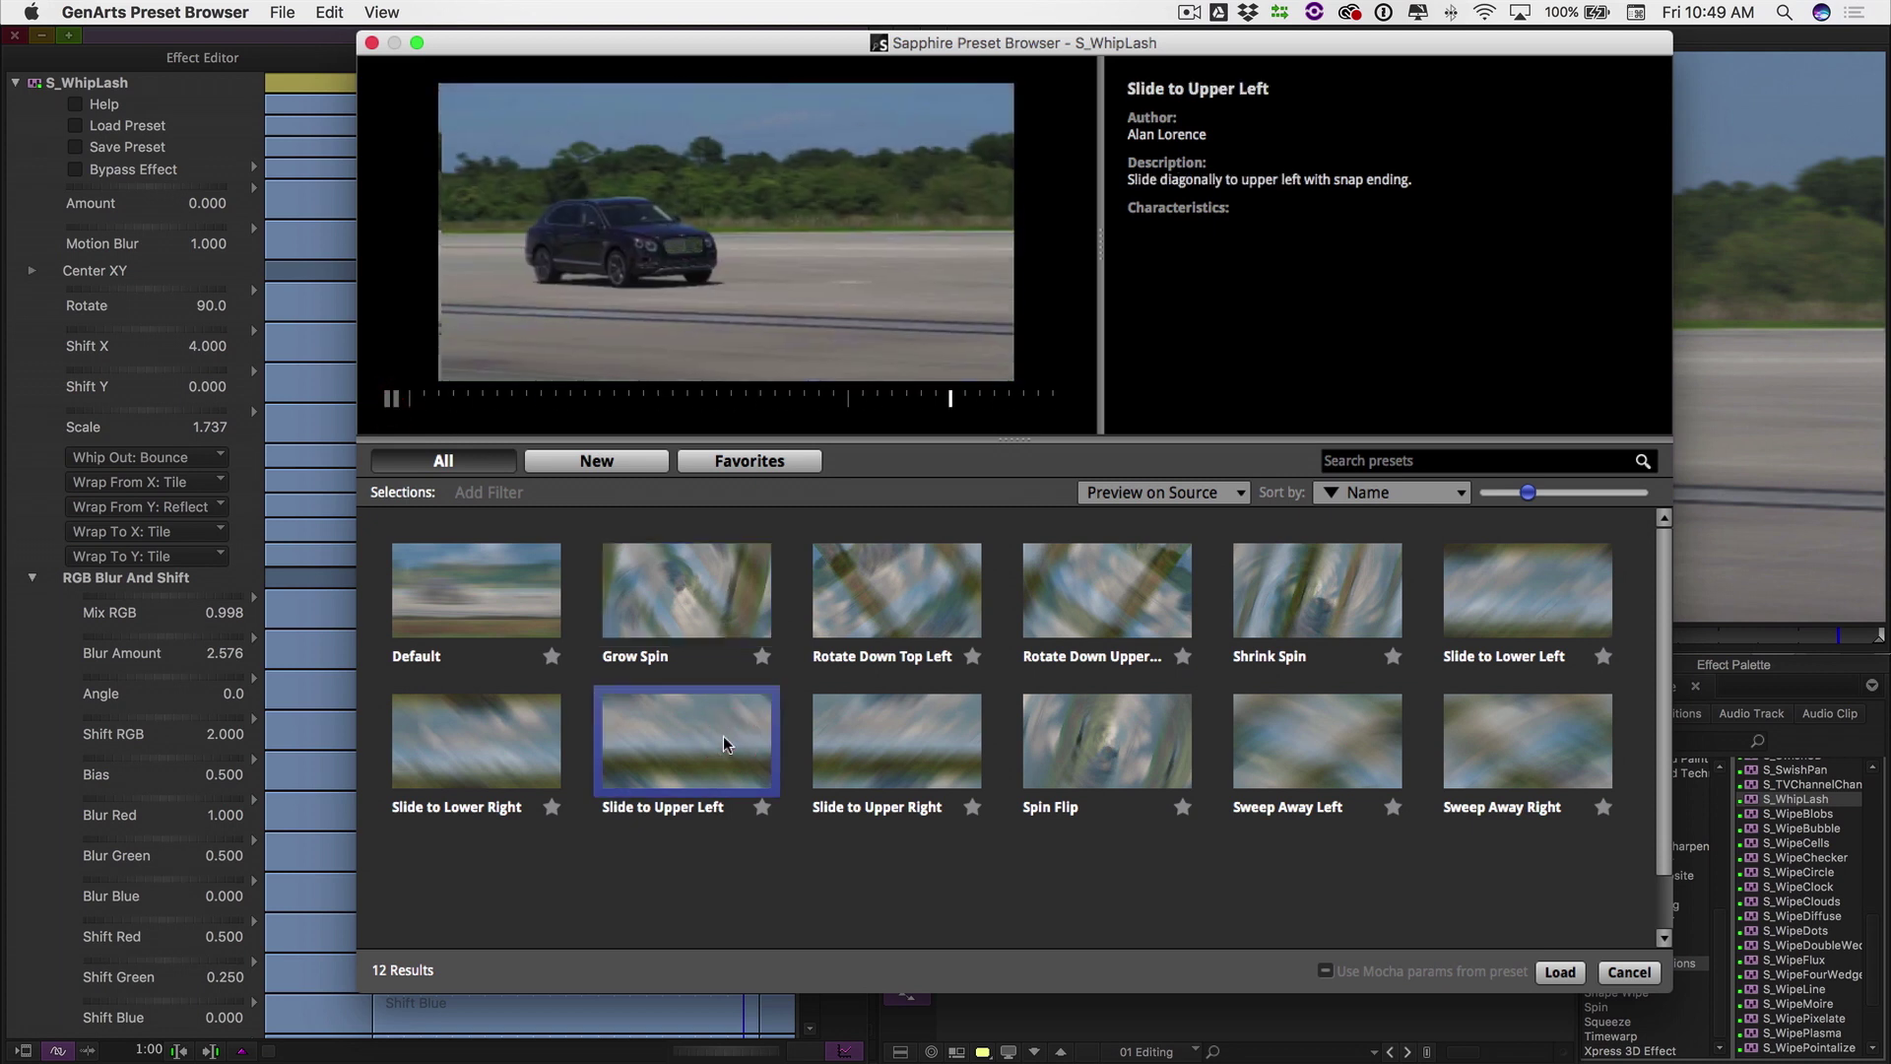
click(1560, 973)
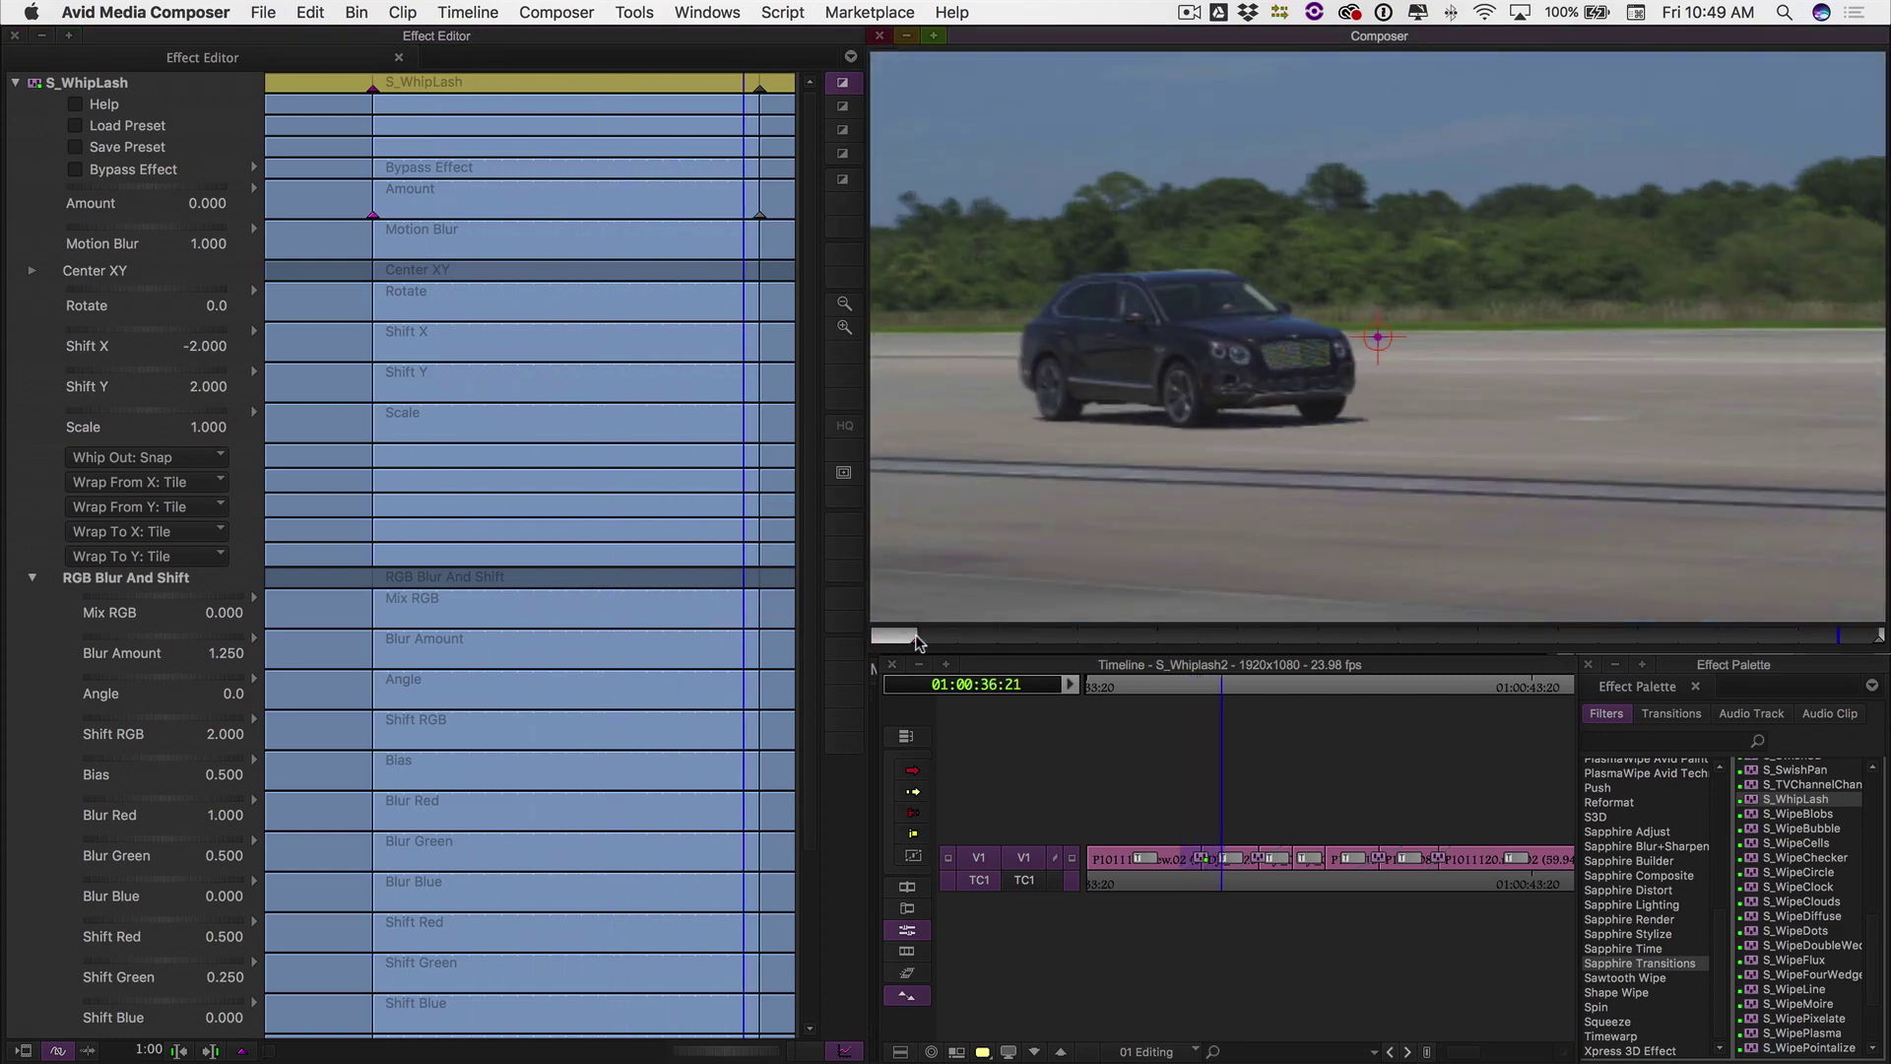
click(914, 635)
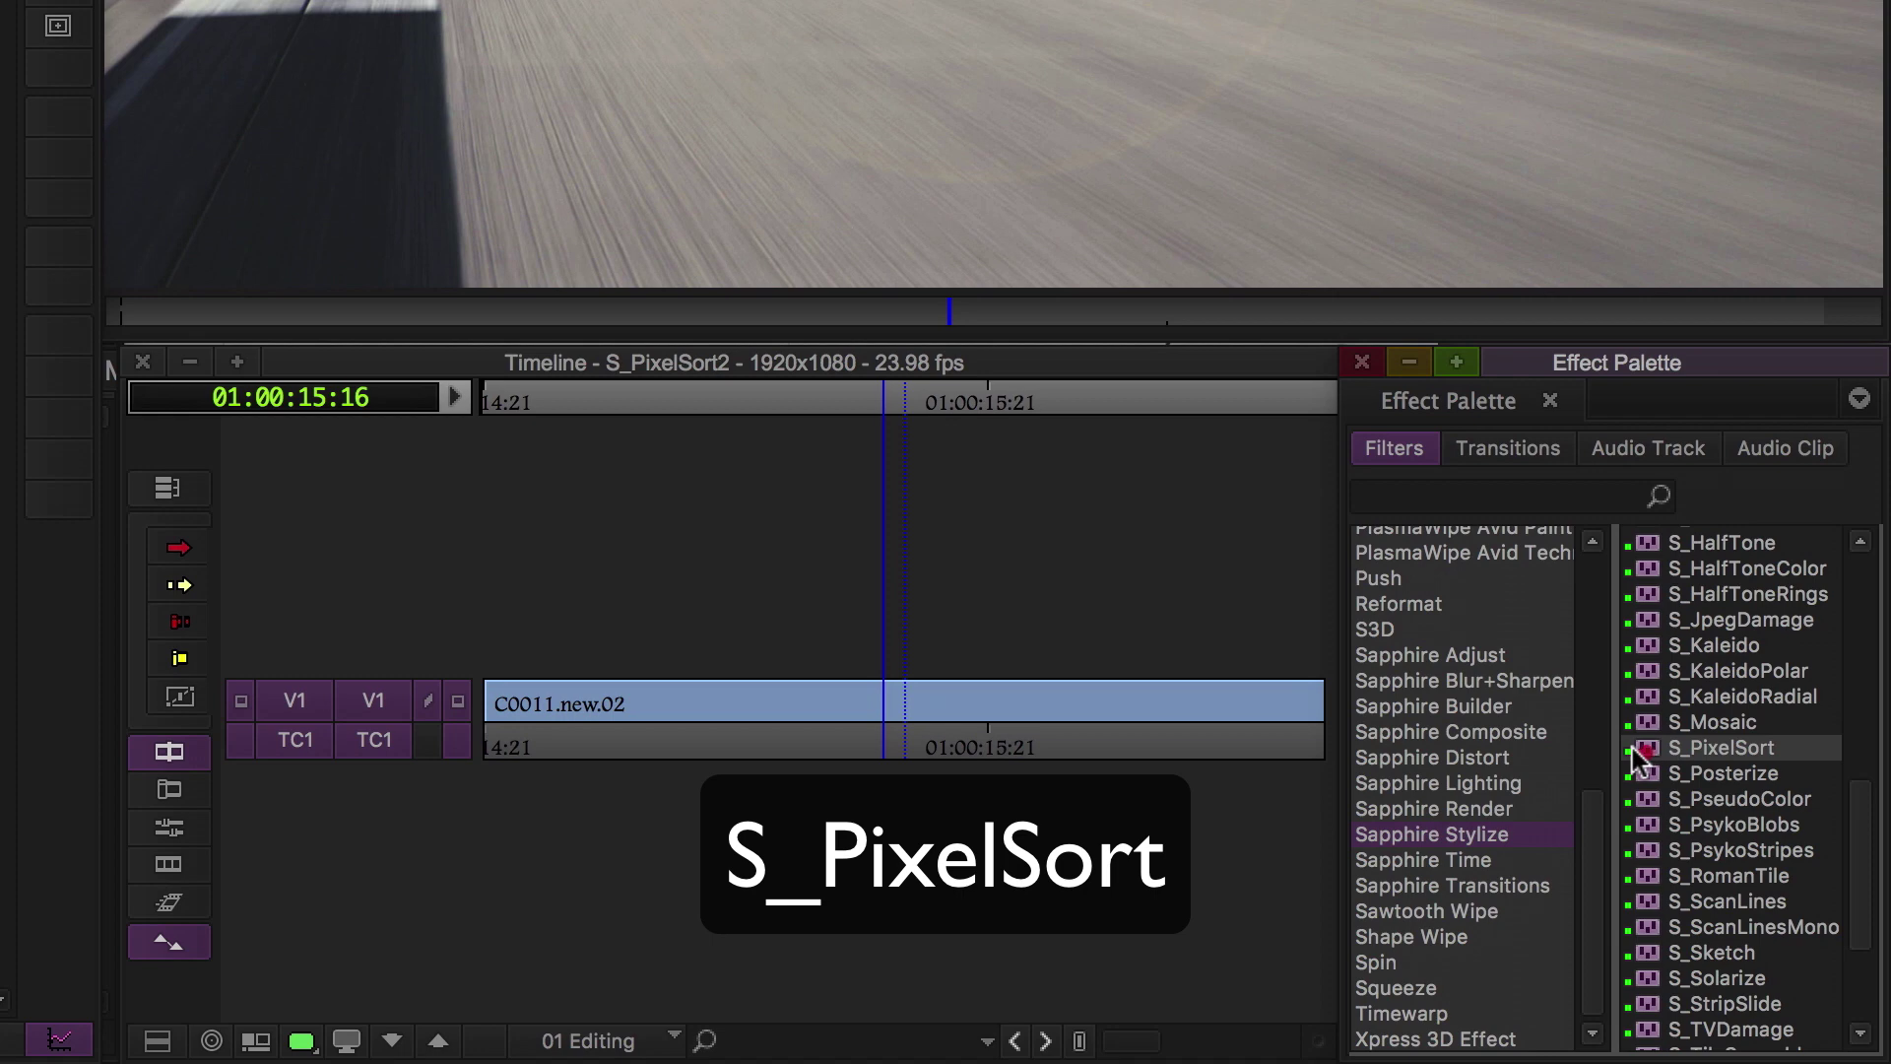
Apply S_PixelSort to the V1 clip and set Sort Angle to 80.0
drag(1640, 759, 865, 700)
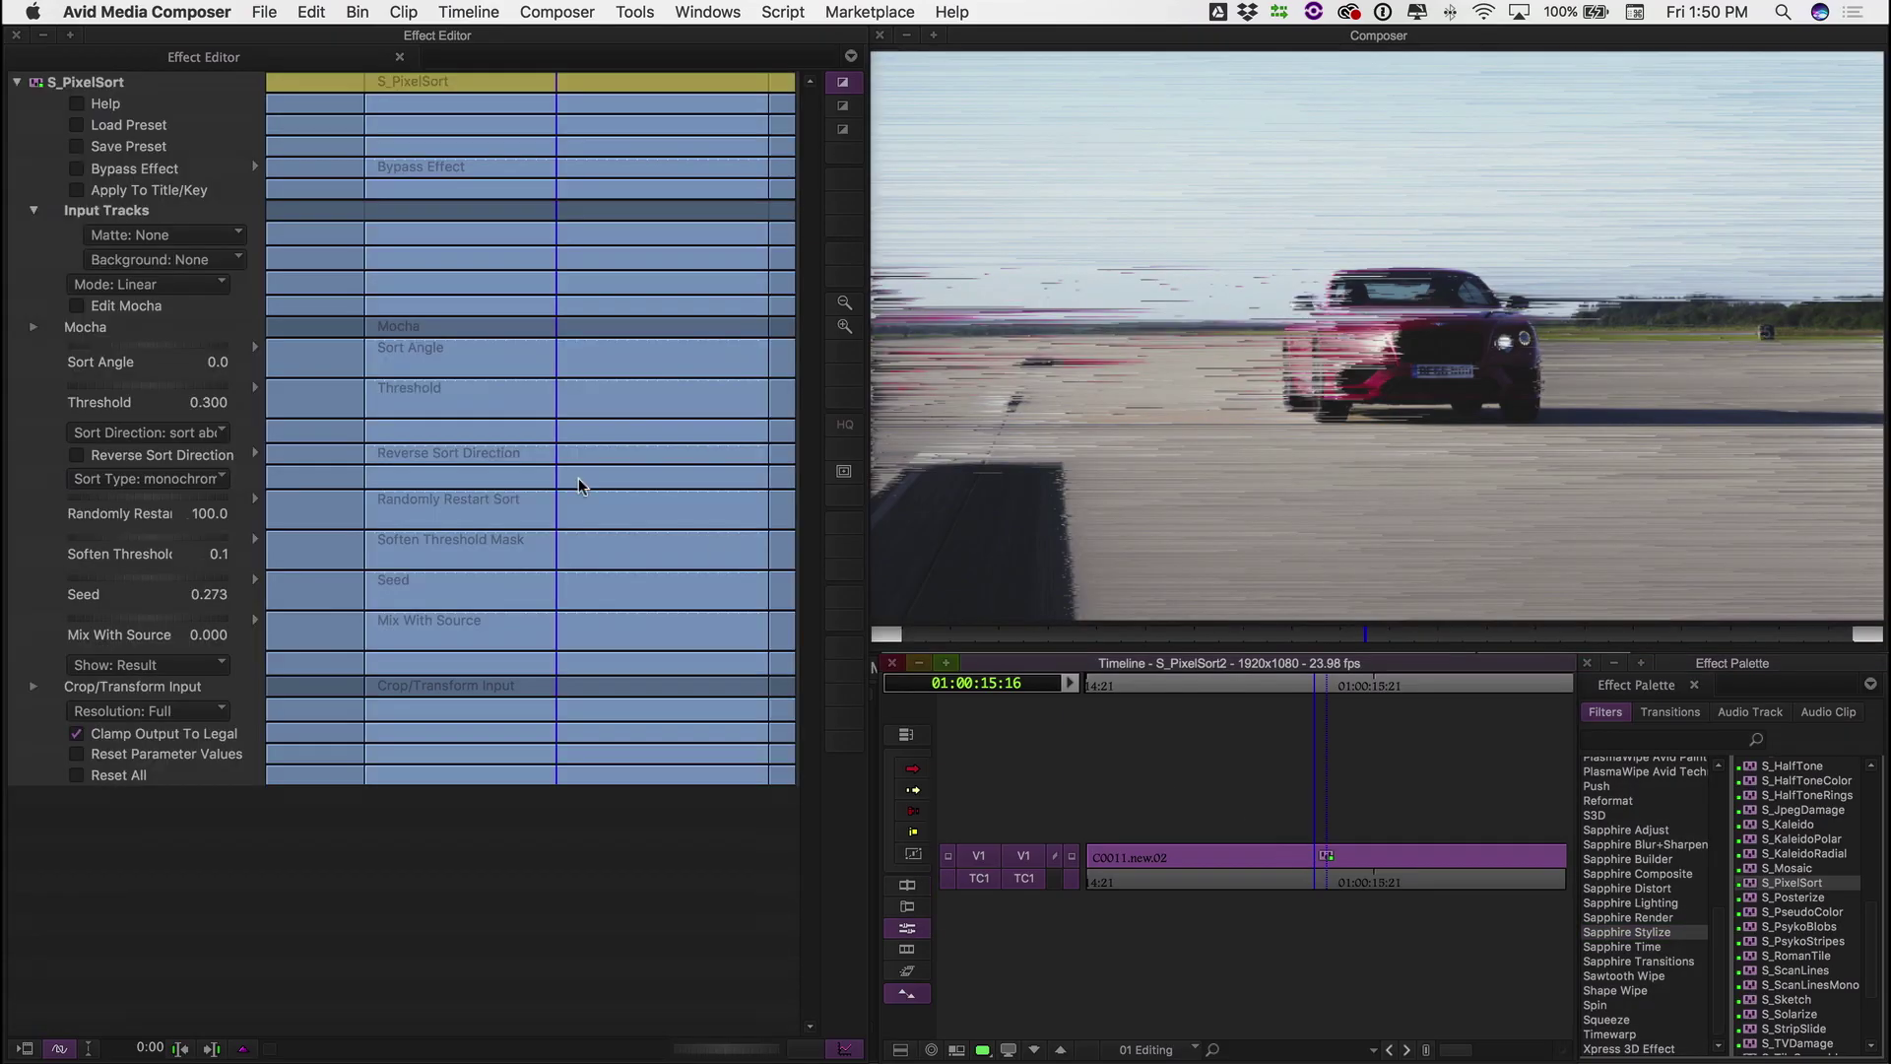
click(104, 347)
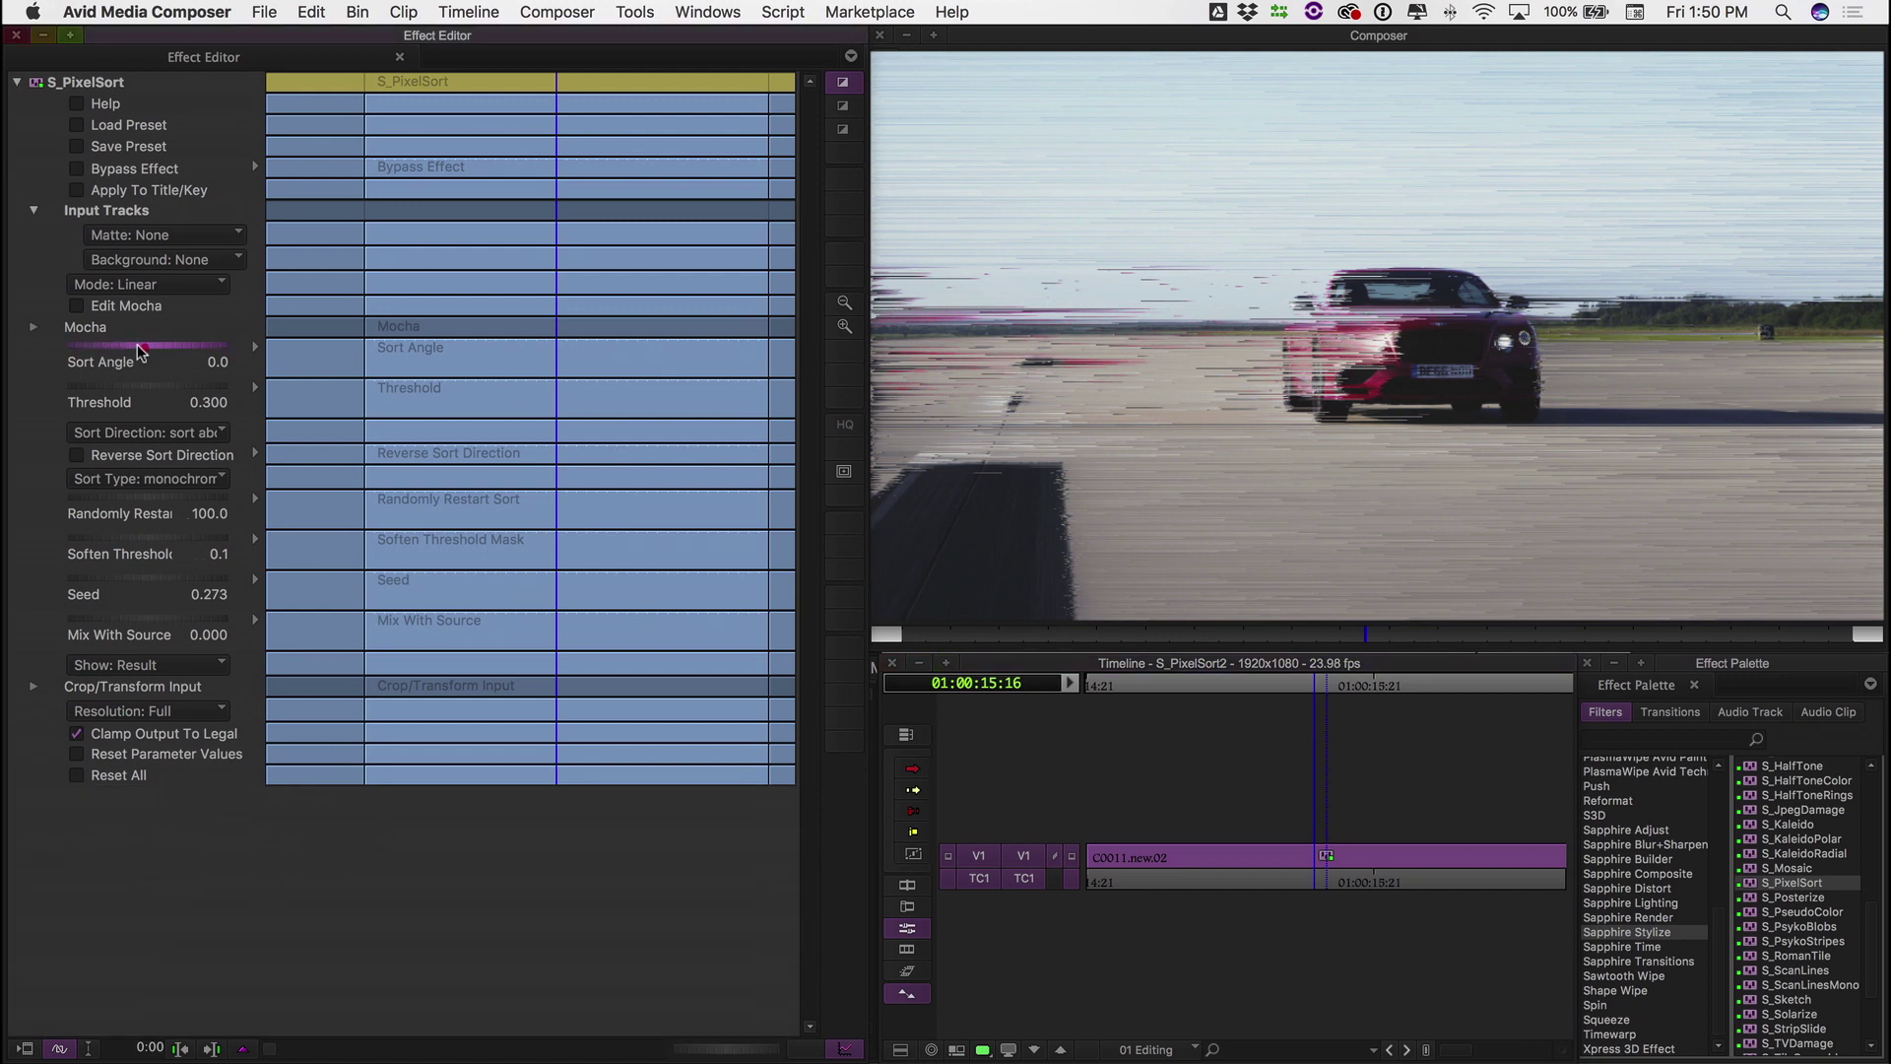
mouse_move(137, 351)
mouse_down()
mouse_move(187, 352)
mouse_move(138, 389)
mouse_move(67, 386)
mouse_move(444, 387)
mouse_up()
click(141, 384)
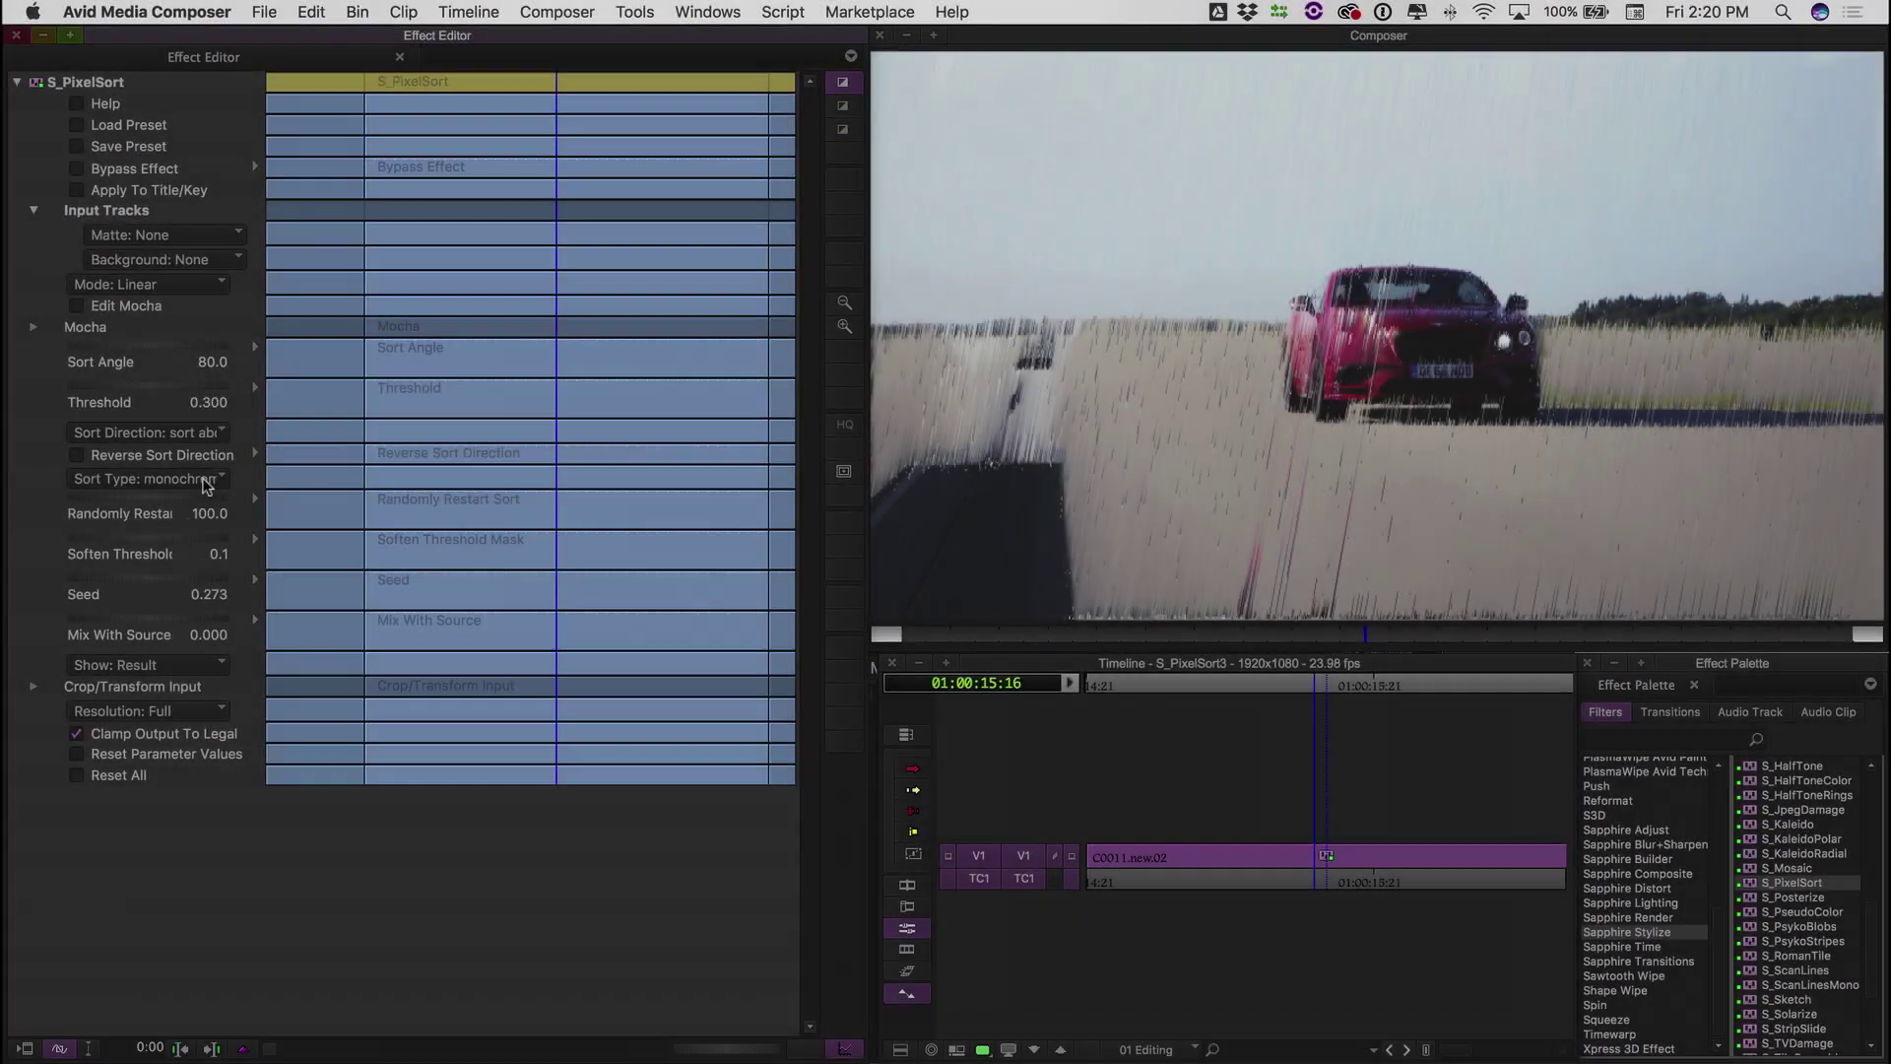
Set Sort Type to hue after trying red, and switch the sort mode to Radial
click(147, 478)
click(182, 592)
click(148, 478)
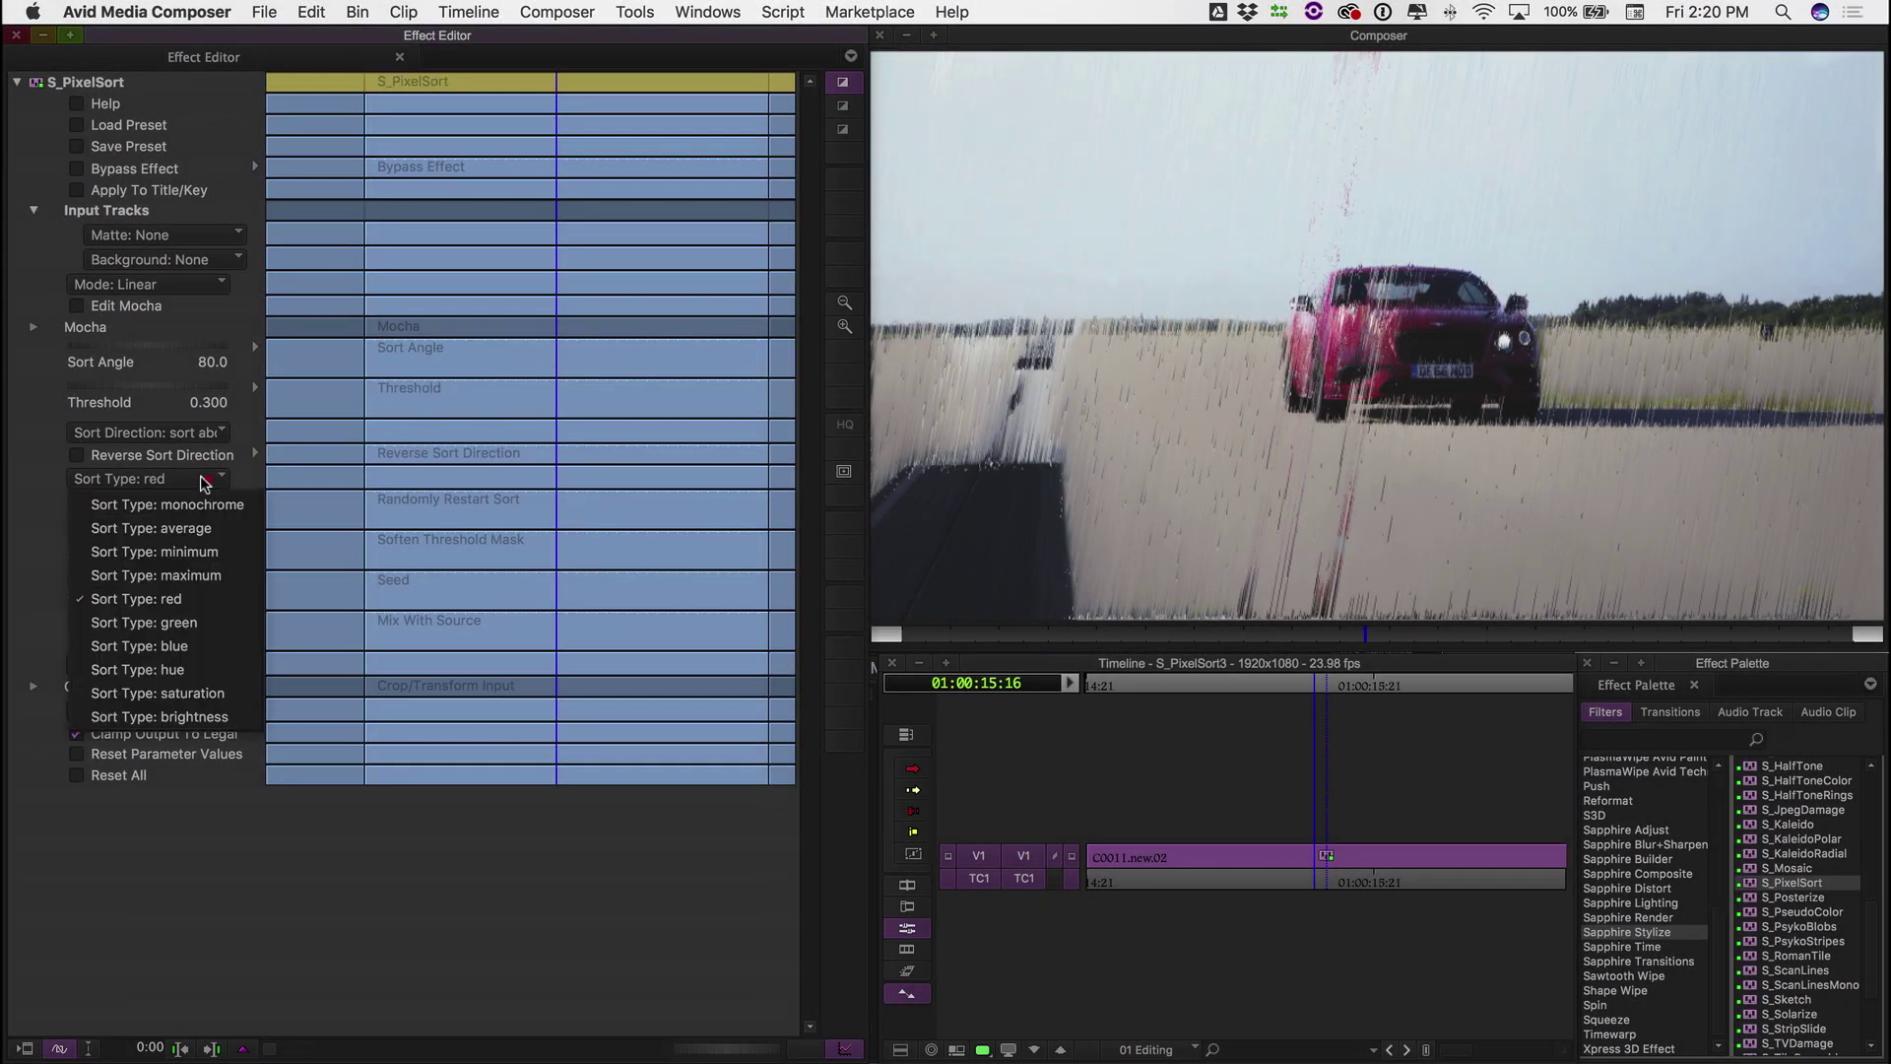
click(197, 453)
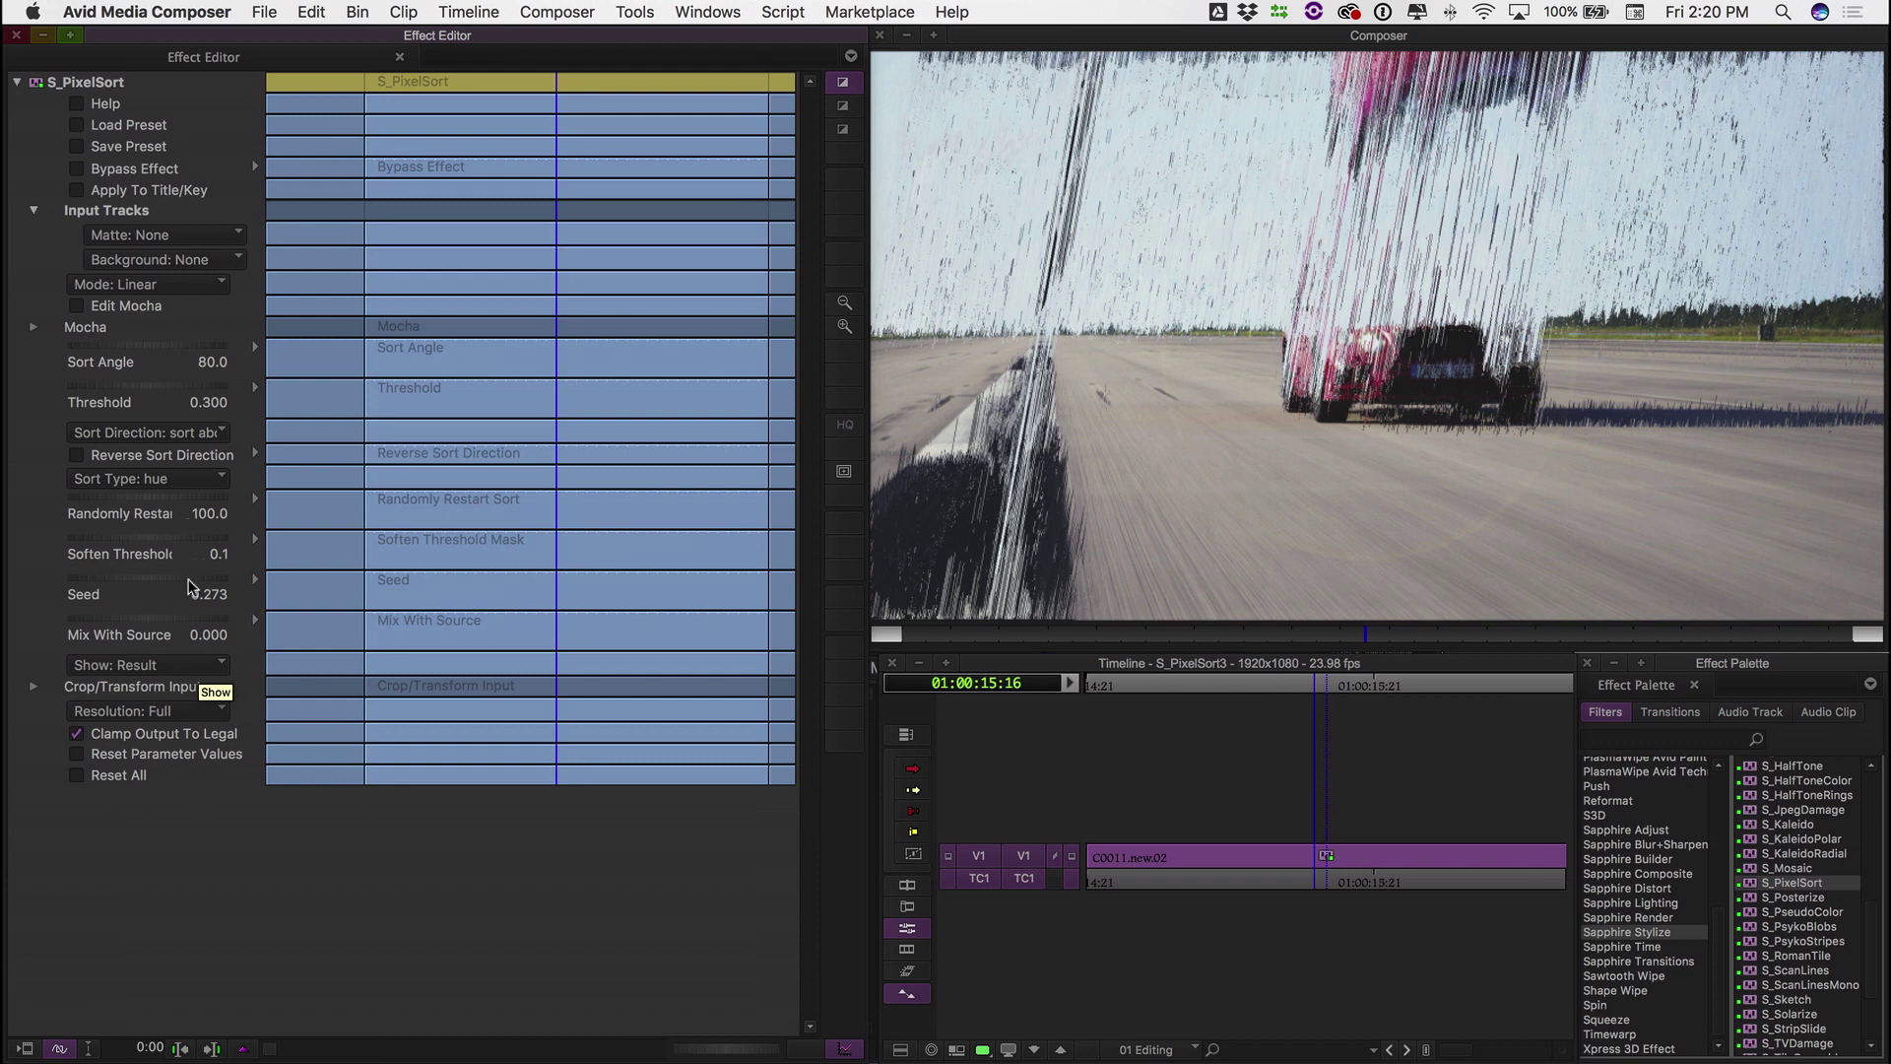
click(192, 284)
click(178, 332)
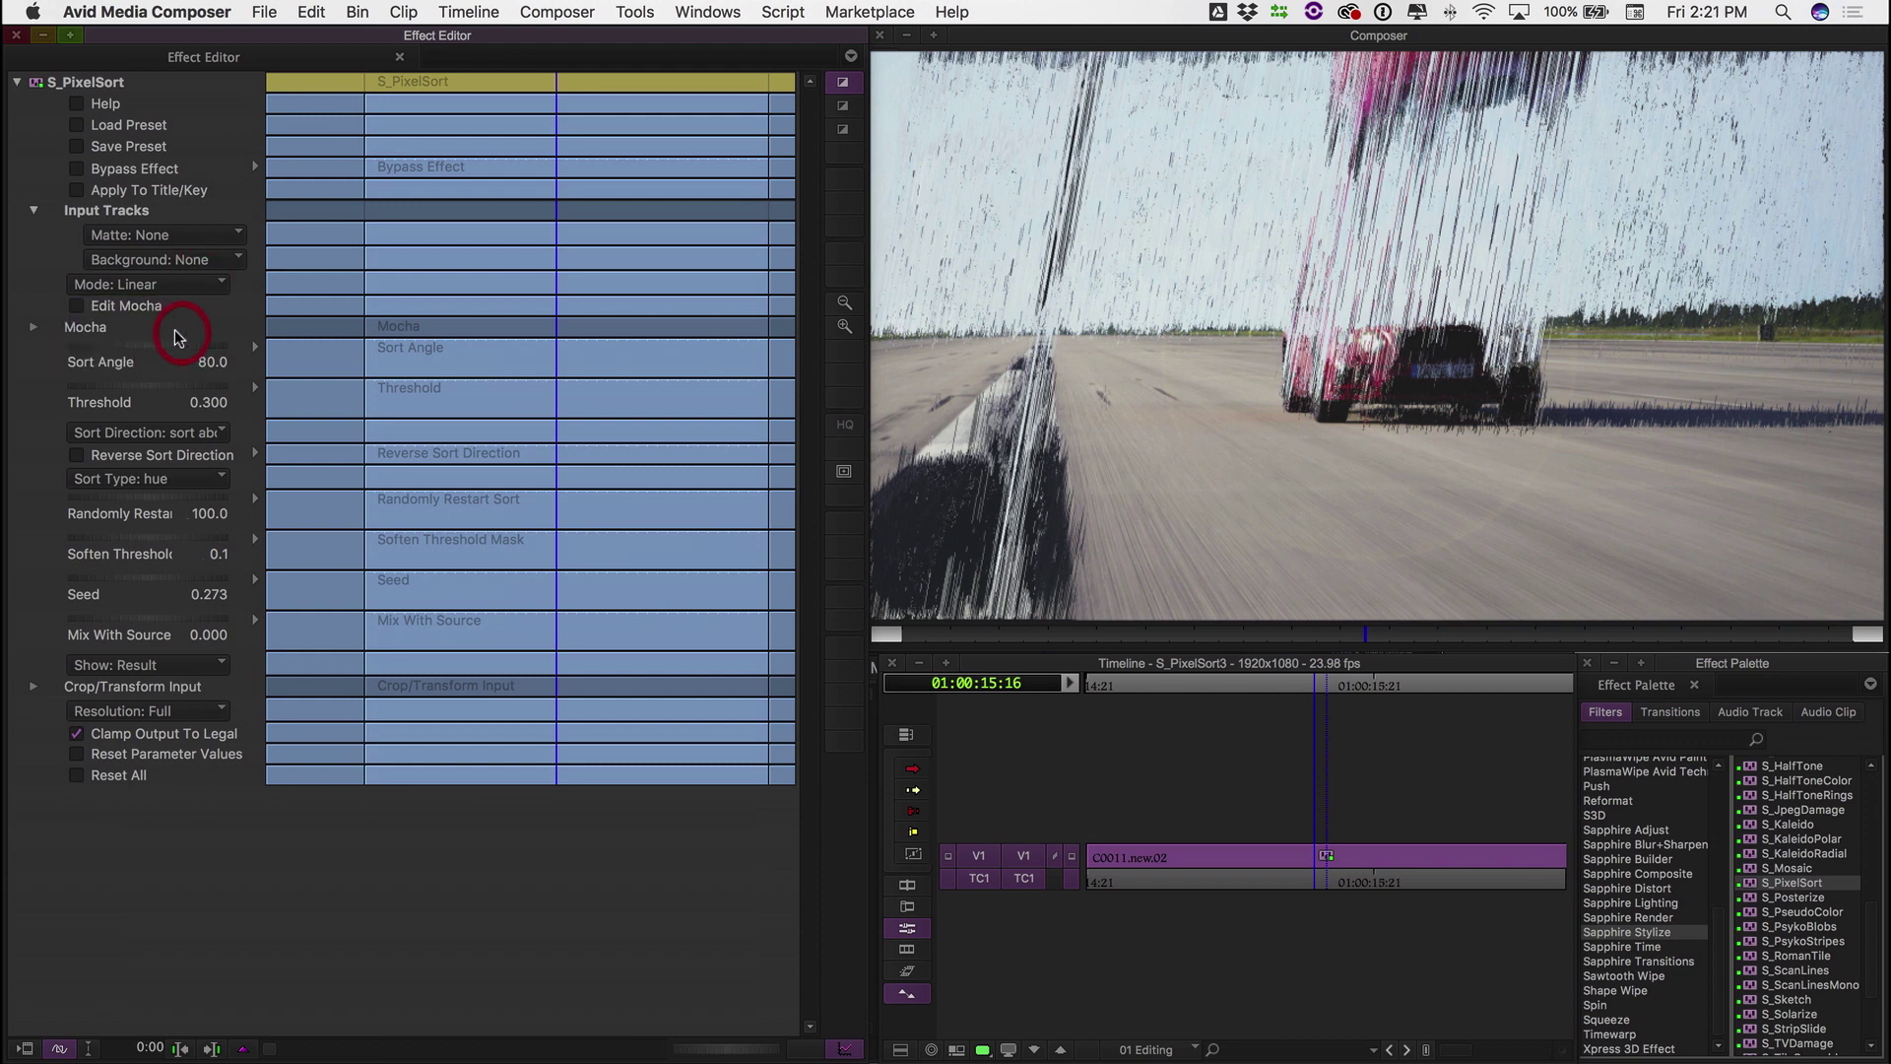
Switch to circular sorting, close the outline around the car and zoom out to the full frame
click(177, 288)
click(162, 350)
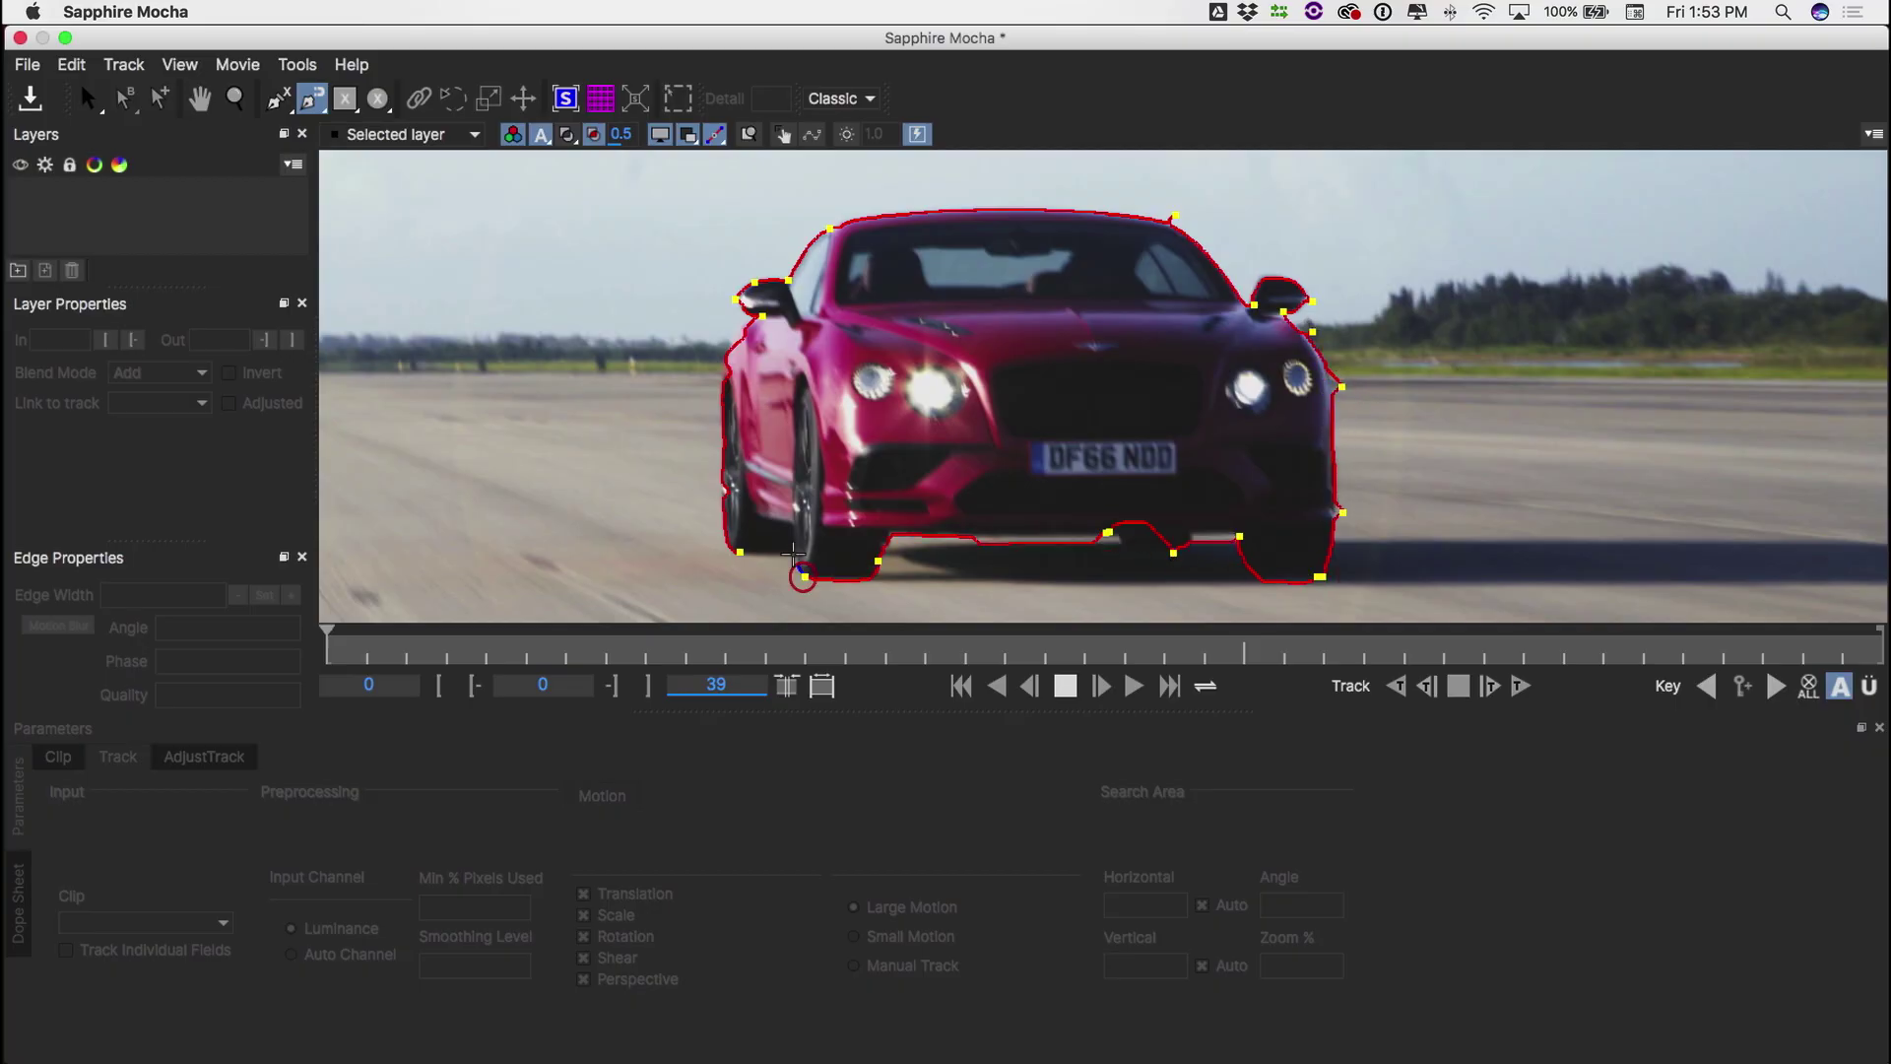
click(803, 576)
click(235, 98)
drag(640, 532, 820, 330)
key(x)
Track the car shape forward and enable Invert Mocha so the car stays clean
click(1517, 688)
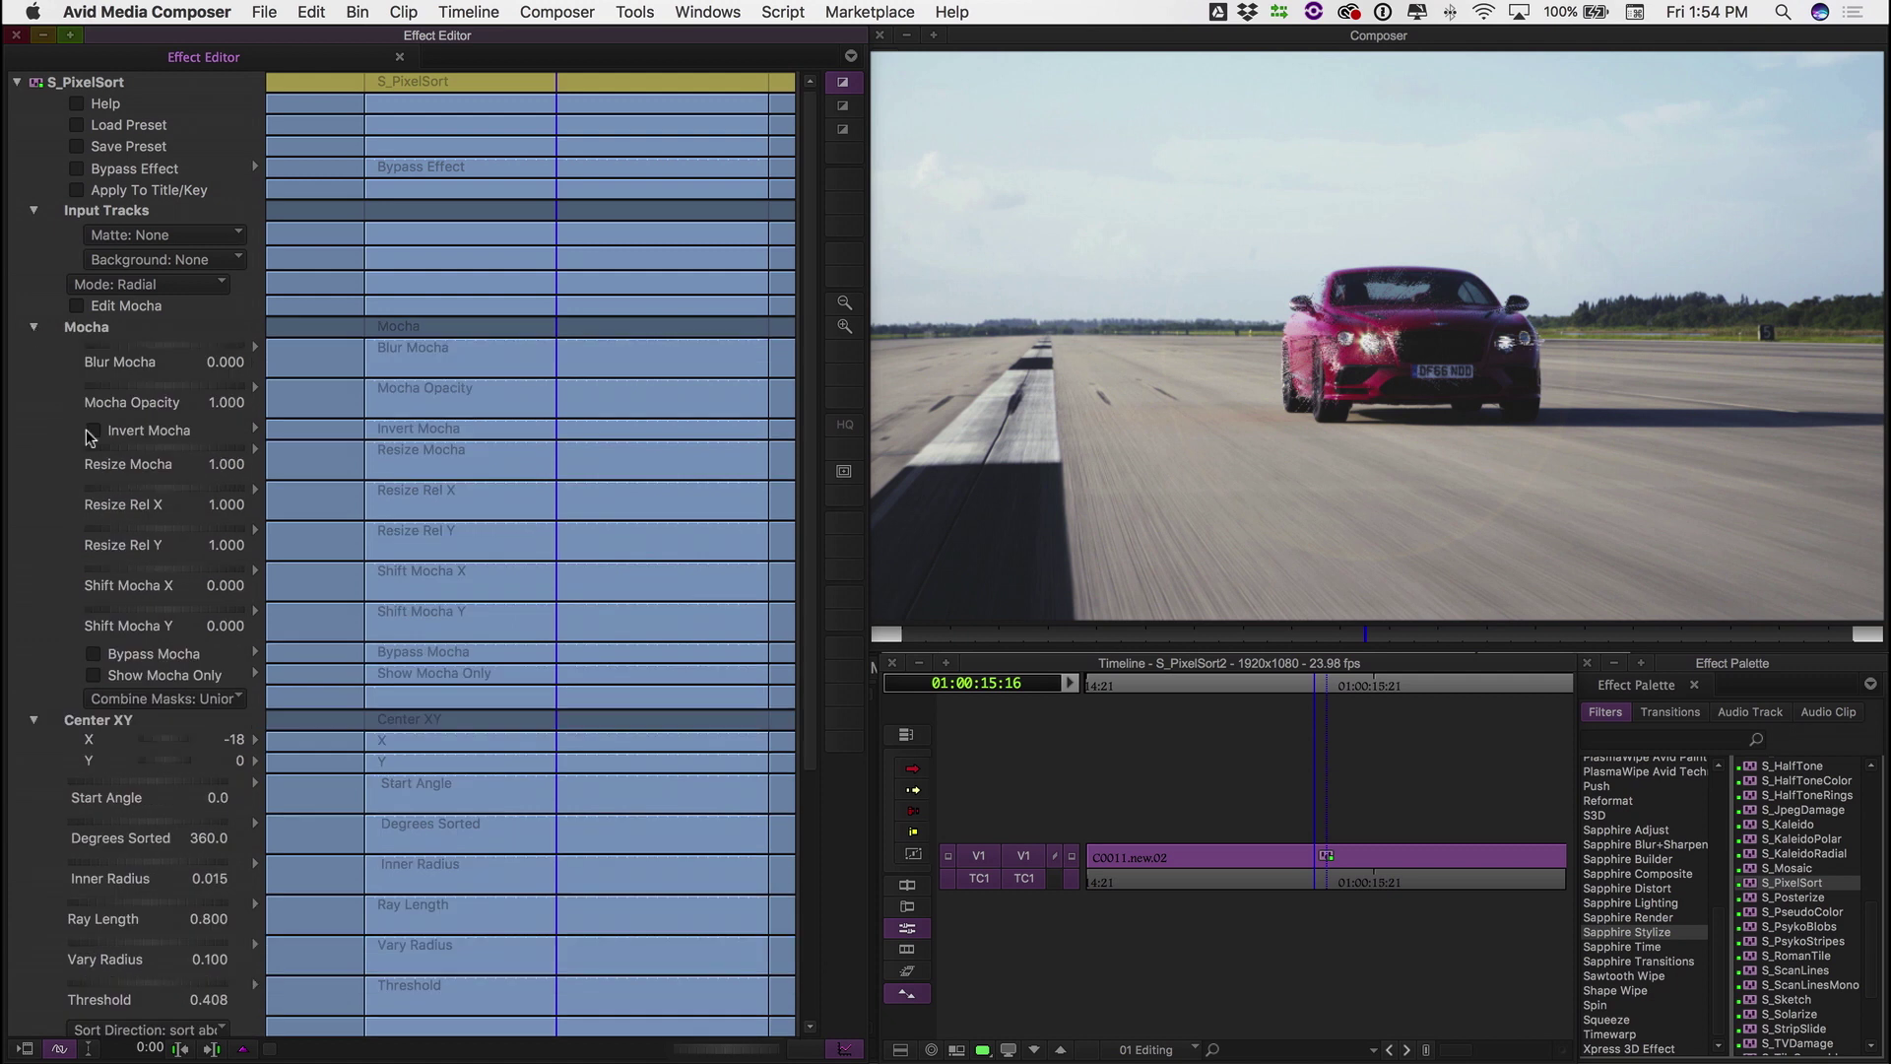
click(93, 432)
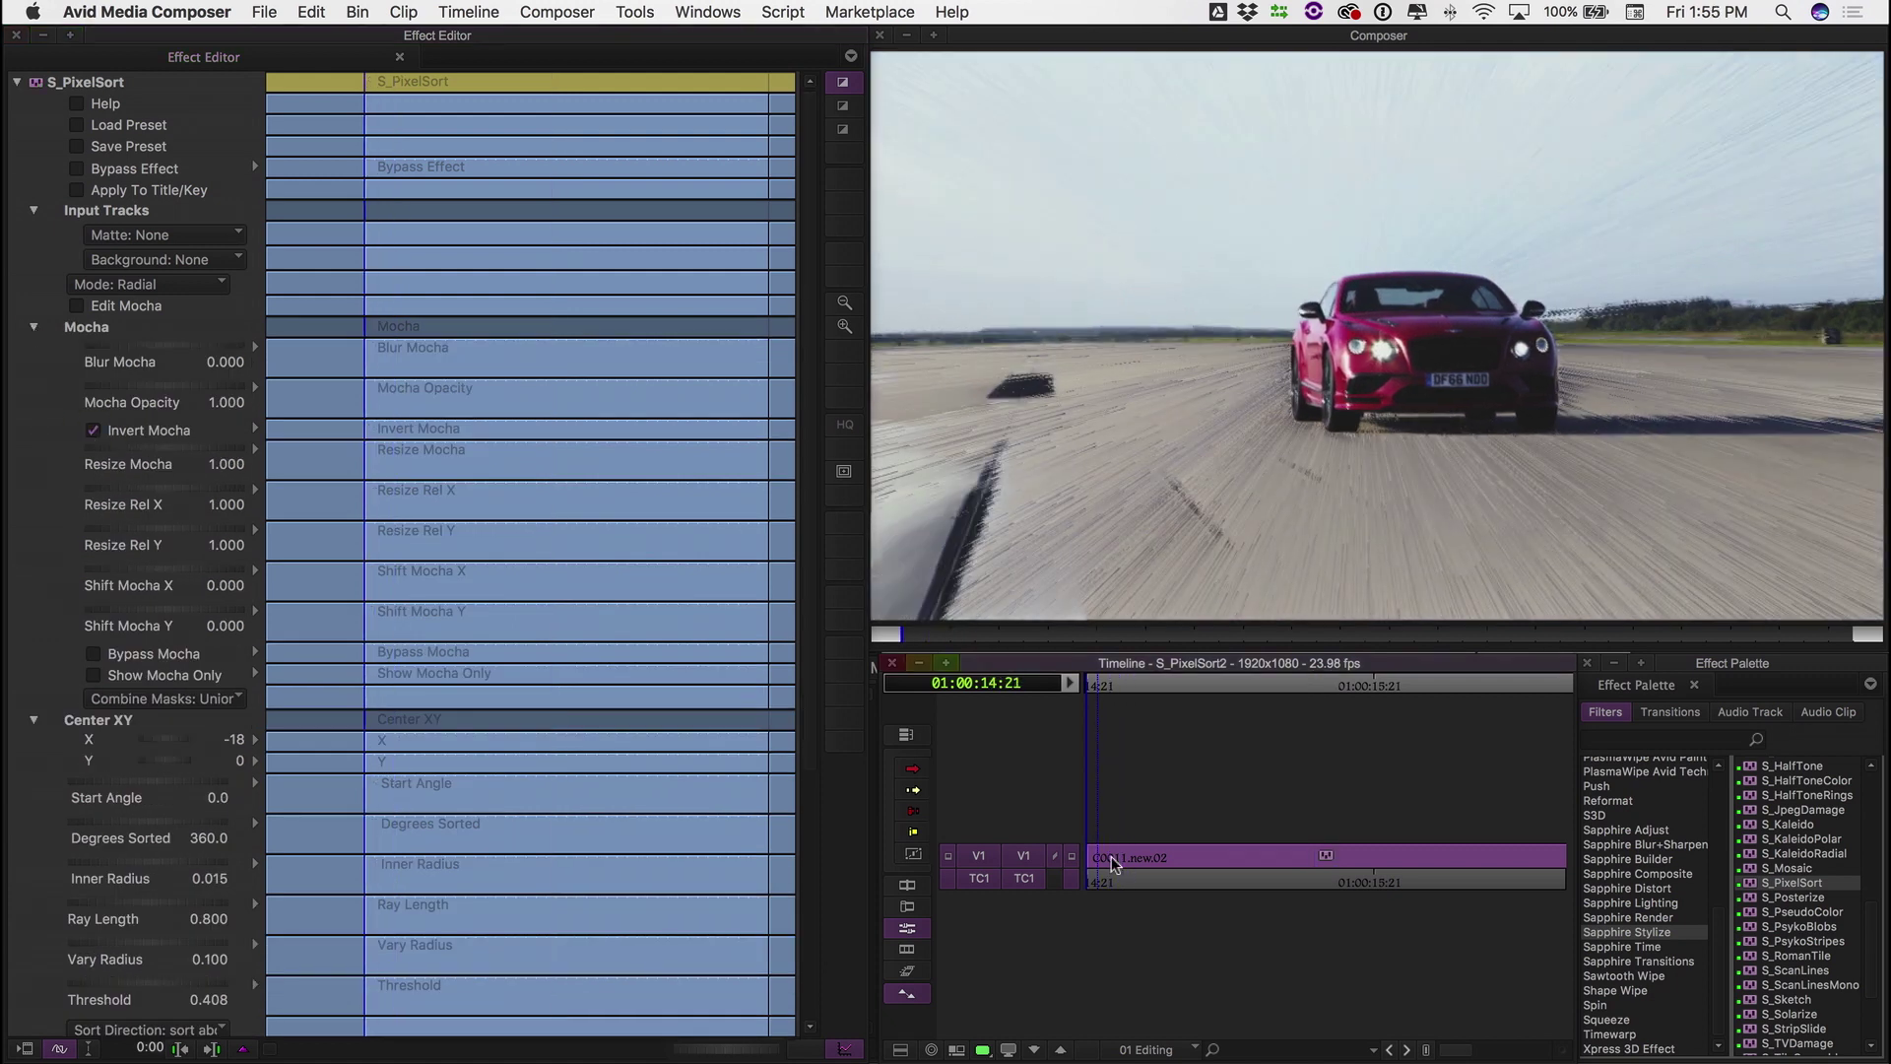
key(space)
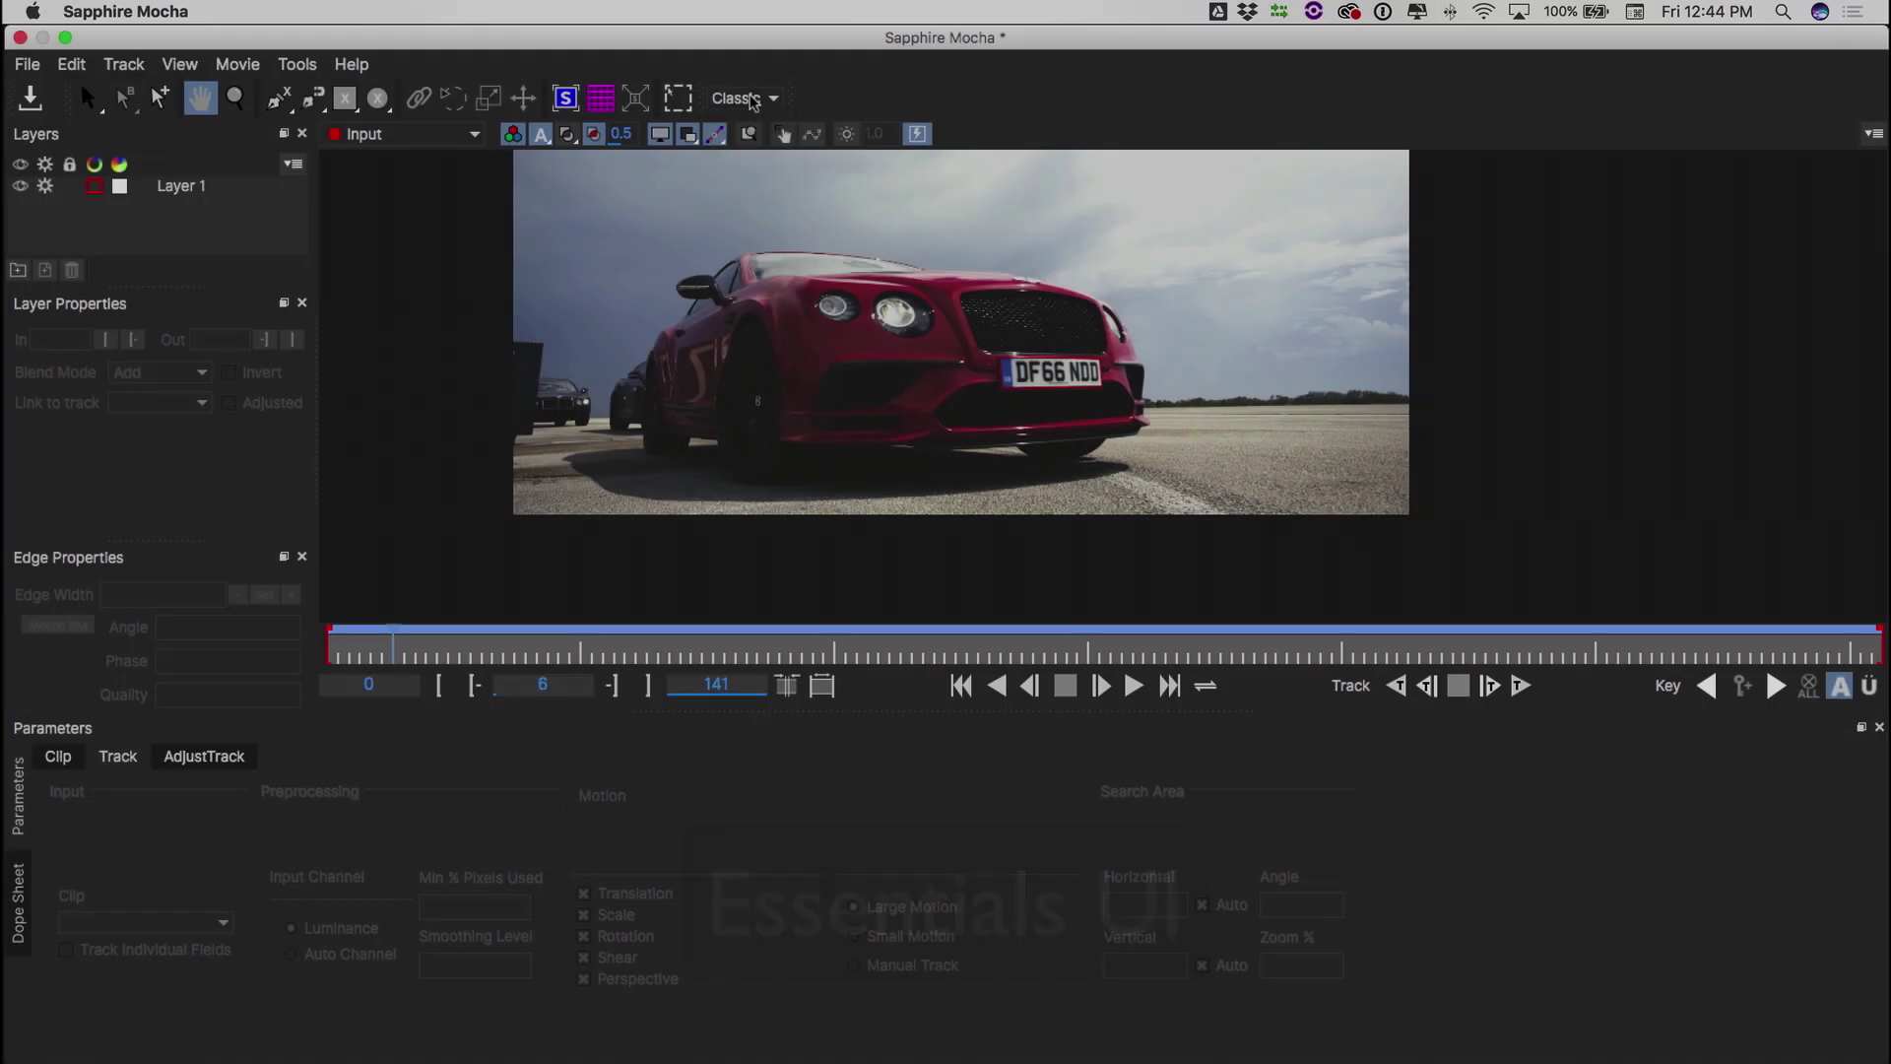
Use the Essentials layout and enable Trans, Scale, Rotate, Skew and Persp tracking
click(741, 99)
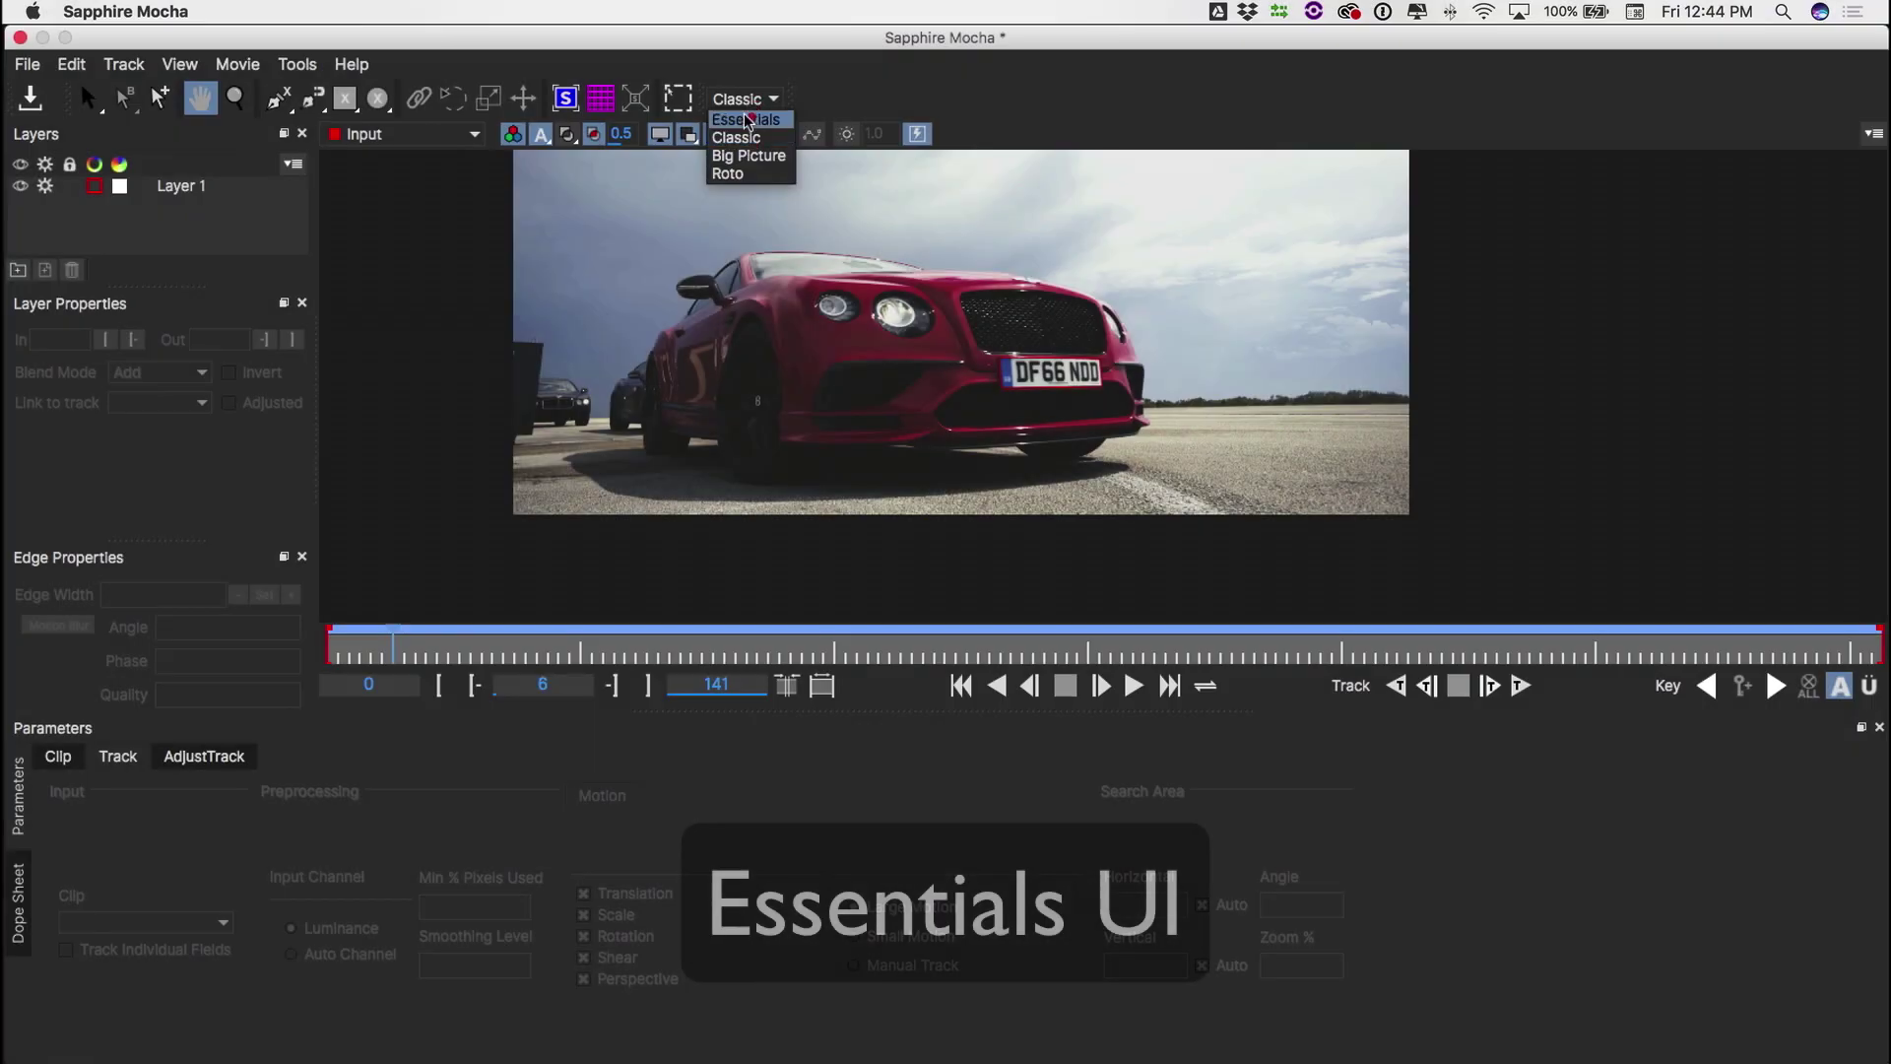
click(747, 120)
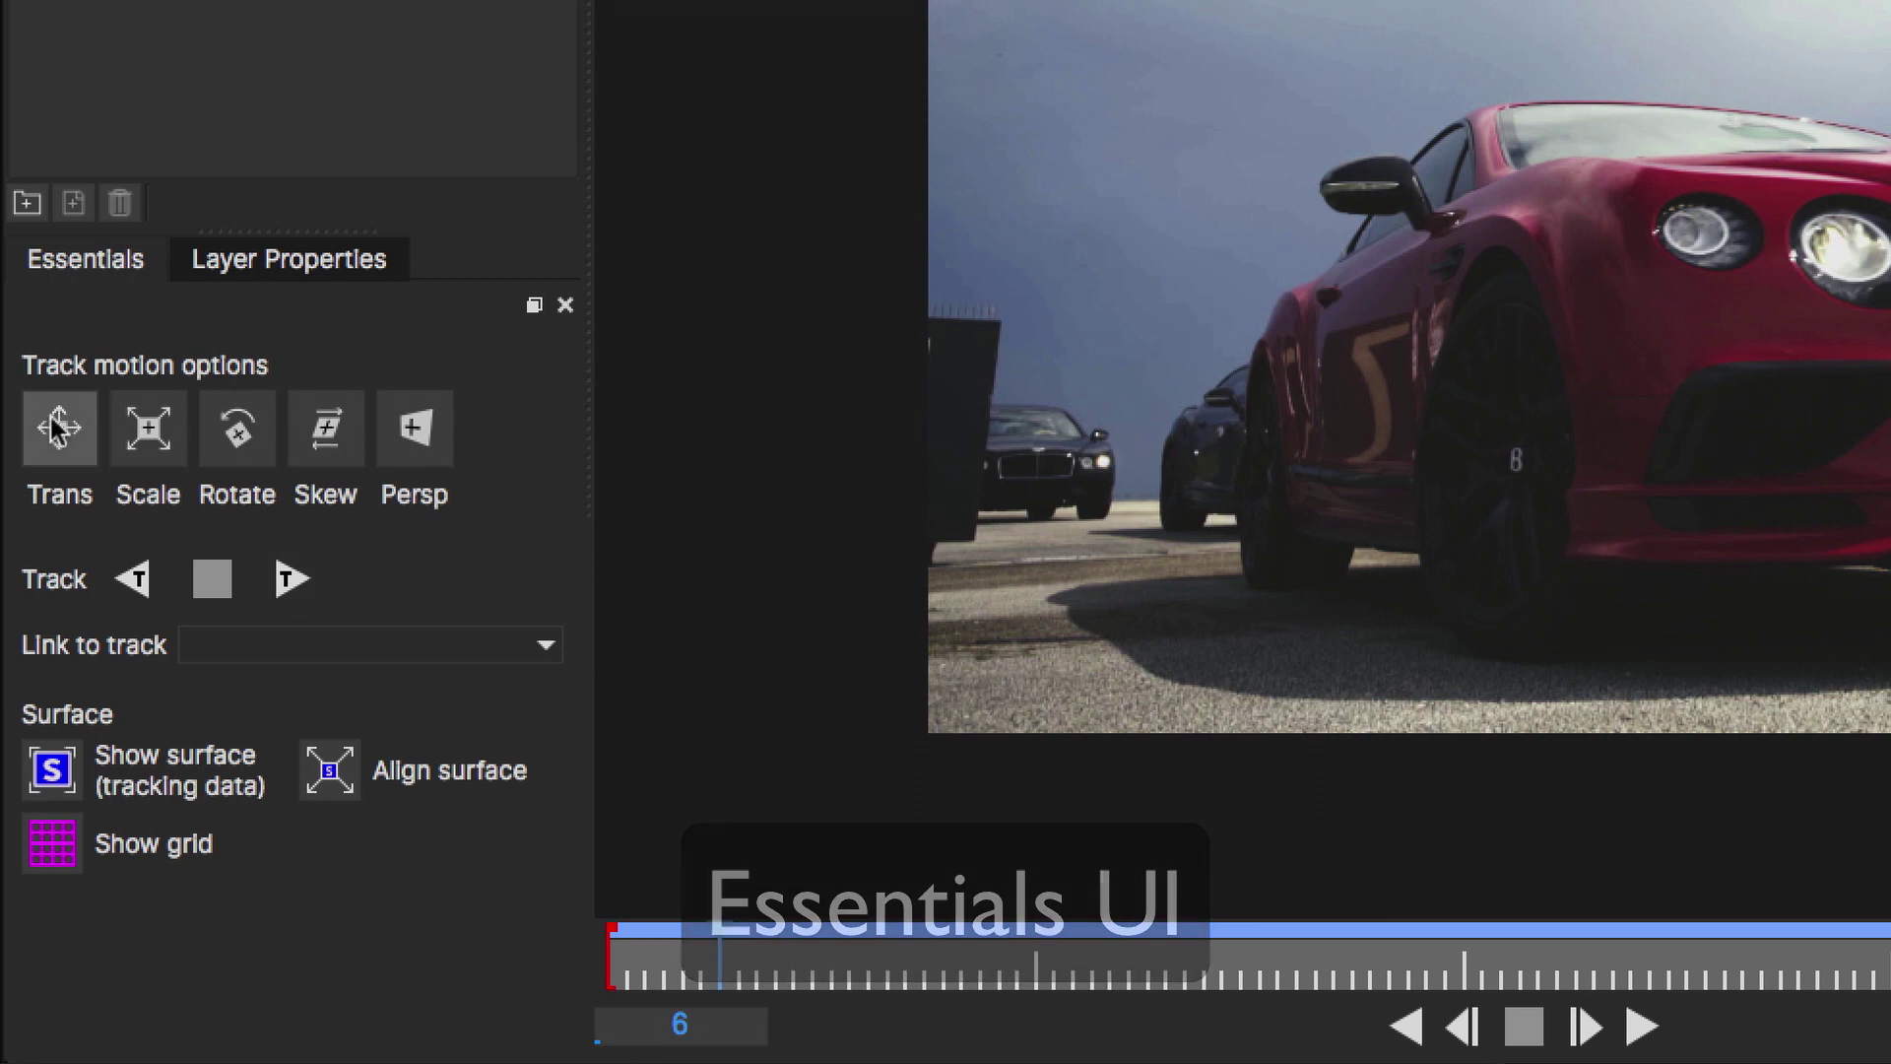
click(60, 428)
click(149, 429)
click(239, 433)
click(326, 428)
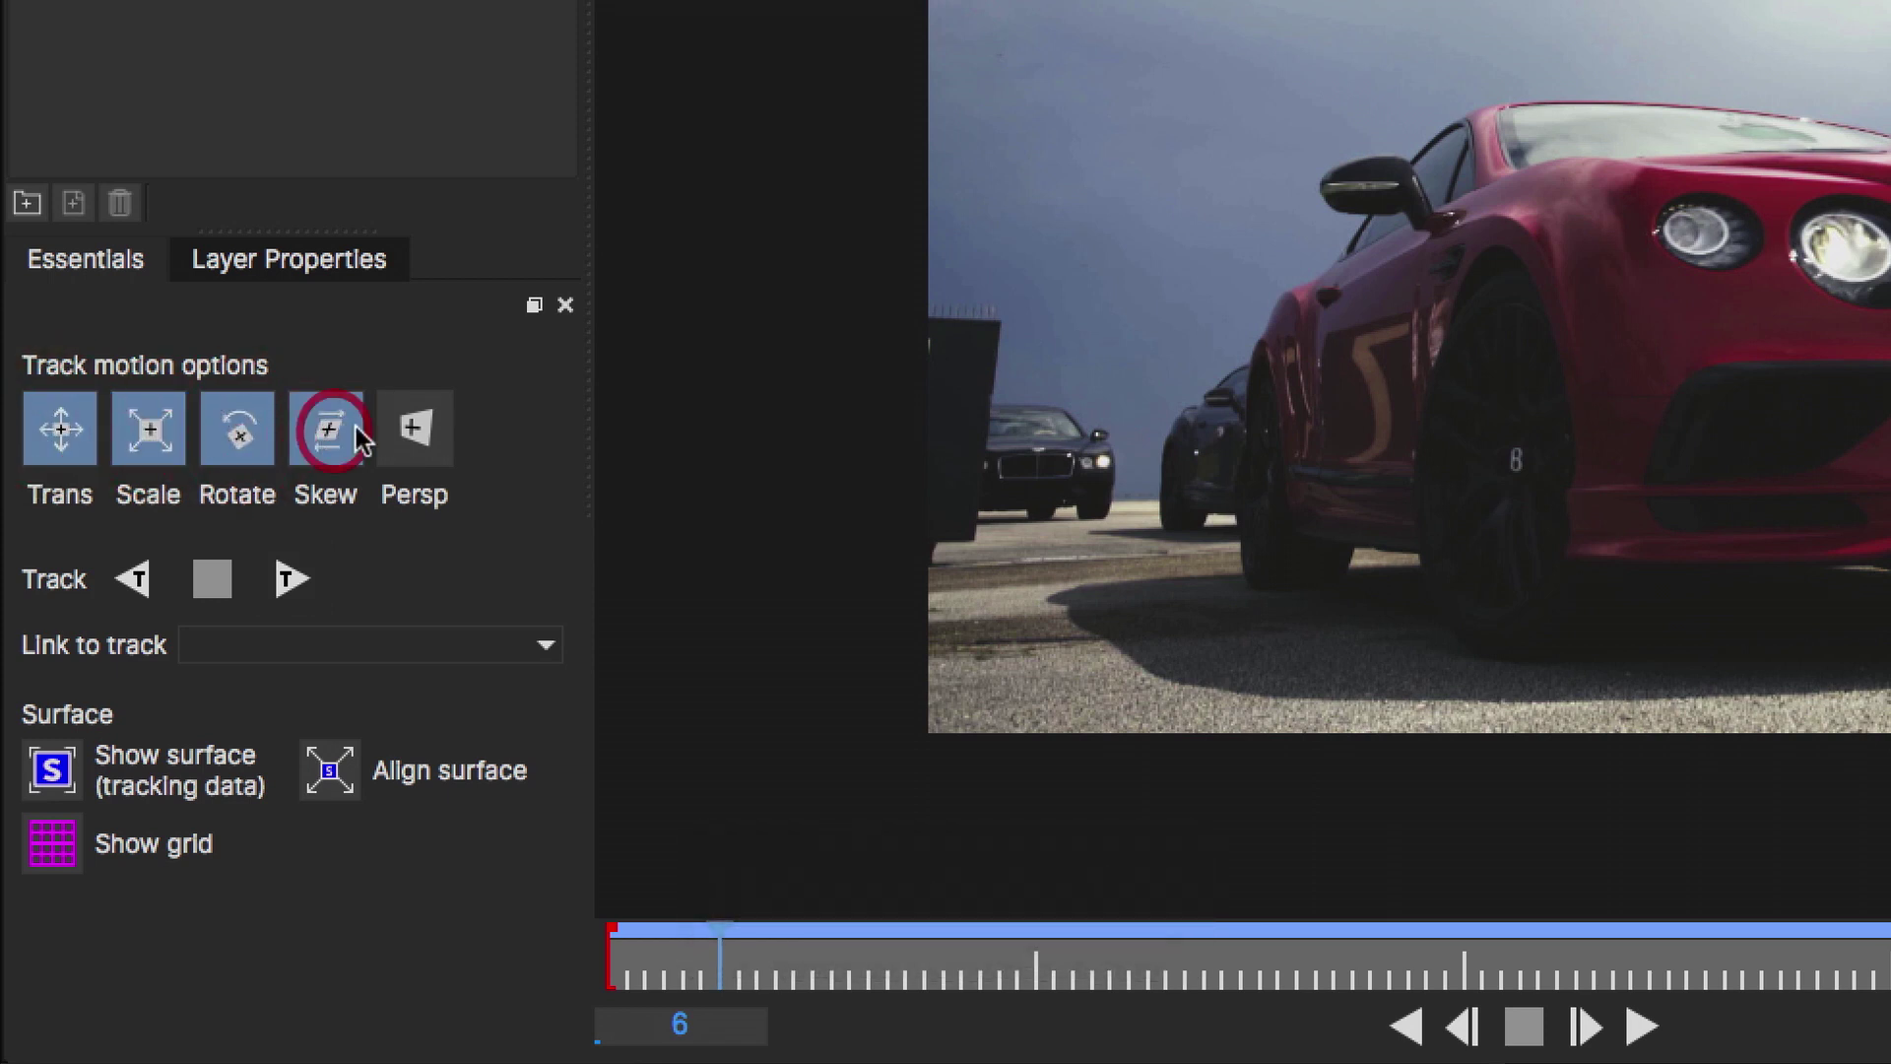
click(414, 429)
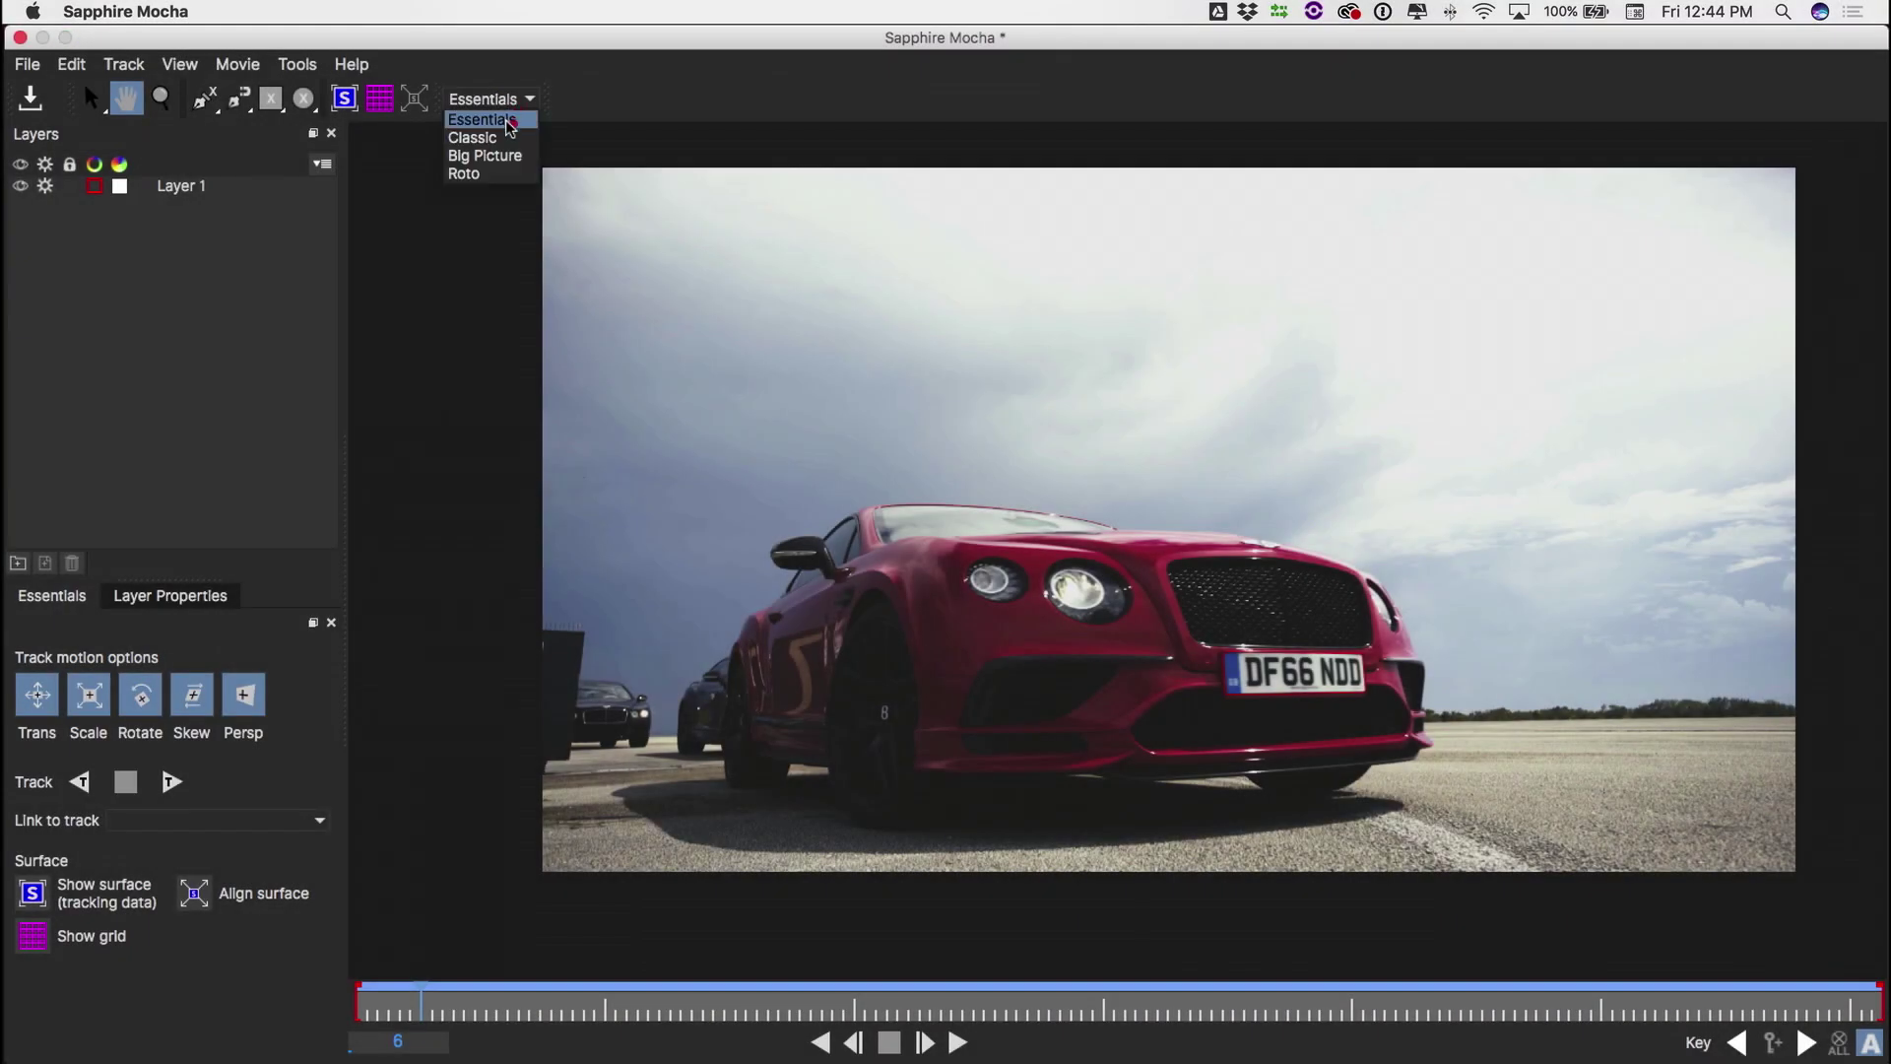
Try the Classic layout, then switch to Big Picture
click(482, 138)
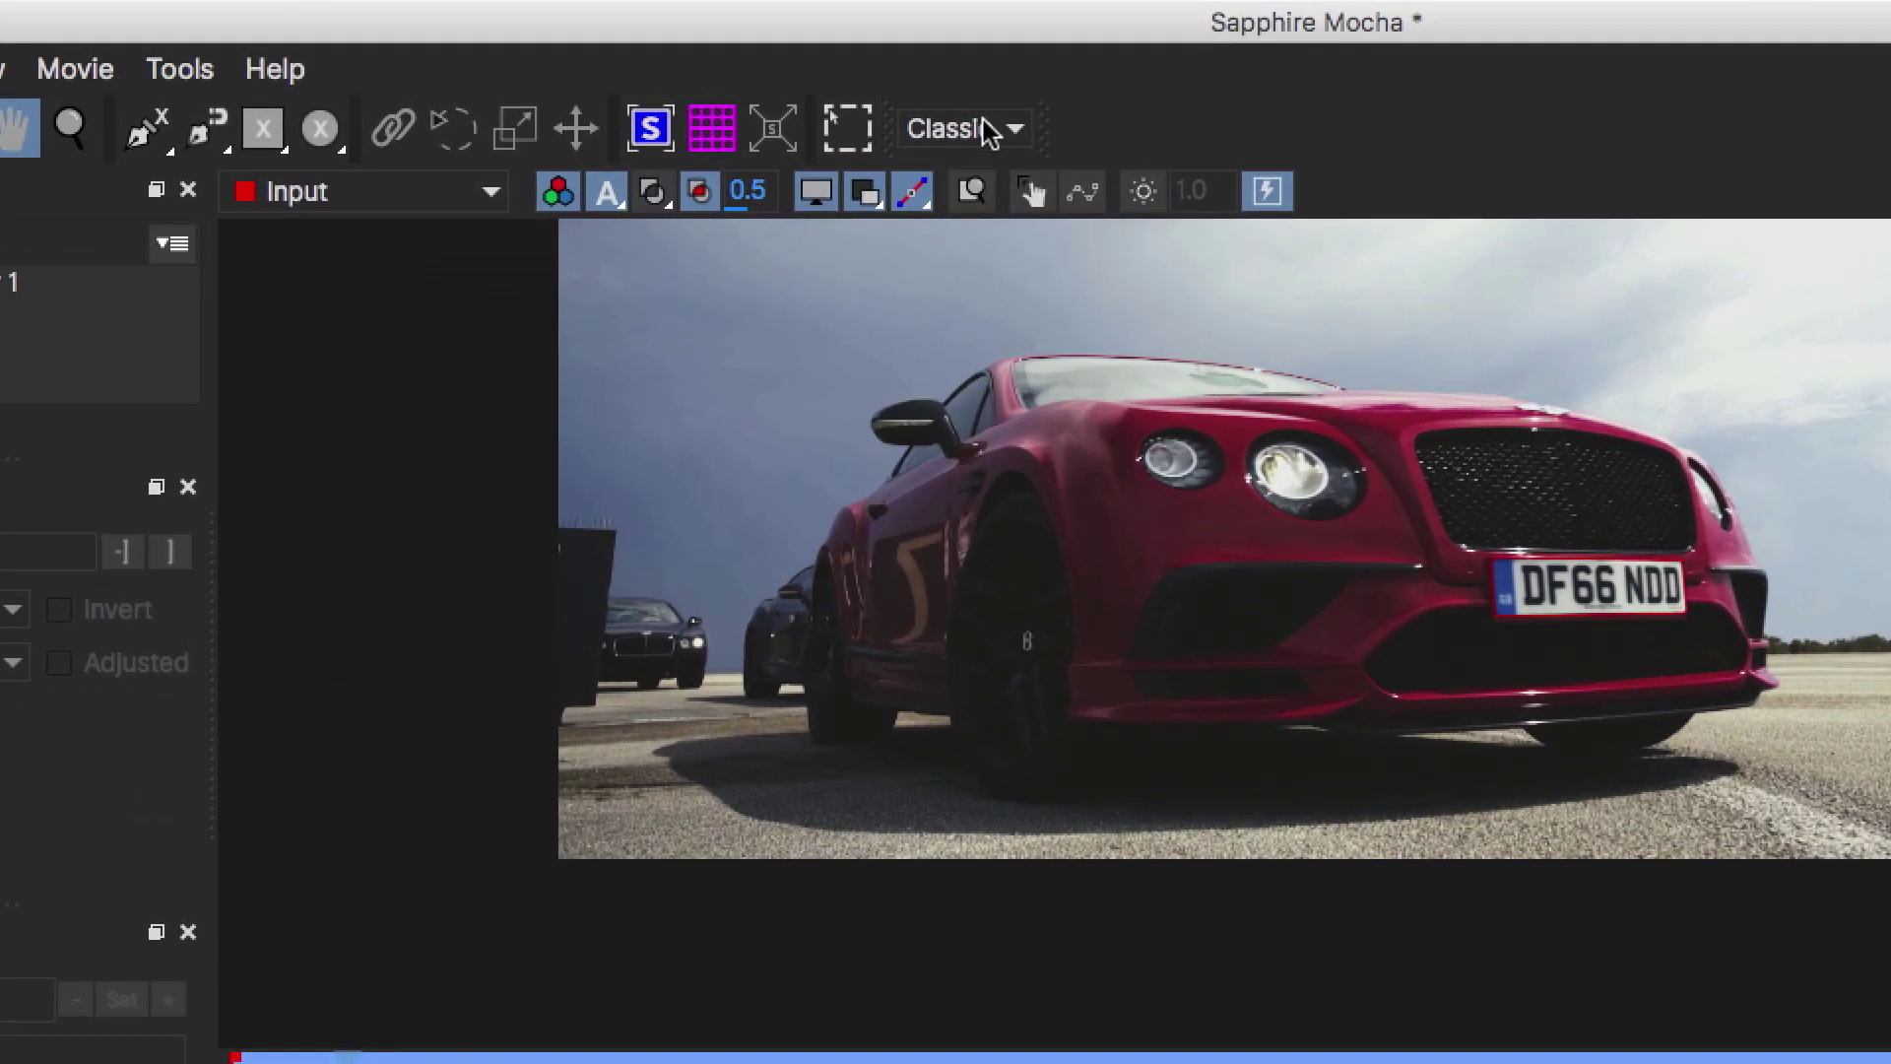
click(988, 131)
click(975, 230)
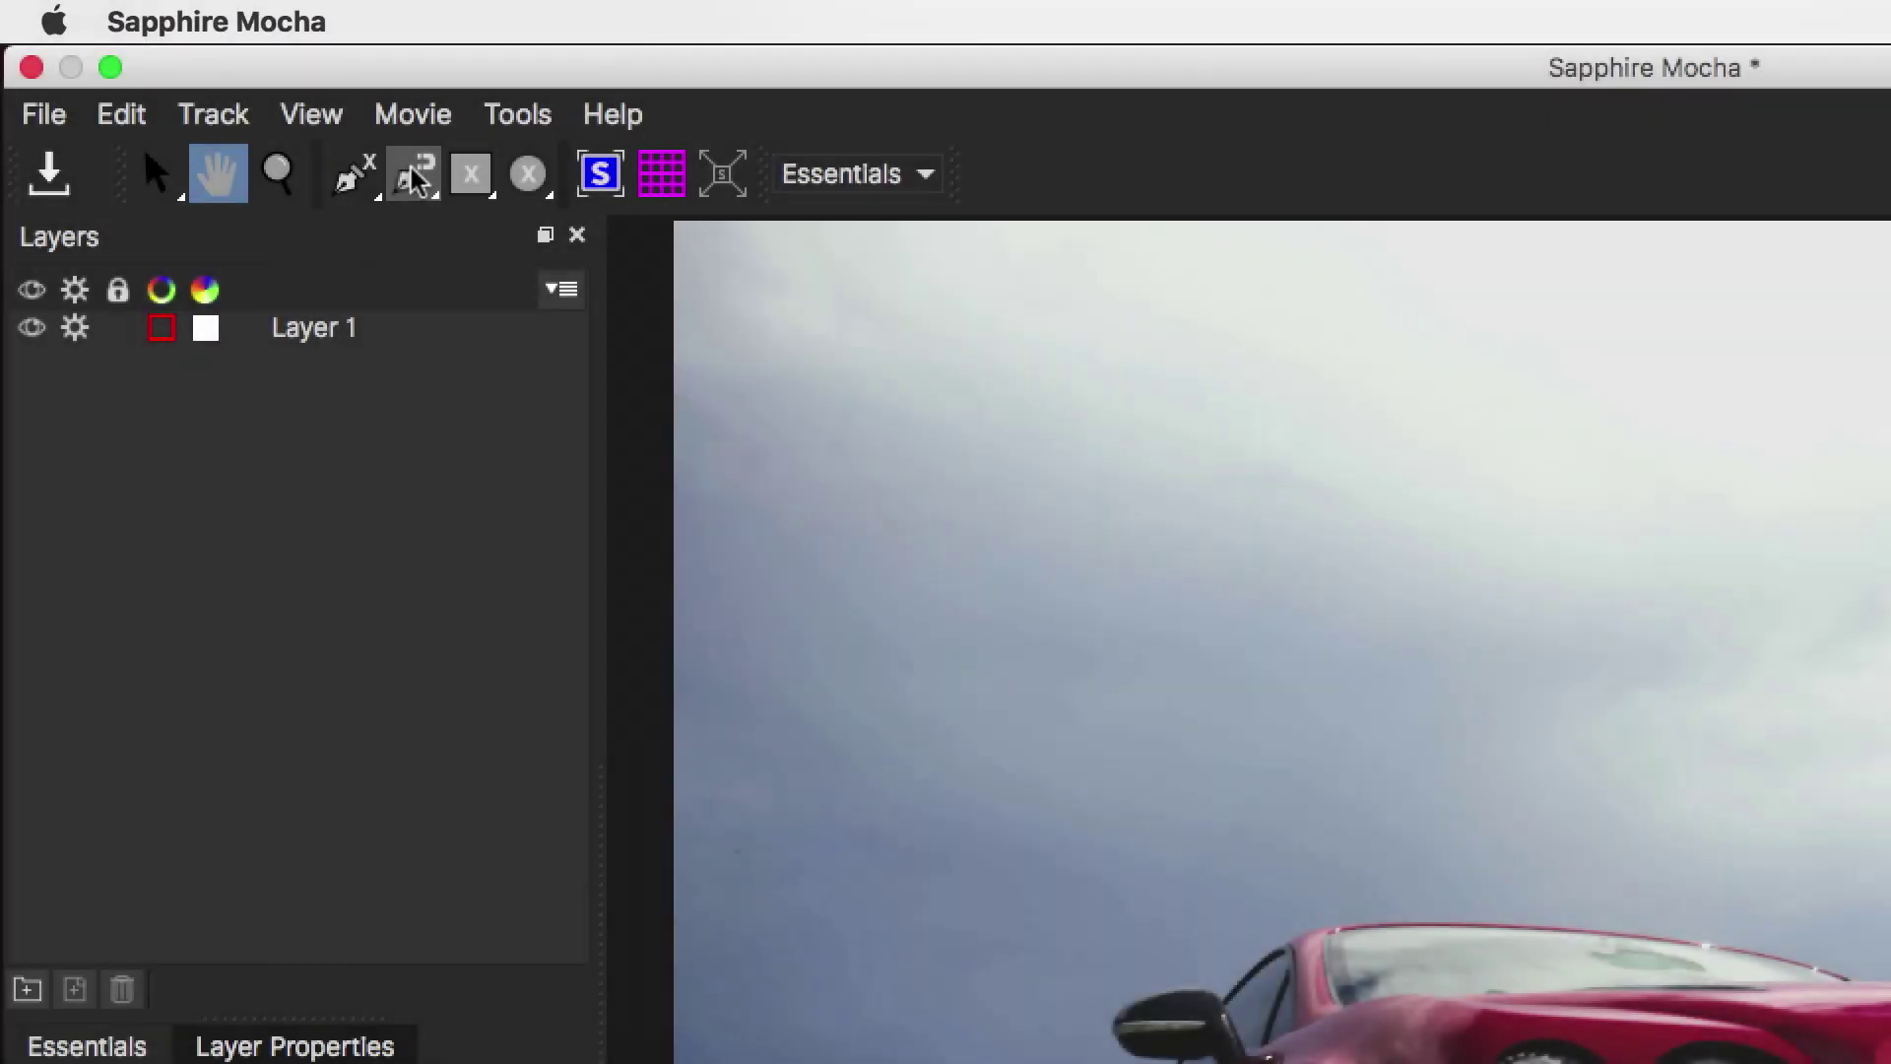
Try the magnetic, rectangle and ellipse tools, then draw a Bezier outline along the mirror and roofline
click(412, 178)
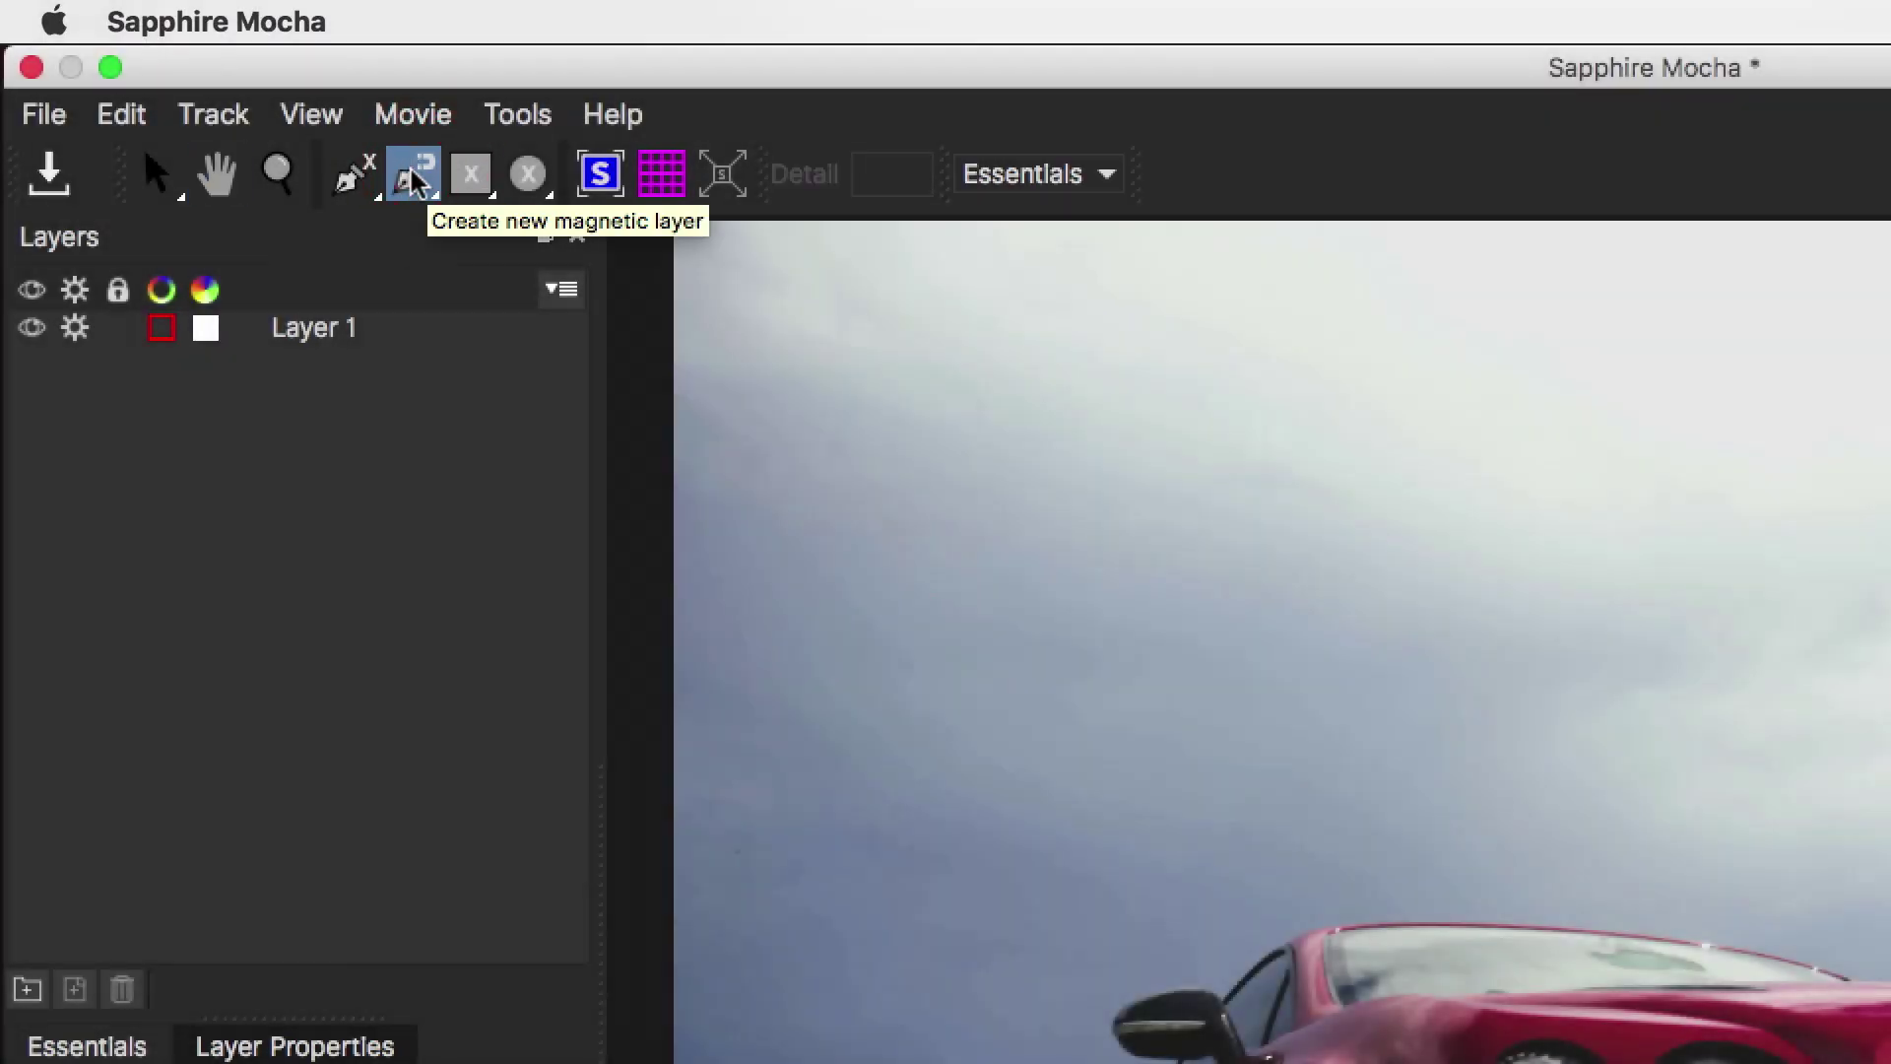
click(468, 174)
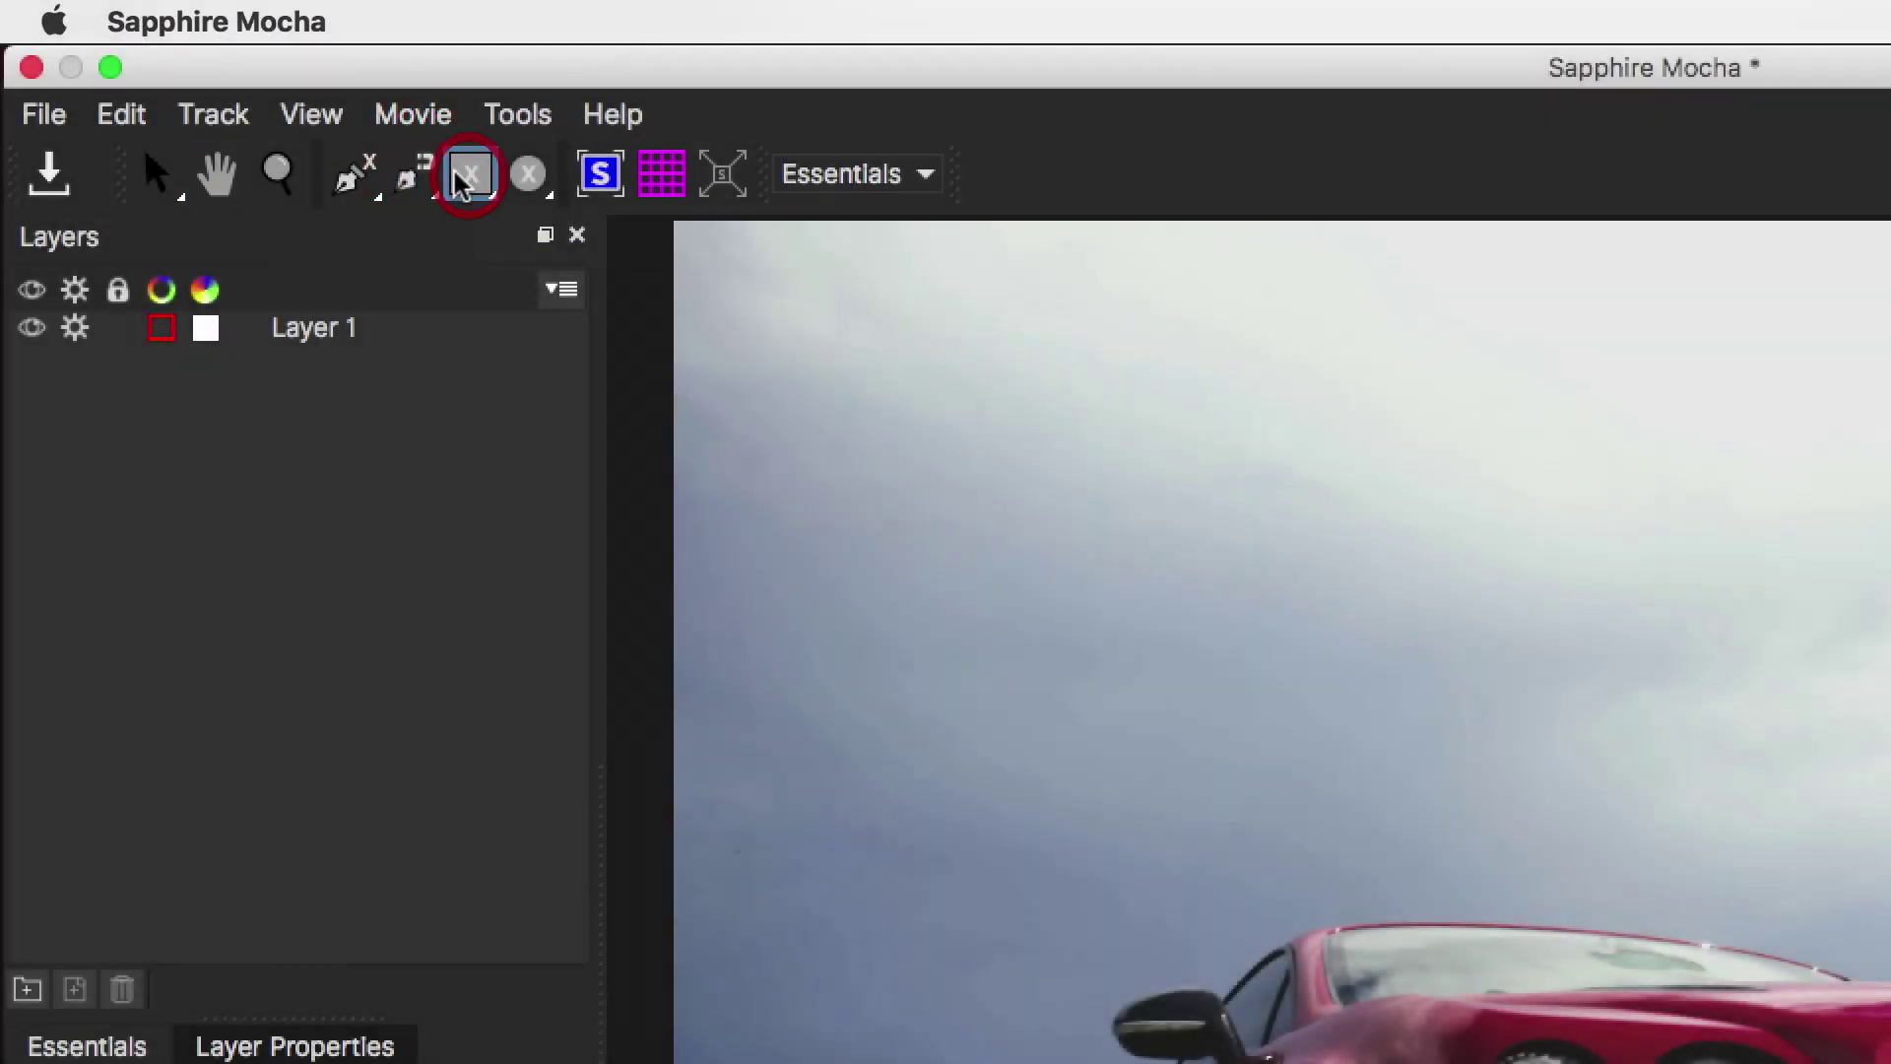
click(522, 181)
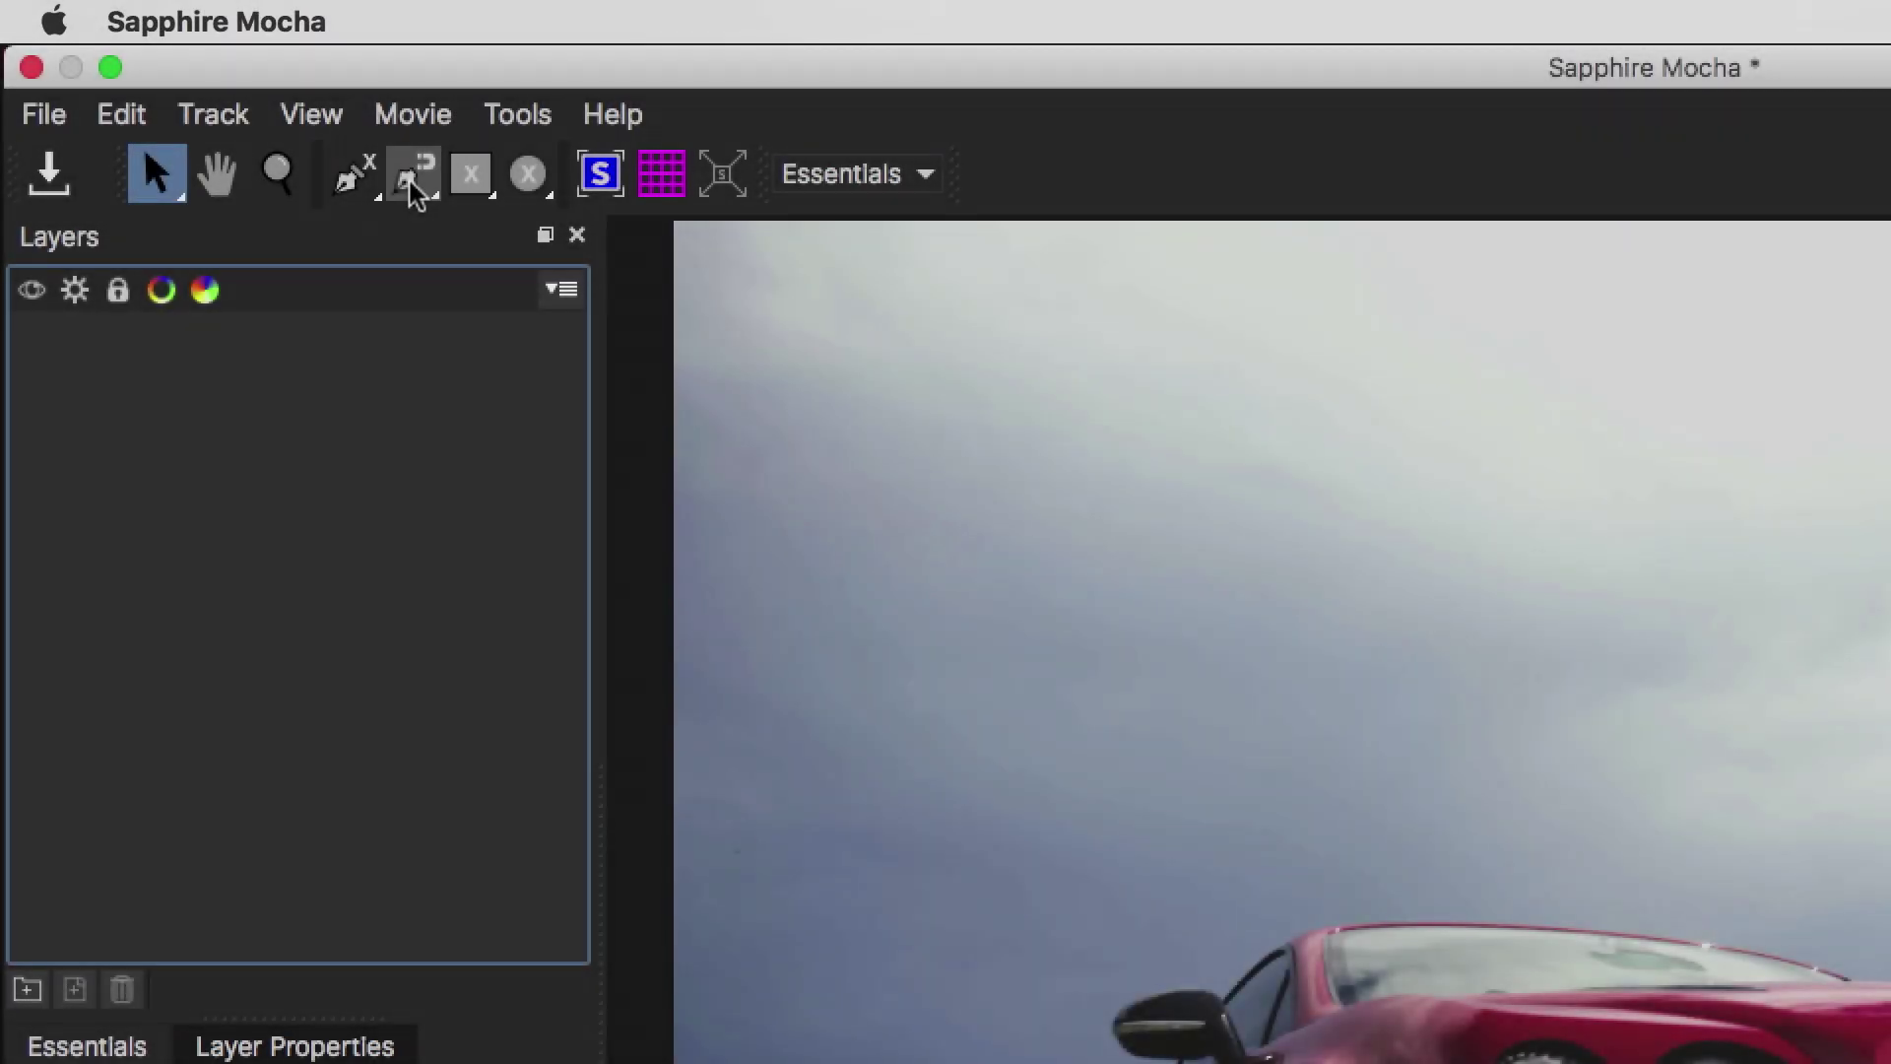
click(416, 187)
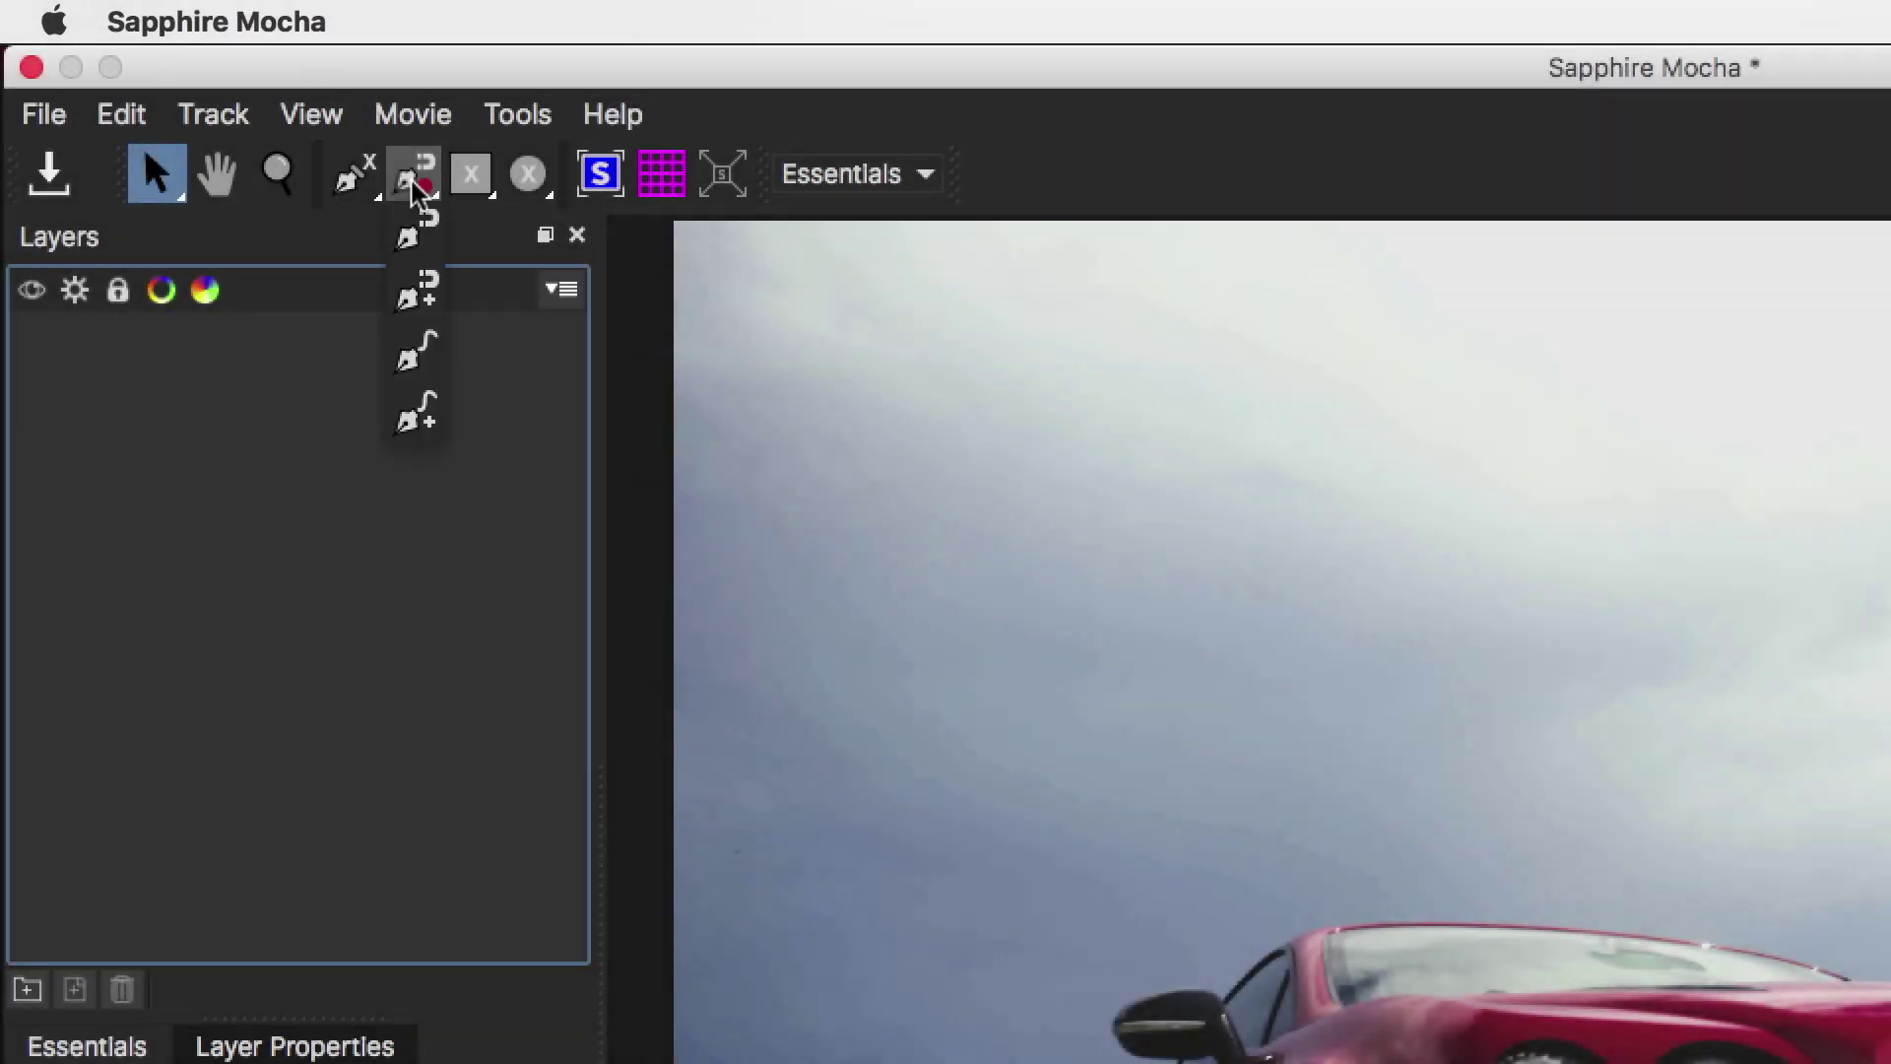
click(409, 360)
click(1478, 1019)
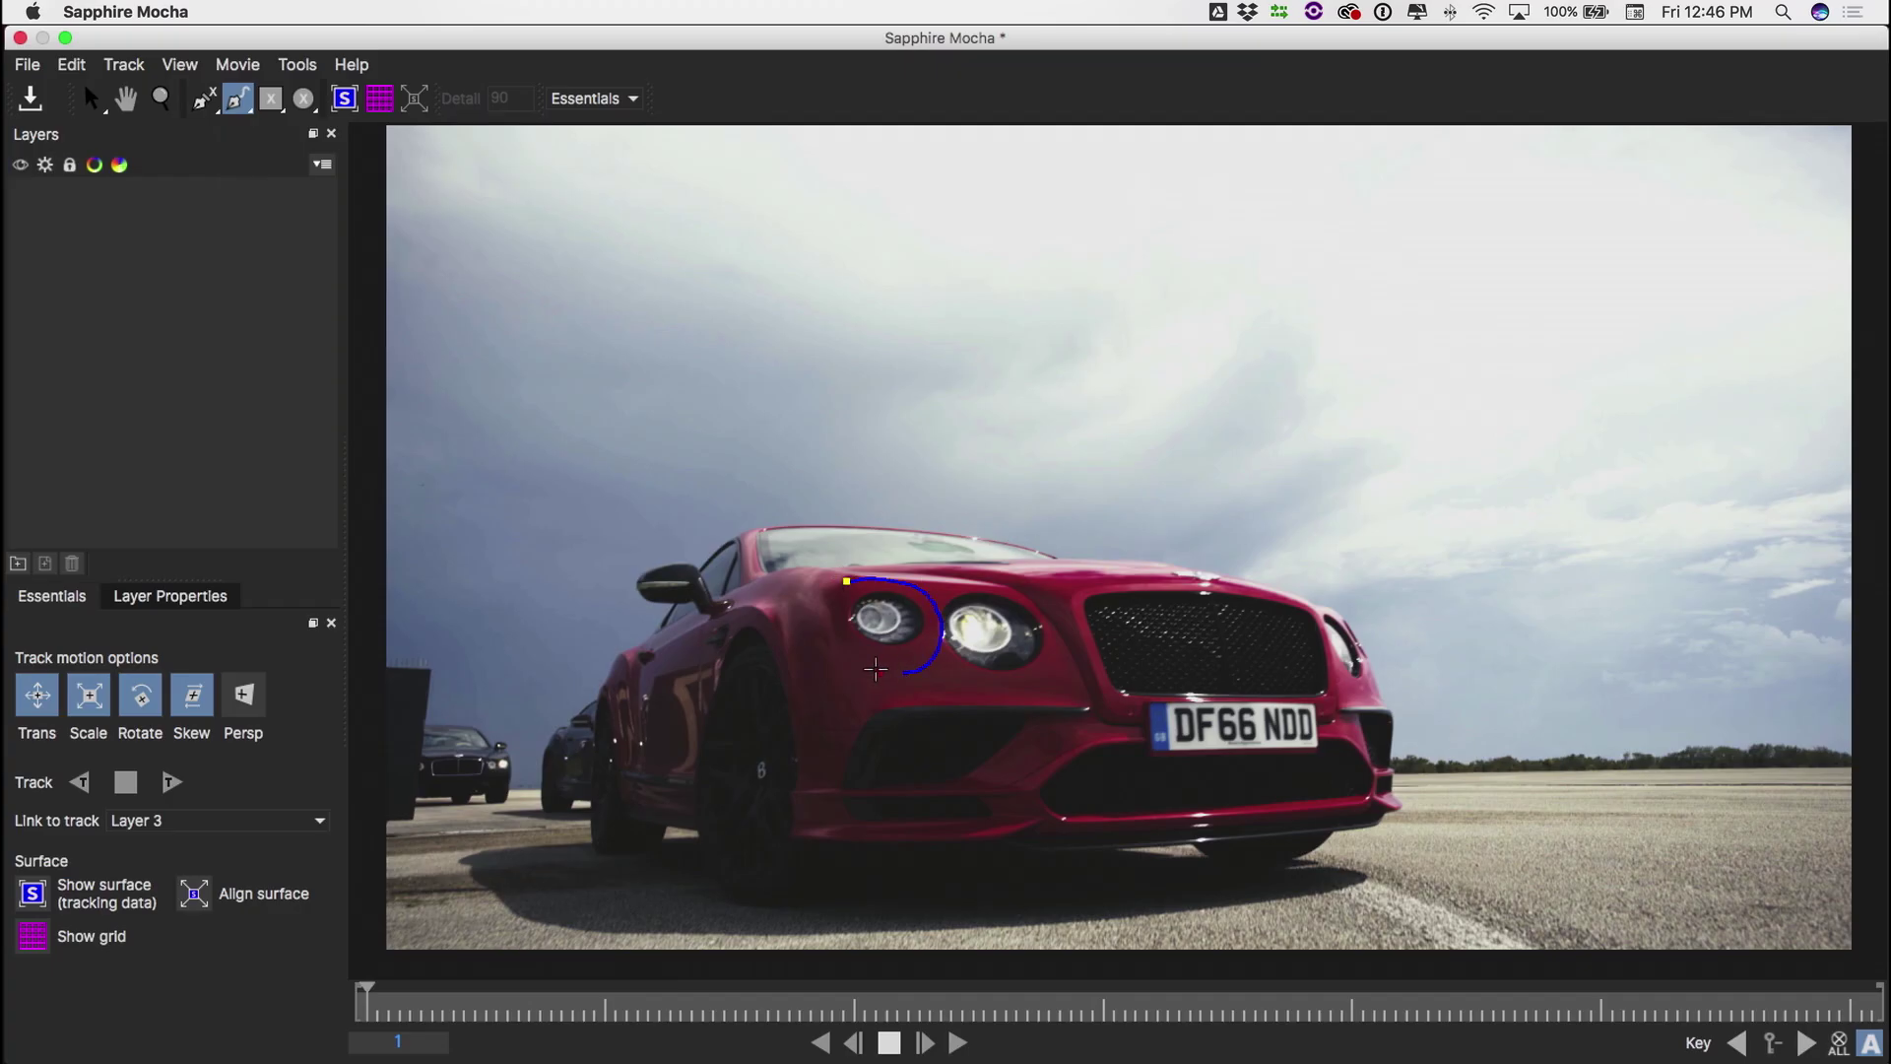
click(832, 581)
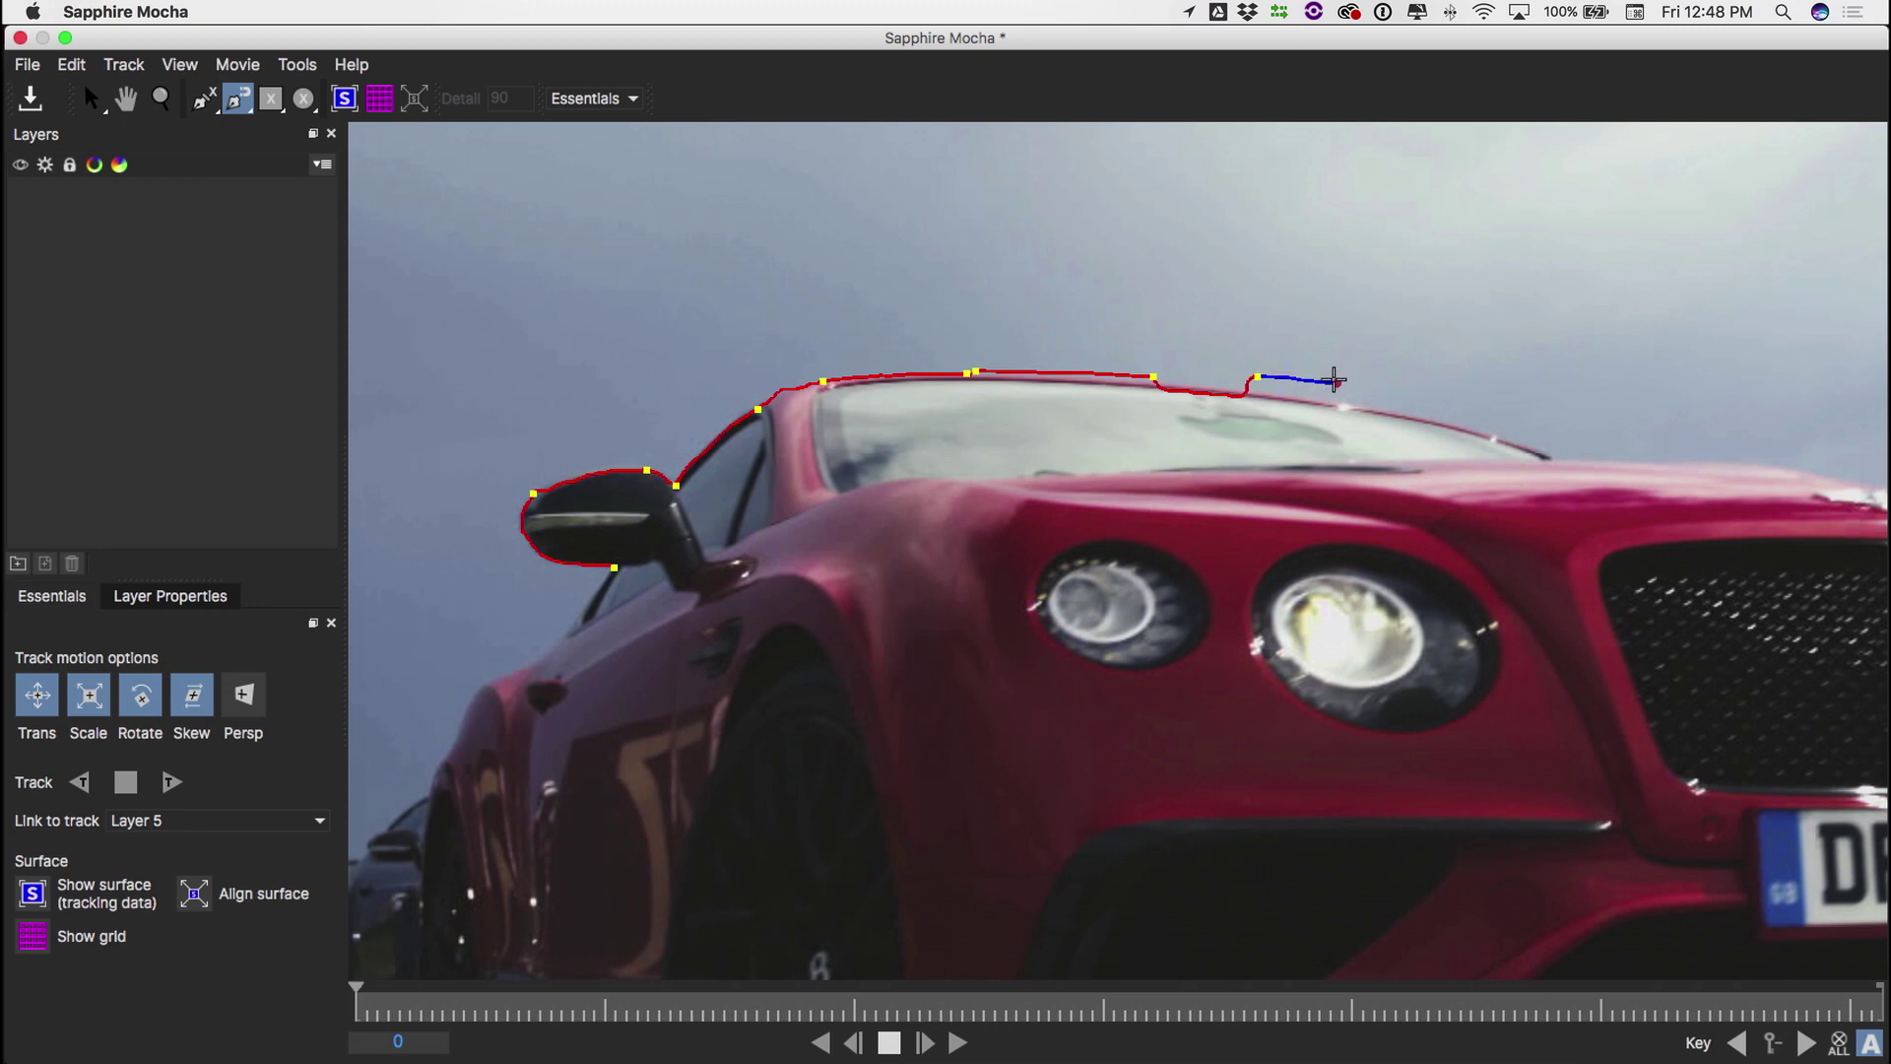
Close the roofline spline and draw an ellipse around the left headlight
click(1360, 389)
right_click(1481, 415)
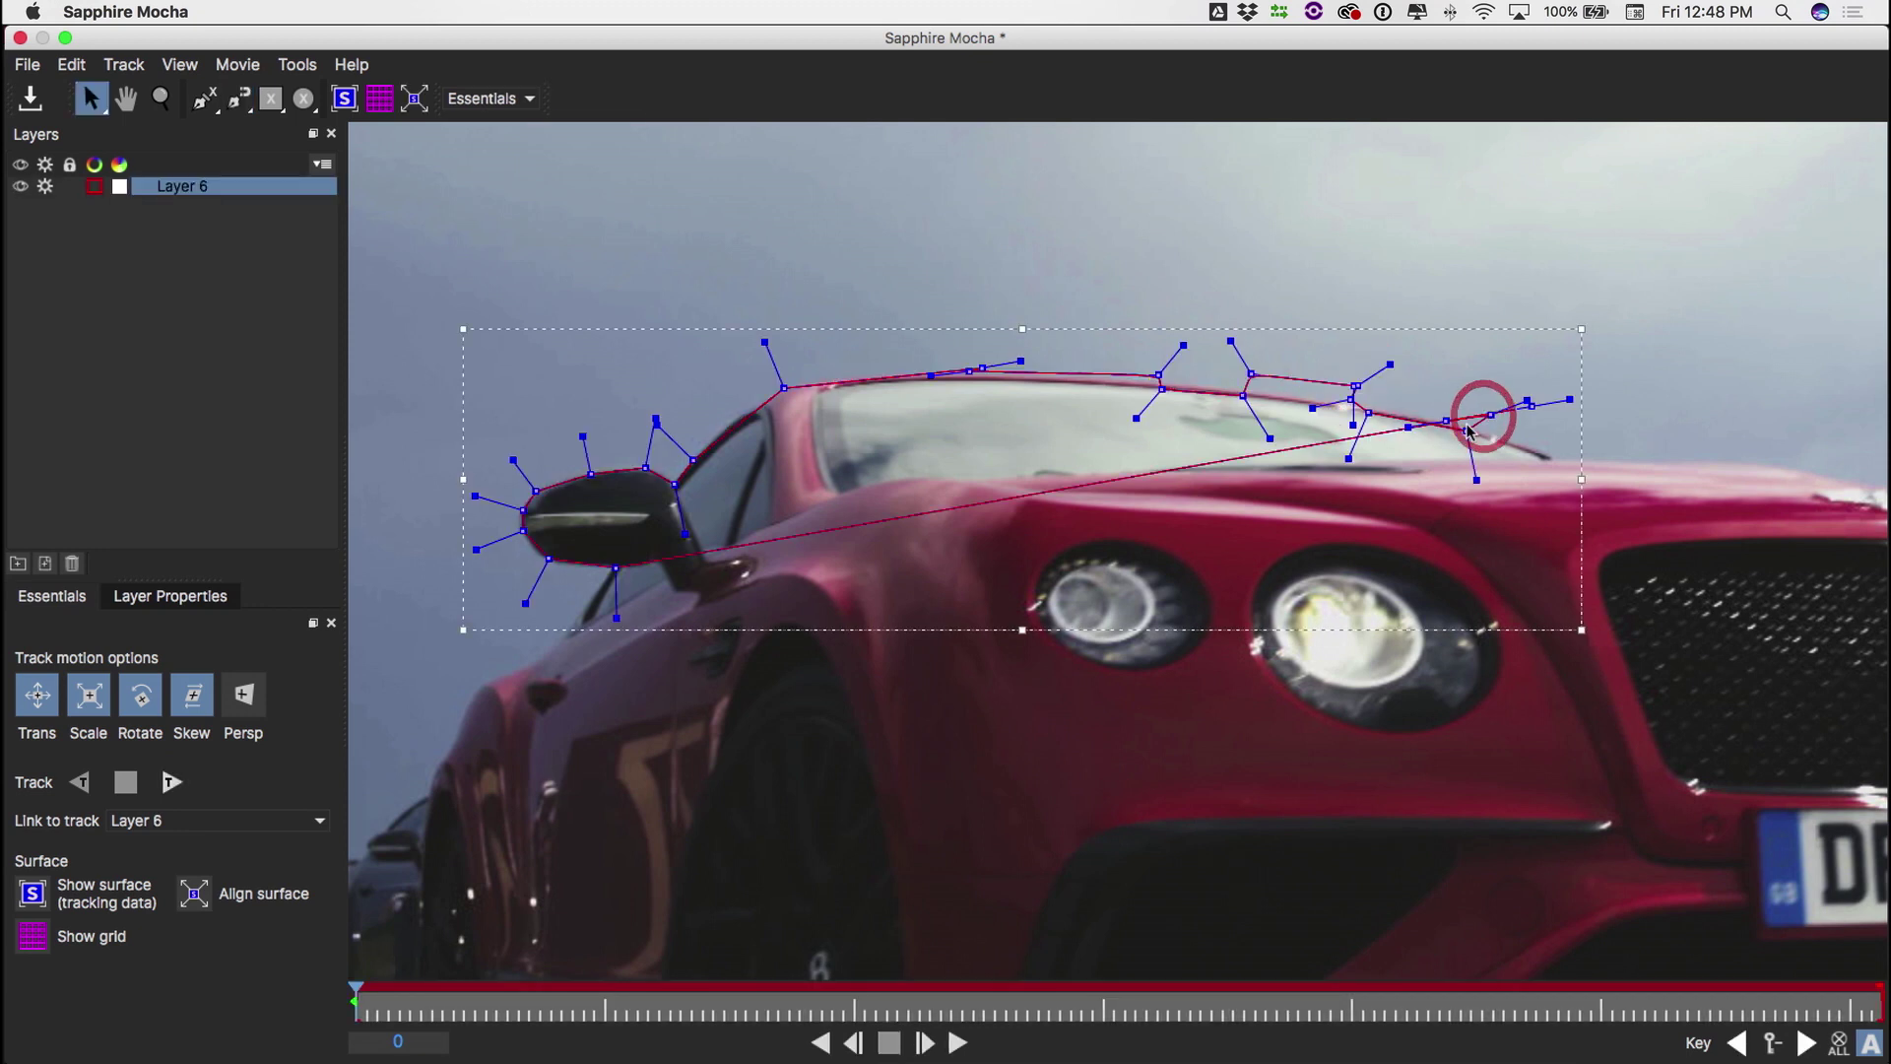
click(270, 100)
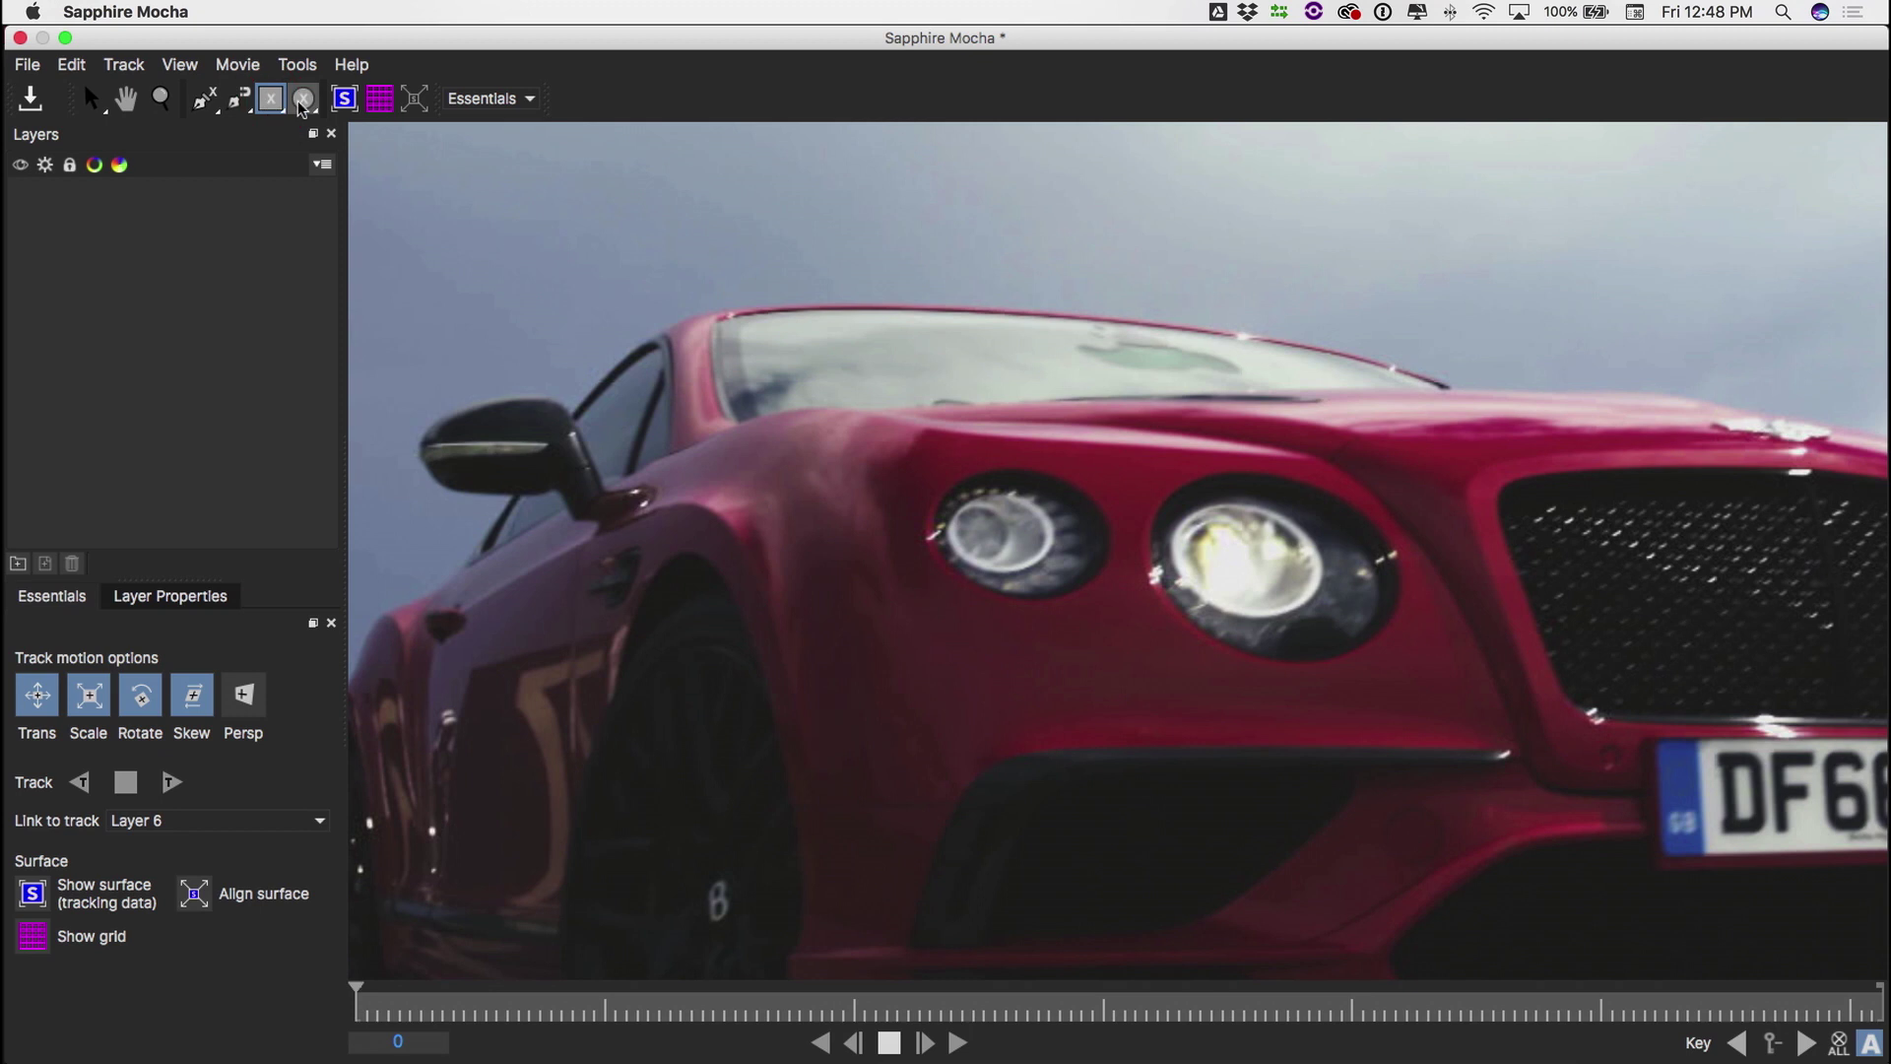
click(300, 101)
drag(910, 458, 1123, 611)
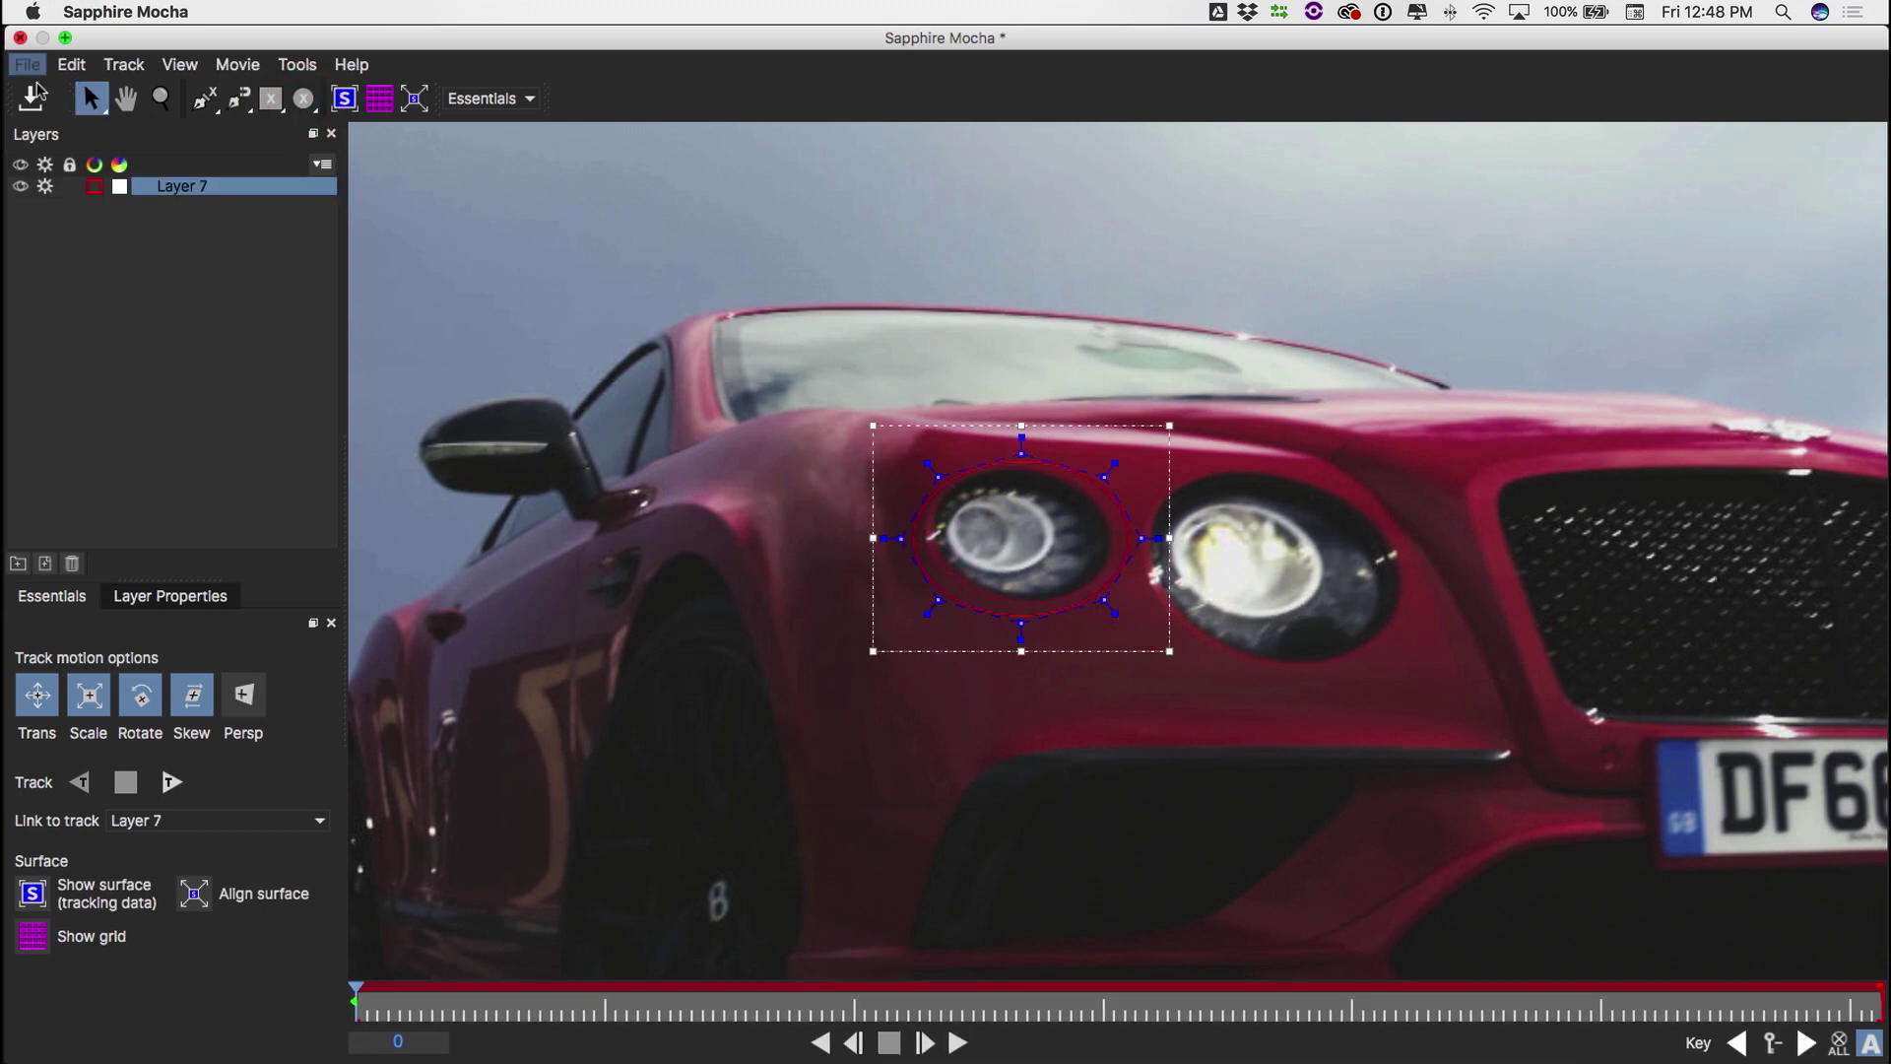
Draw a rectangle over the side mirror, switch to the Classic layout and zoom out
click(271, 99)
drag(389, 361, 689, 565)
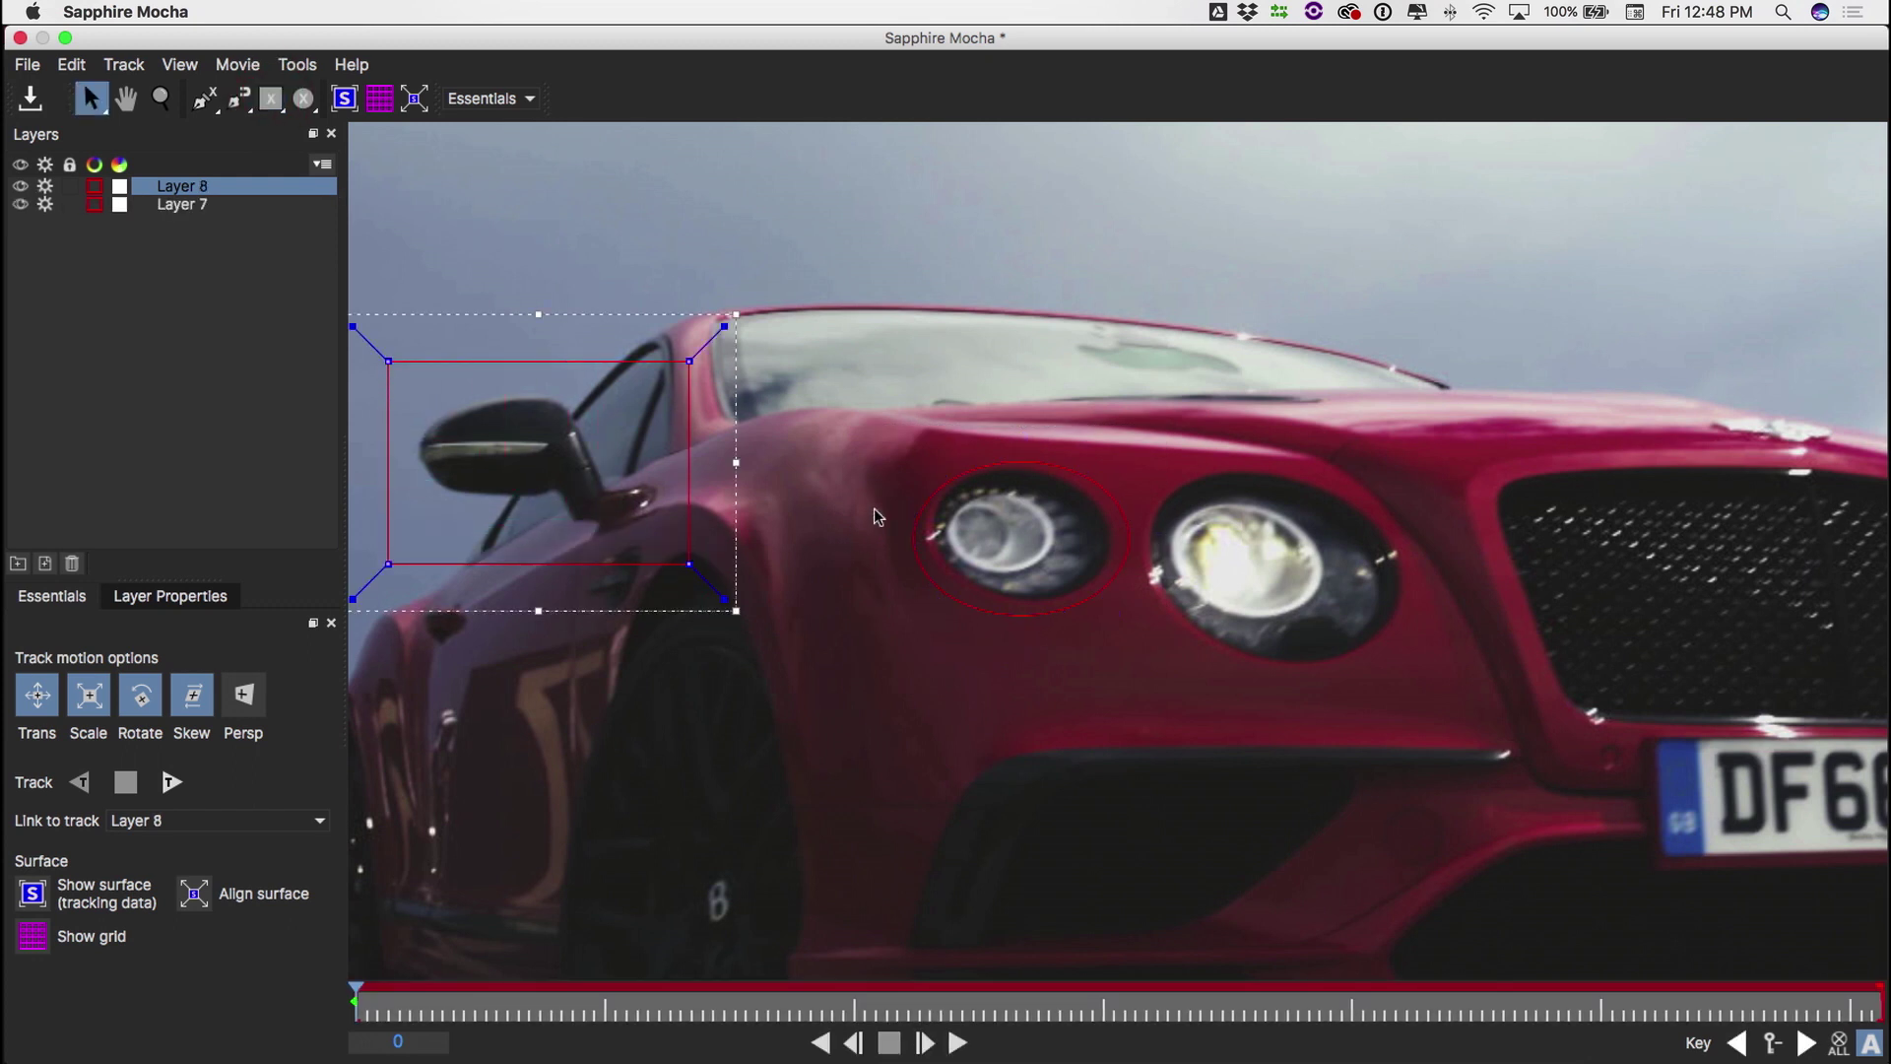
click(483, 99)
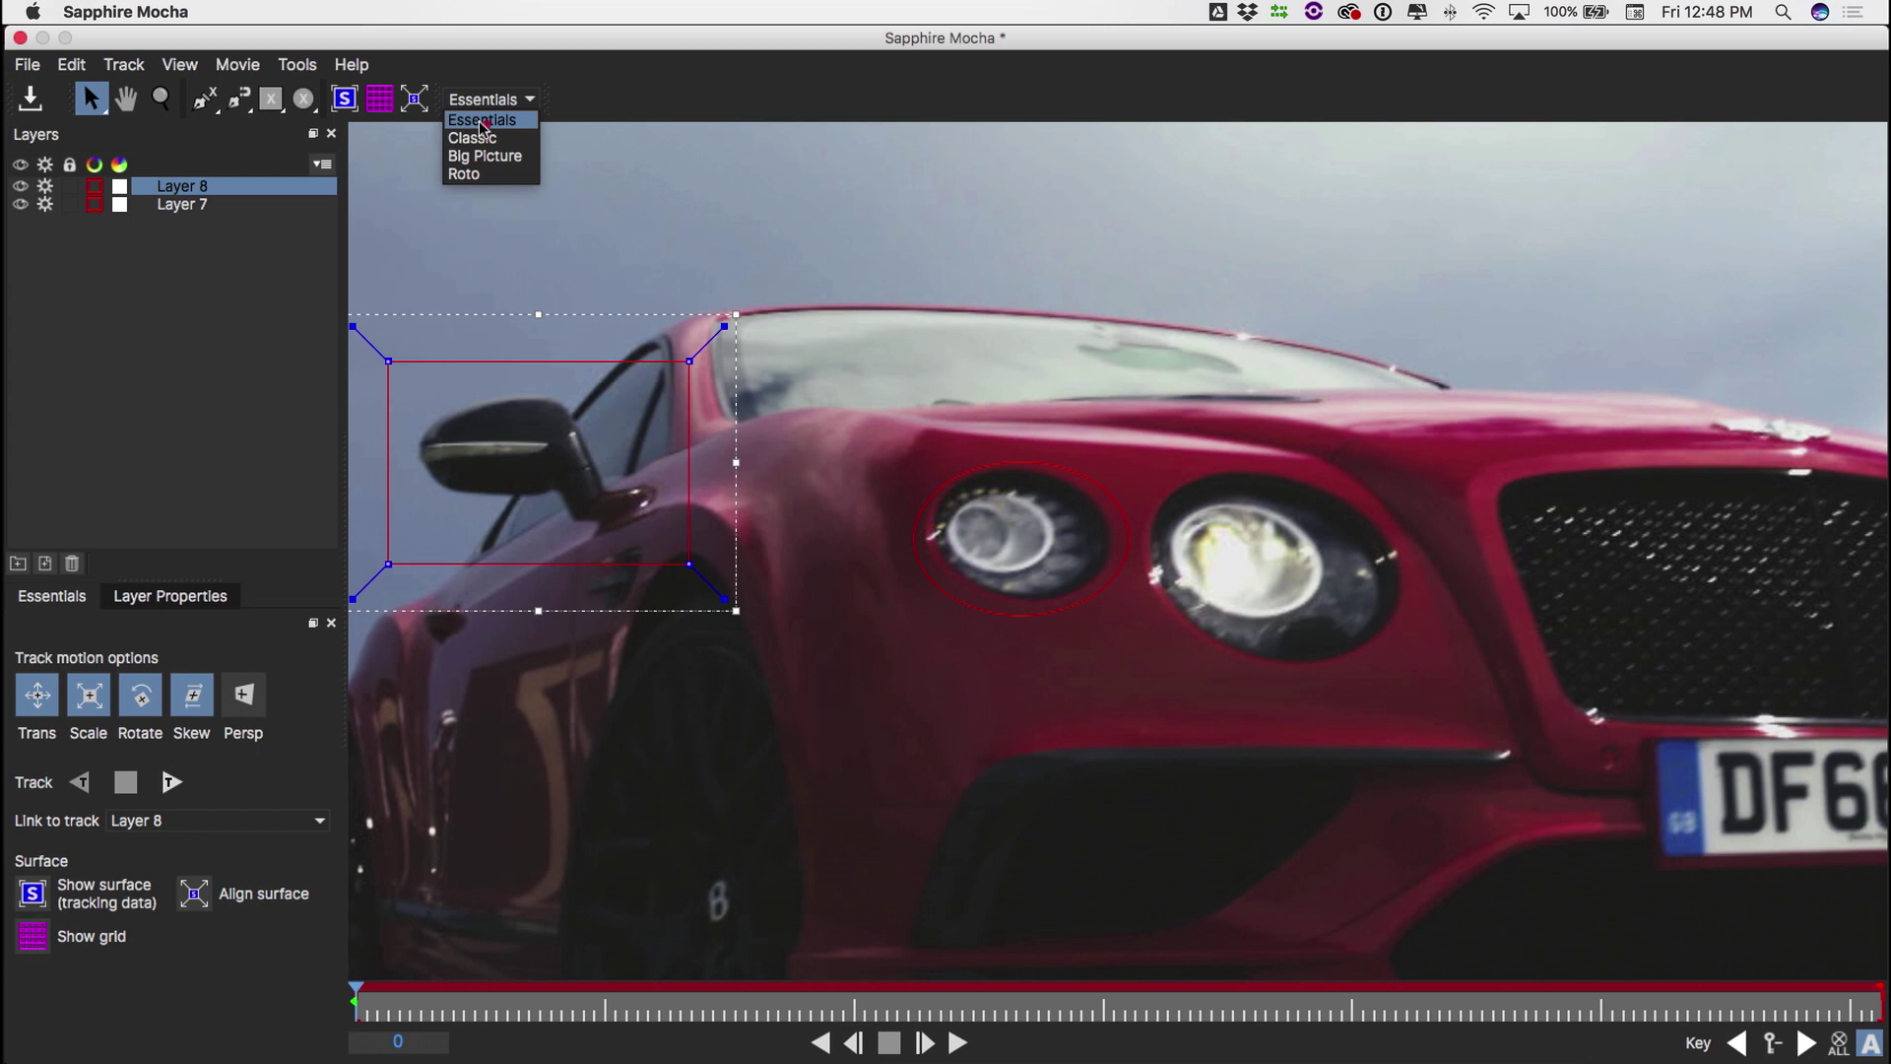
click(473, 131)
click(234, 99)
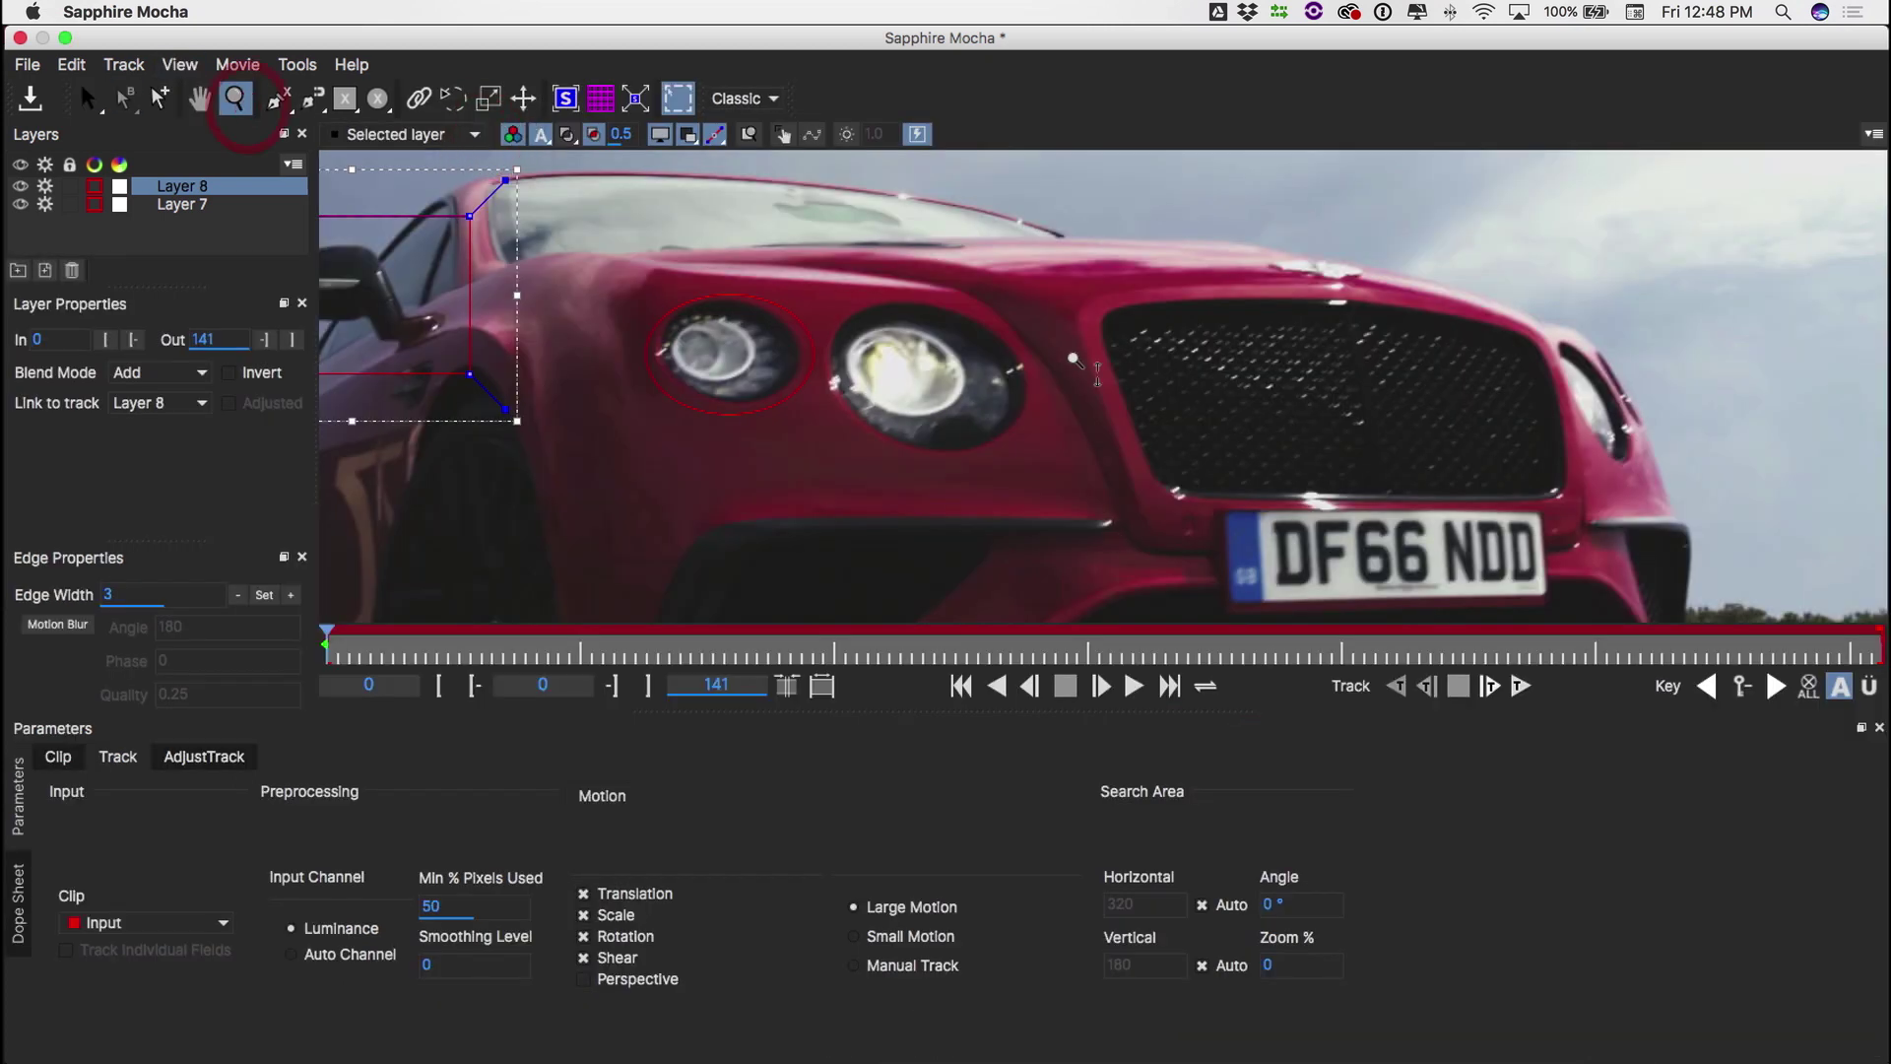
drag(1194, 492, 1192, 860)
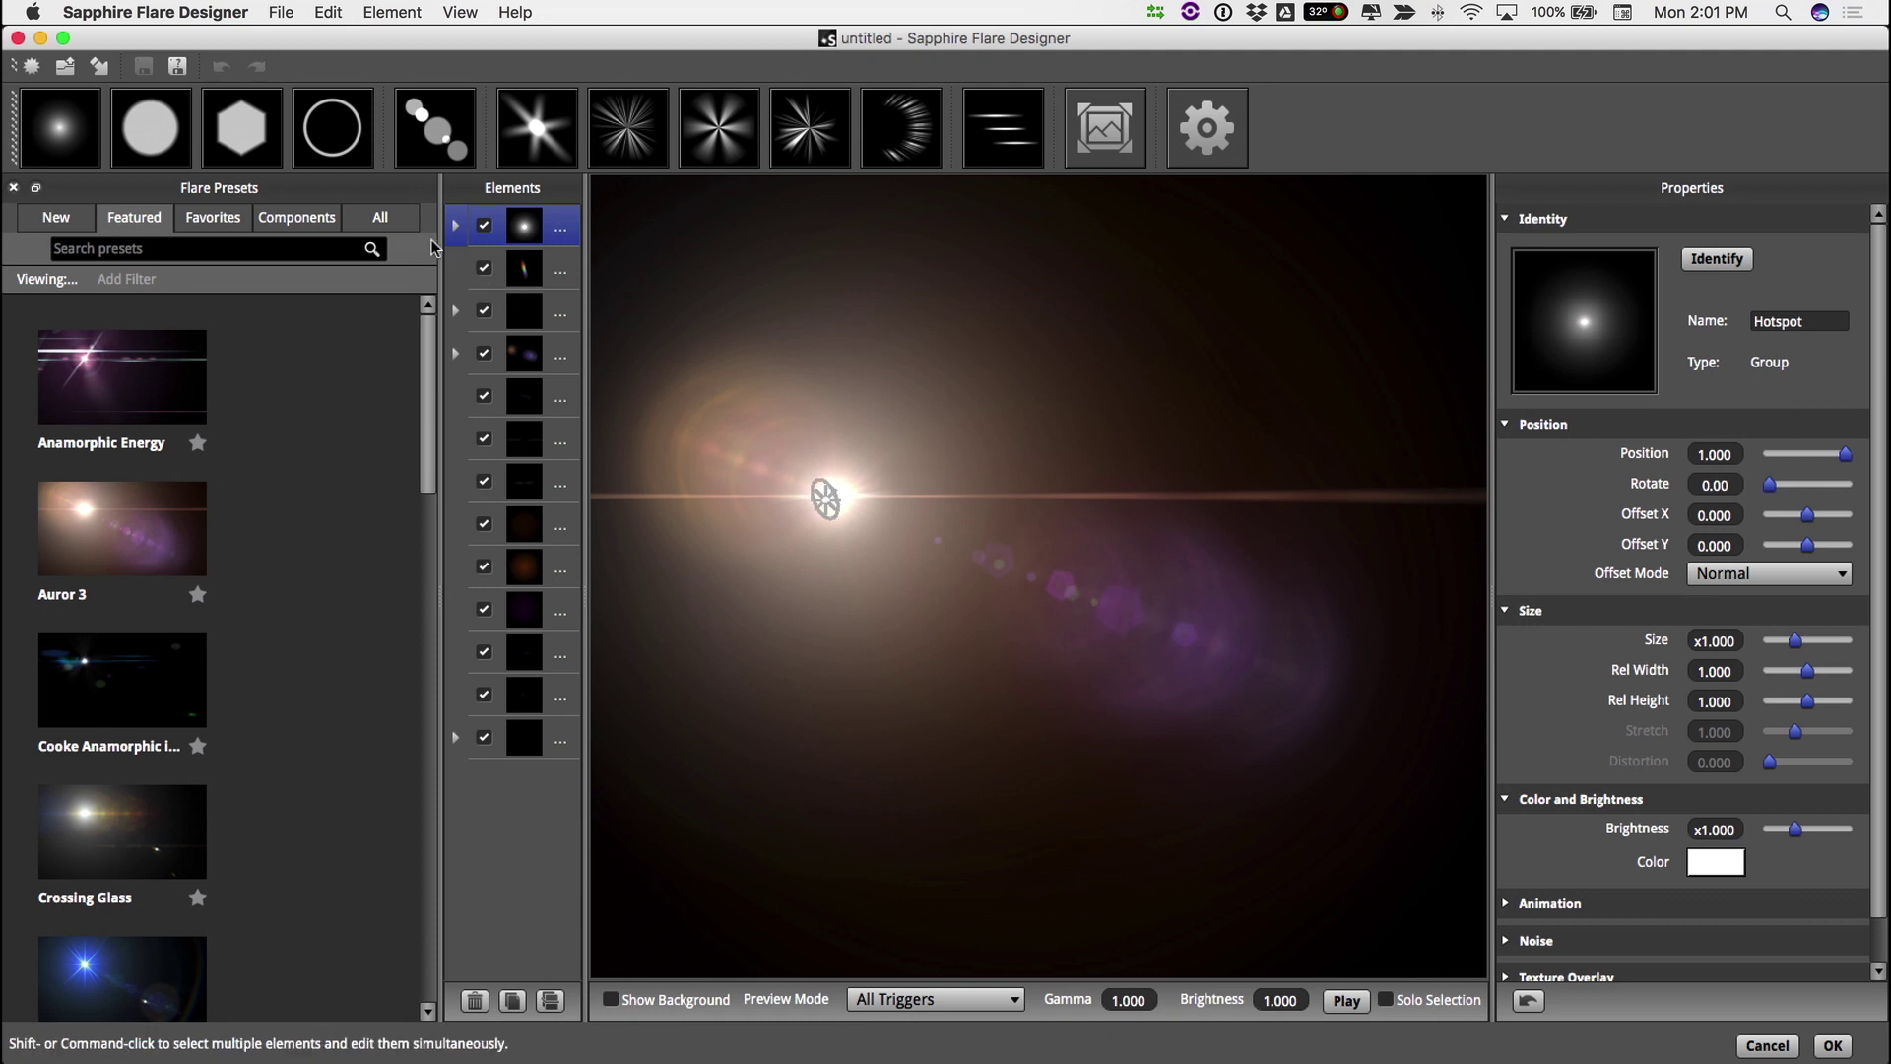
Browse the All flare presets, then the Components presets
click(380, 219)
drag(423, 333, 410, 513)
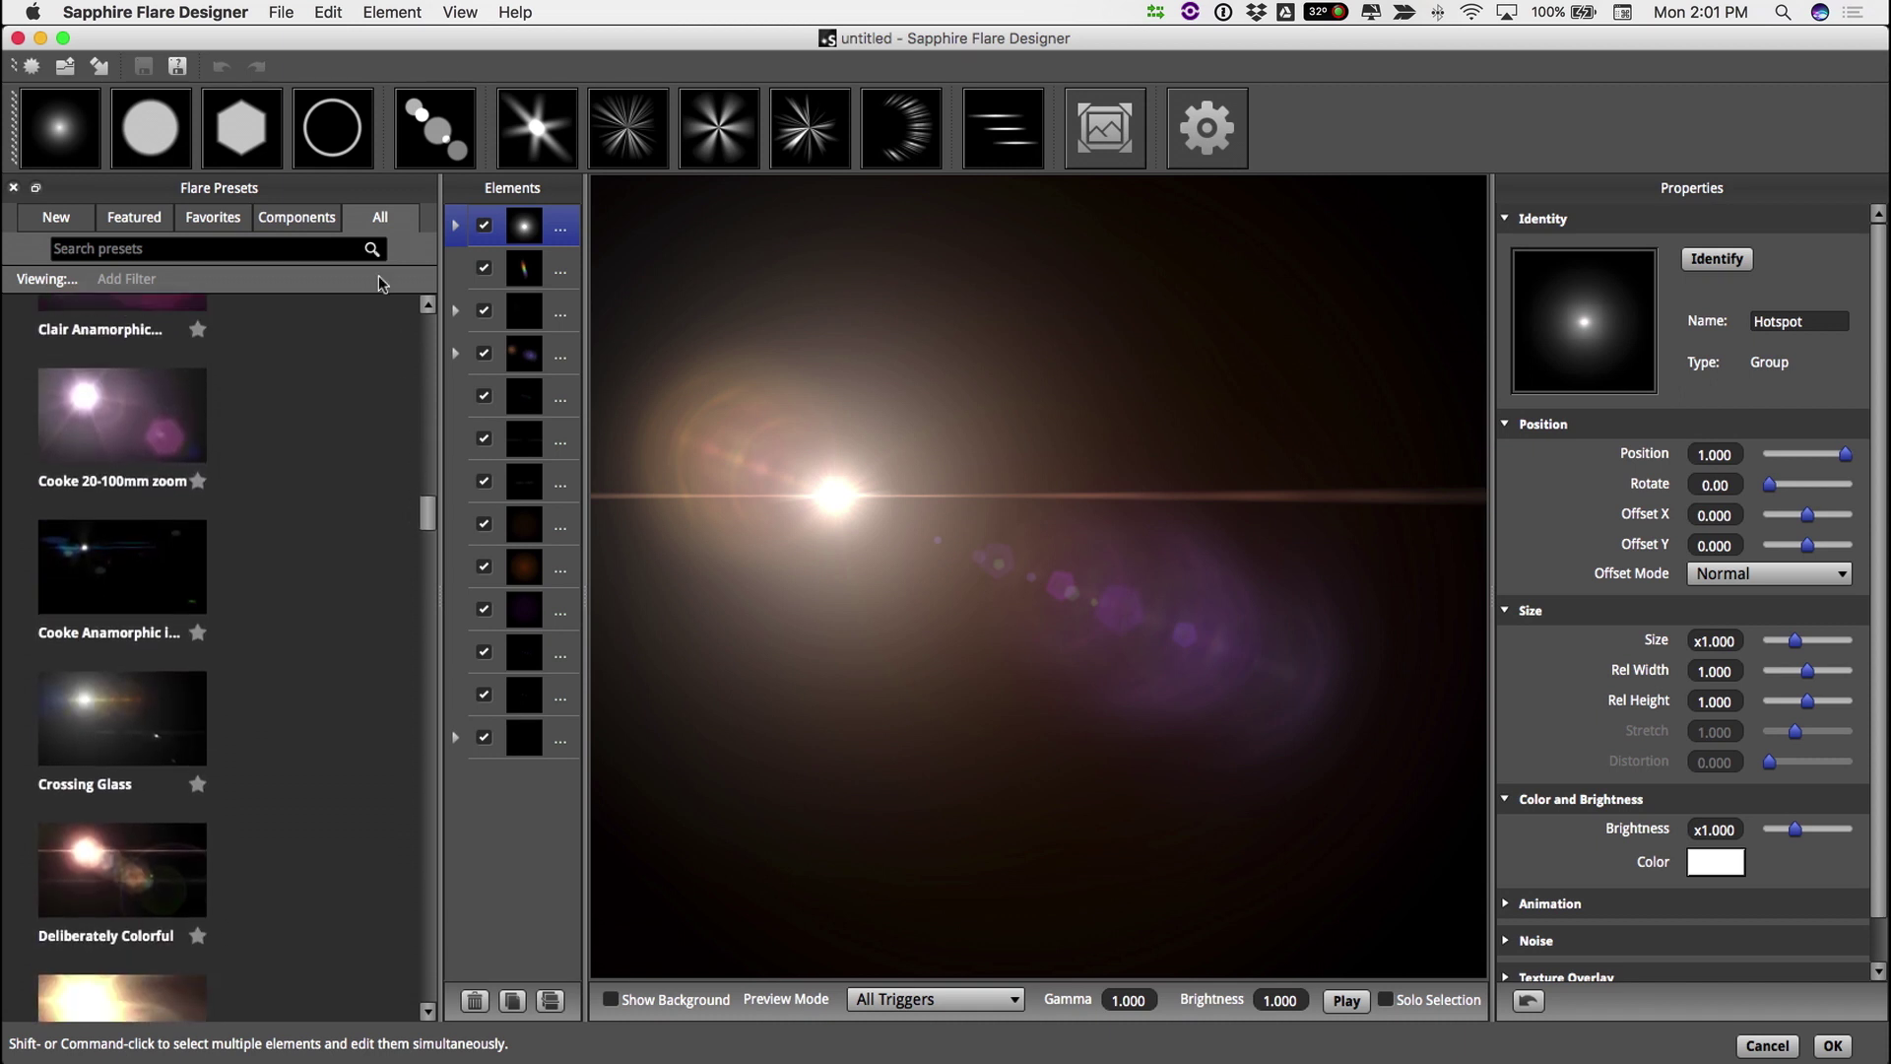
click(298, 224)
drag(421, 323, 421, 401)
Add Horizontal Spot and Edged Poly elements and reposition the flare's light source
scroll(153, 519, down, 10)
click(140, 689)
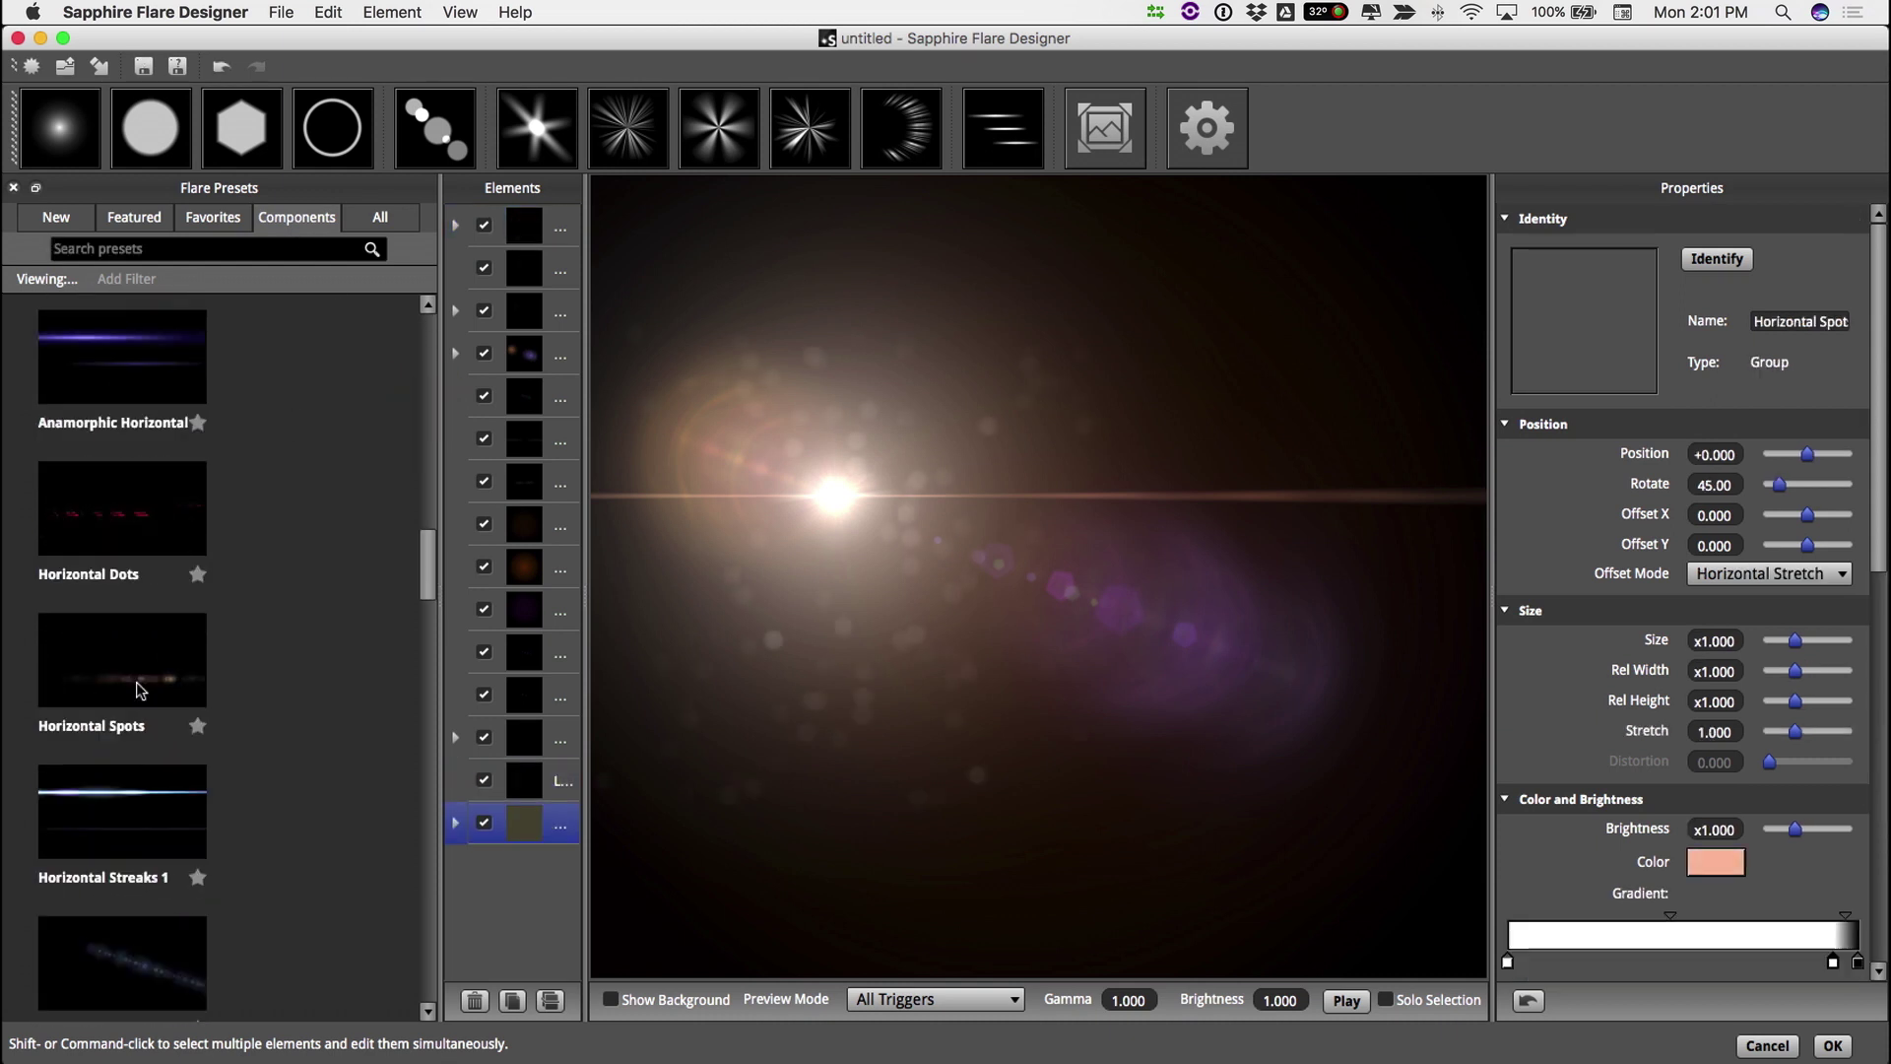
drag(427, 554, 427, 631)
click(122, 798)
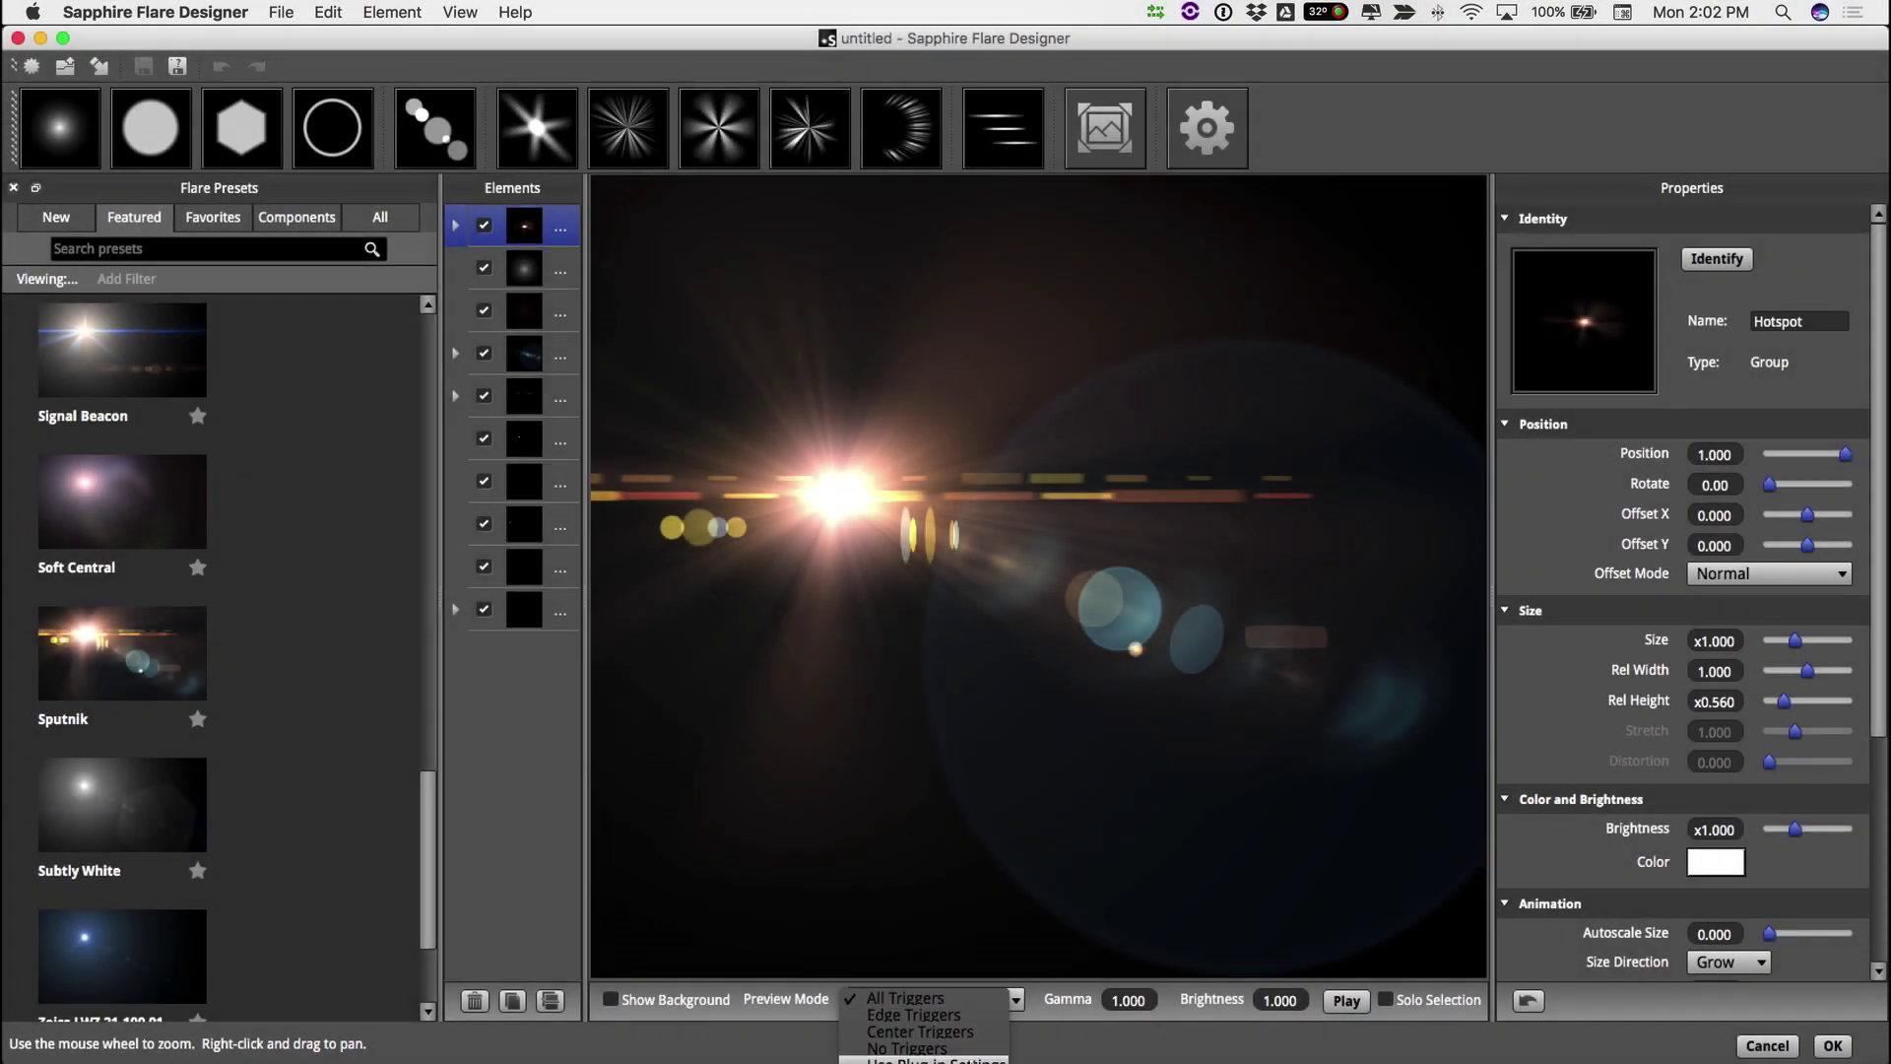
mouse_move(911, 503)
mouse_down()
mouse_move(1265, 314)
mouse_move(1448, 425)
mouse_move(1537, 414)
mouse_move(1527, 438)
mouse_move(1047, 591)
mouse_move(510, 601)
mouse_move(831, 523)
mouse_move(779, 411)
mouse_up()
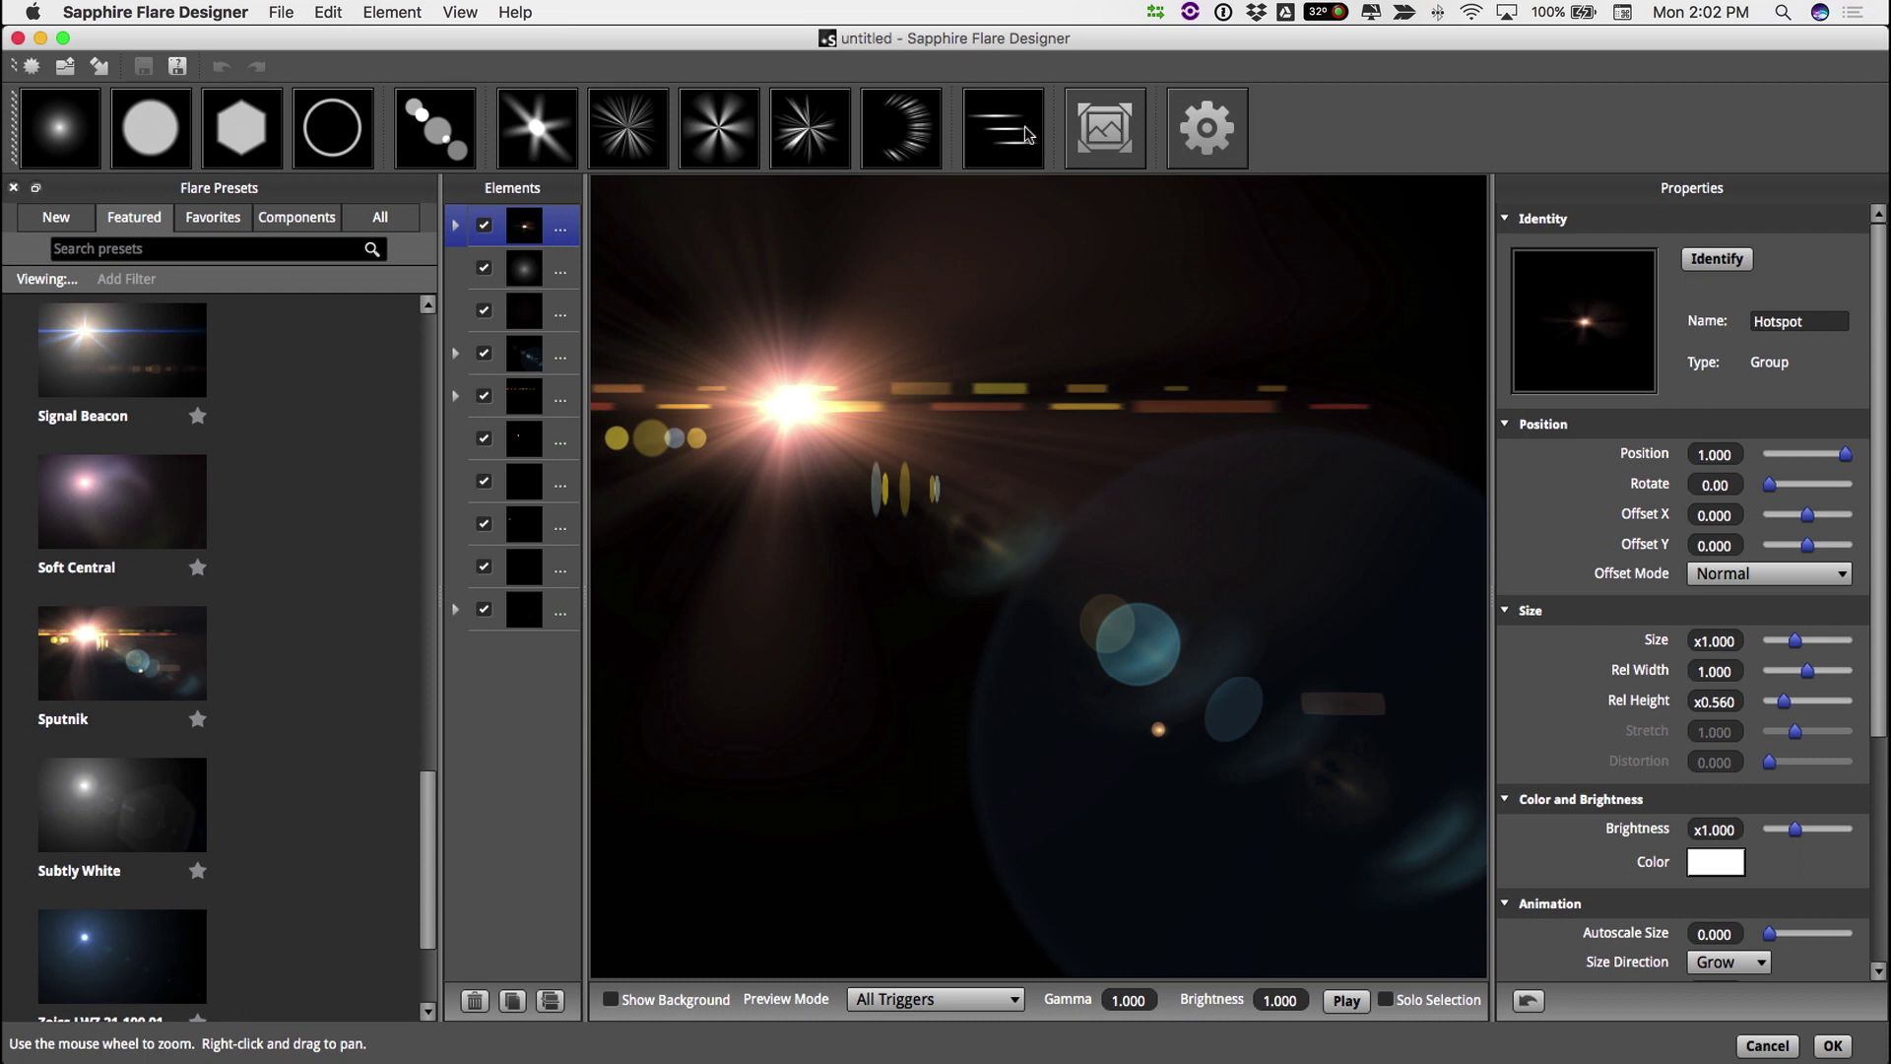
Add a Multi Streak element, lower it, and tint it salmon
click(1027, 135)
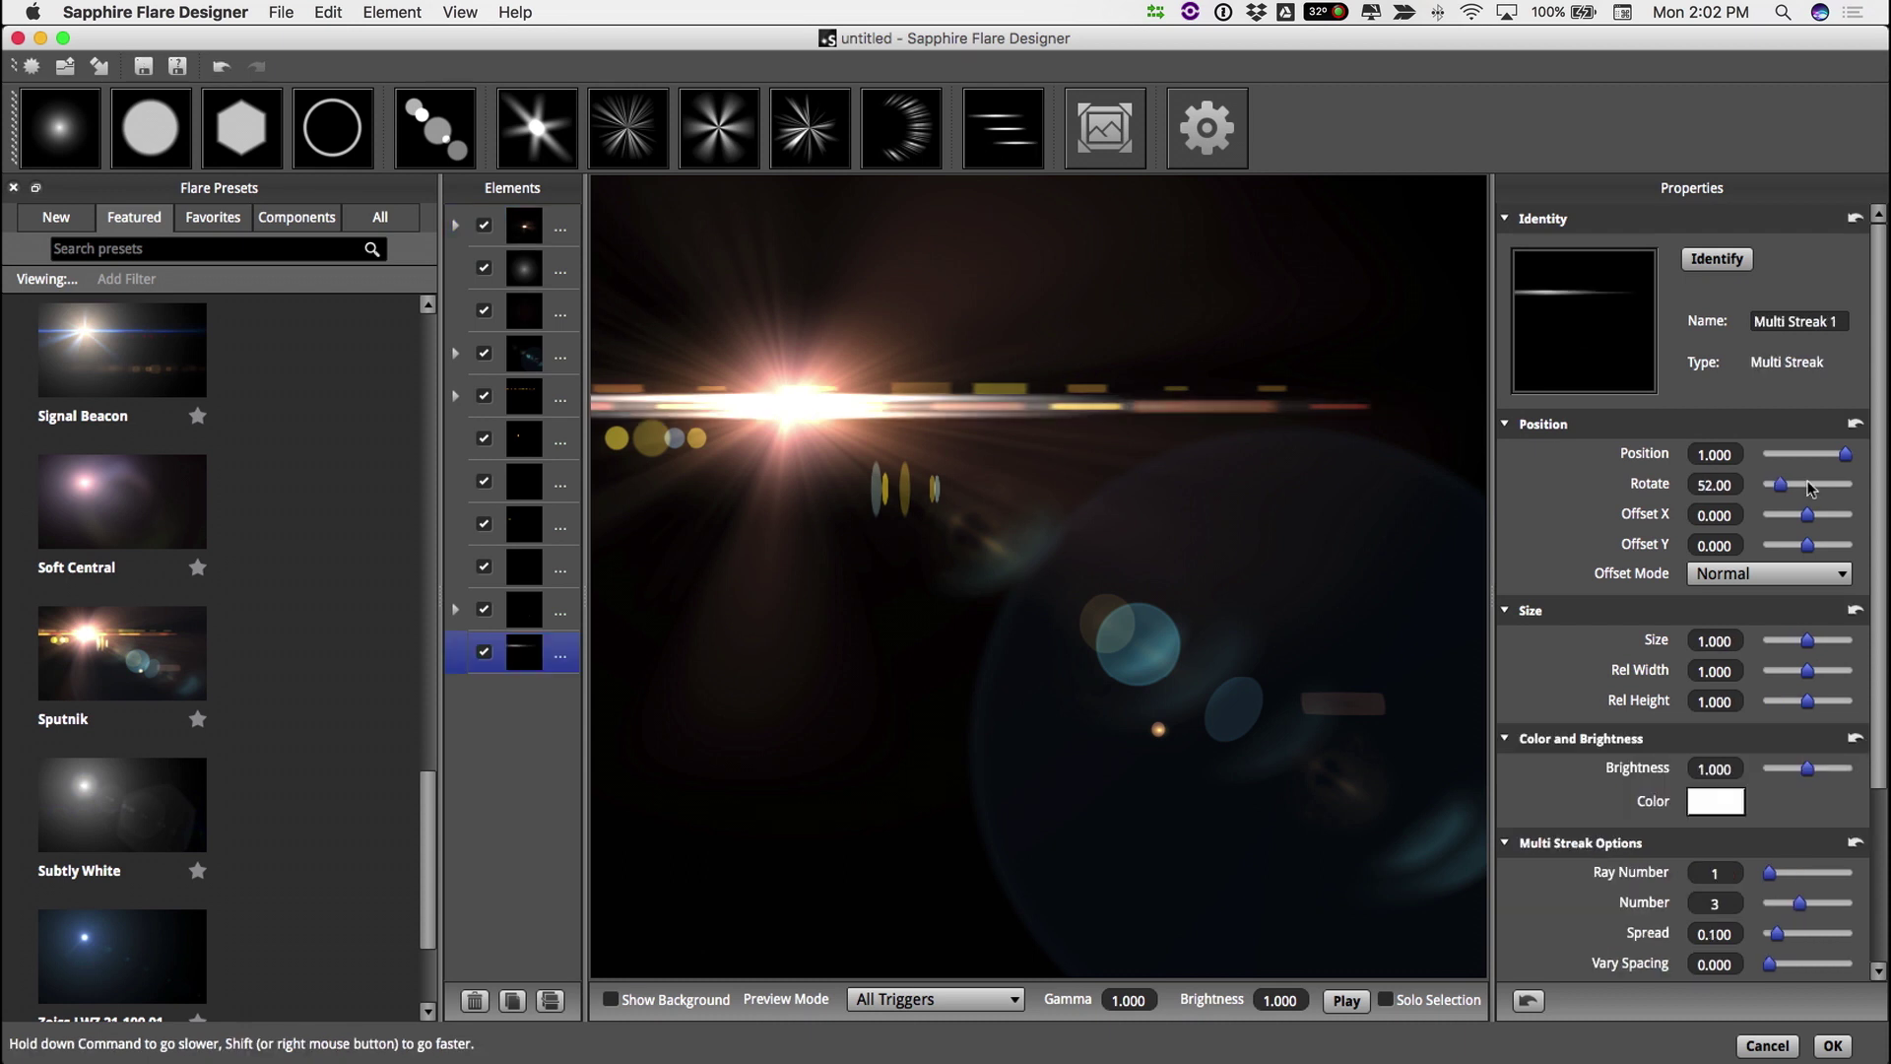
drag(1806, 551, 1799, 547)
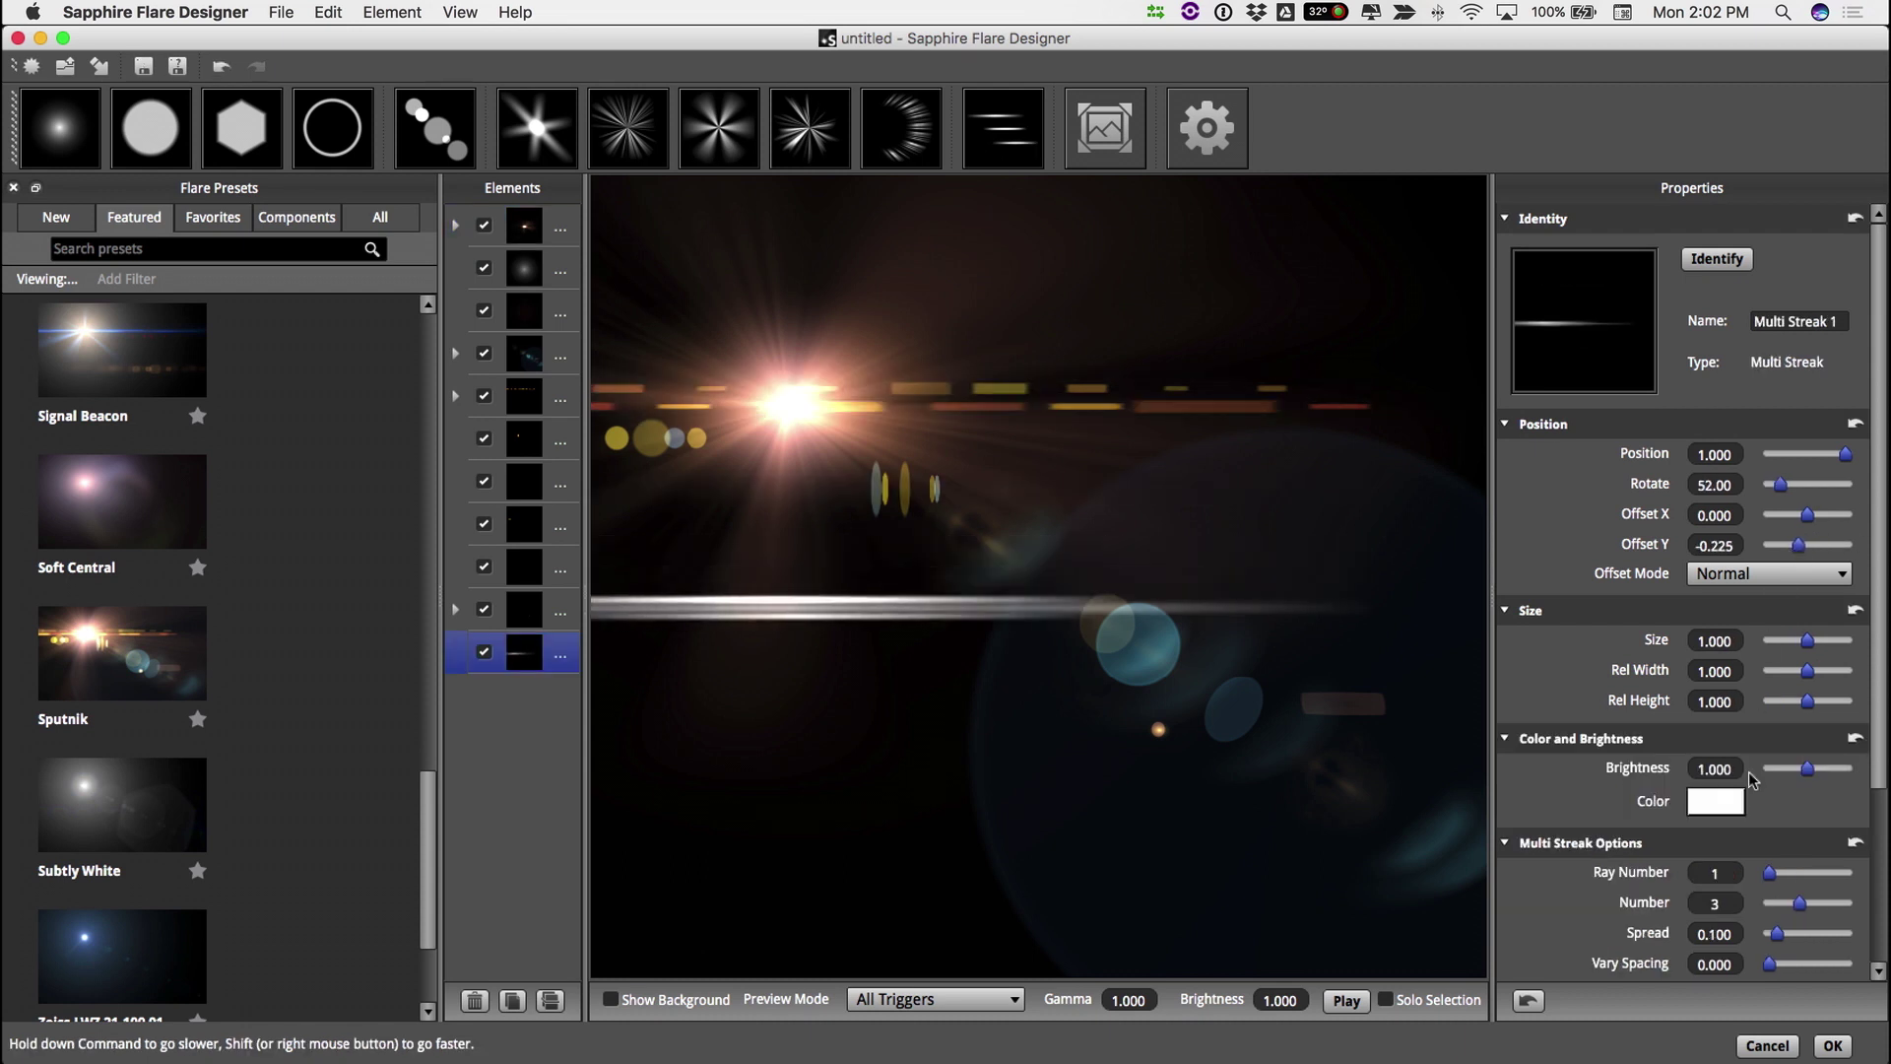
click(1716, 803)
click(1094, 540)
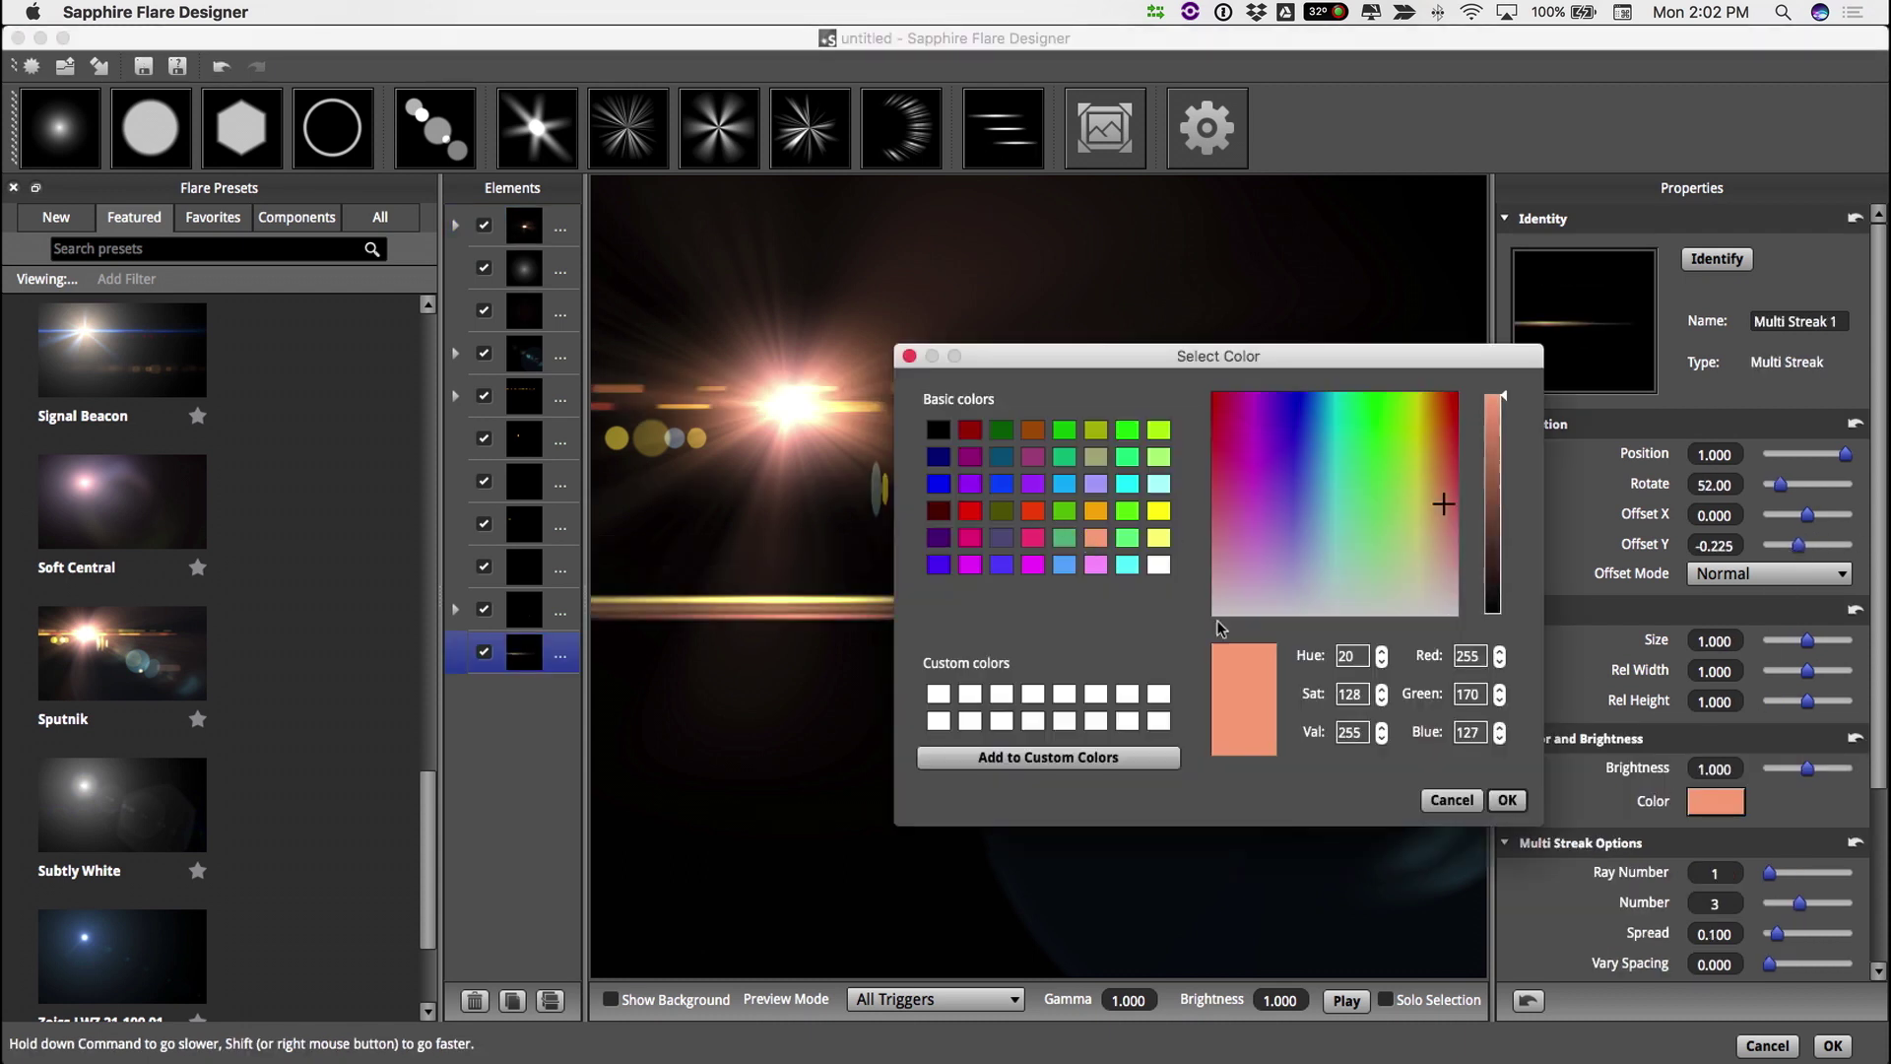
click(1506, 801)
Set the streak's Size to 1.225, Spread to 0.435 and Vary Size to 0.840
drag(1794, 642, 1817, 641)
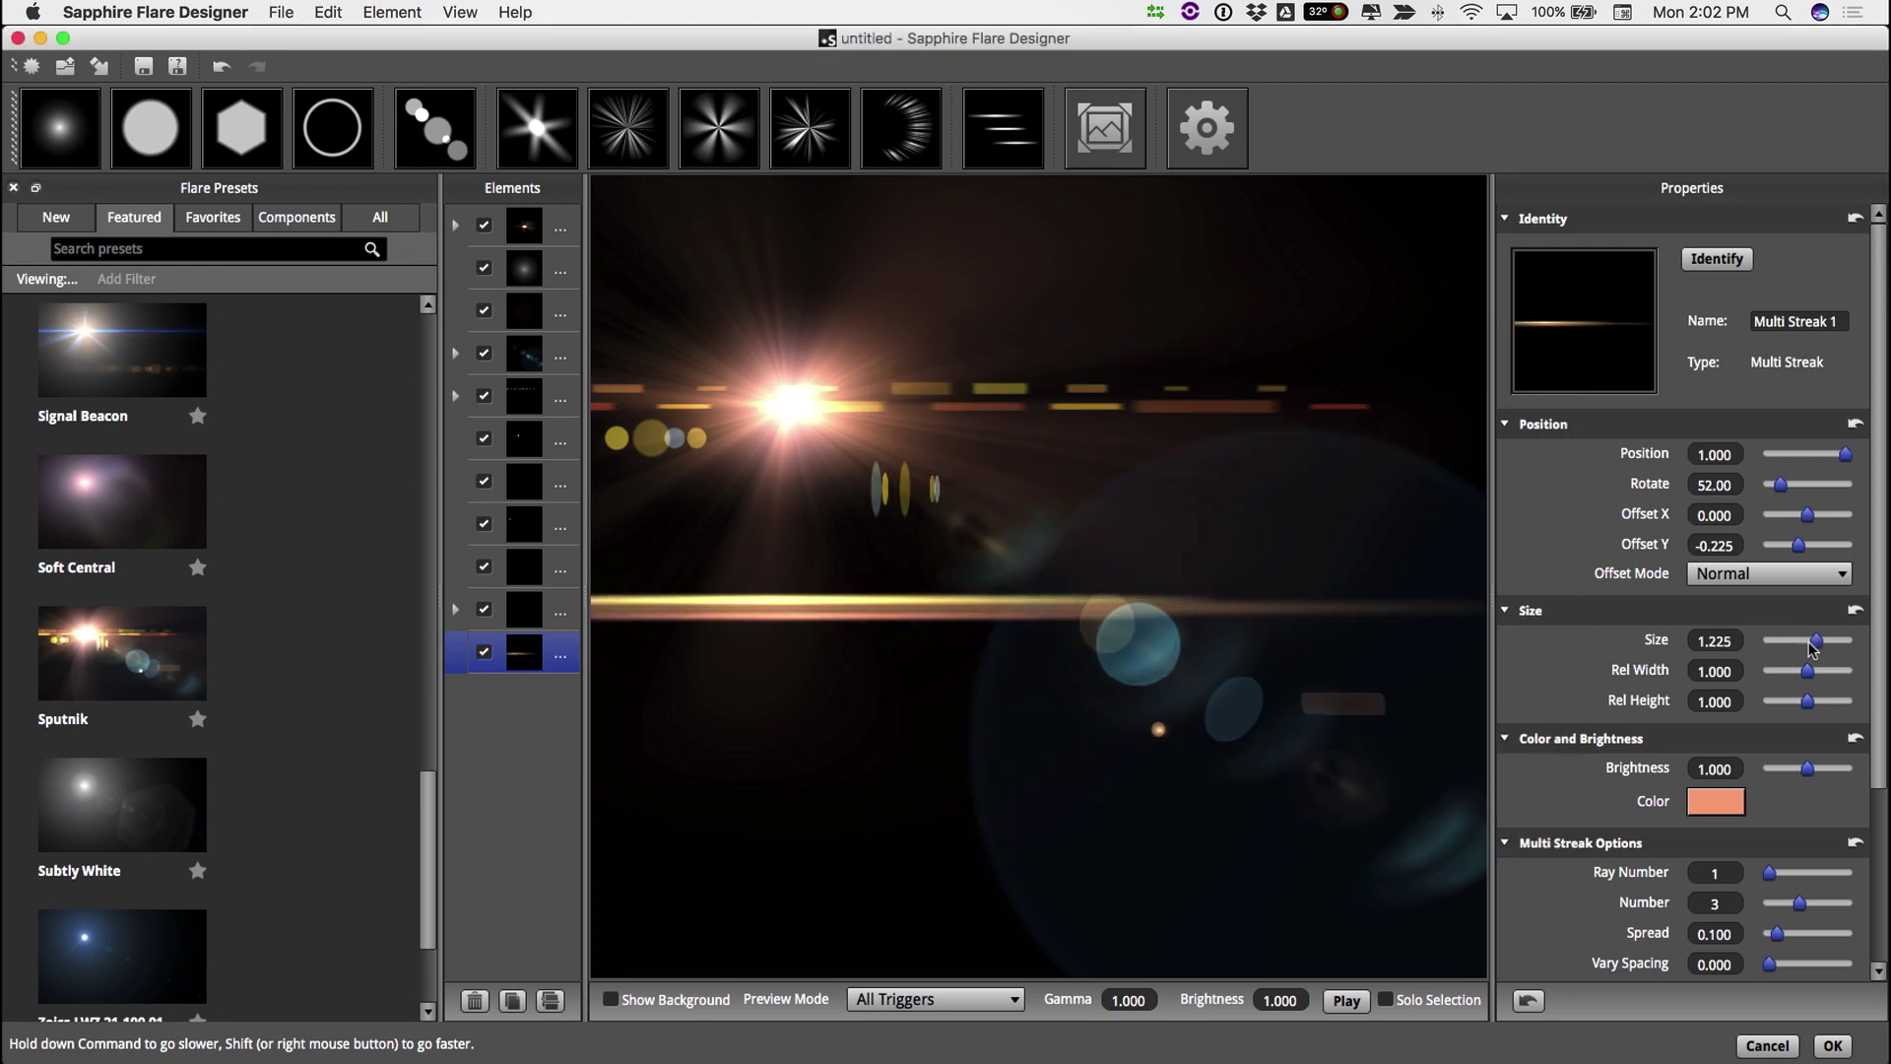
drag(1878, 701, 1877, 884)
mouse_move(1776, 704)
mouse_down()
mouse_move(1803, 700)
mouse_move(1828, 760)
mouse_move(1785, 790)
mouse_move(1784, 822)
mouse_up()
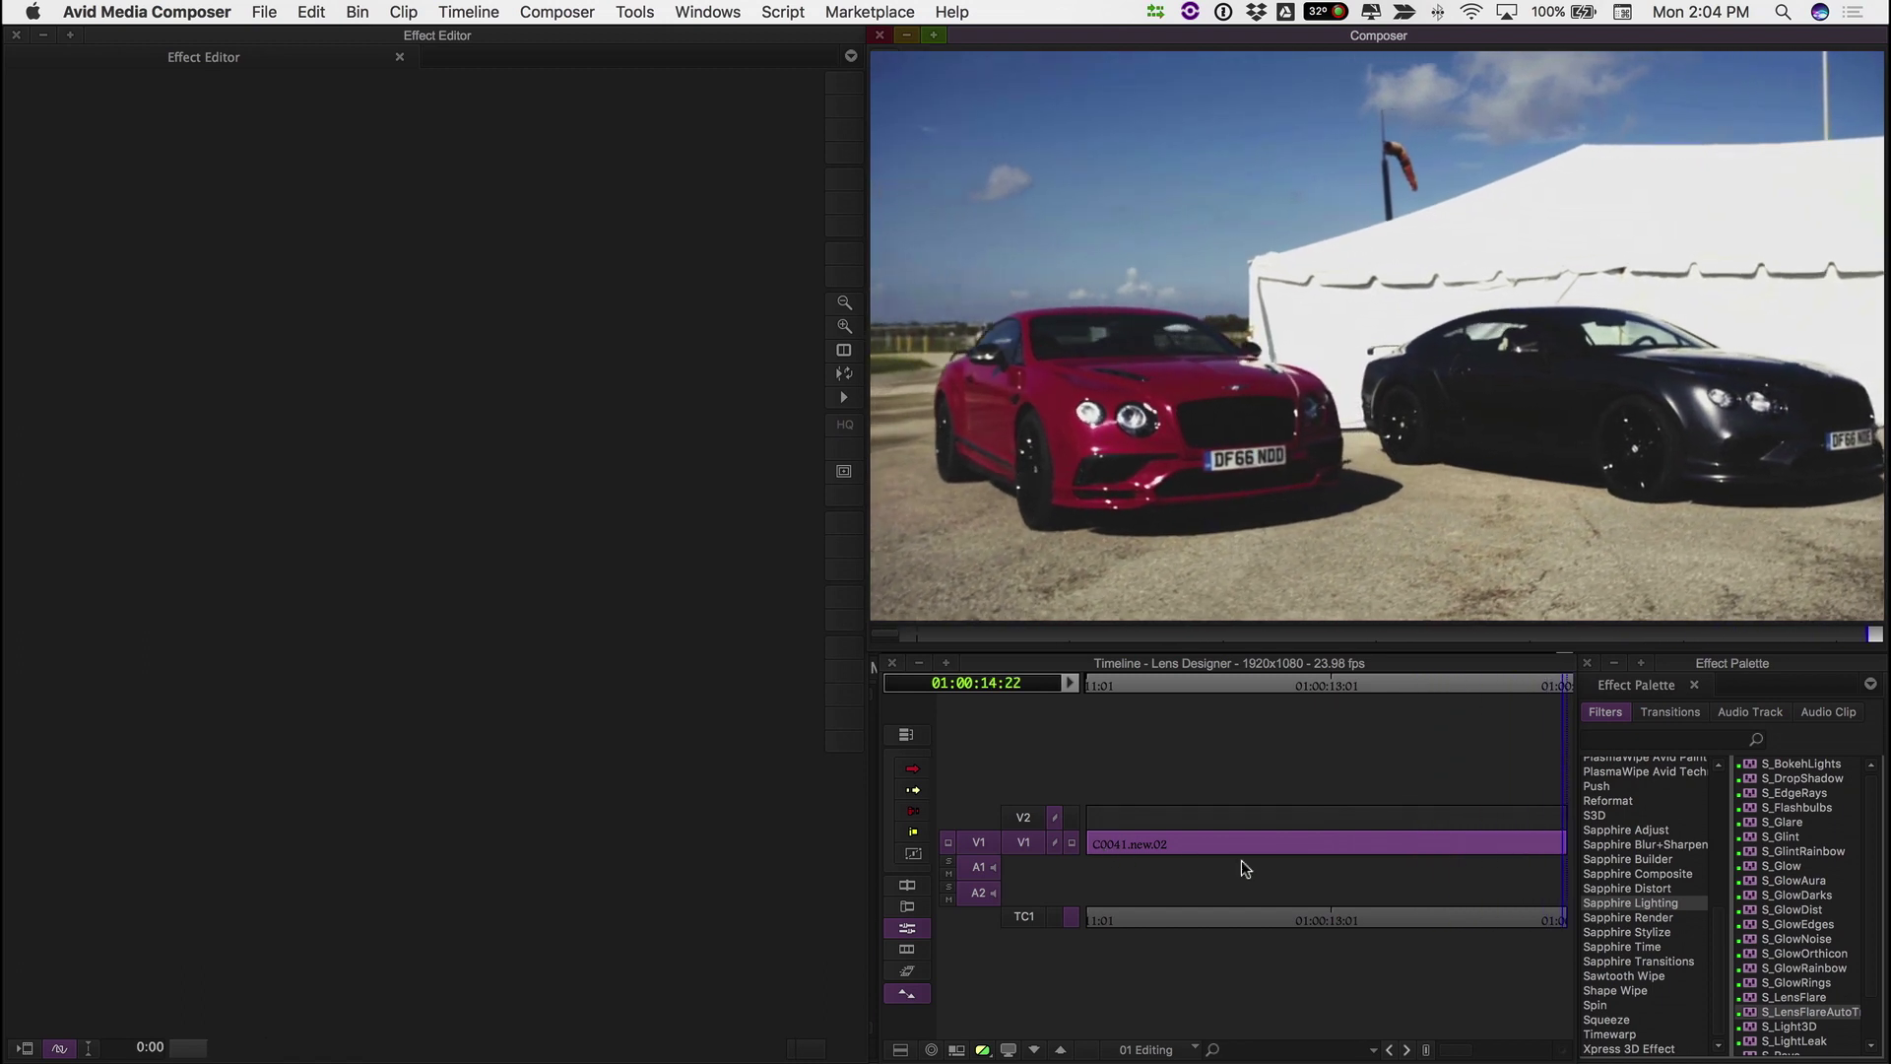
Apply S_LensFlareAutoTrack from the Sapphire Lighting effects to the V1 car clip
click(1637, 902)
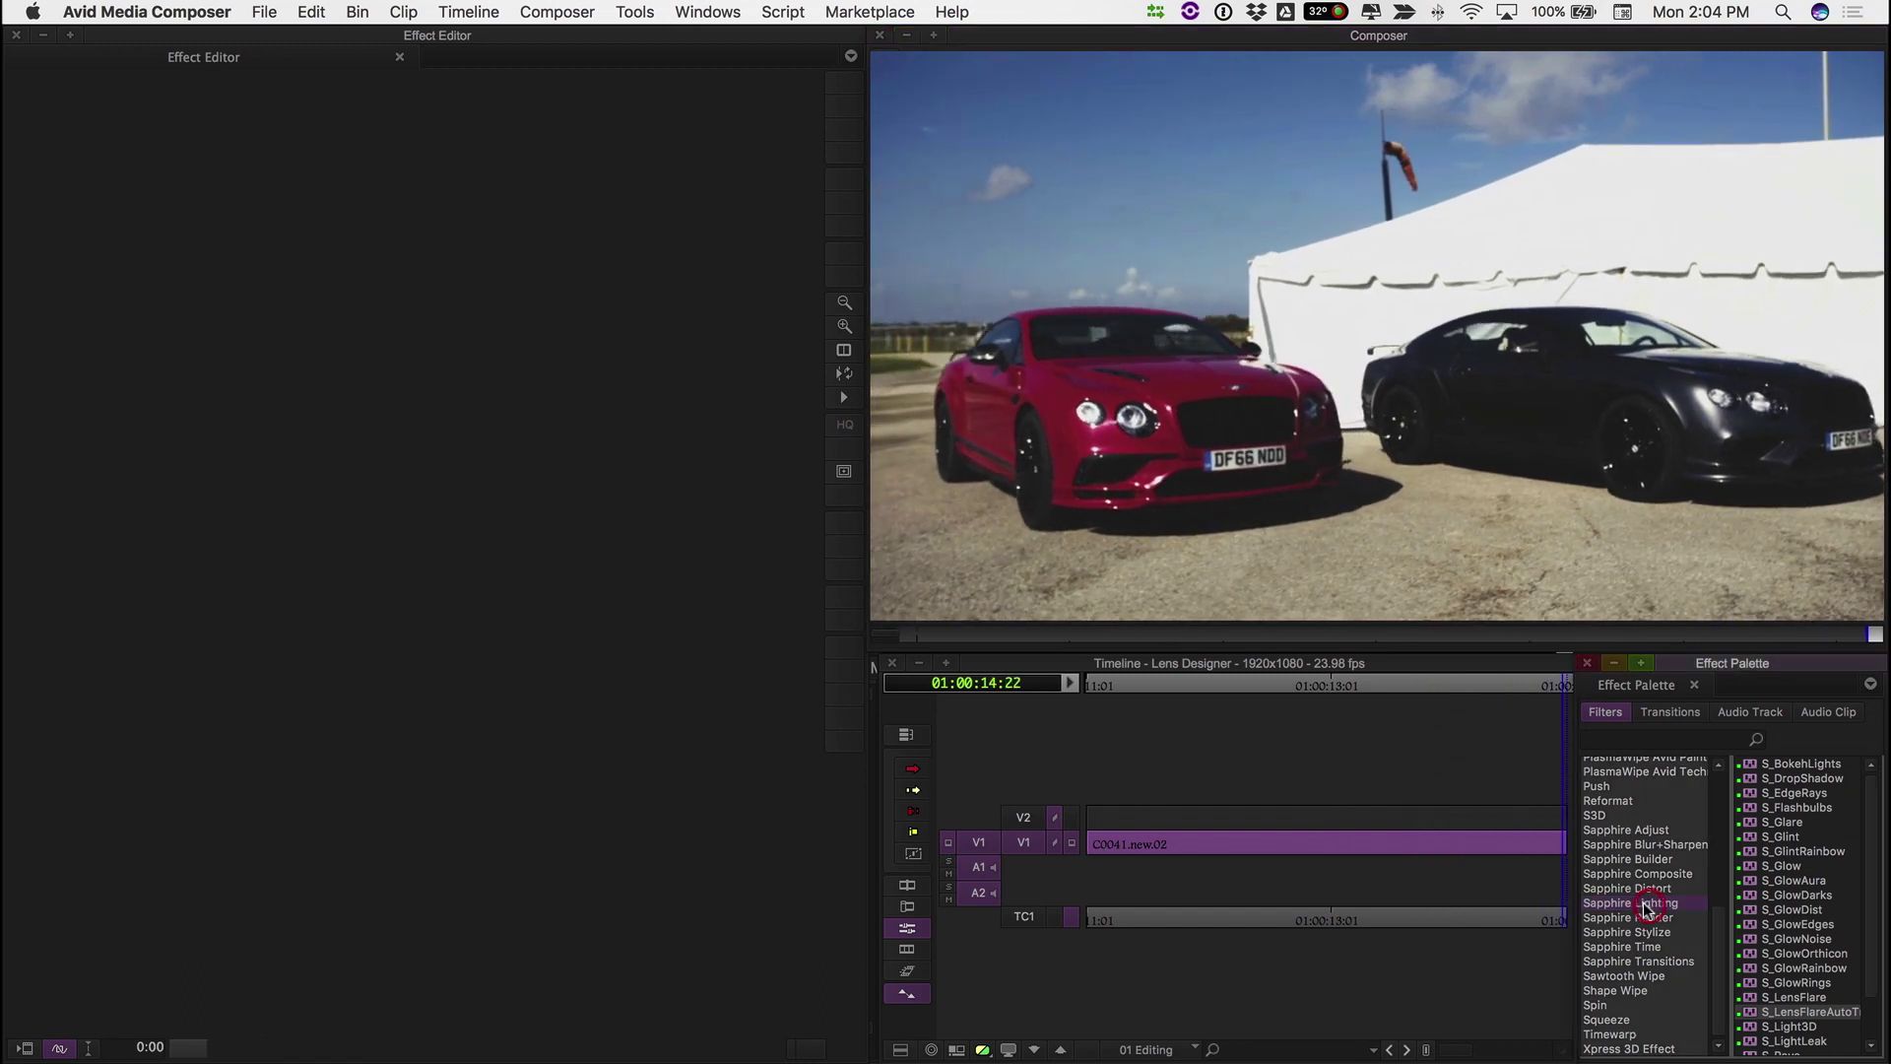
click(1748, 1021)
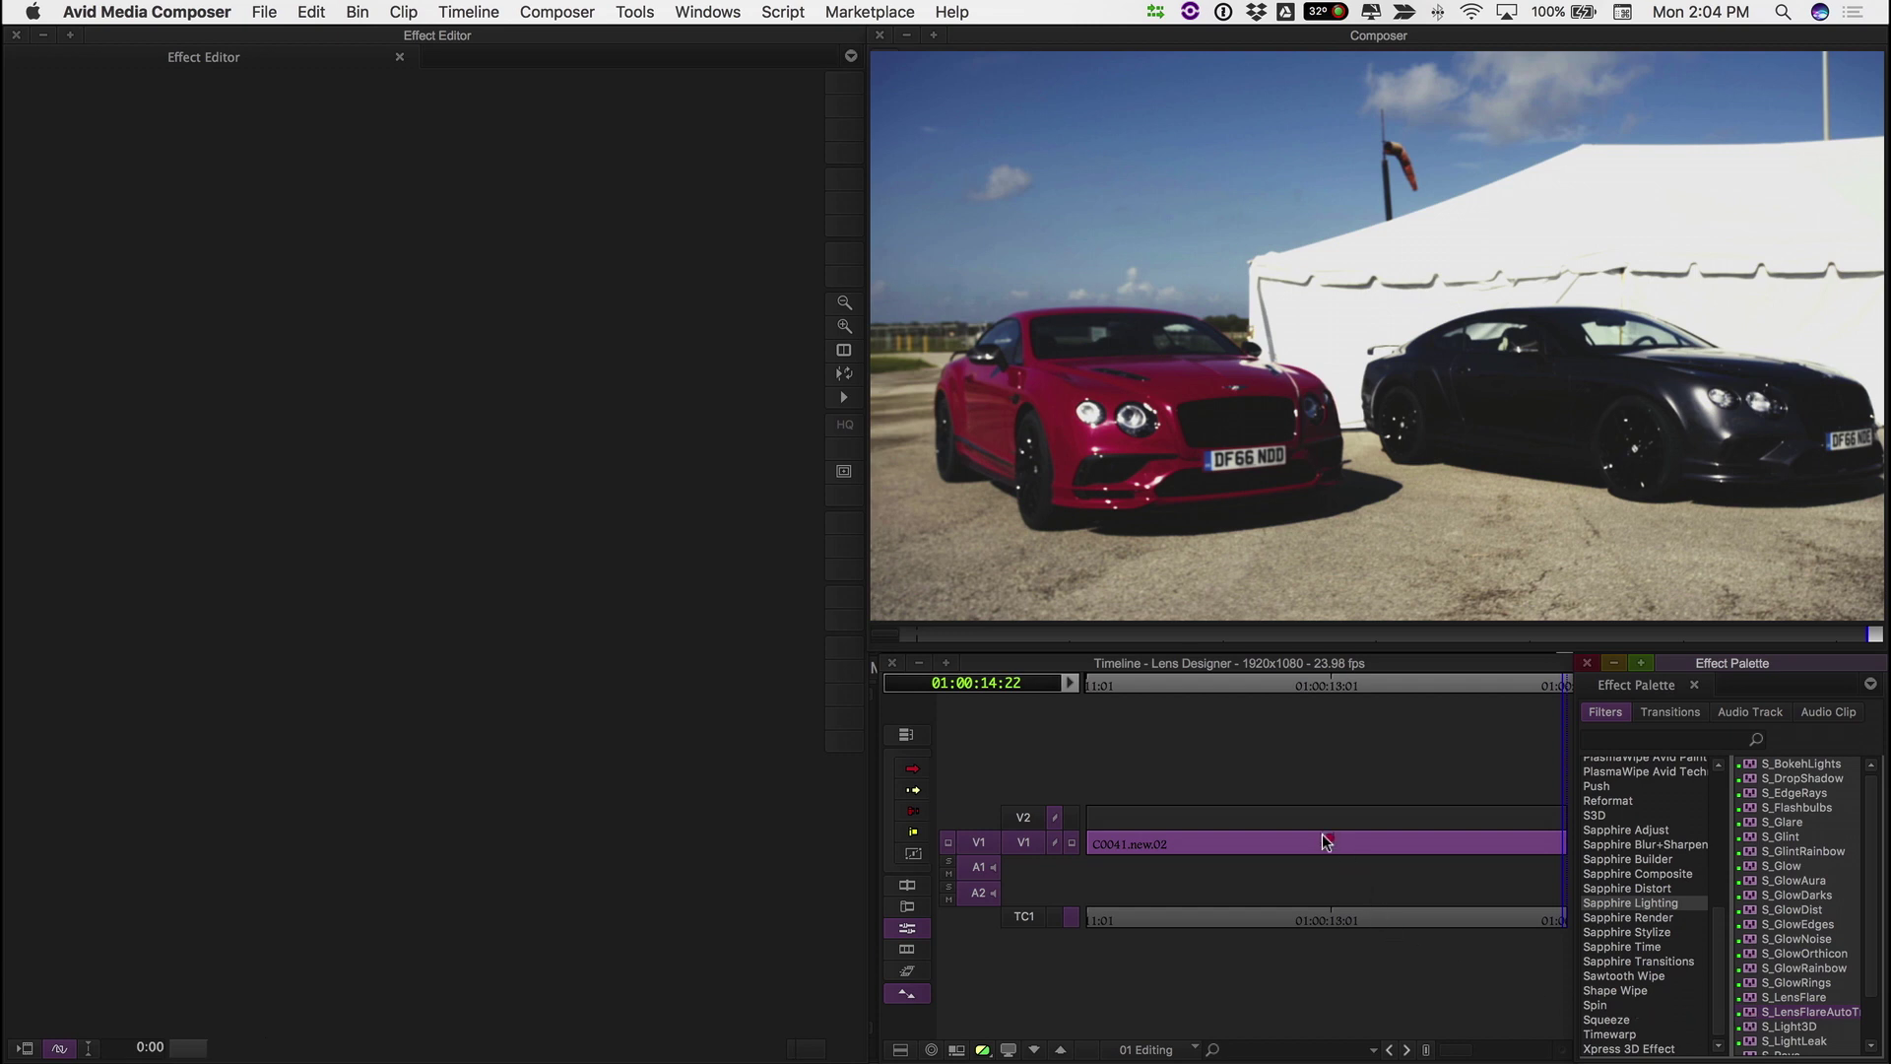
drag(1327, 842, 1326, 842)
Preview the flared clip from the start, copy it onto V2, and enable Edit Mocha
click(1101, 847)
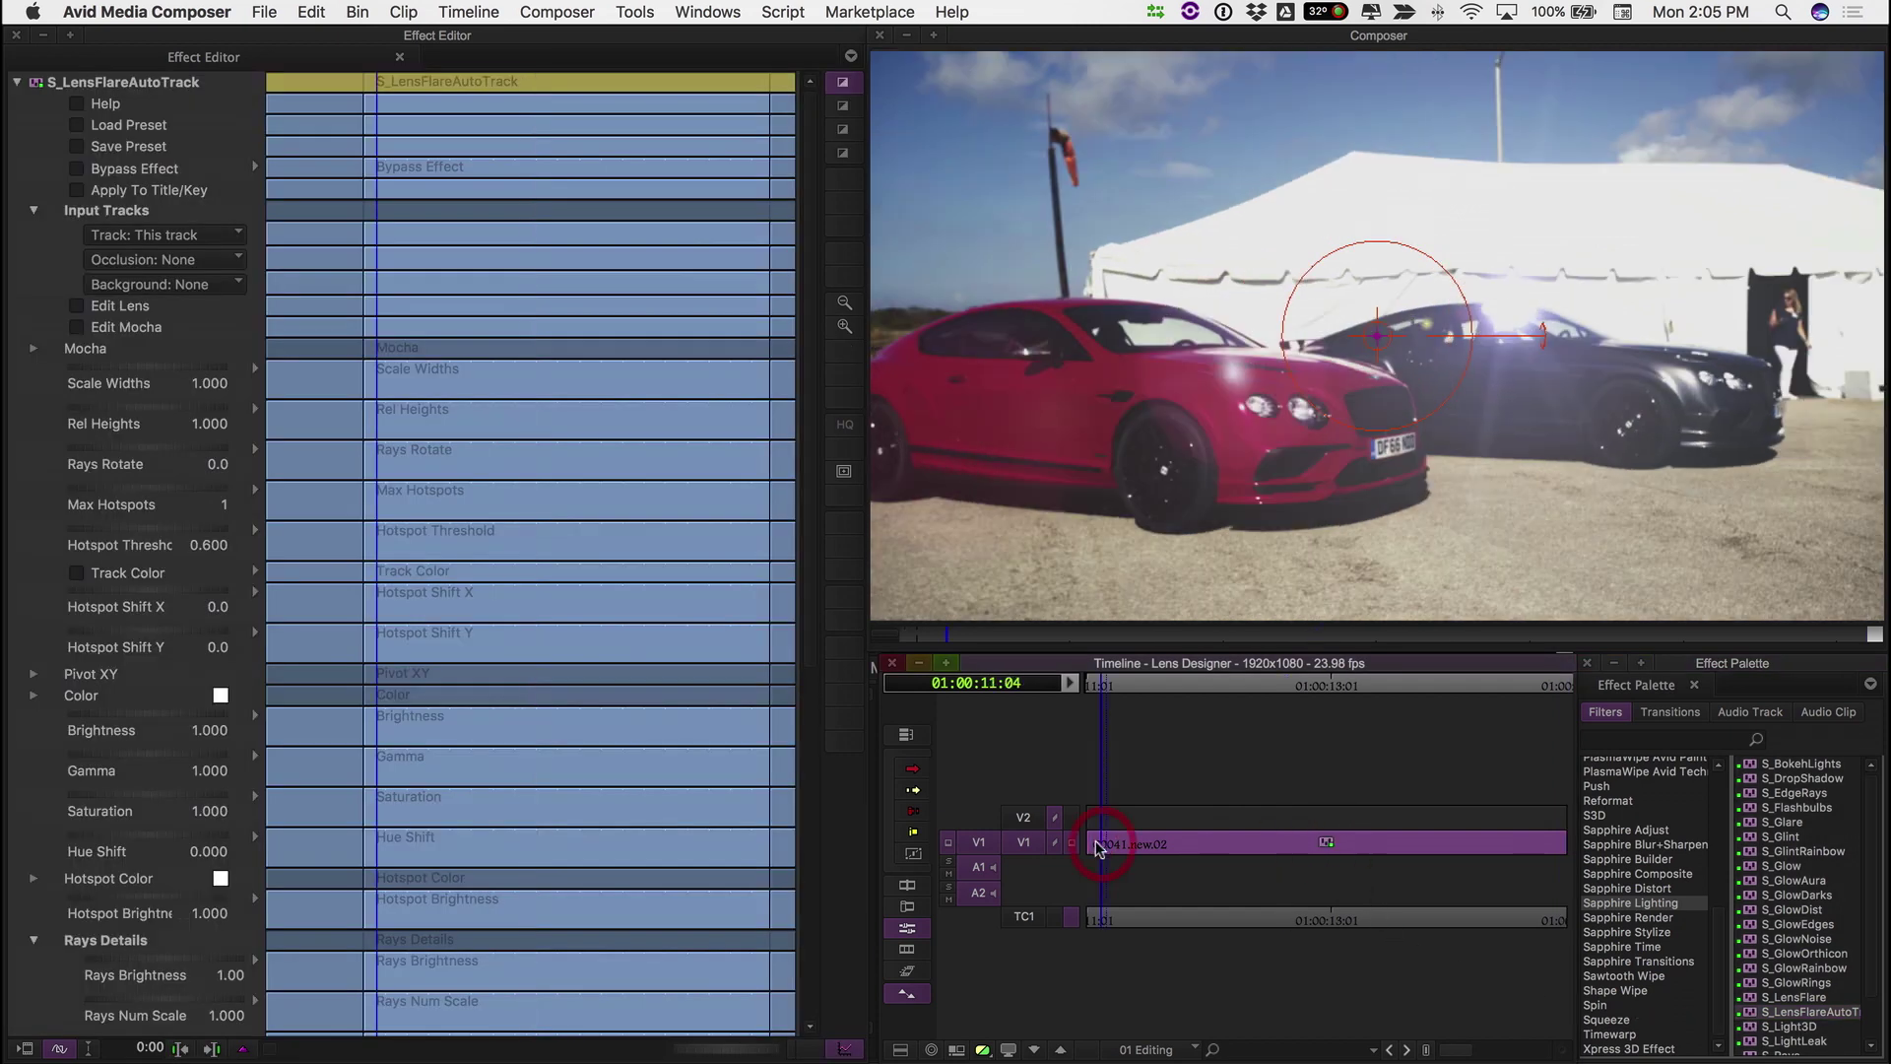
key(space)
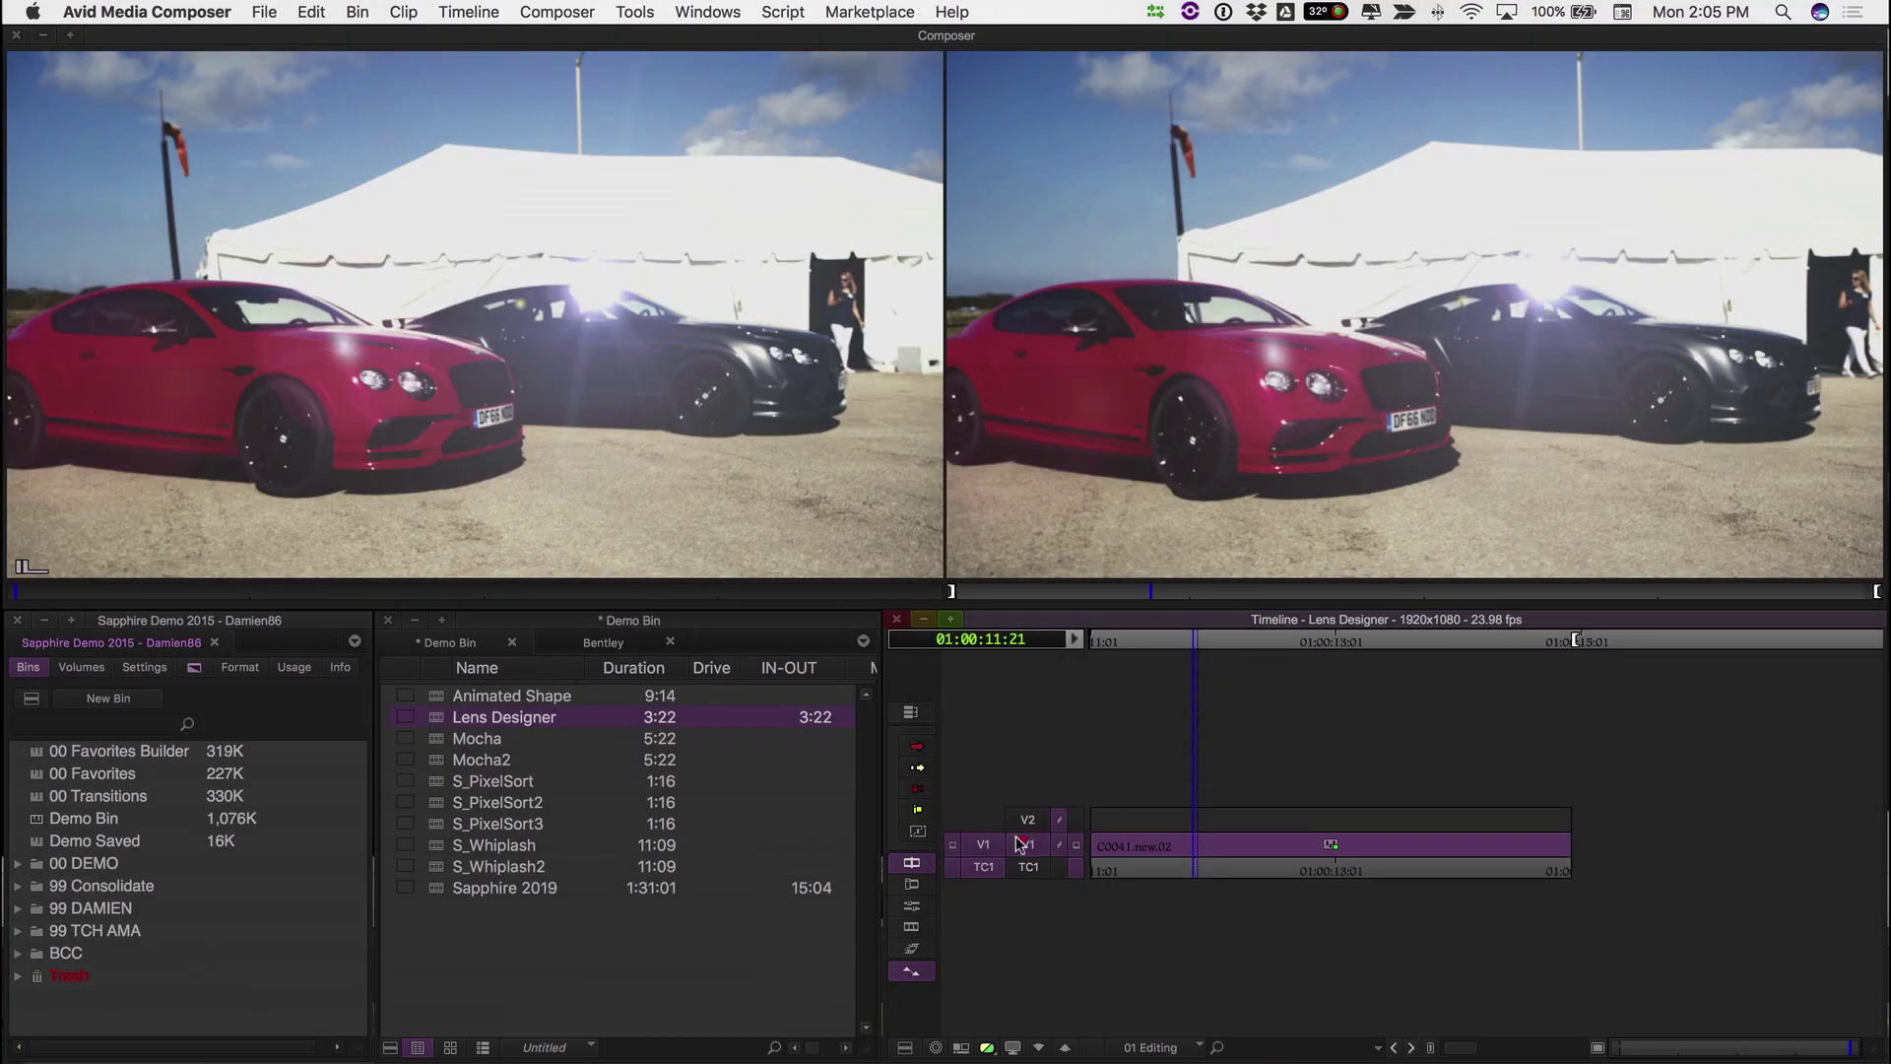
click(1020, 844)
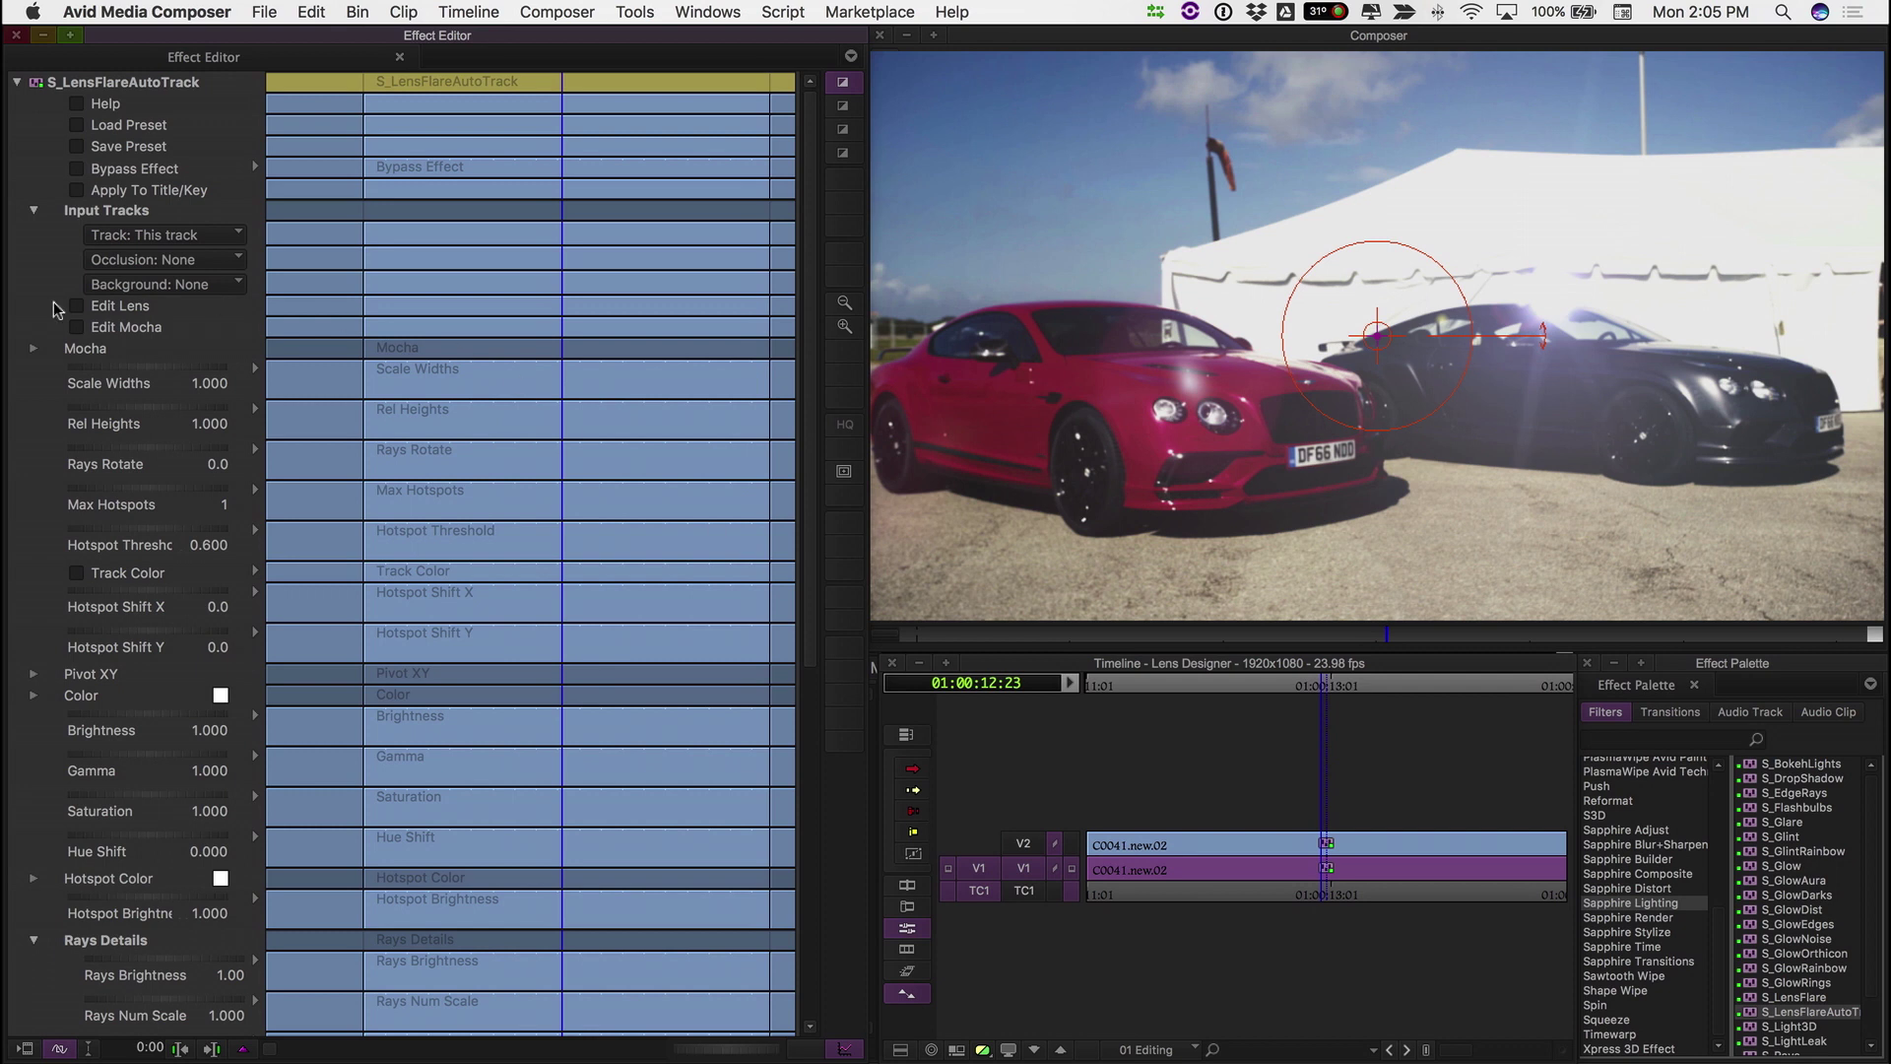
click(73, 328)
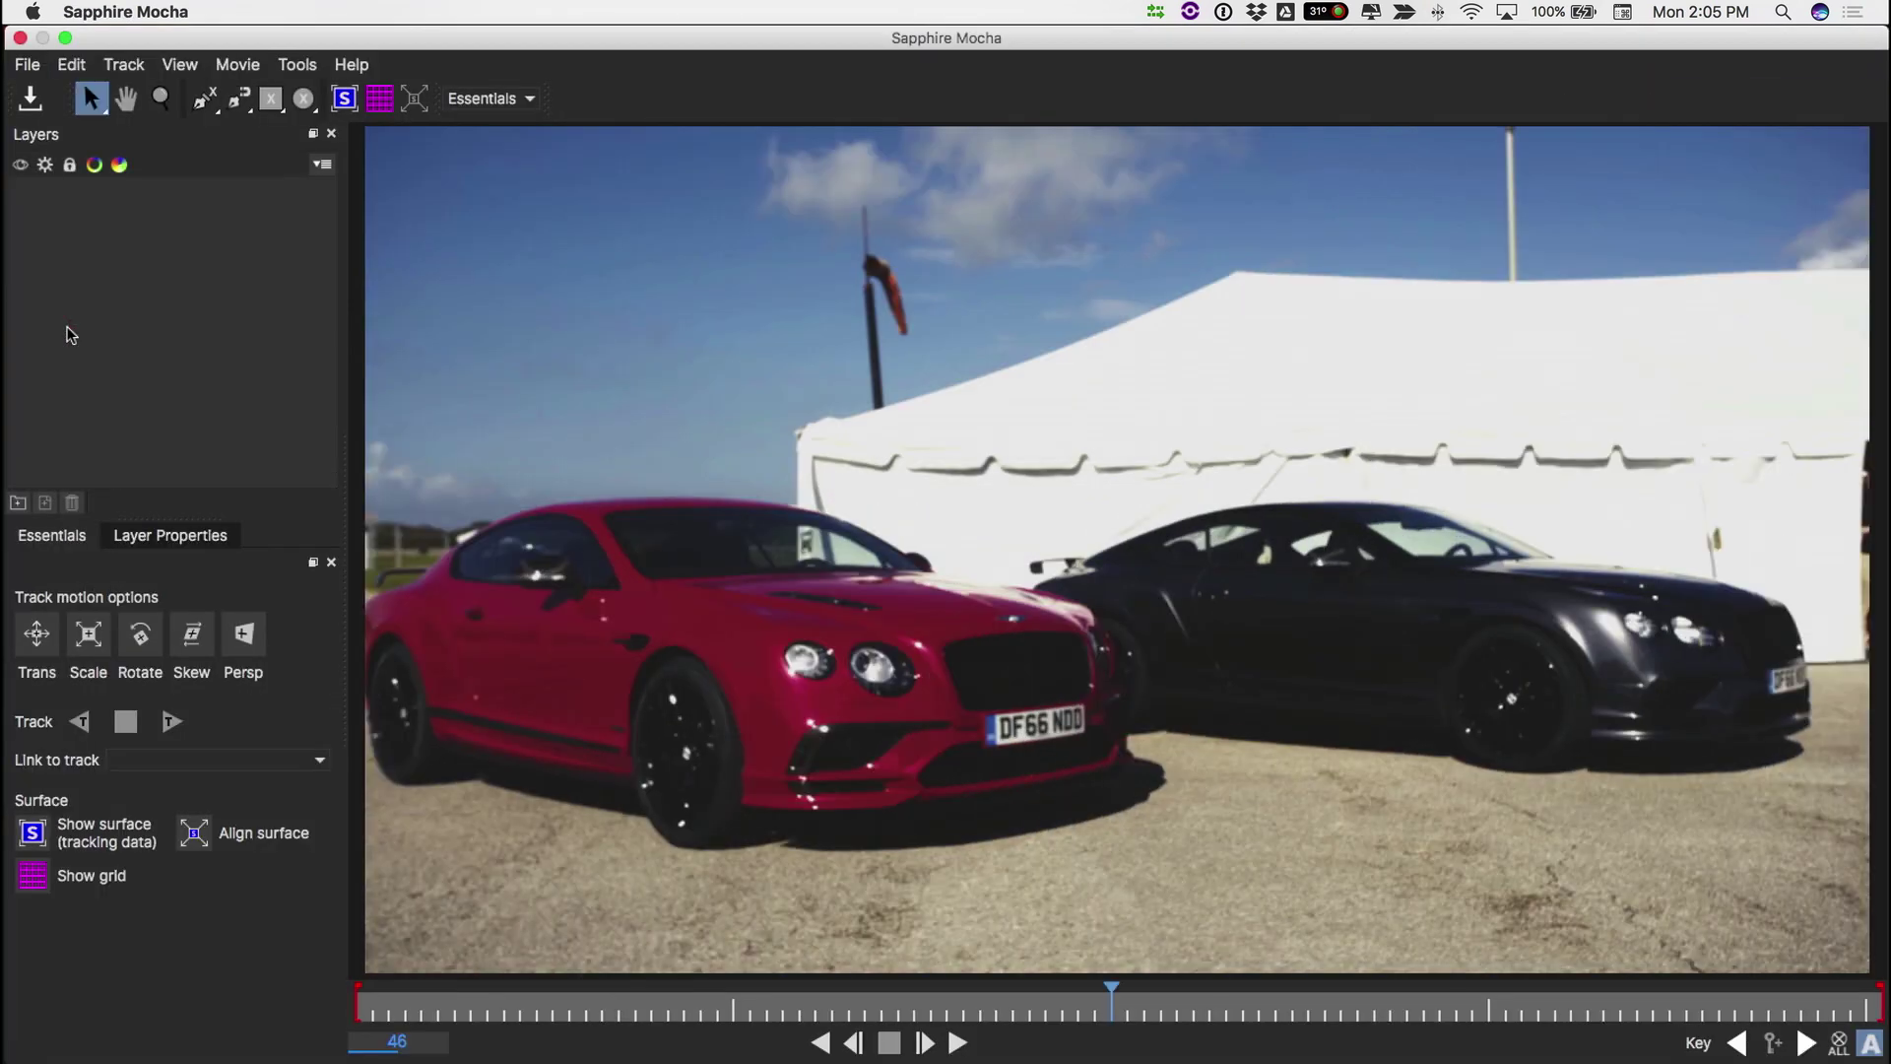
Outline the red car's left headlight with an X-spline from frame one and track it forward
drag(412, 1007, 319, 1013)
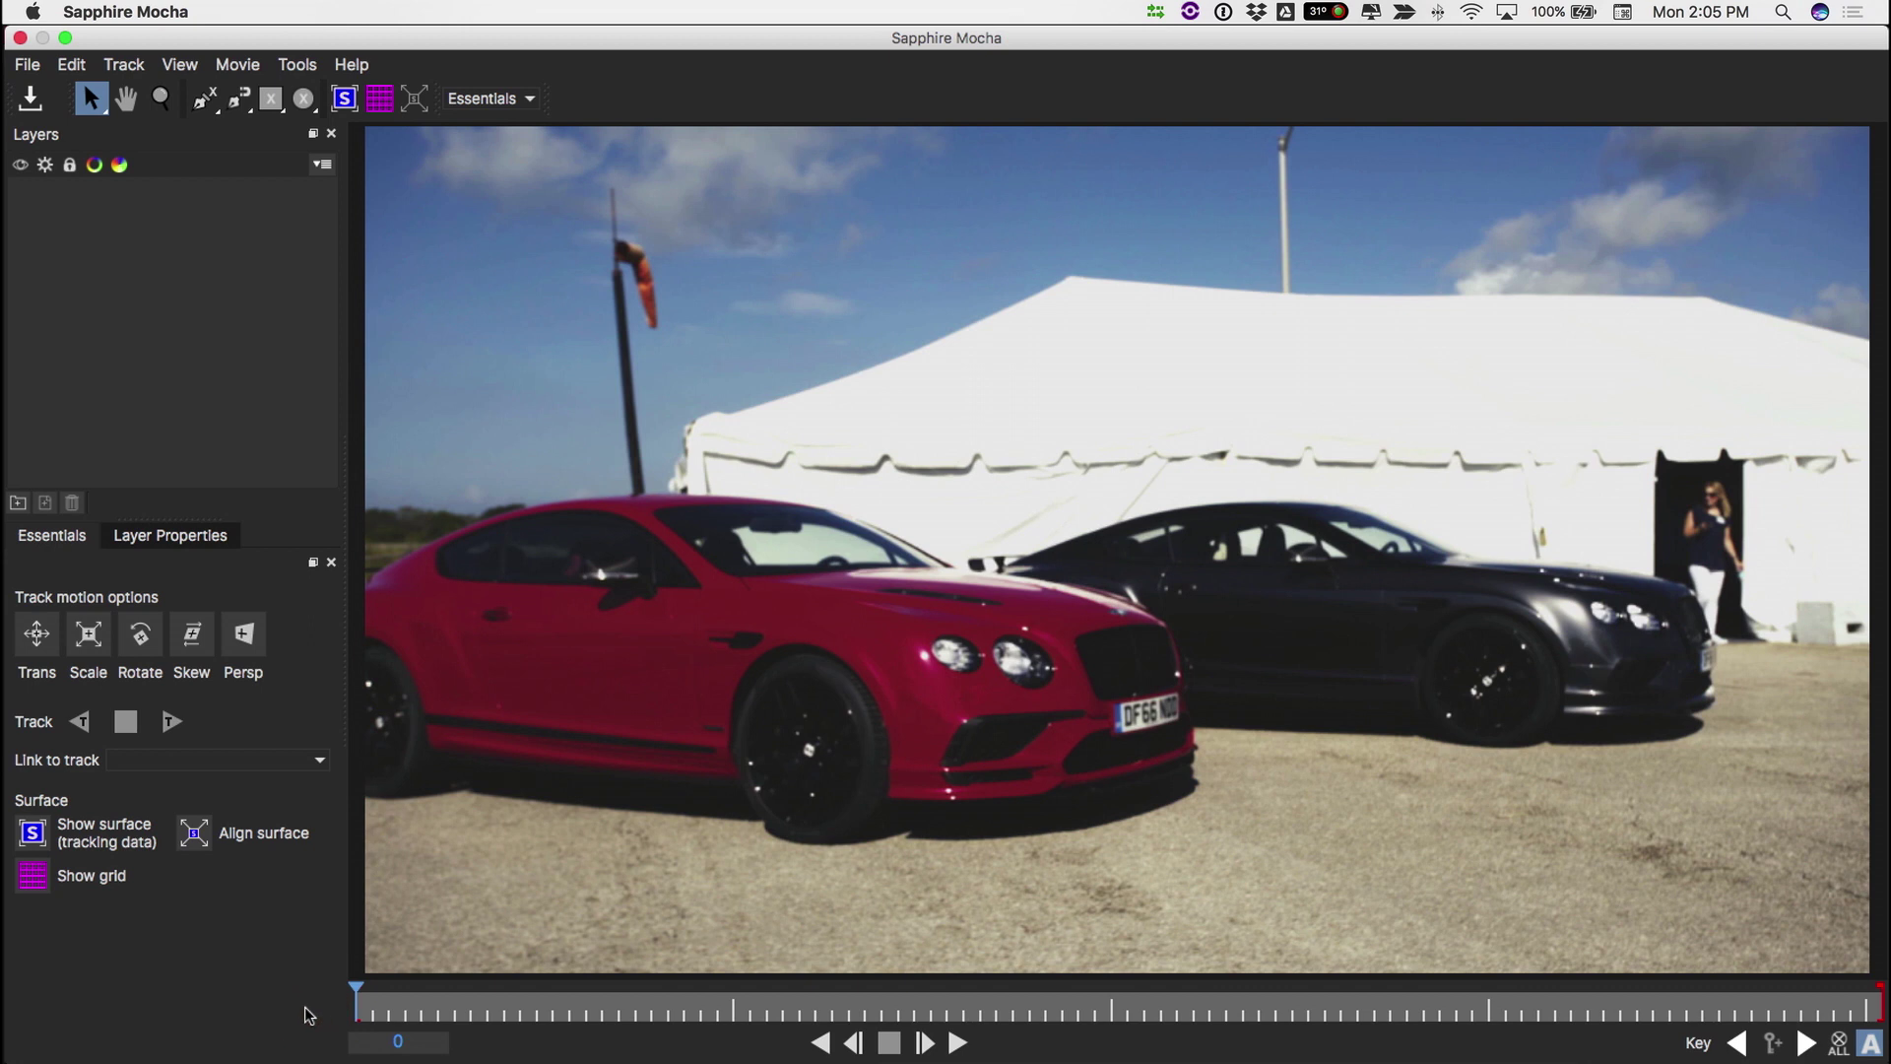
click(303, 98)
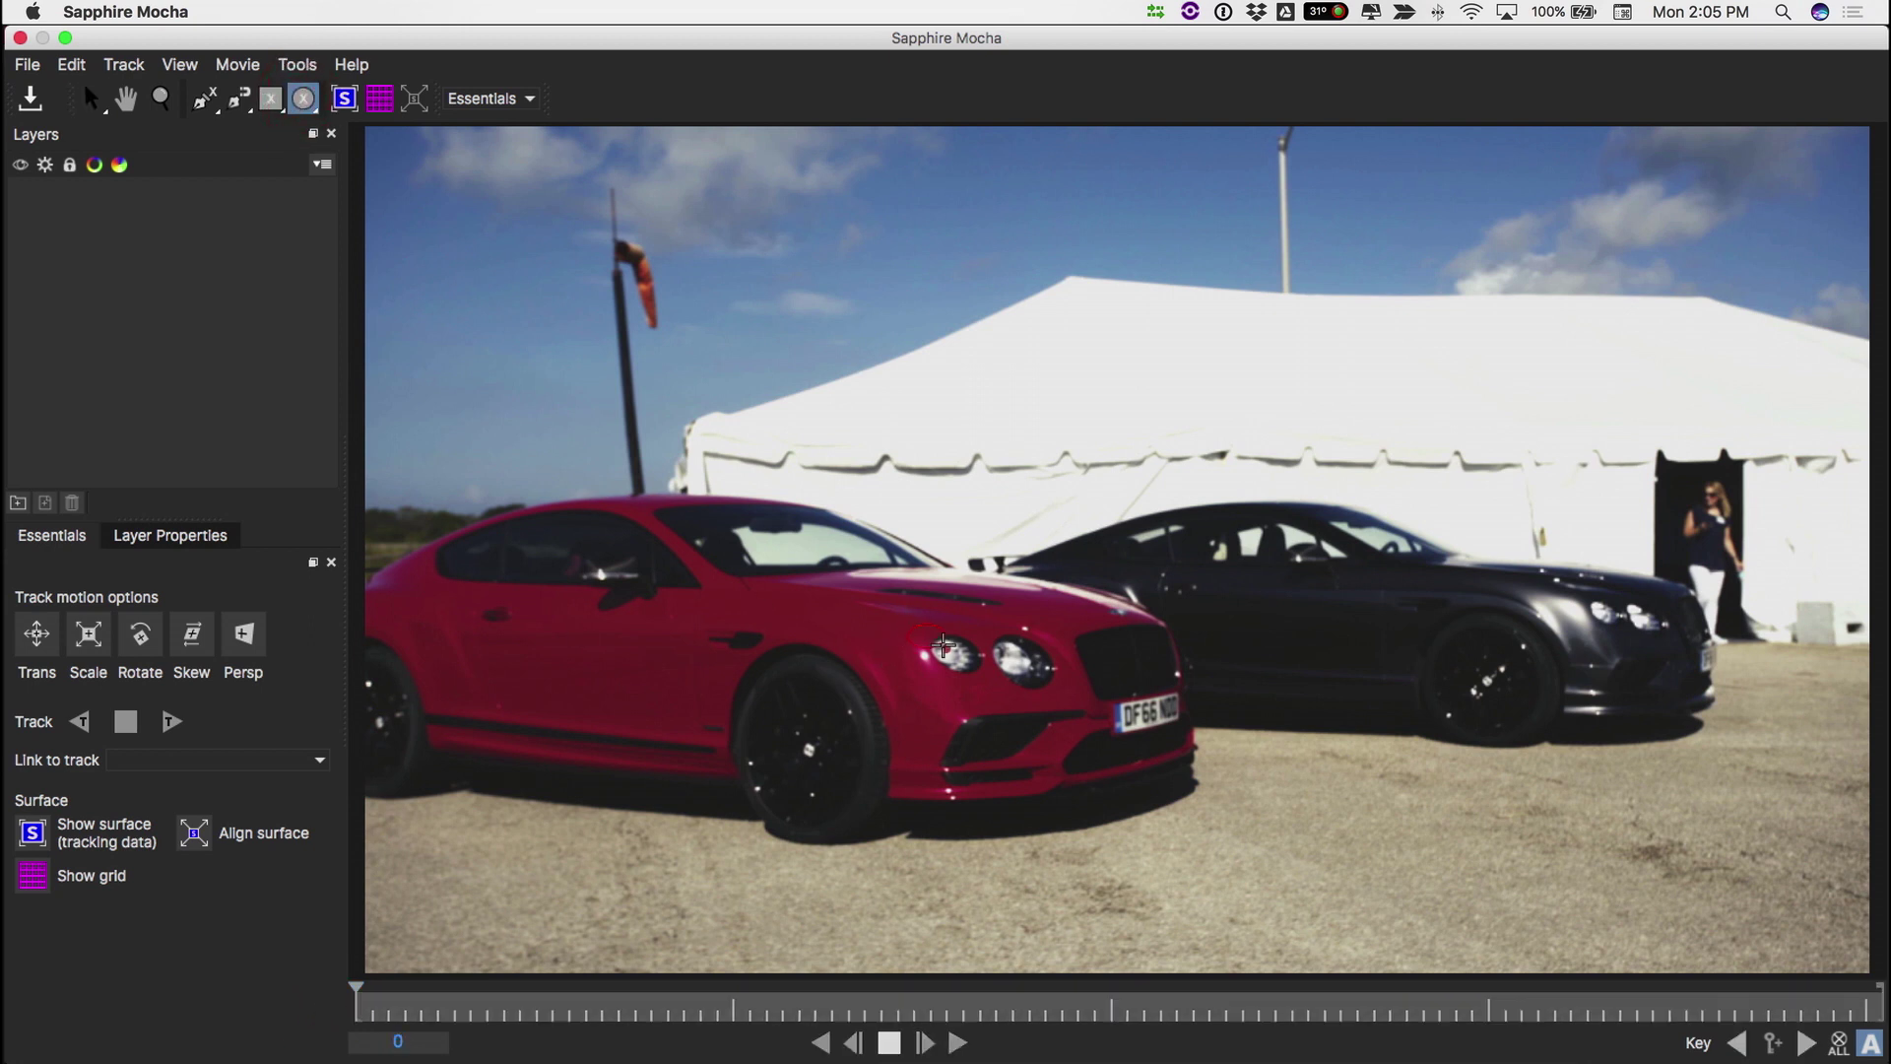
right_click(990, 683)
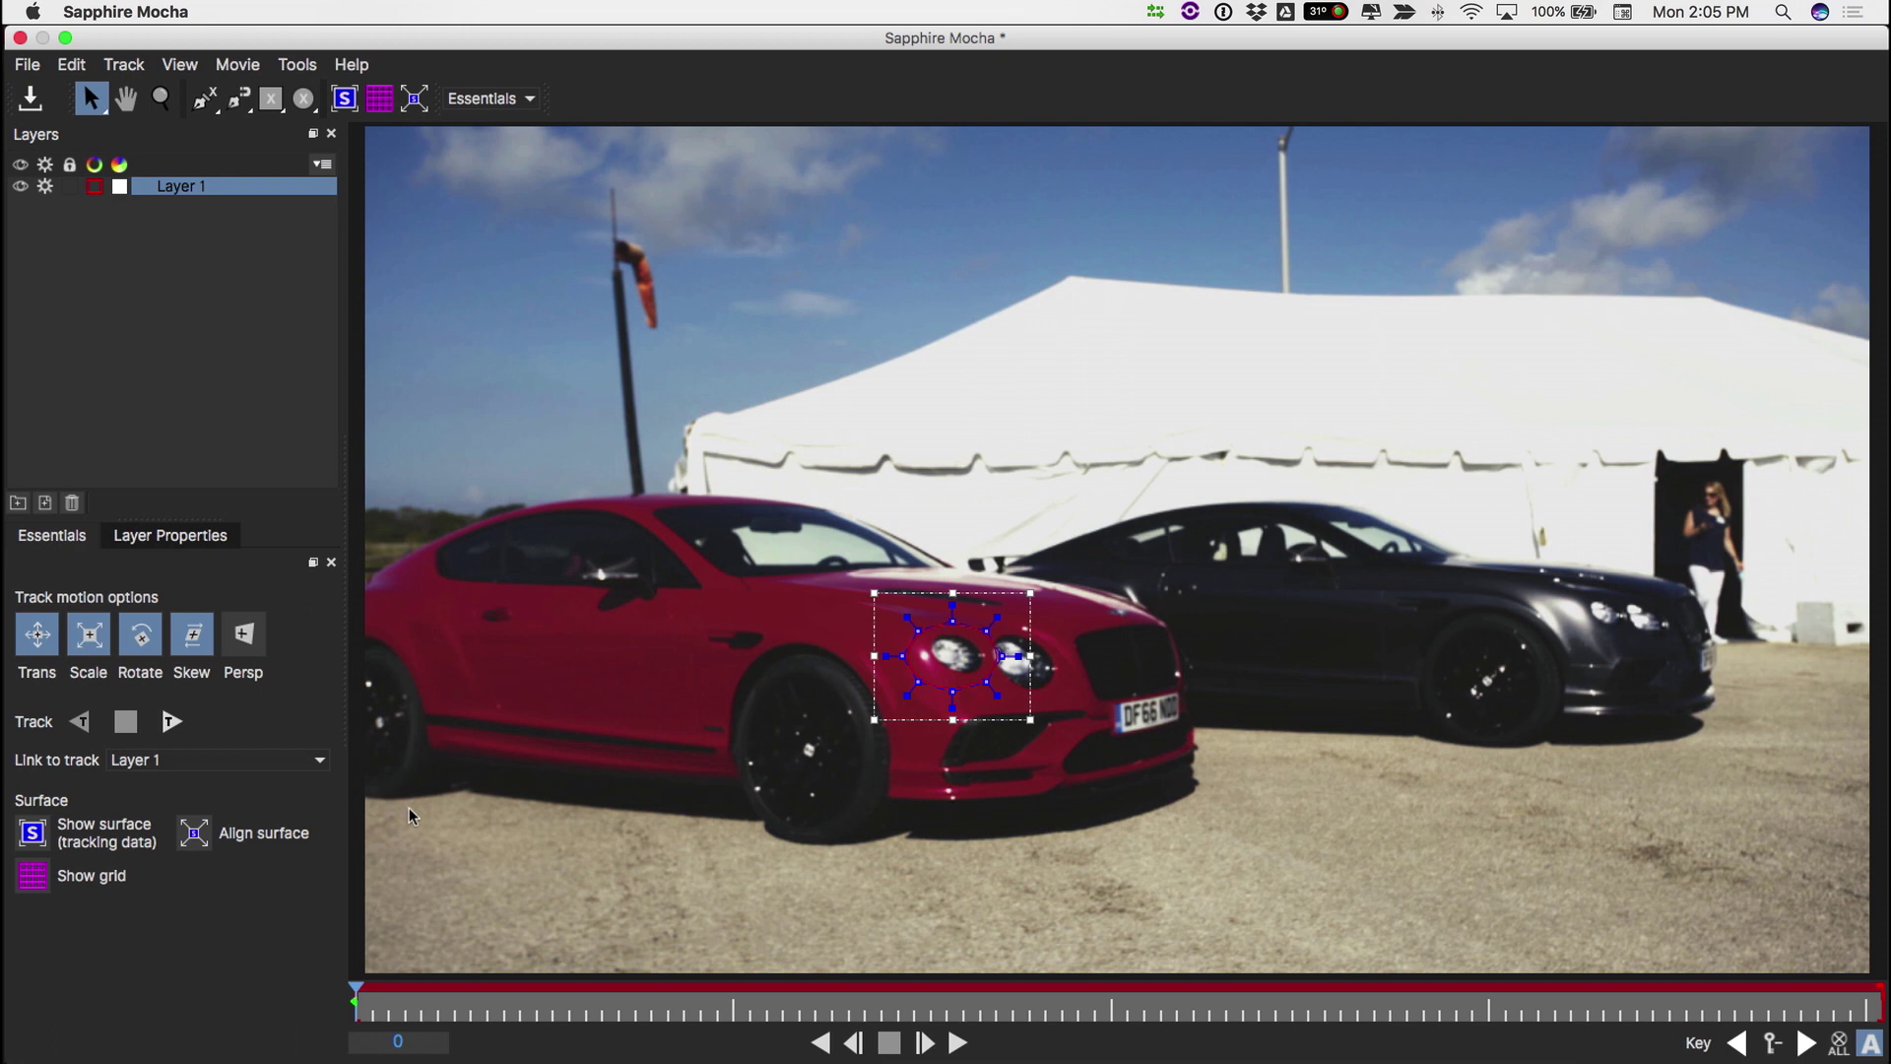
click(170, 722)
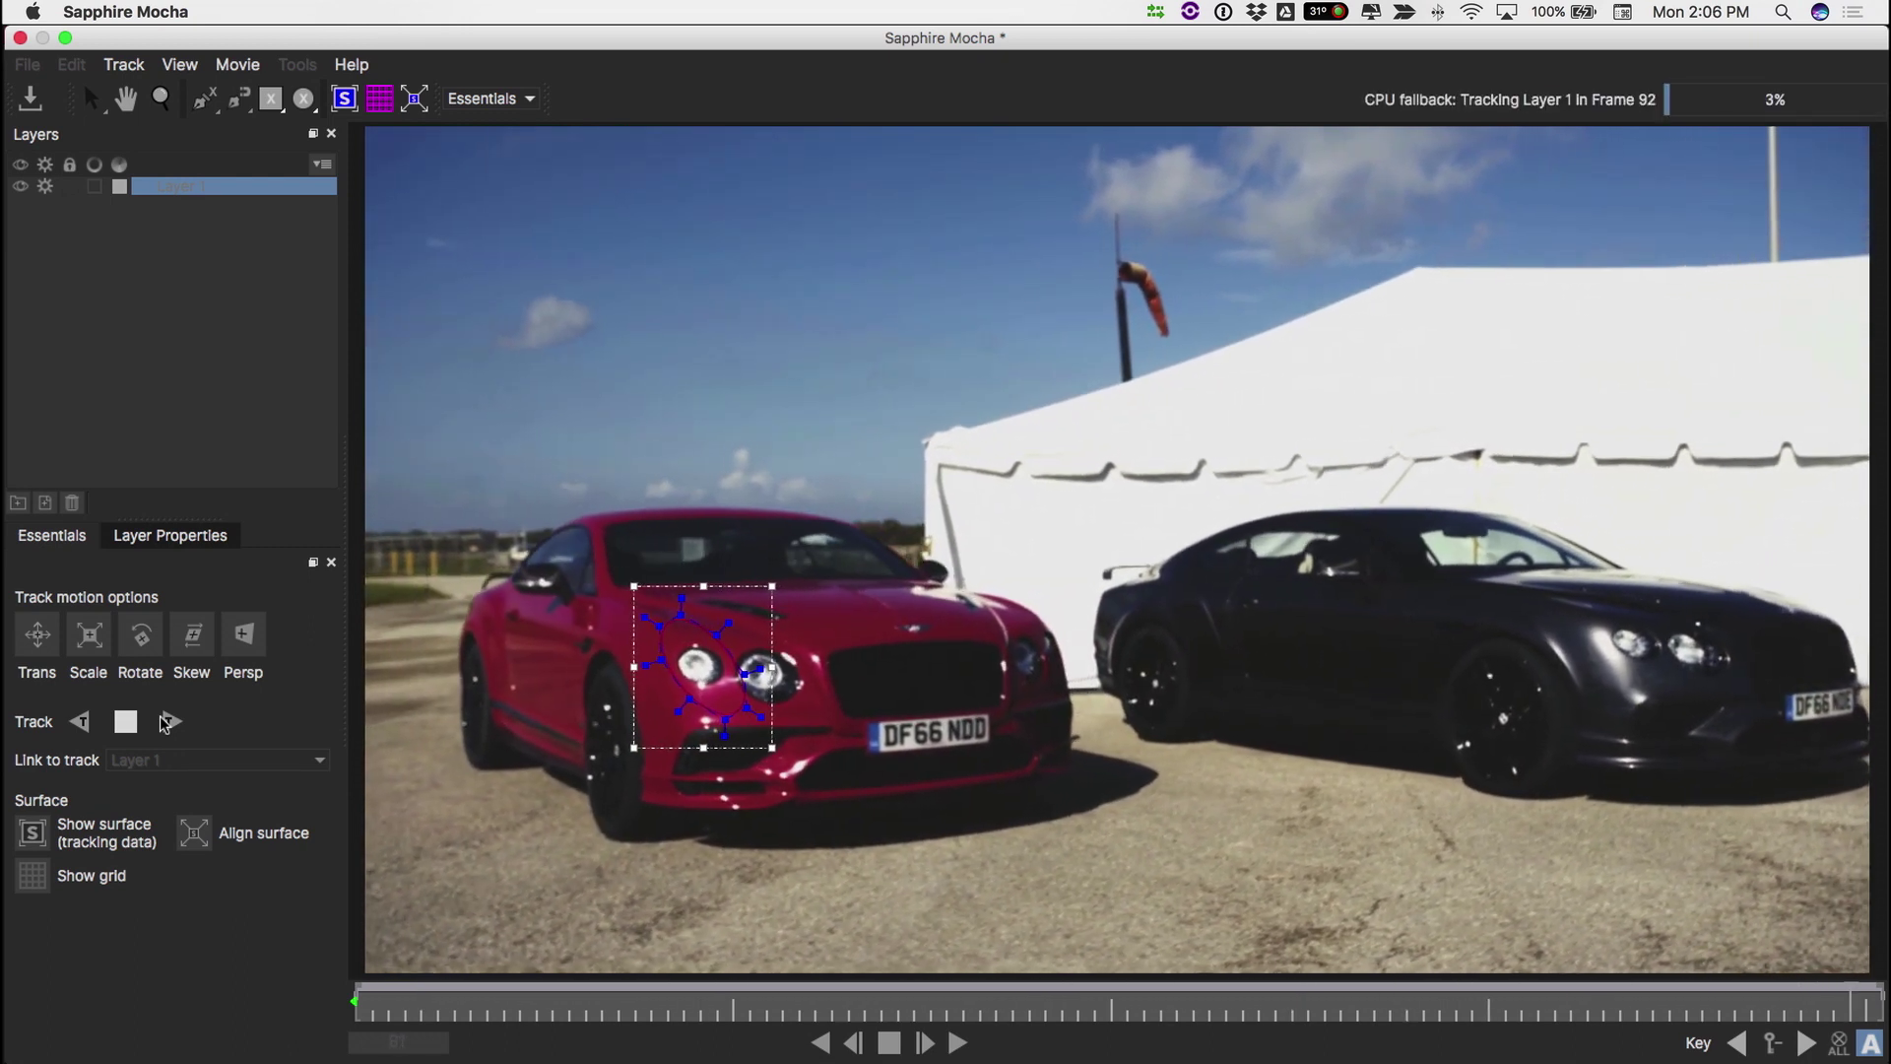
Play the headlight track back from the start to check it
drag(598, 996, 328, 1018)
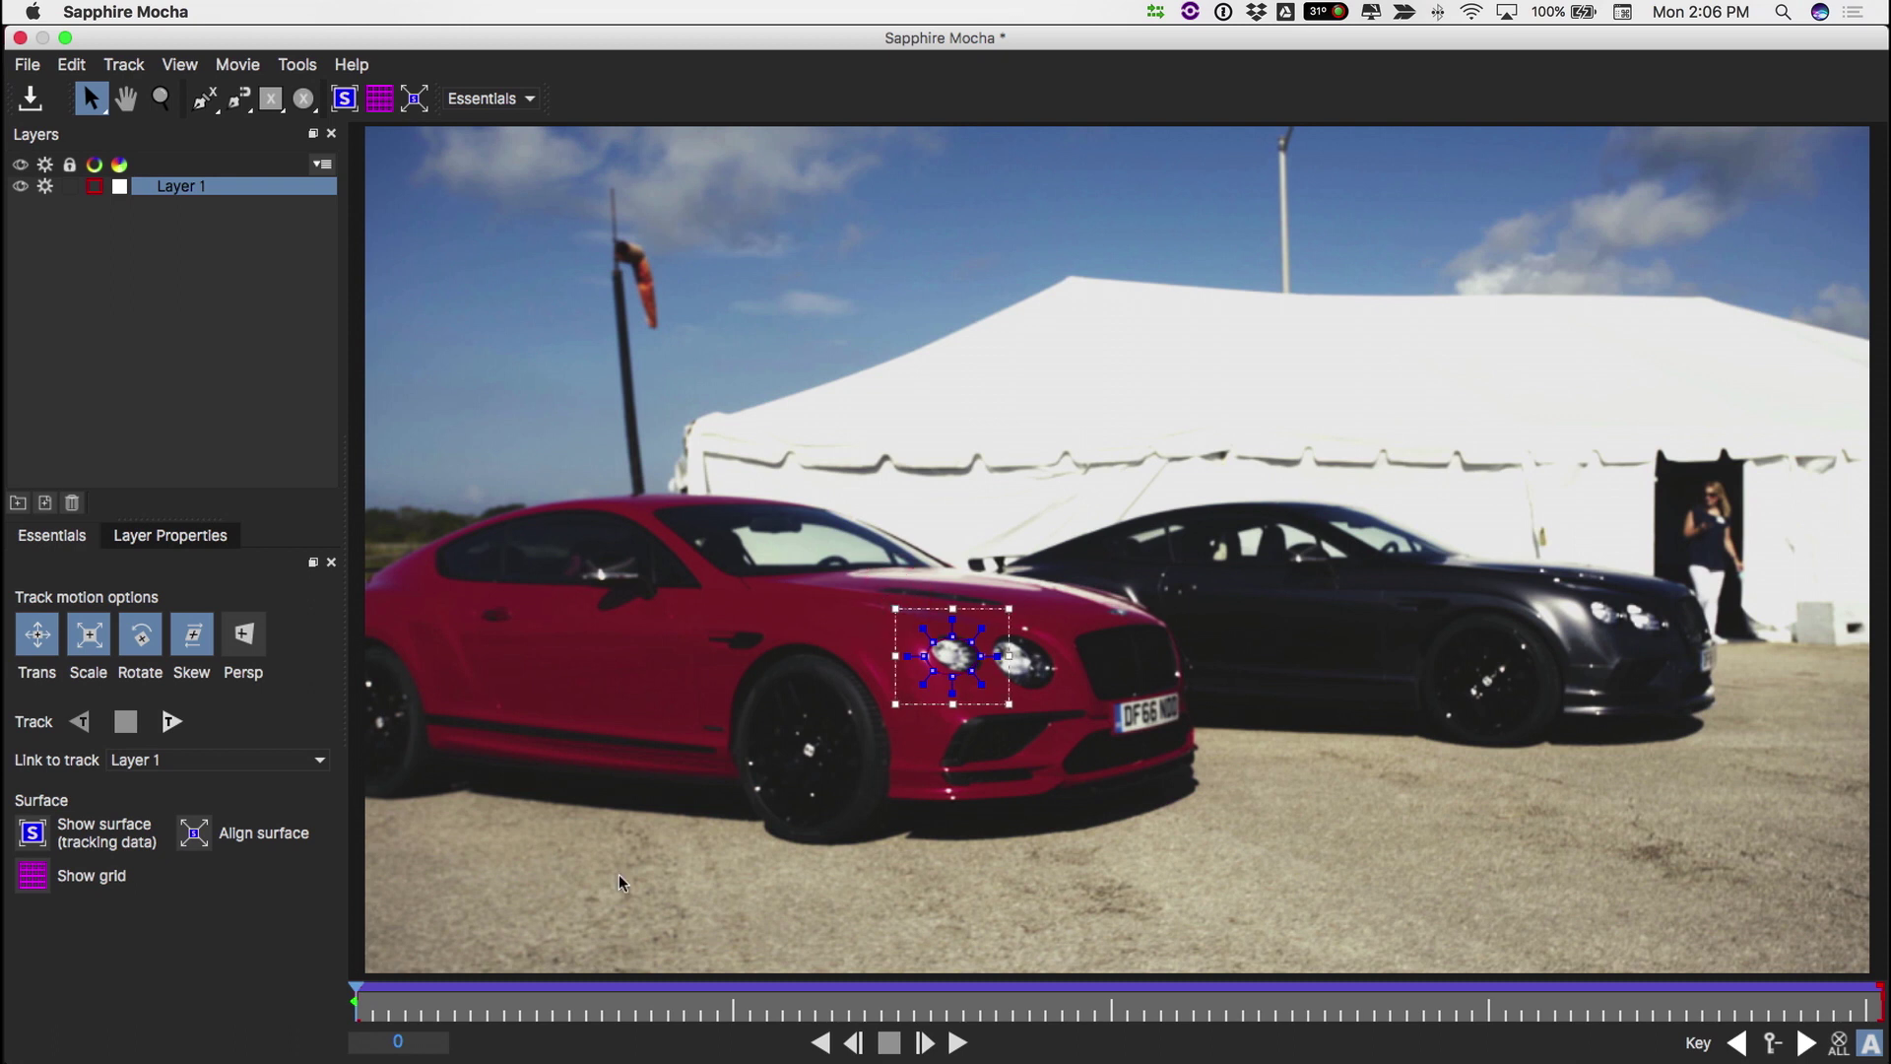
click(501, 1004)
key(l)
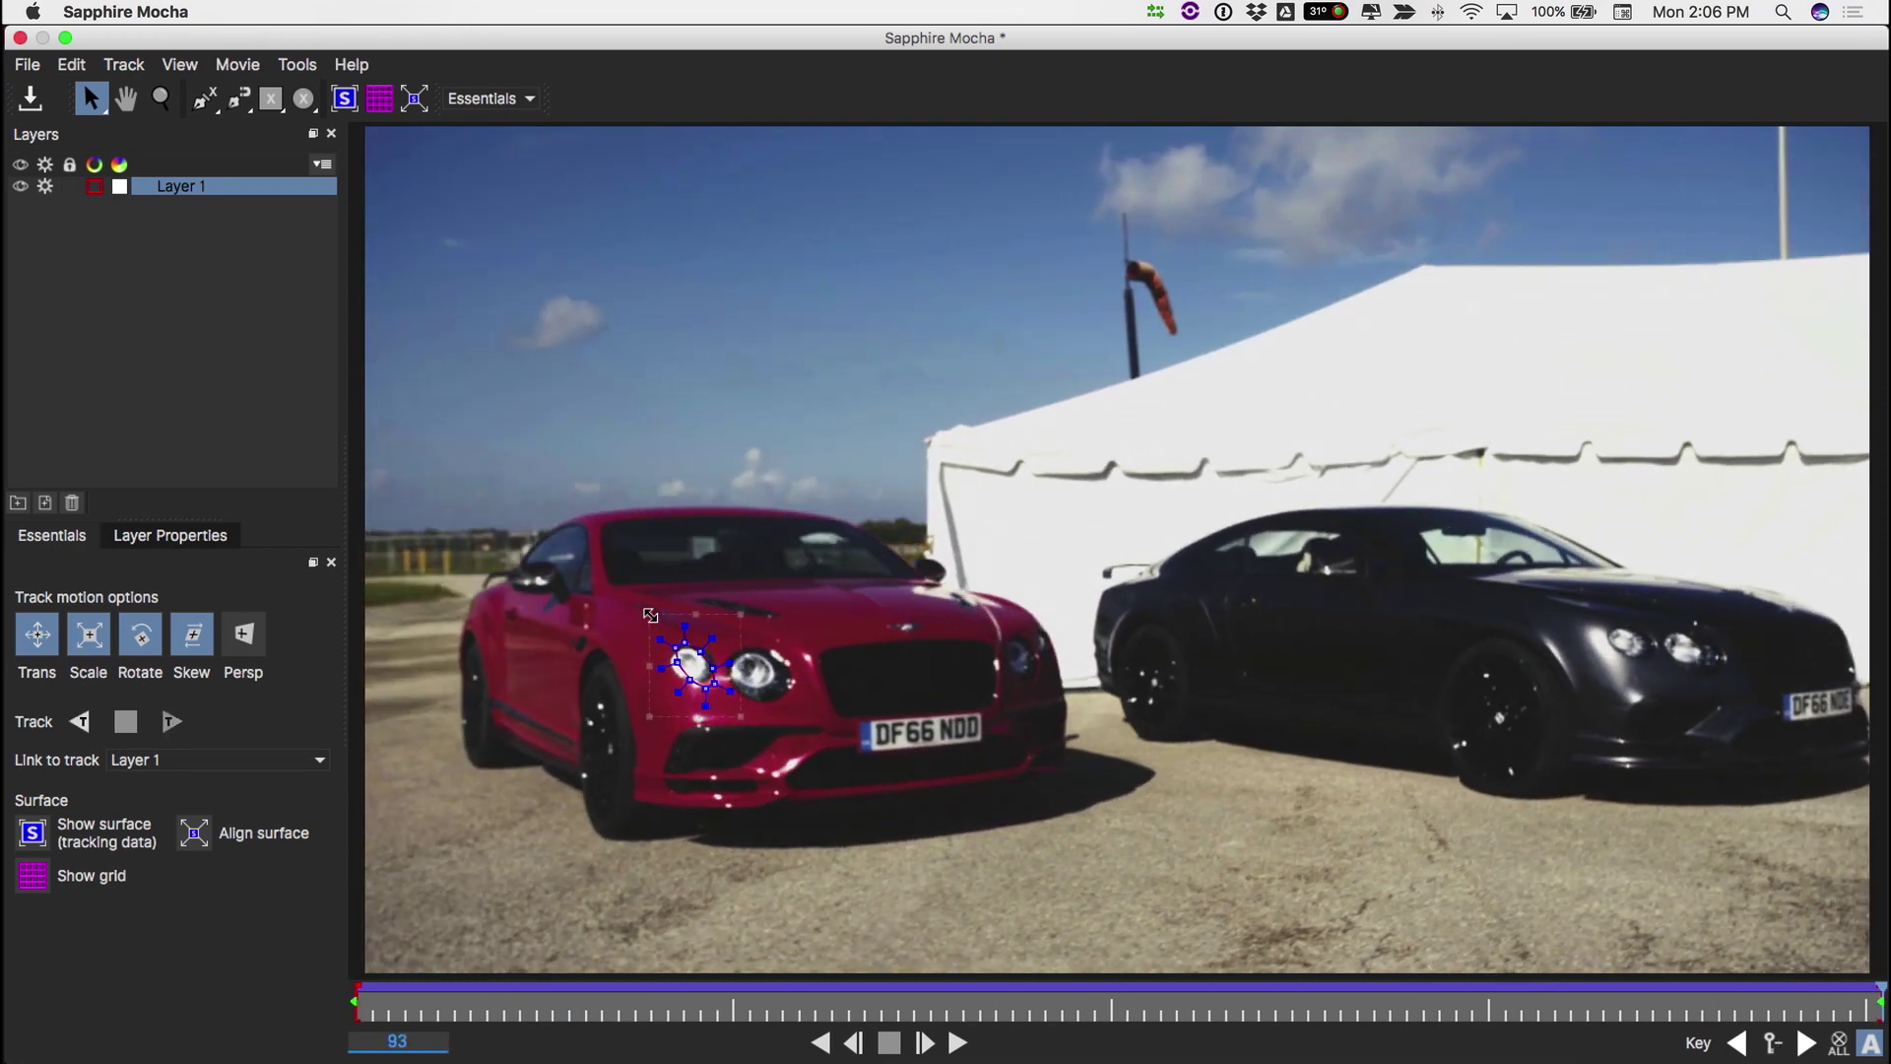
Correct the surface box at frames 45 and 50, then re-track from frame 40
drag(498, 1020, 1085, 1022)
drag(763, 612, 776, 628)
drag(1093, 1014, 1177, 1014)
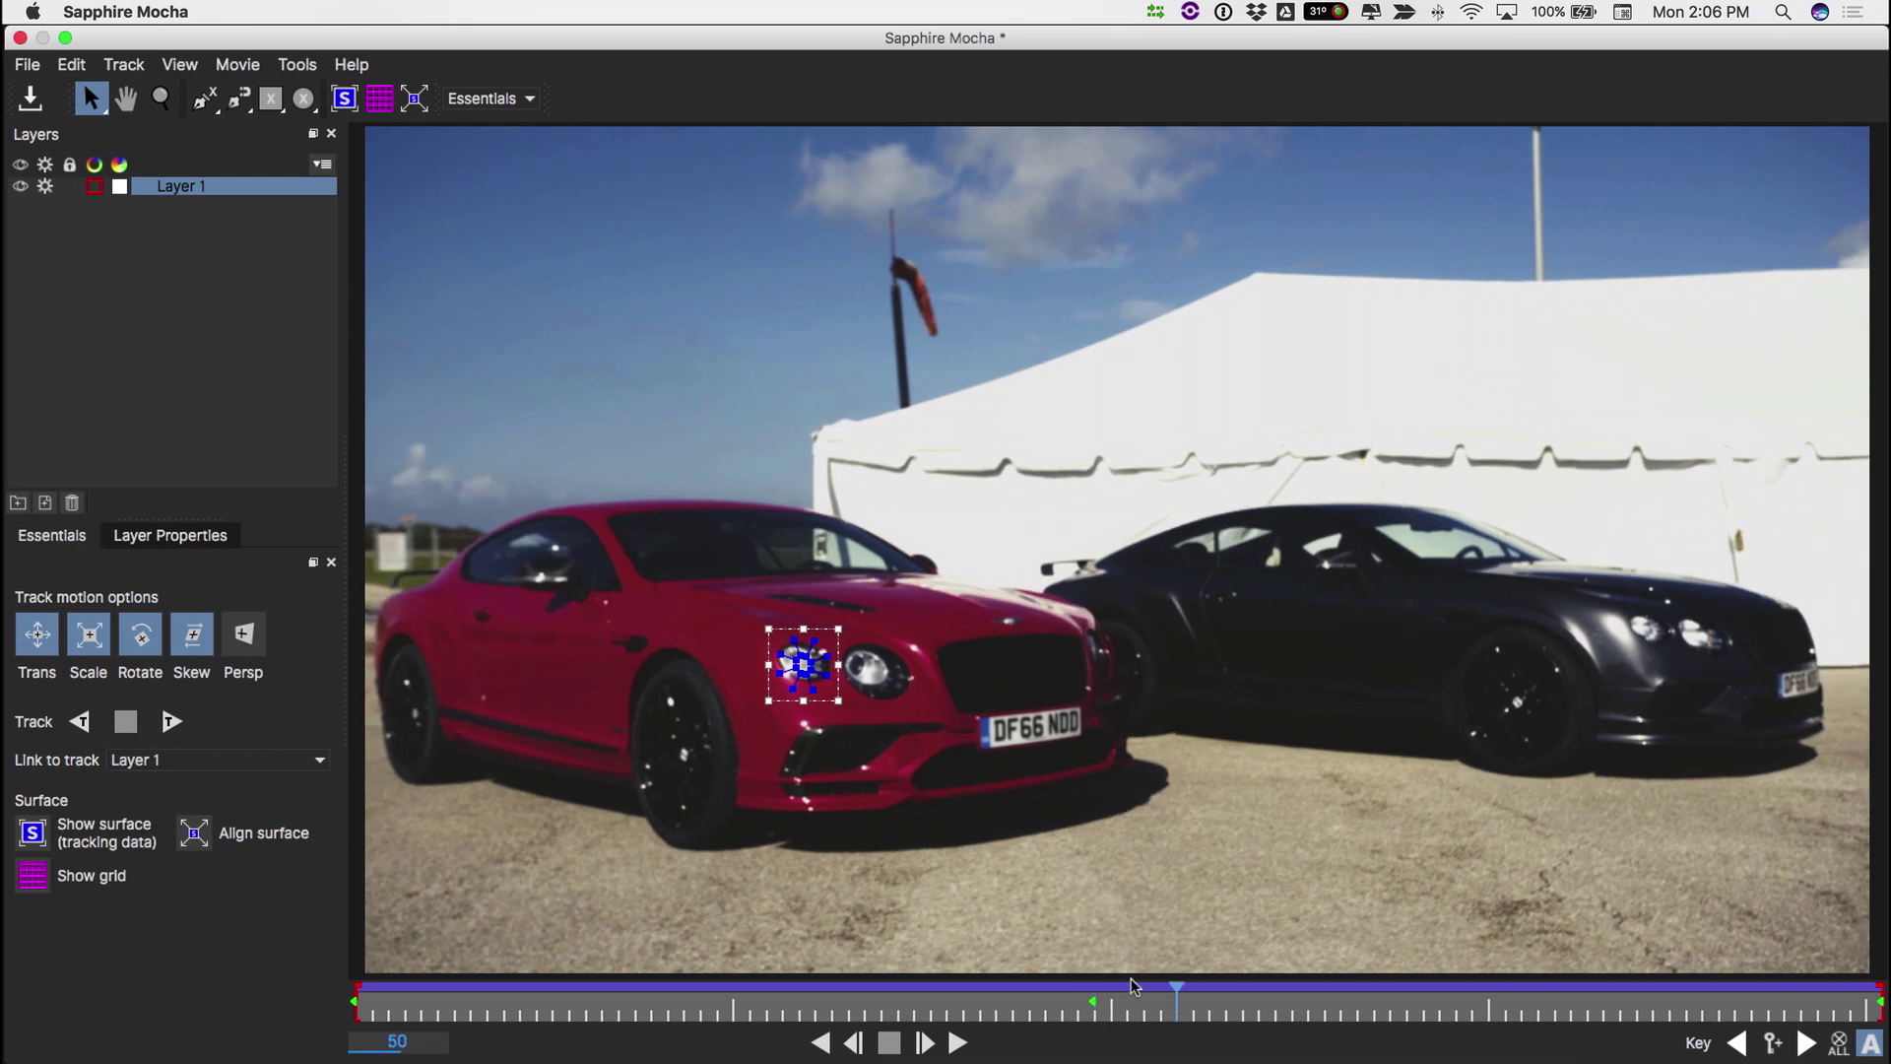
mouse_move(765, 627)
mouse_down()
mouse_move(745, 607)
mouse_move(766, 607)
mouse_up()
click(997, 1007)
key(t)
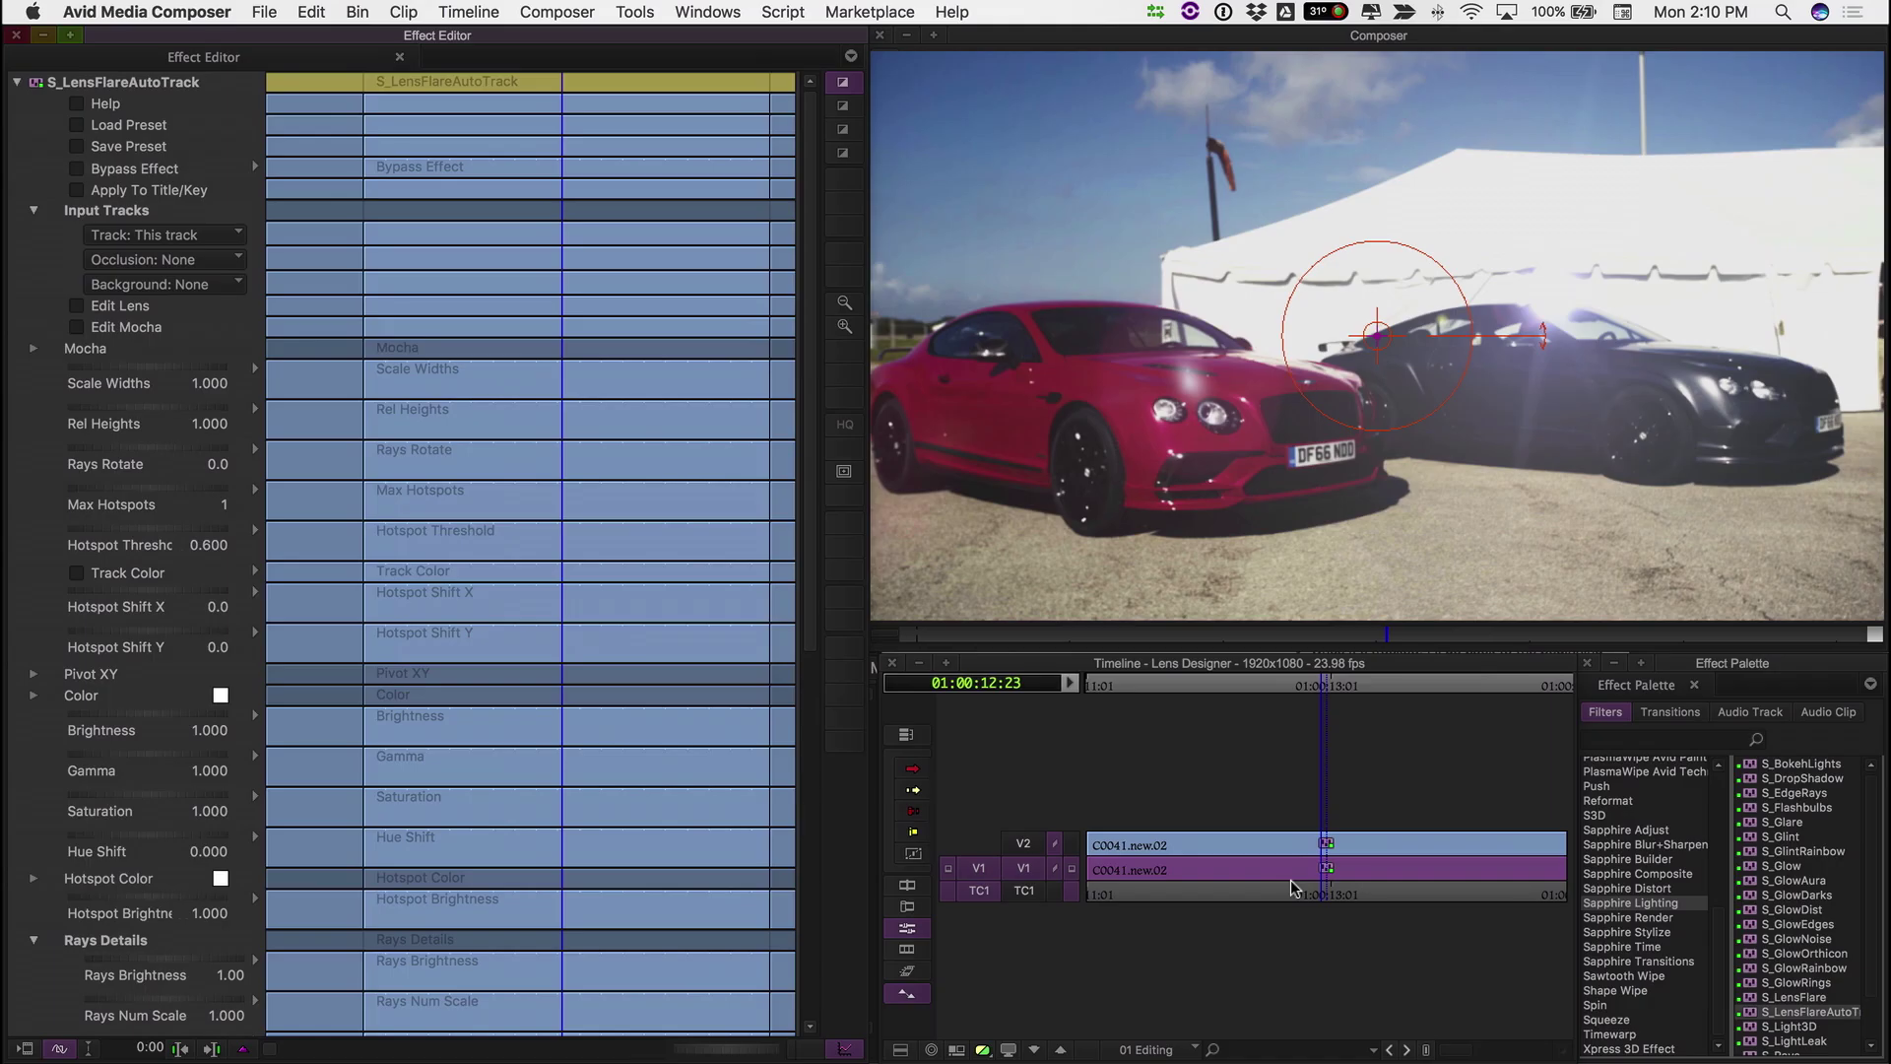
Turn on Show Mocha Only and play the tracked headlight mask through
click(32, 350)
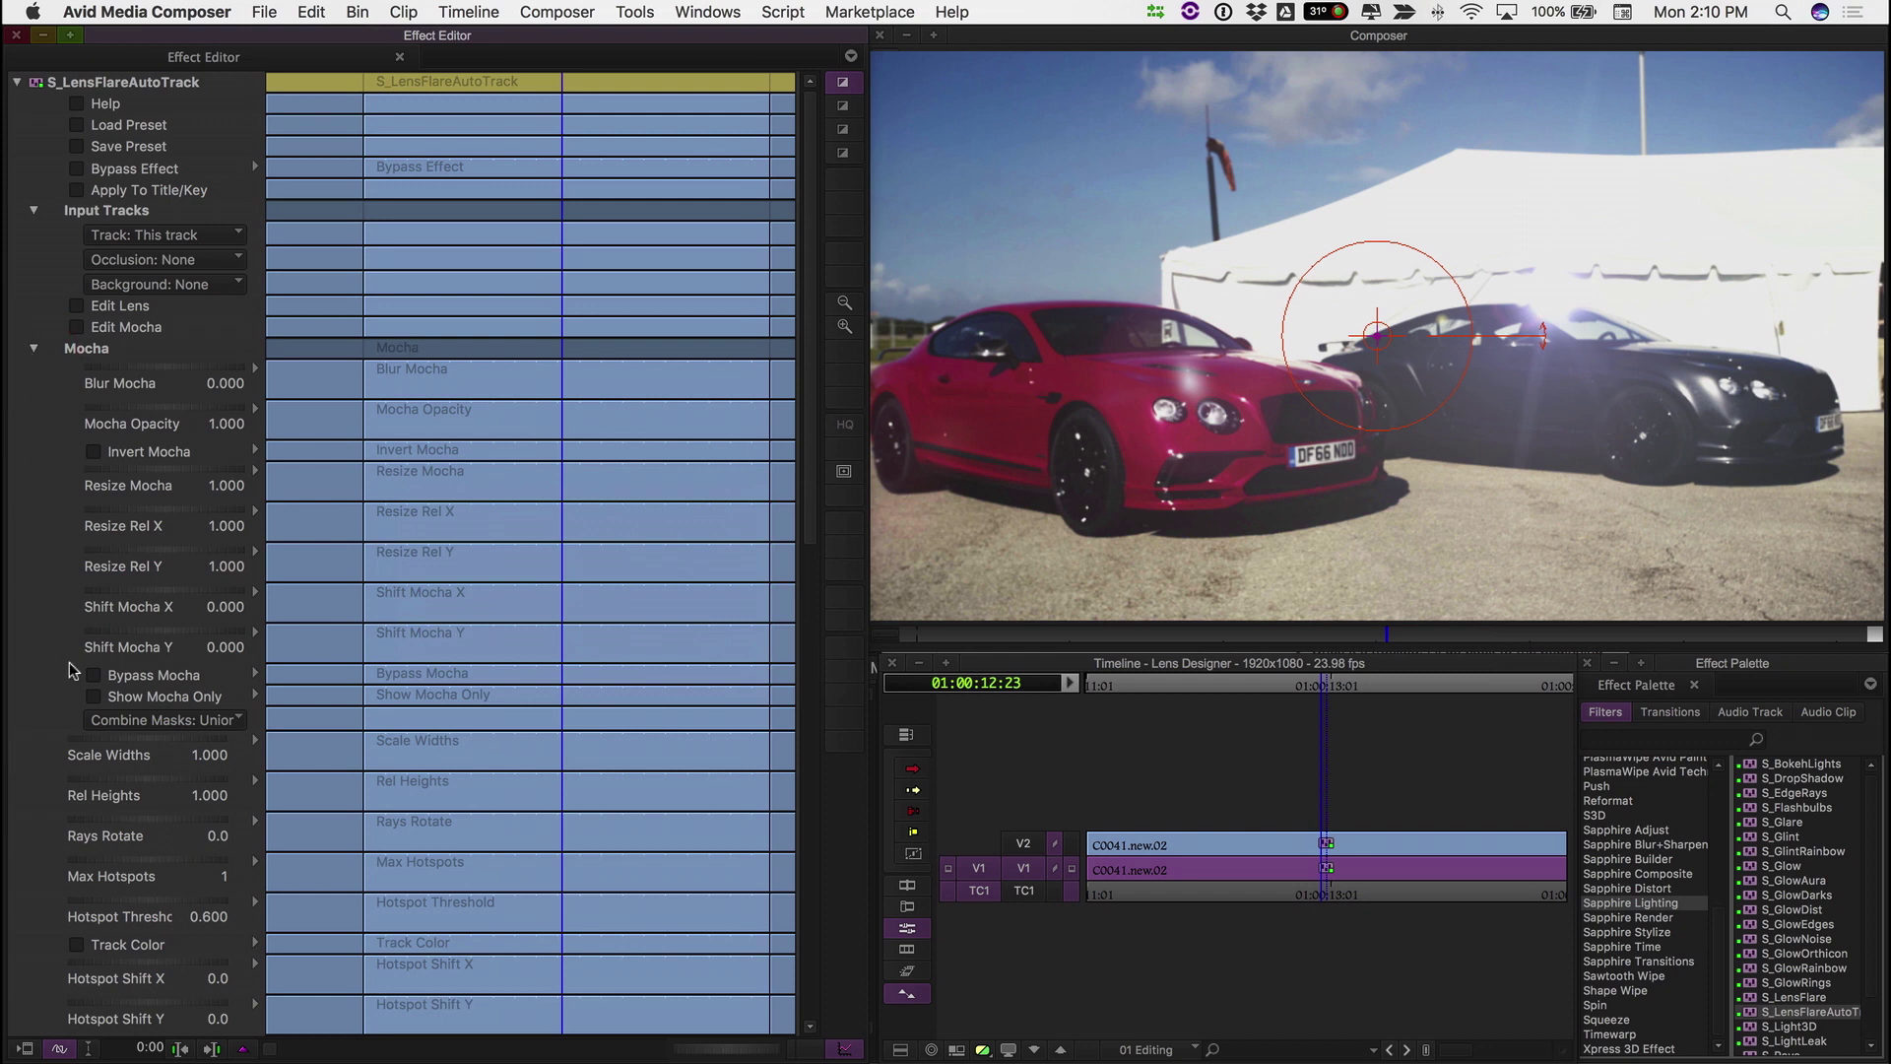
click(92, 698)
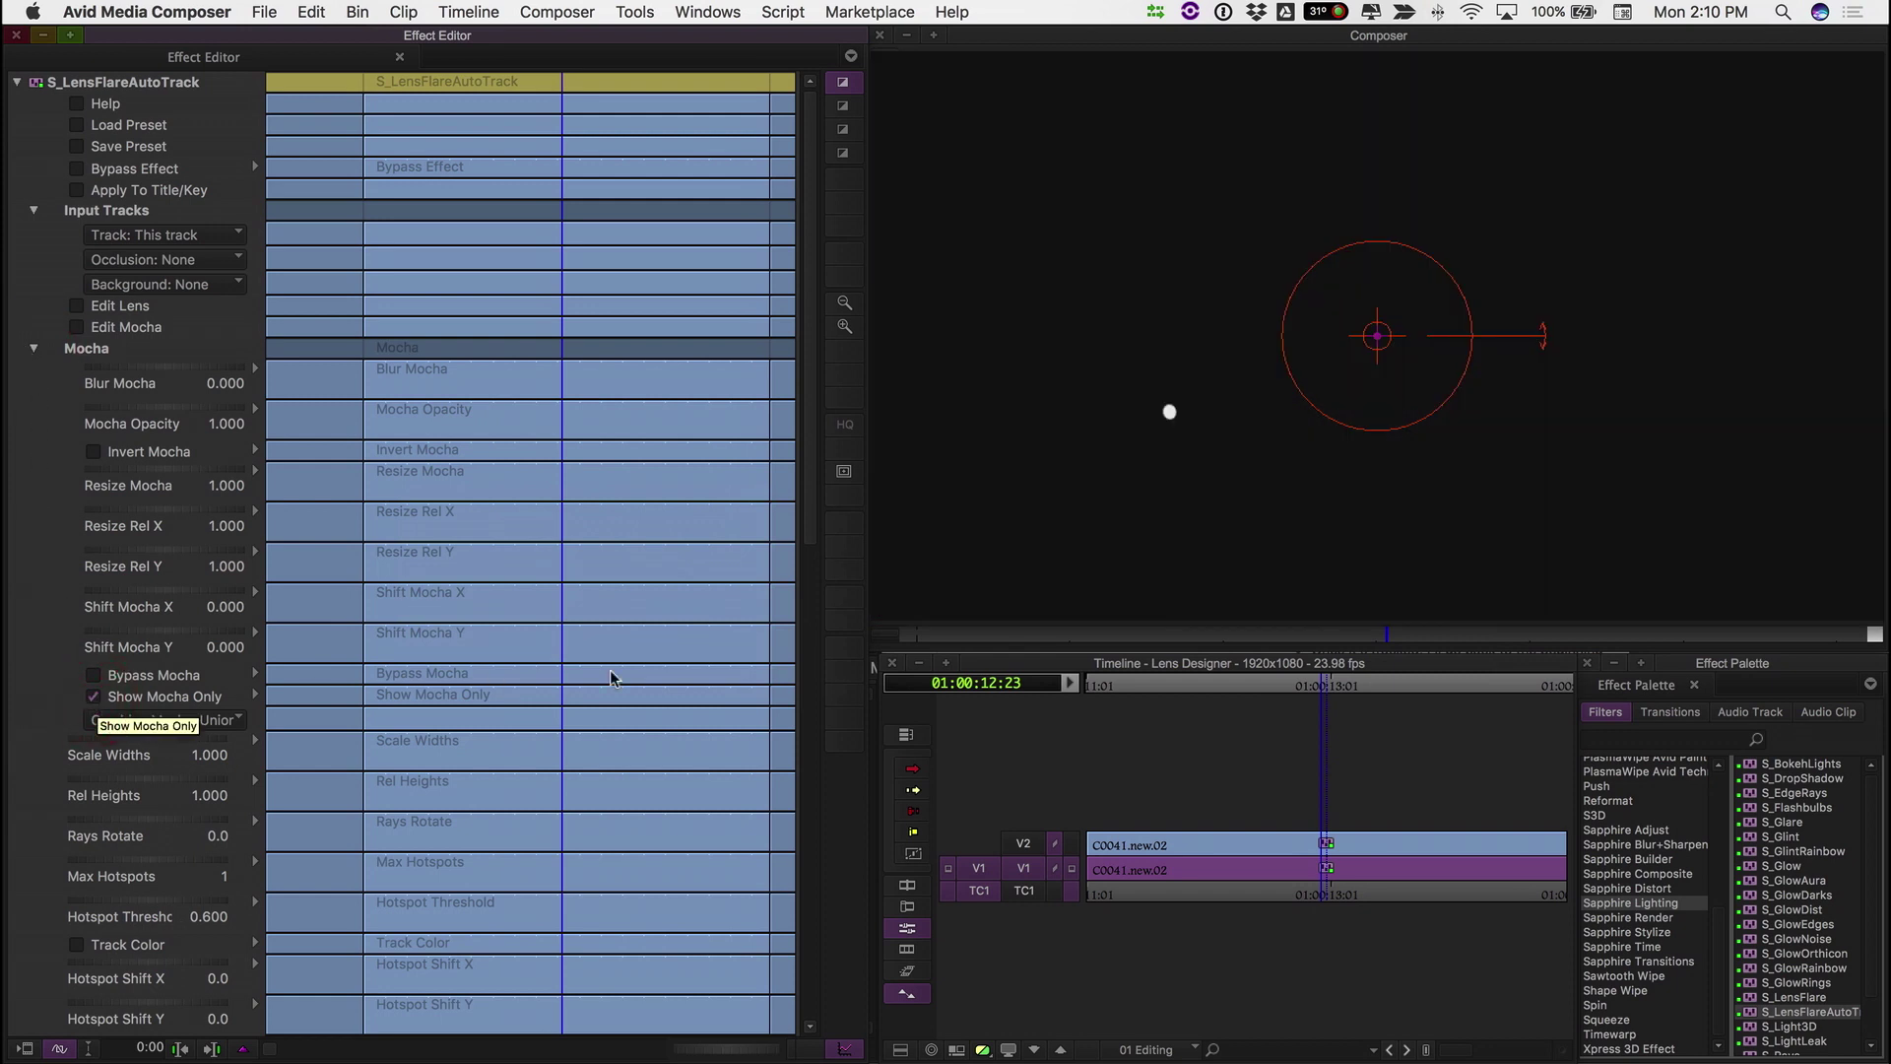
drag(985, 638, 956, 640)
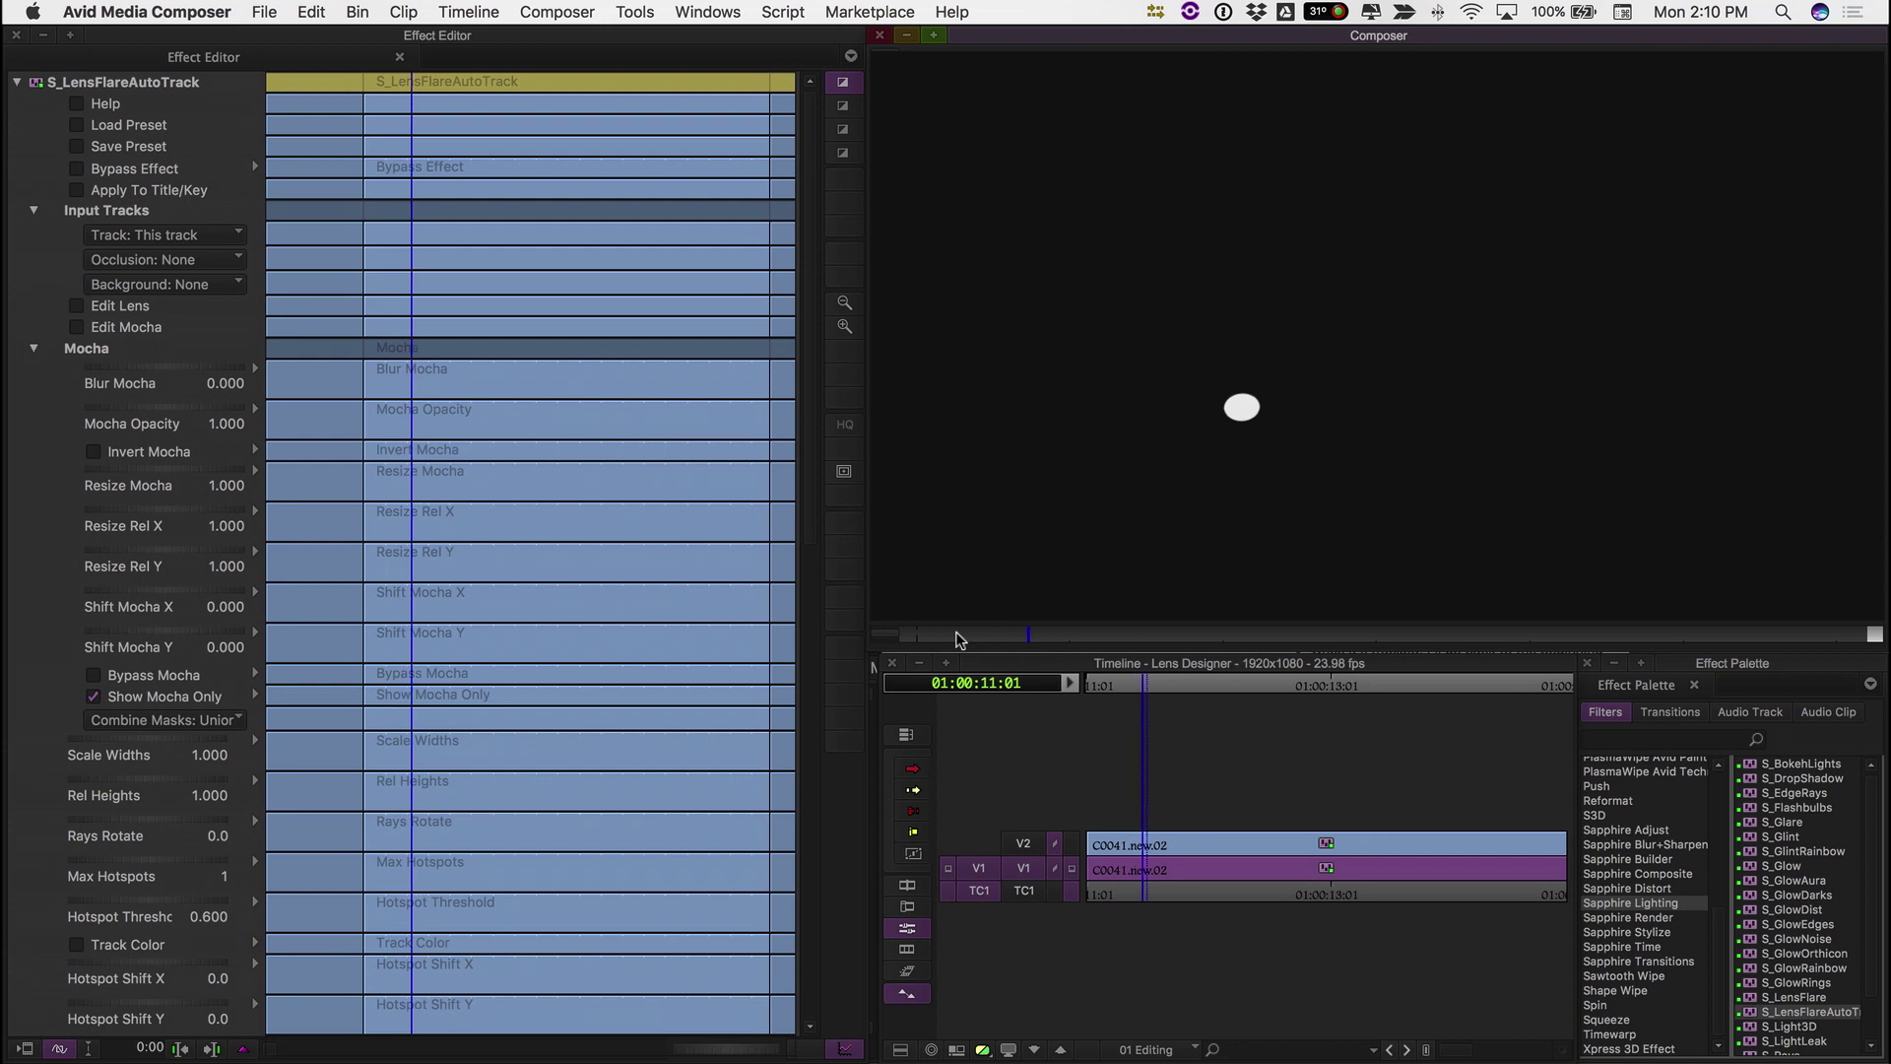
key(space)
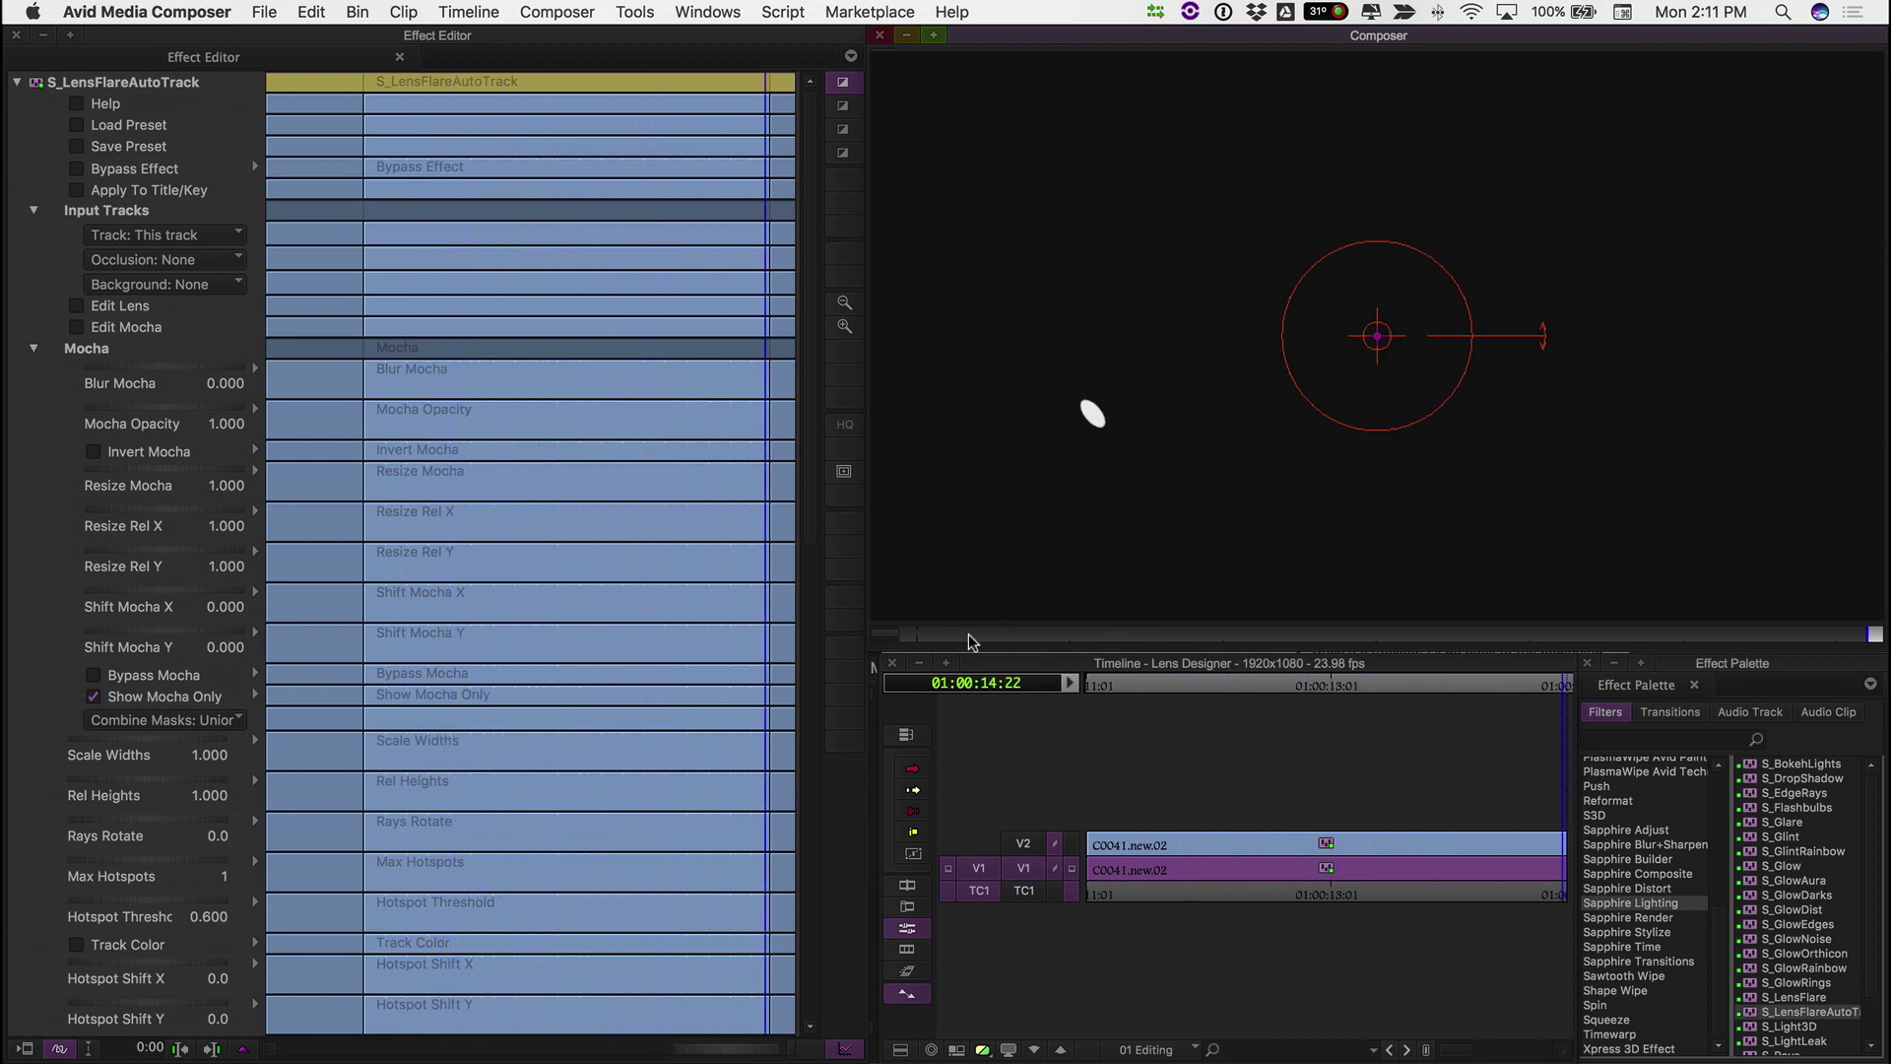
Set the V2 clip's Input Track to 1 track below, check the flare, and launch Edit Lens
click(1018, 889)
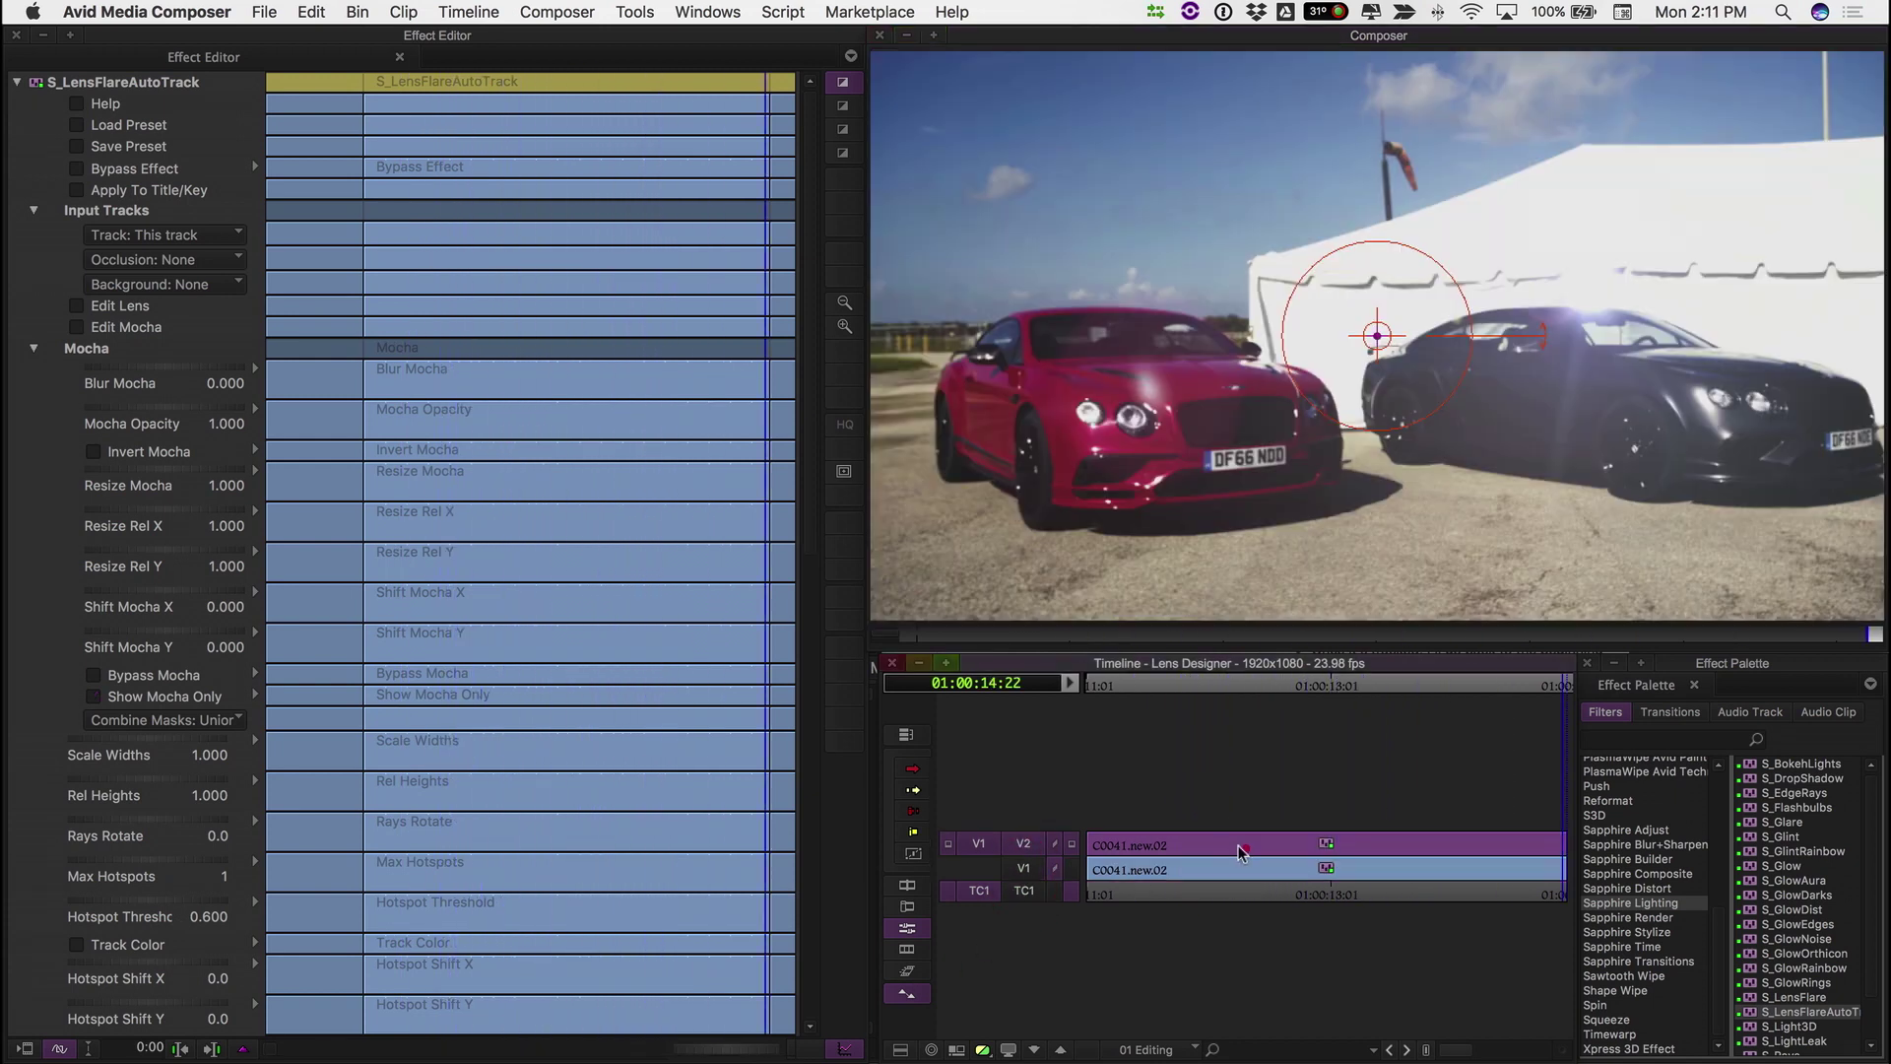
click(1239, 849)
click(237, 234)
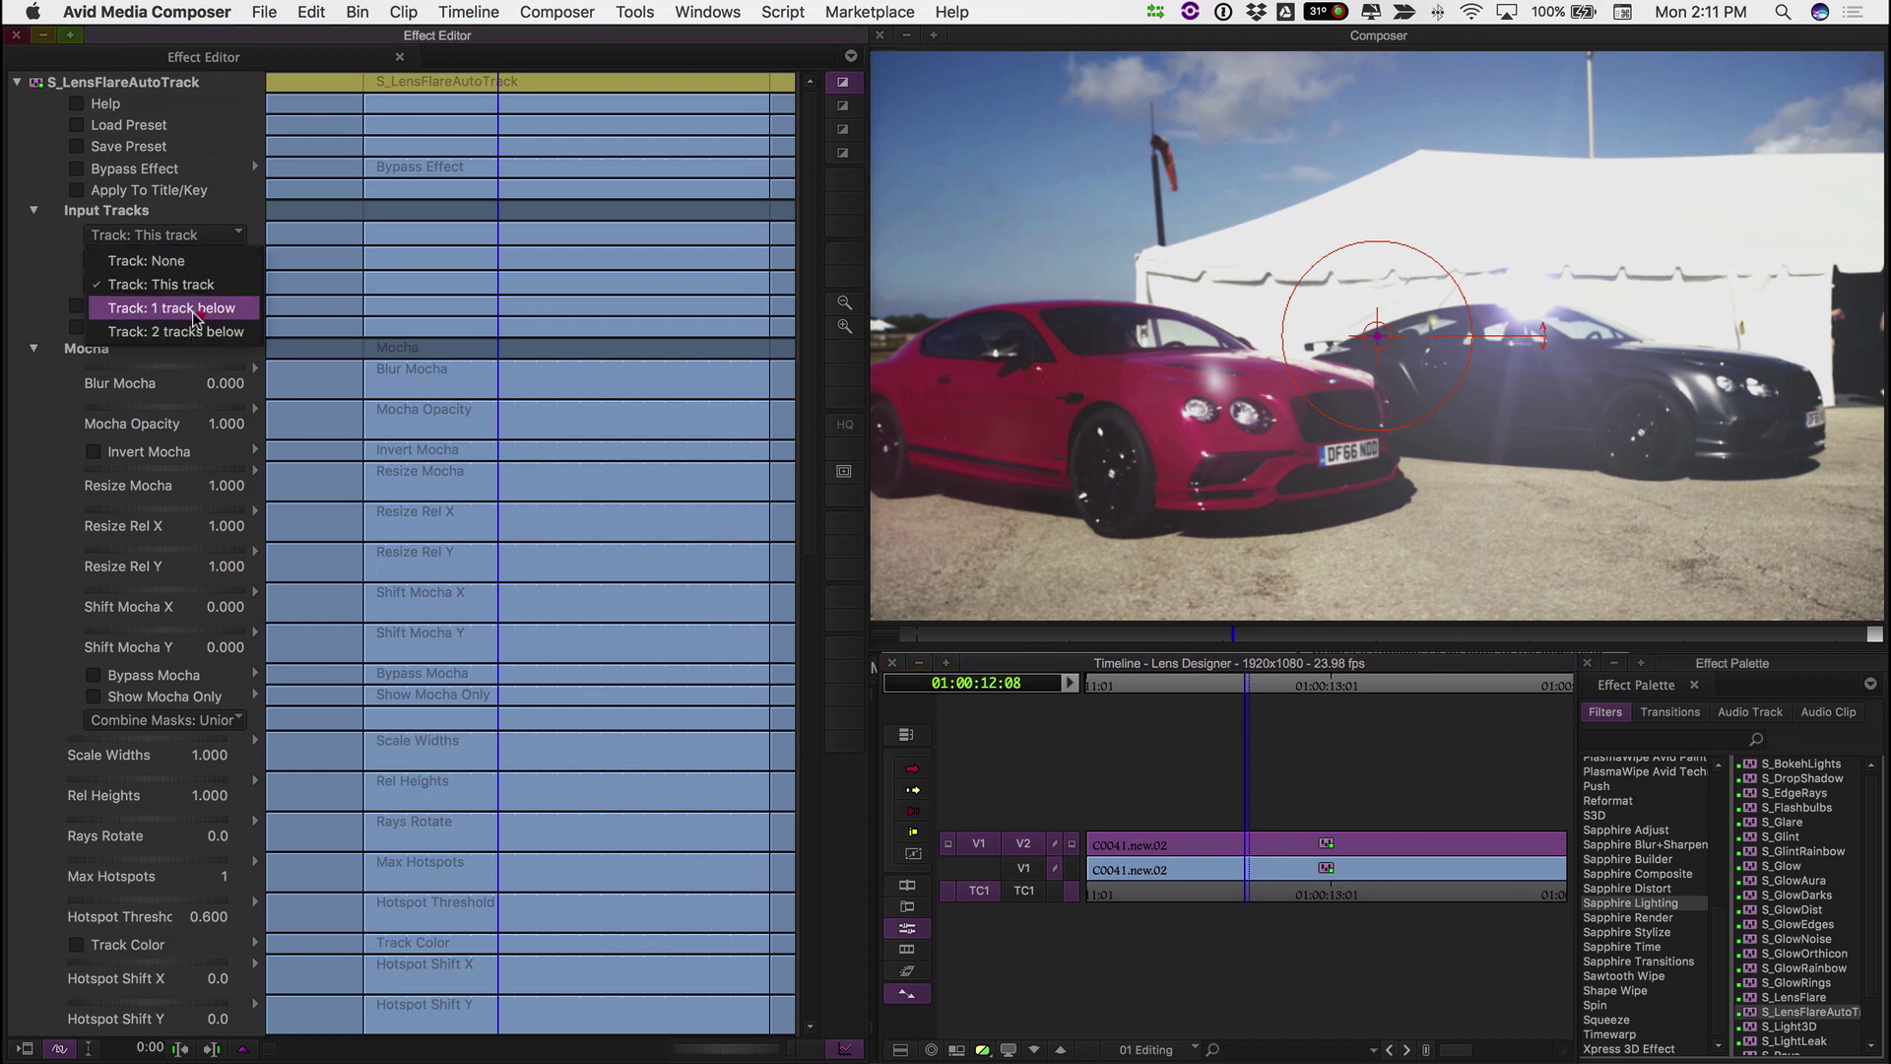
click(197, 307)
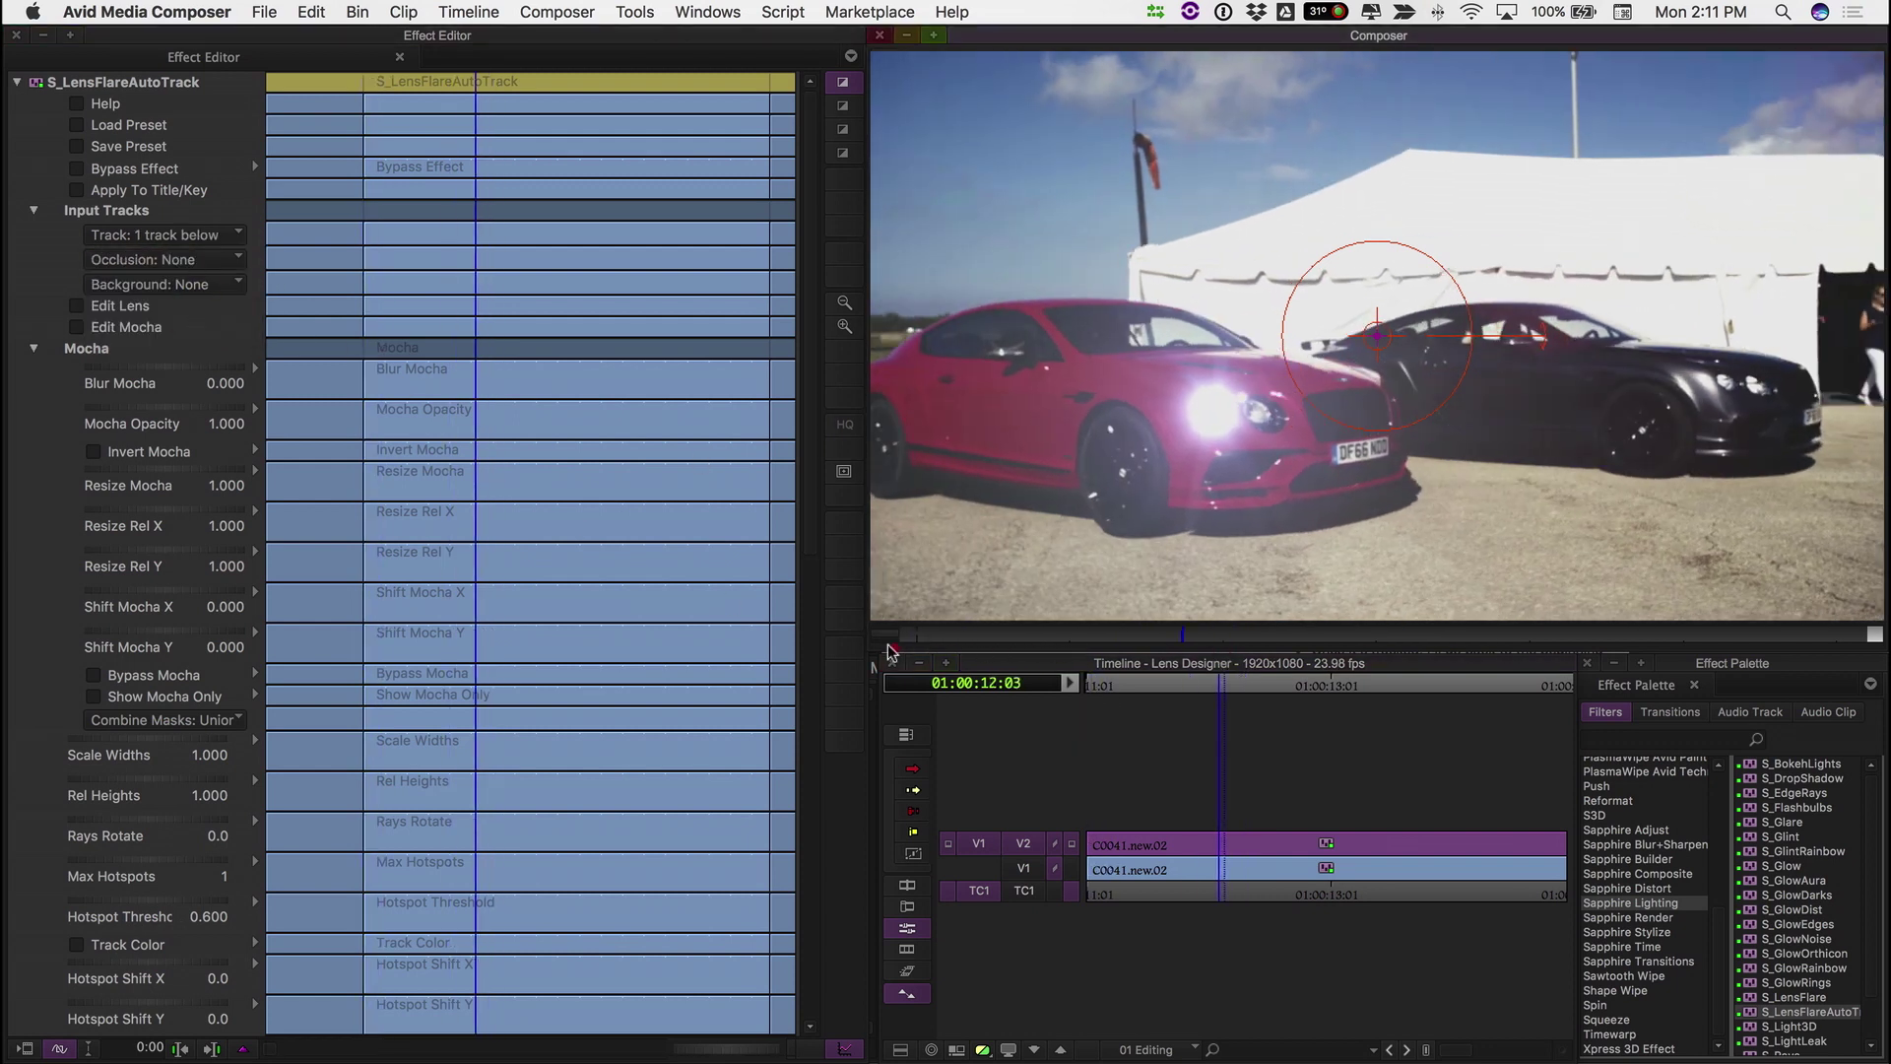
click(1062, 635)
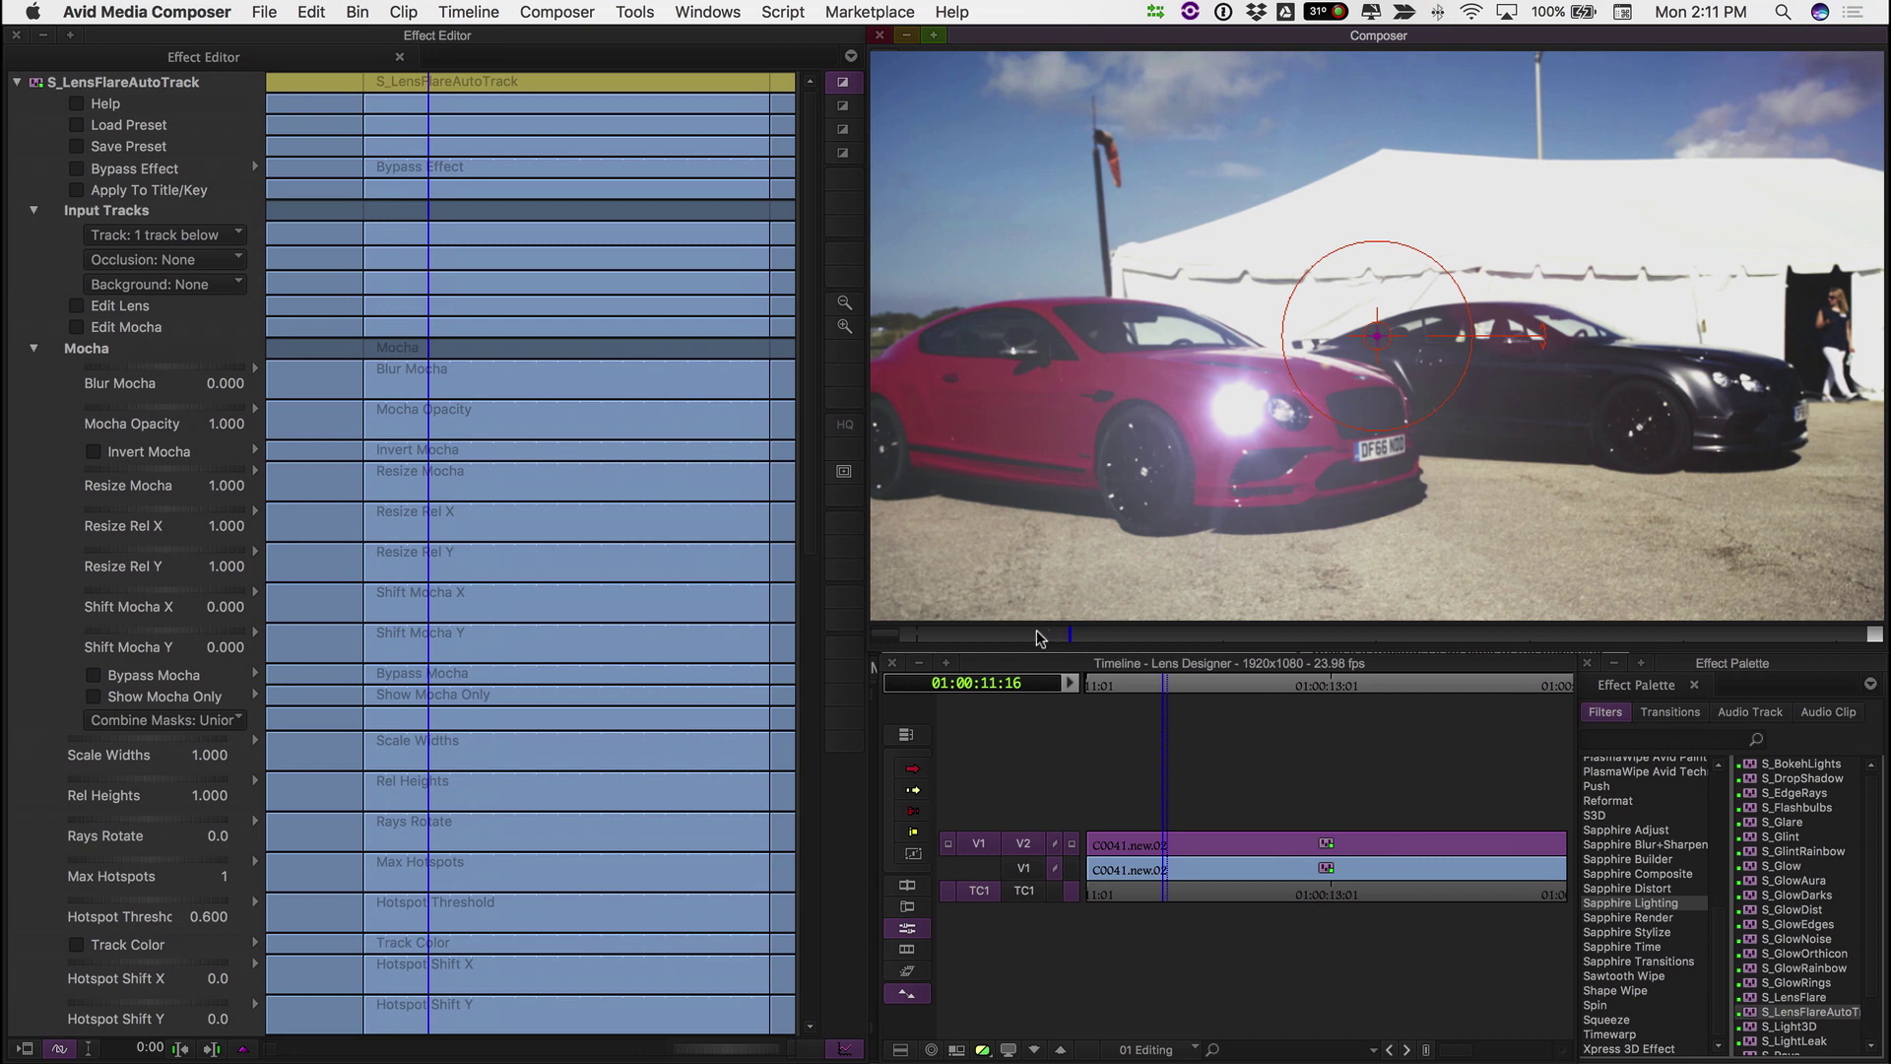
click(75, 308)
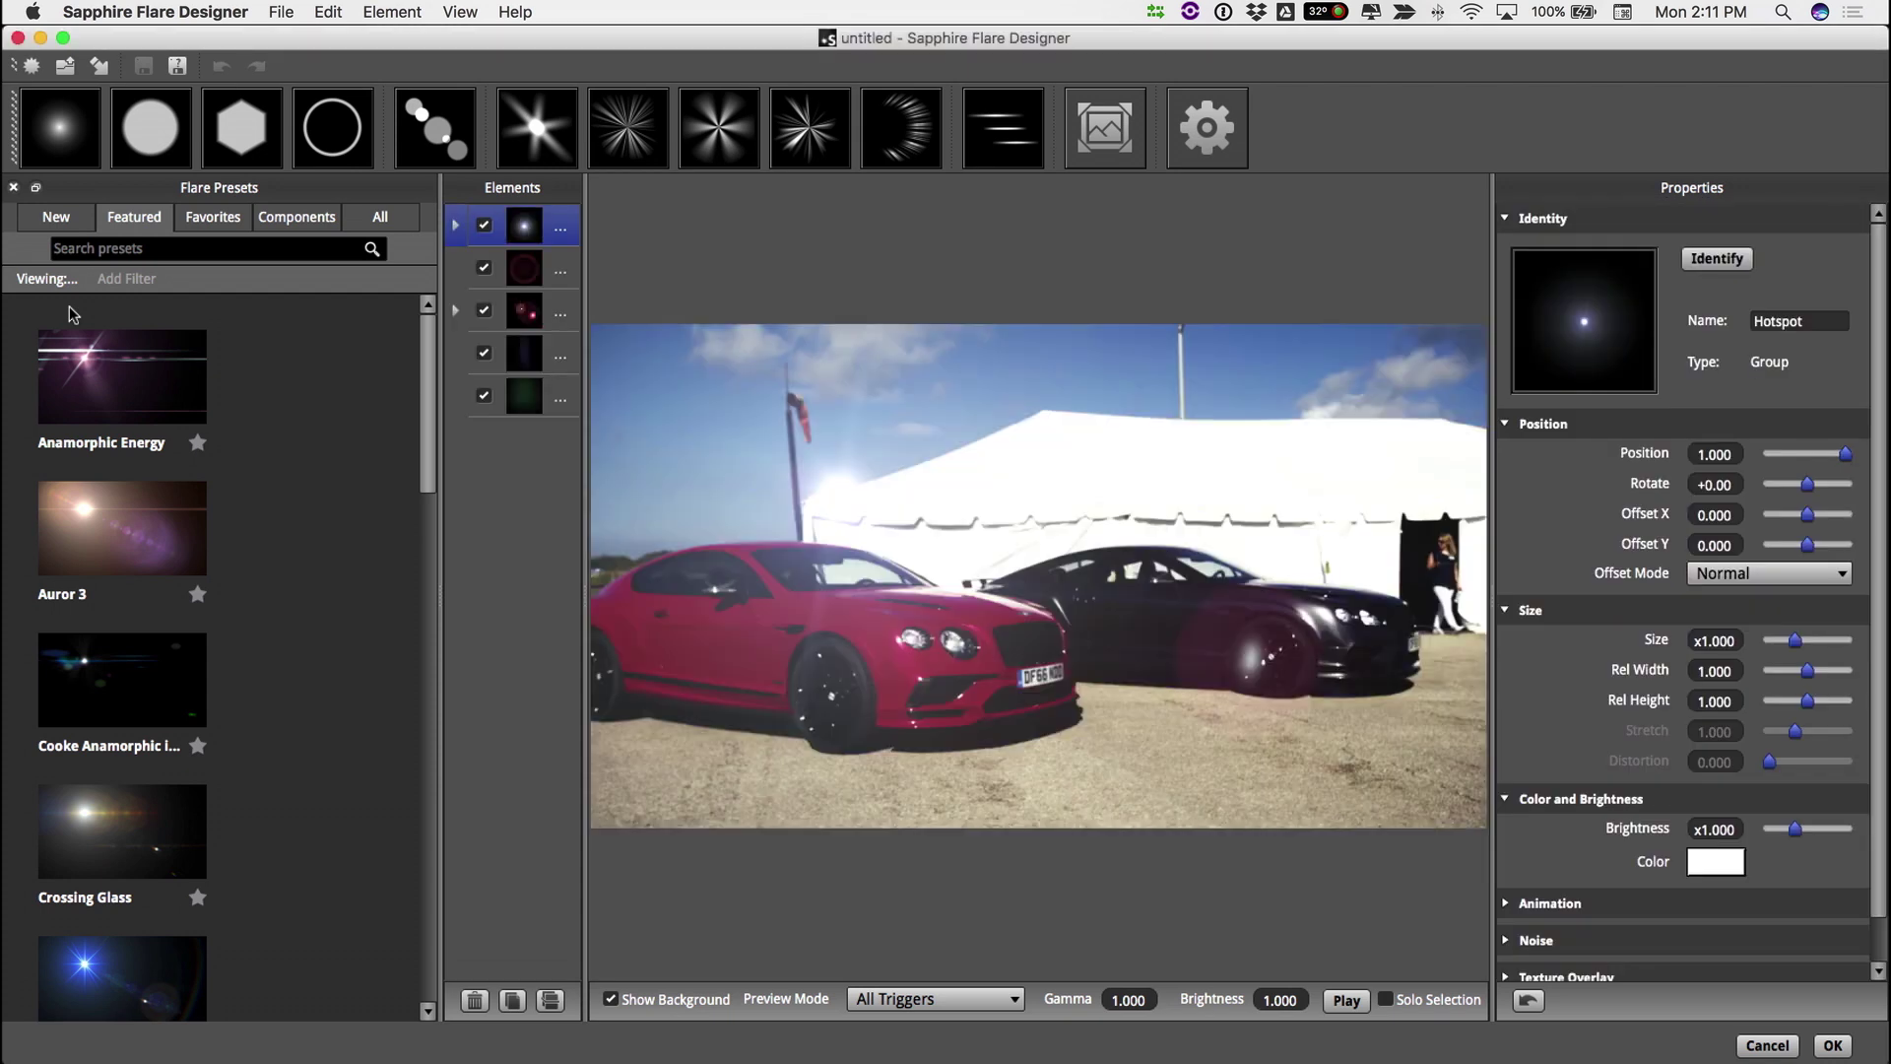
Hide the background image and load the Signal Beacon flare preset
click(611, 1000)
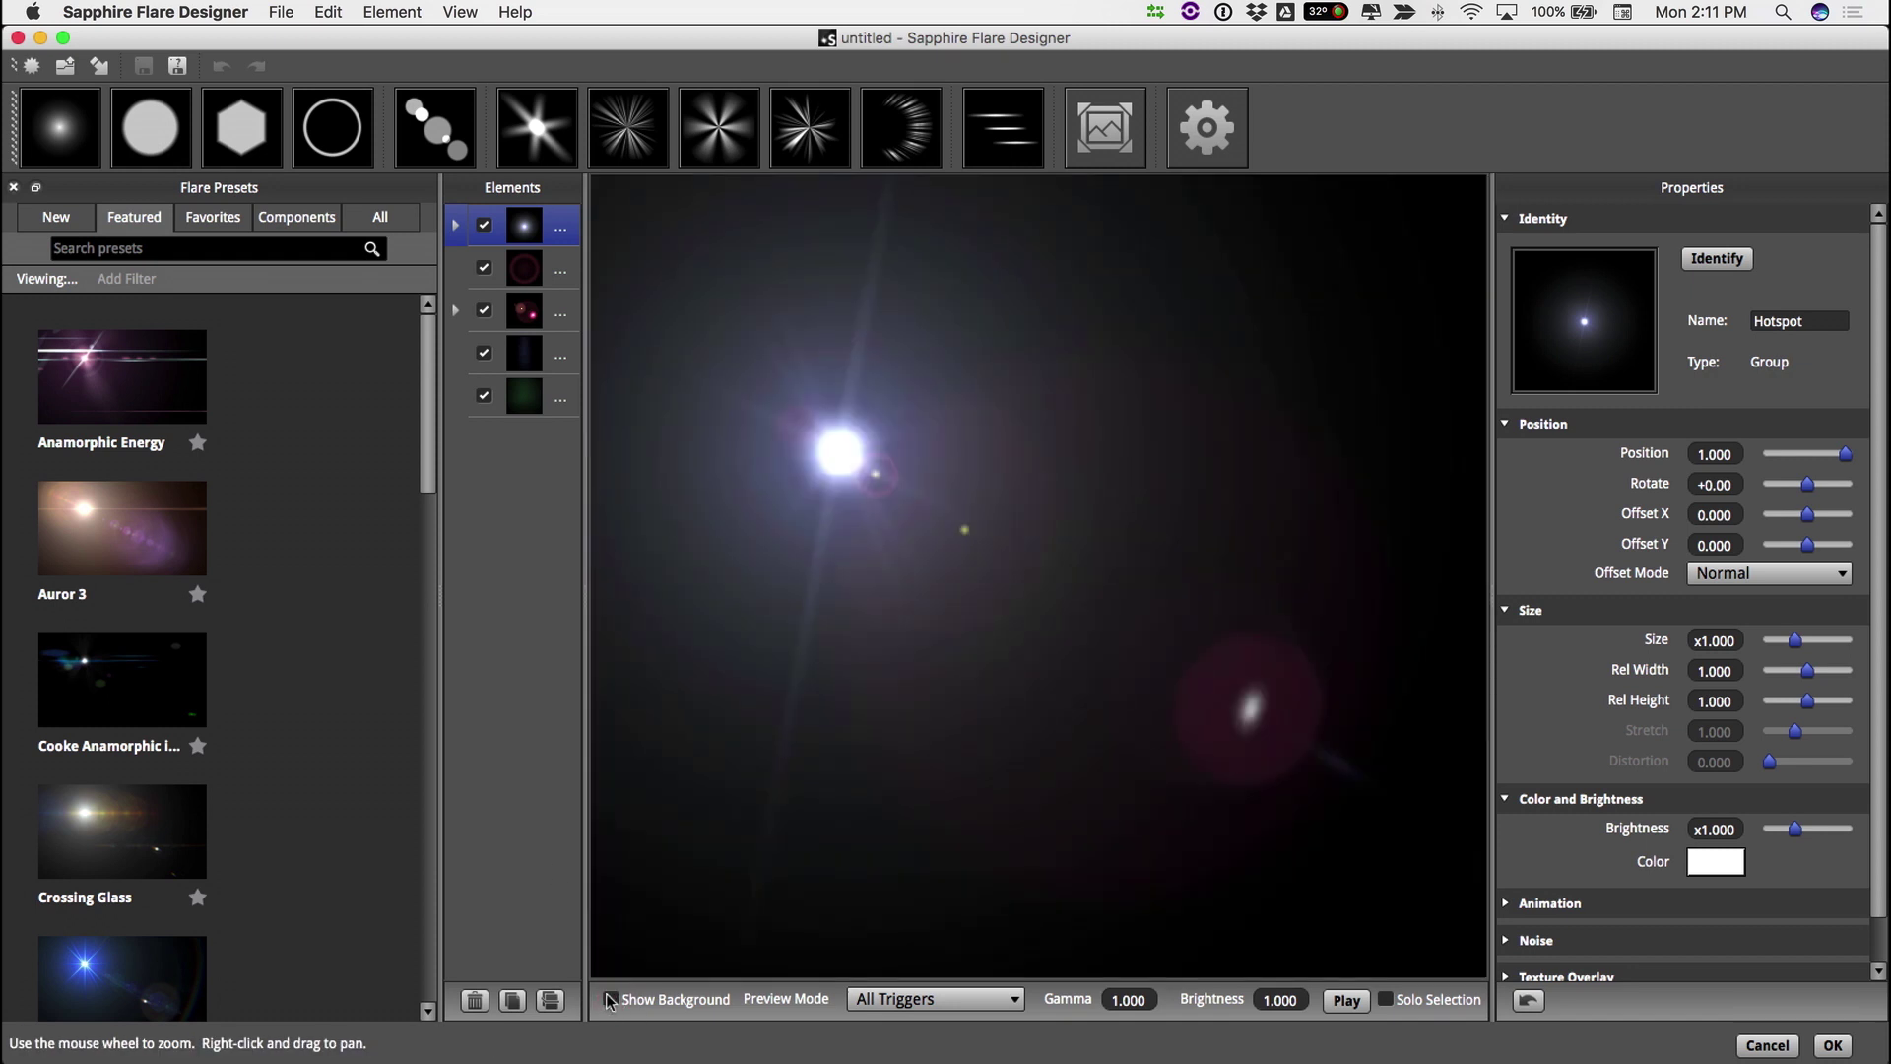
drag(429, 478, 417, 803)
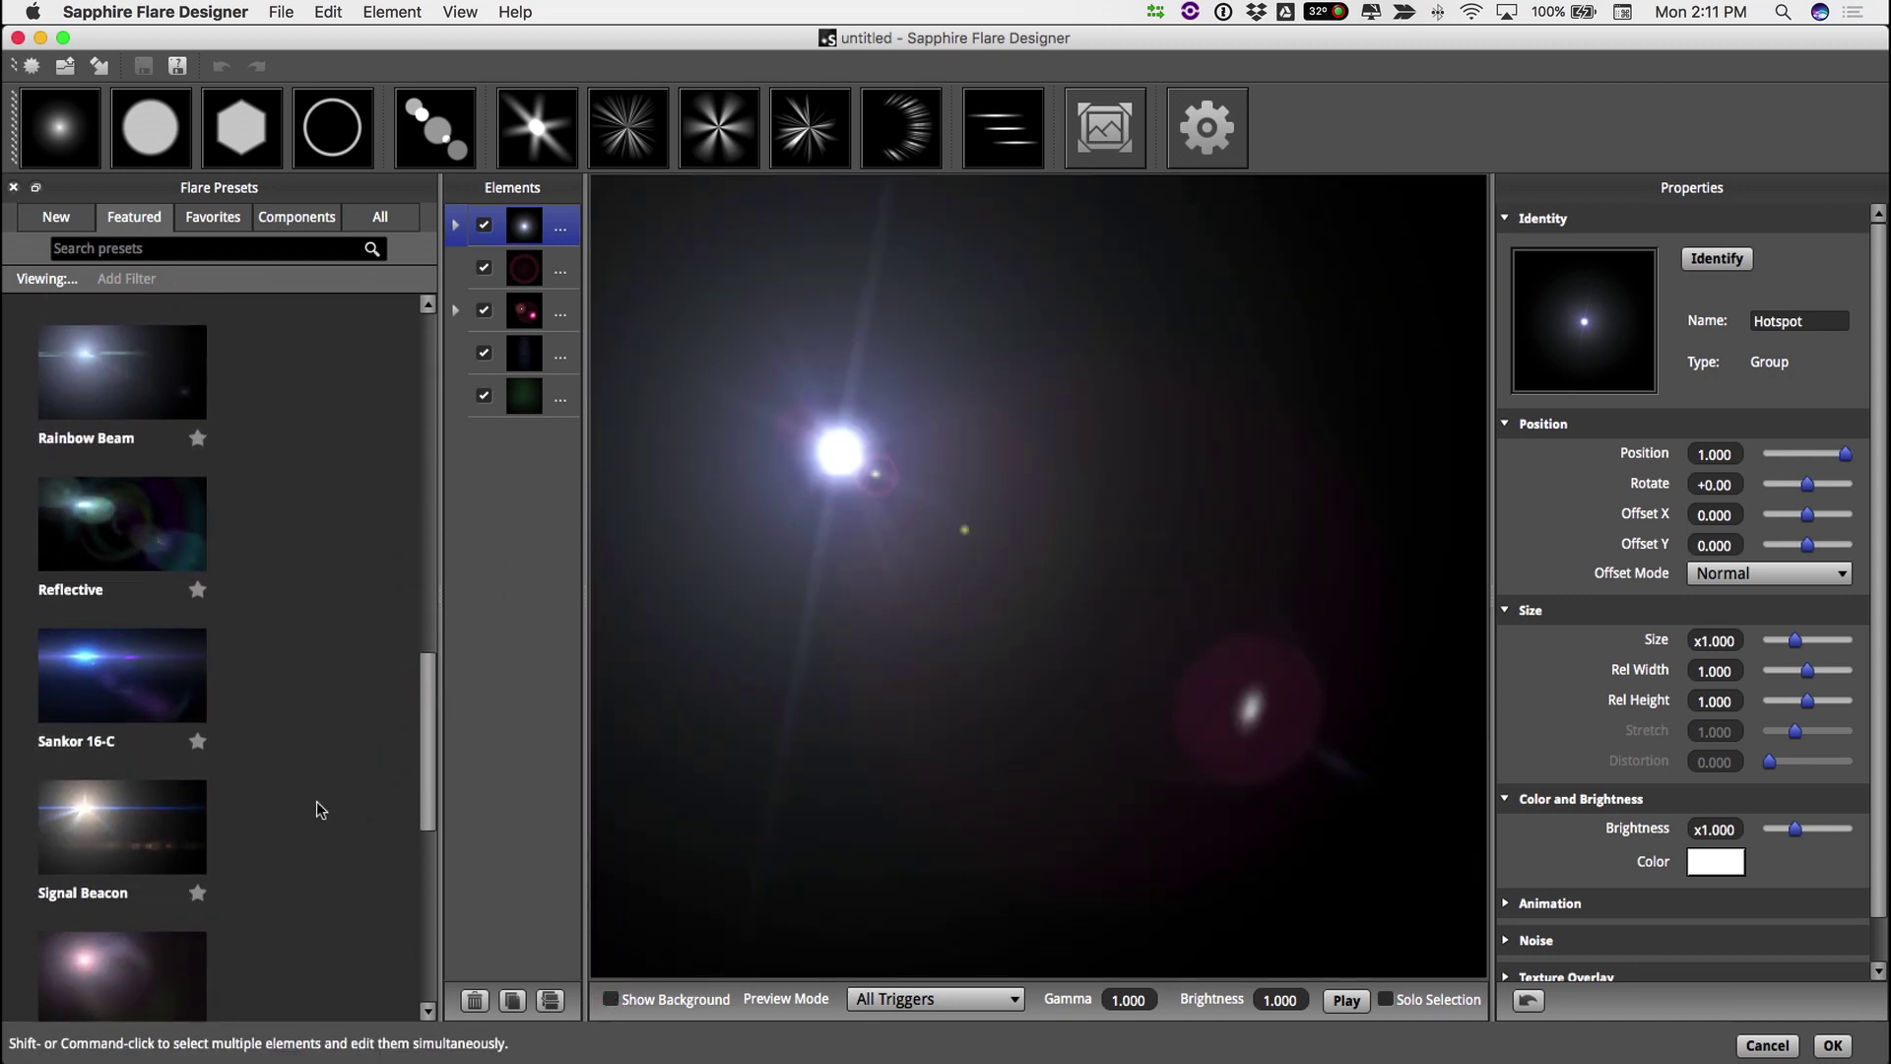
click(128, 840)
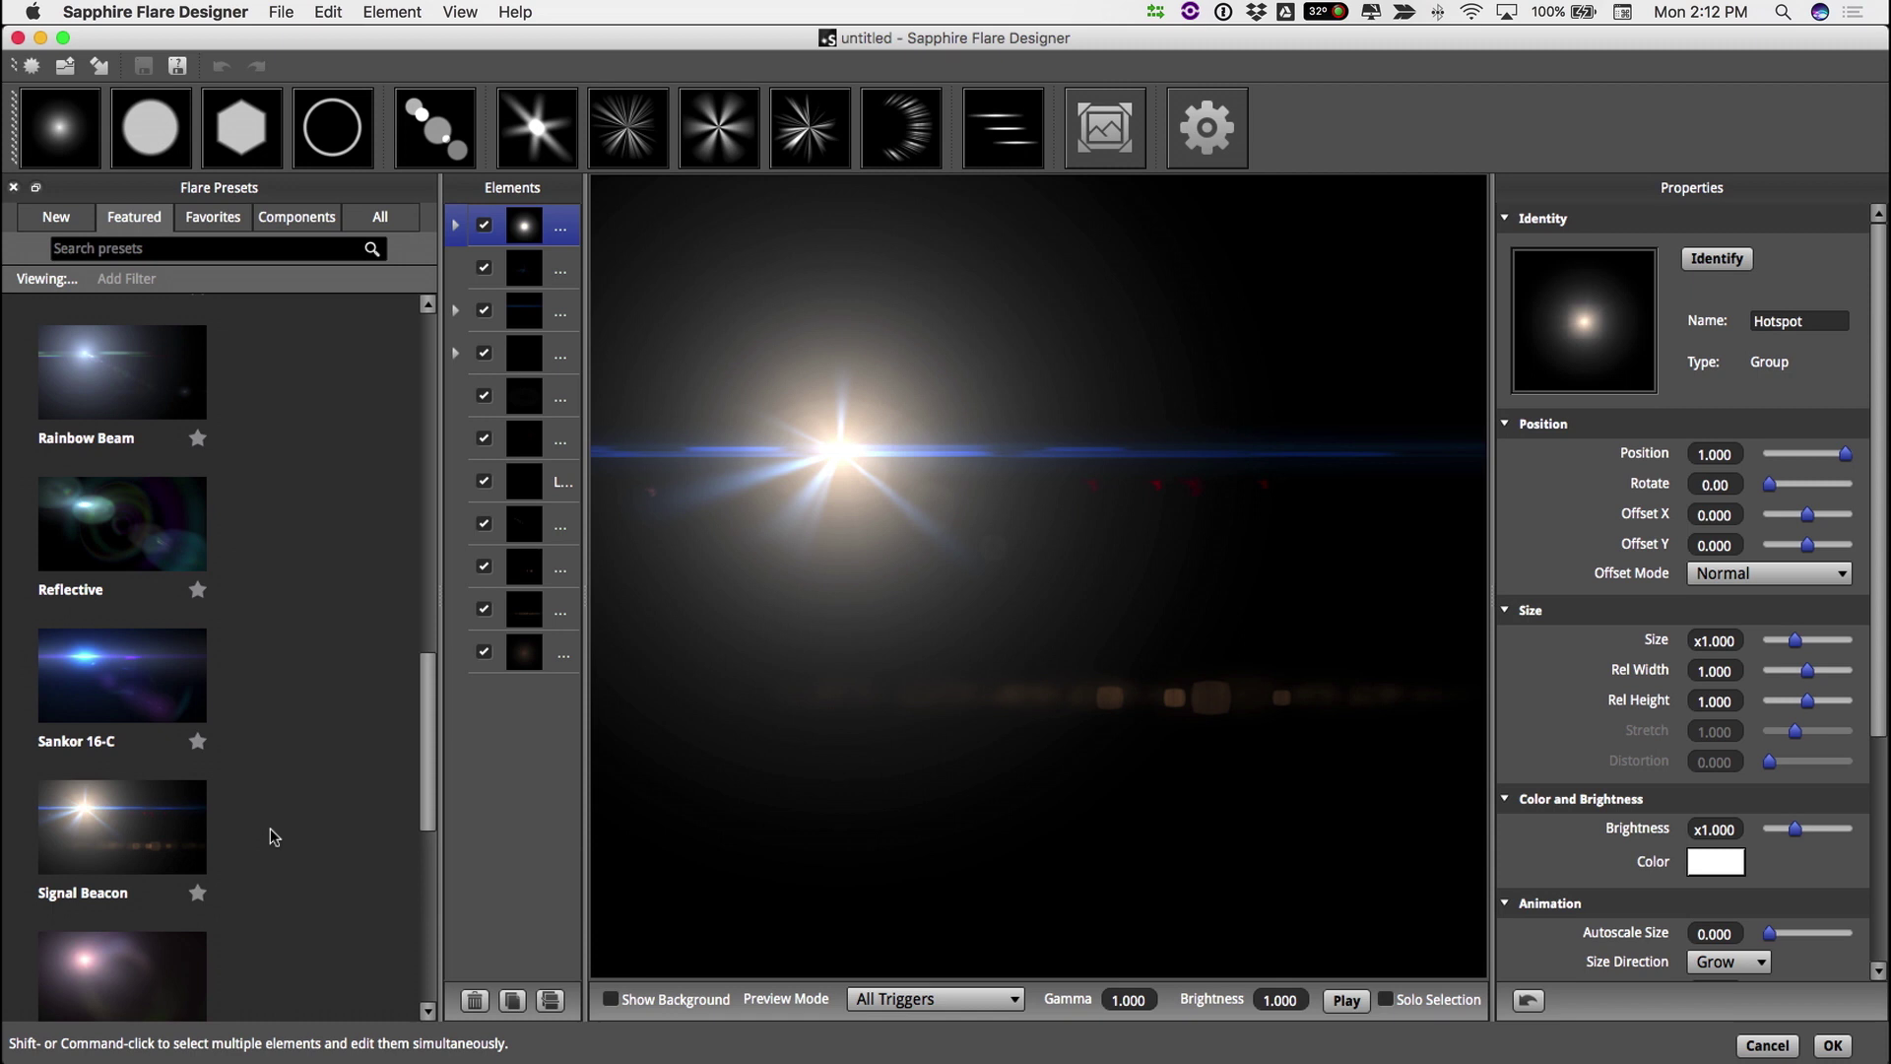
Add a blue Multi Streak, move the flare up and lower the streak
click(994, 135)
drag(837, 421, 811, 325)
drag(1697, 550, 1653, 559)
click(1712, 802)
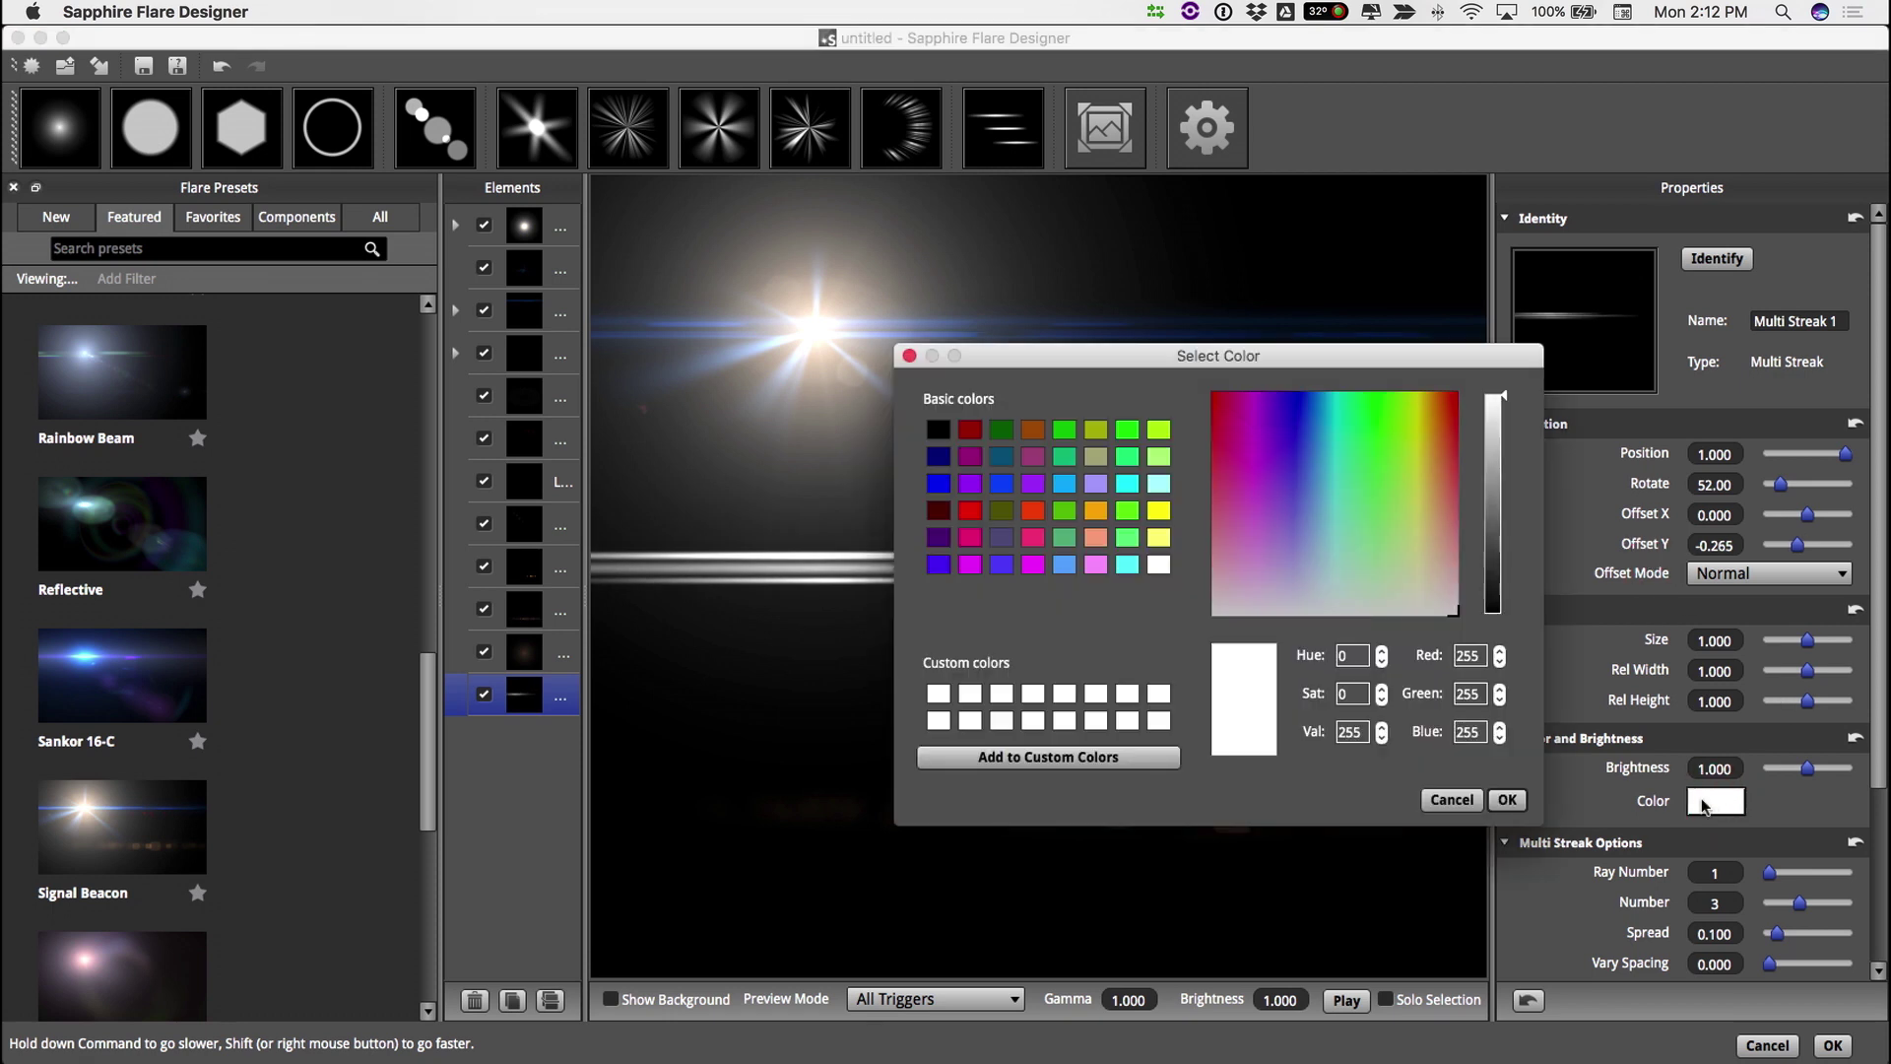
mouse_move(1297, 448)
mouse_down()
mouse_move(1323, 463)
mouse_move(1296, 455)
mouse_up()
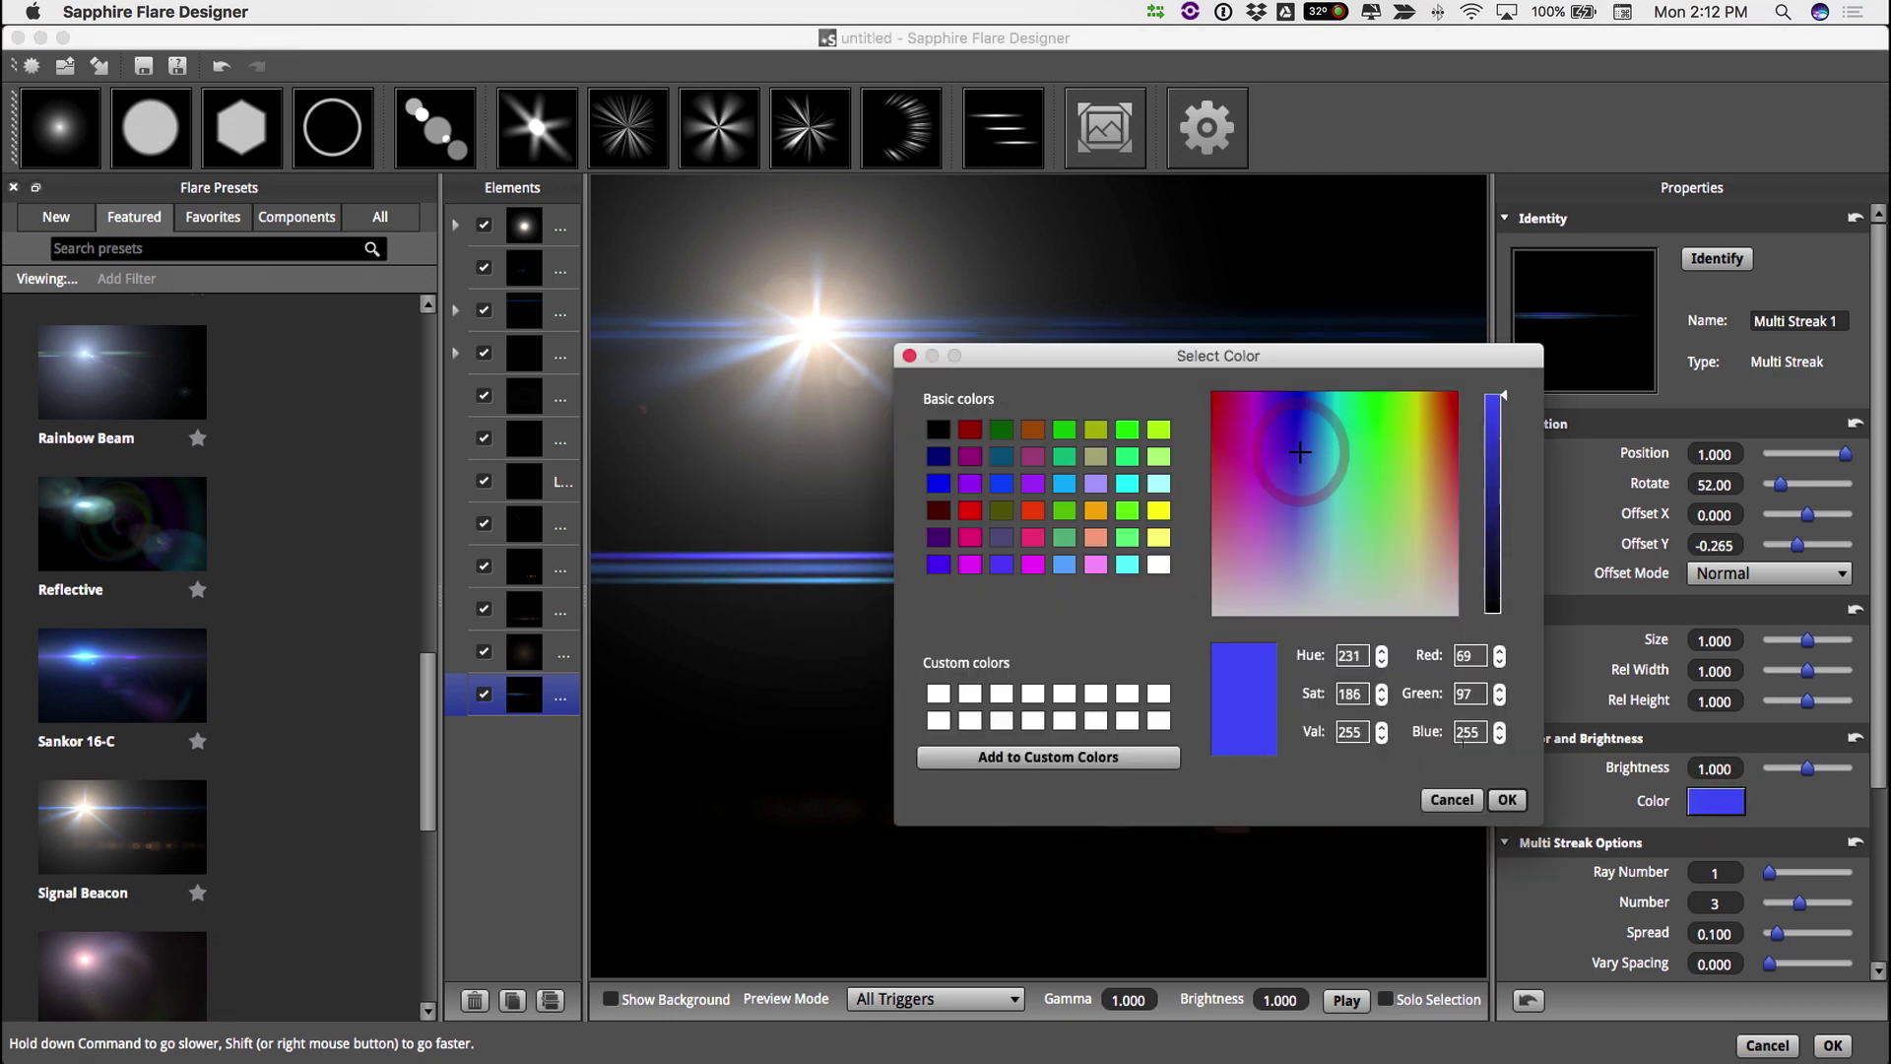
click(1507, 800)
Set Spread to 0.305, Vary Size to 0.920, raise Vary Hue, and accept the flare
scroll(1879, 807, down, 1)
scroll(1878, 808, down, 5)
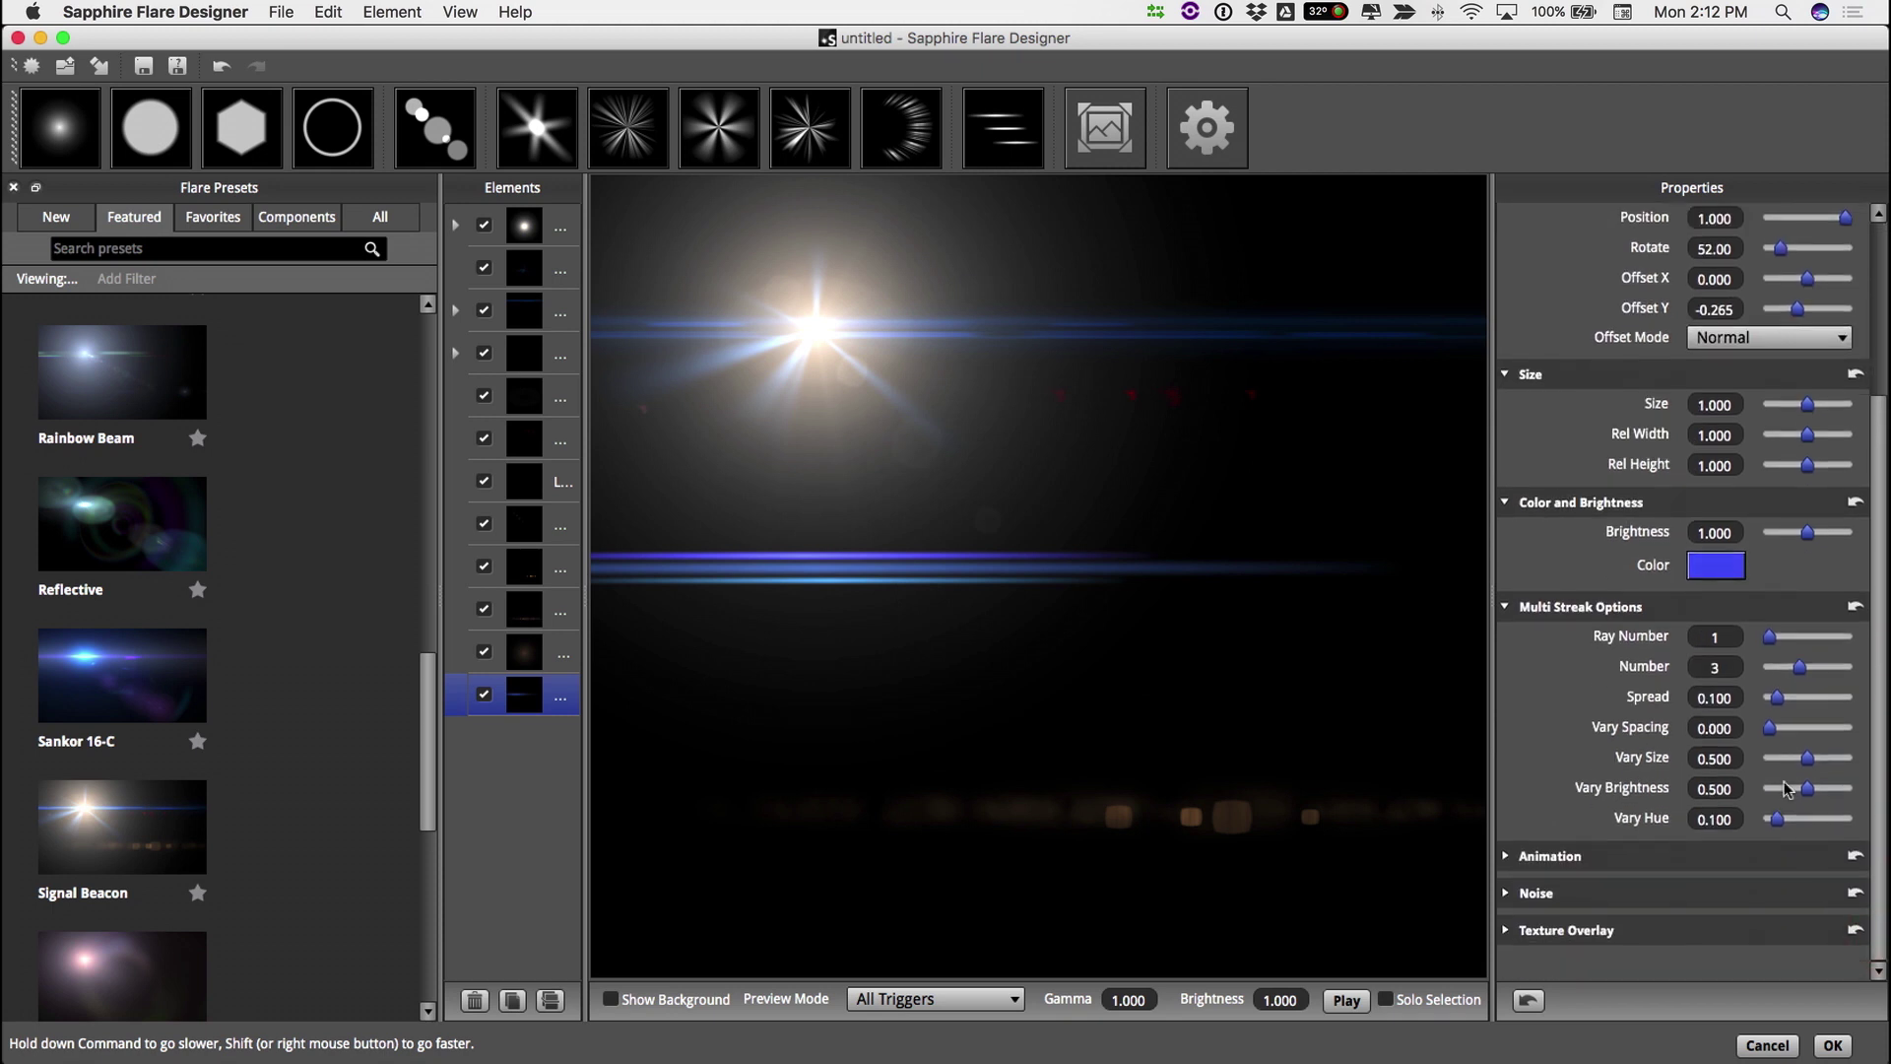
drag(1777, 697, 1793, 697)
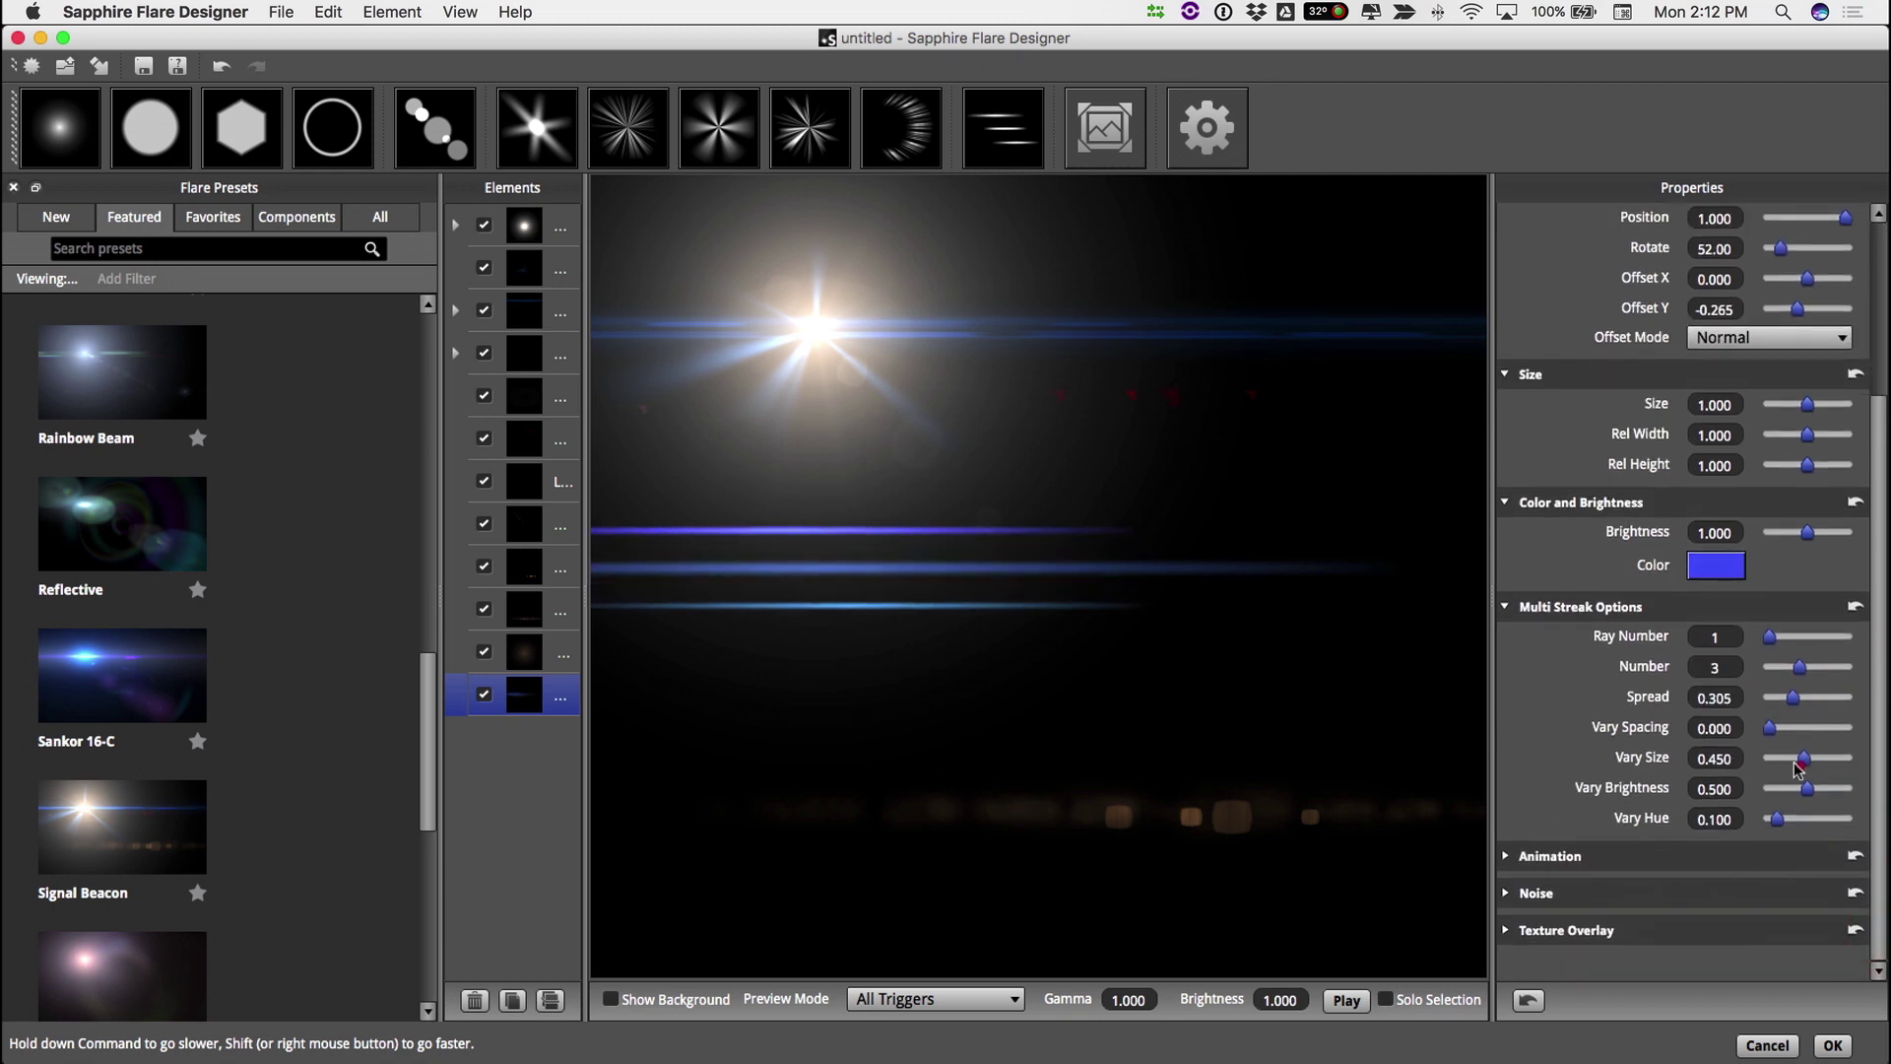
drag(1798, 767, 1839, 759)
drag(1778, 819, 1790, 824)
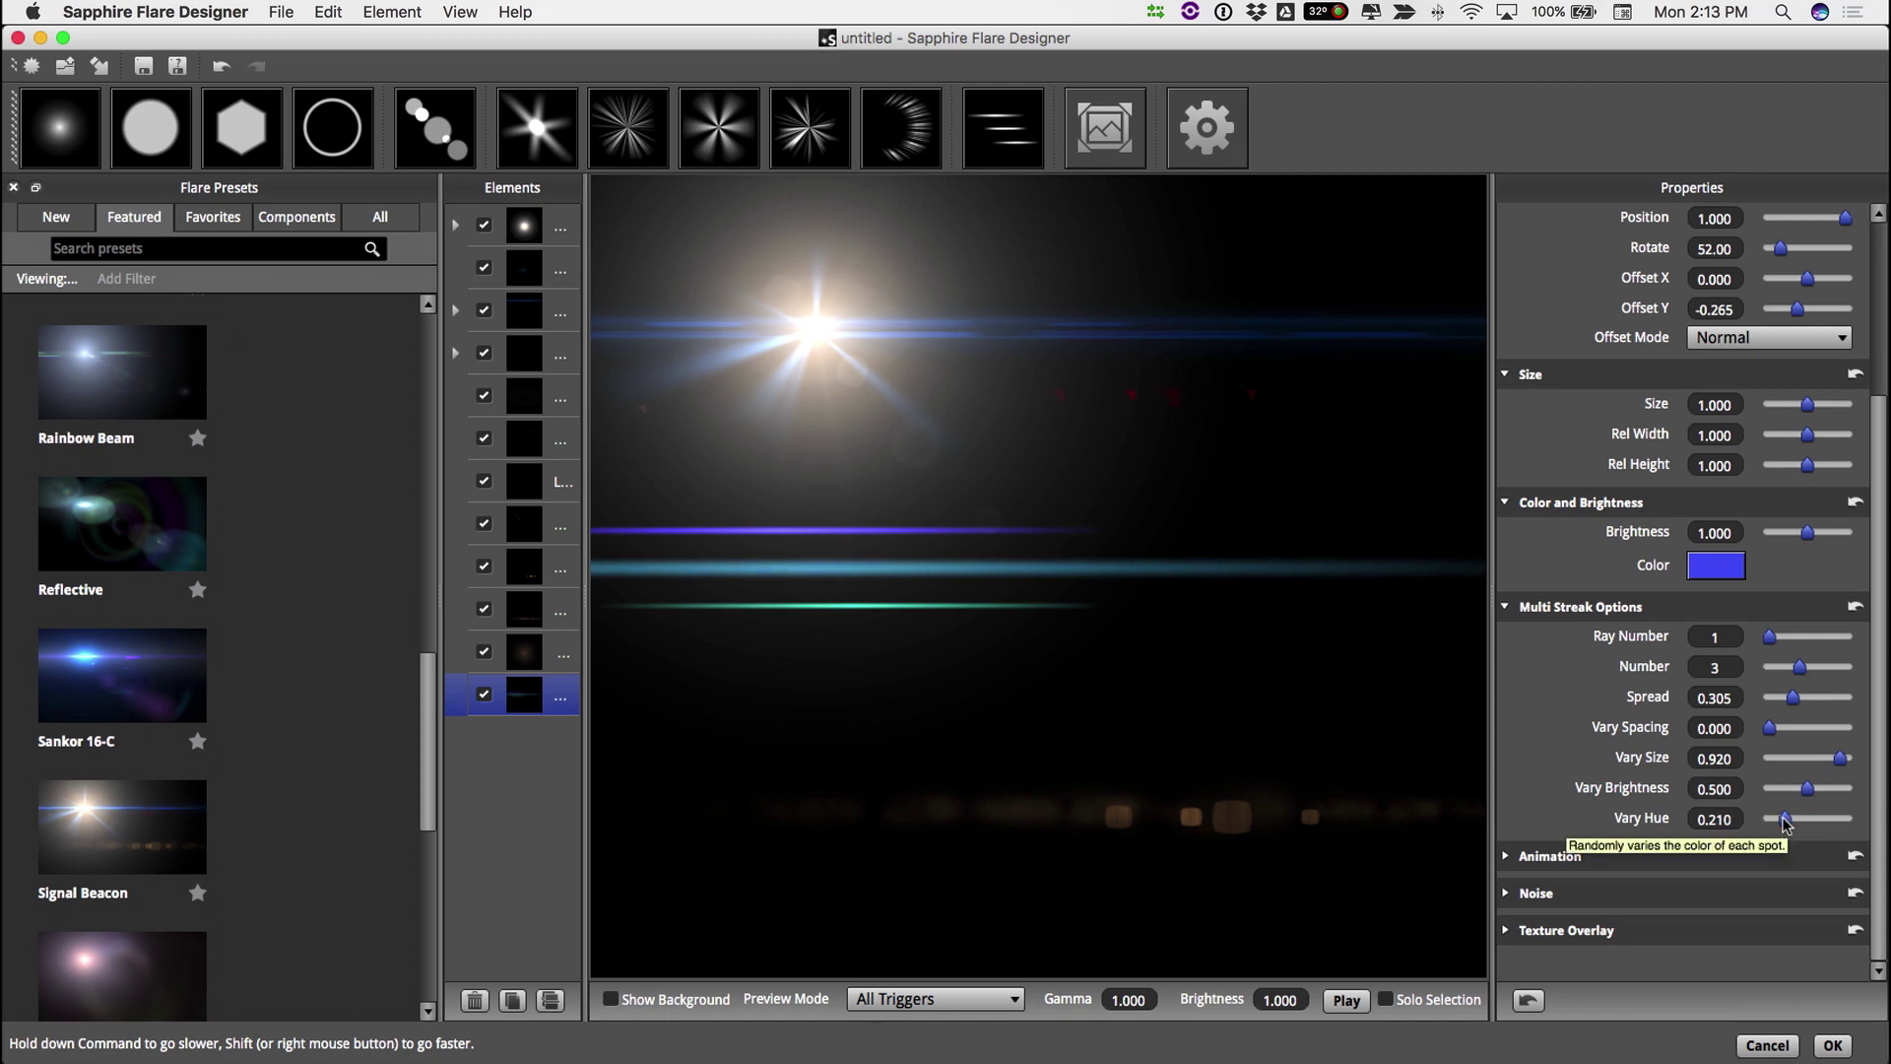
scroll(1773, 749, up, 5)
click(1832, 1046)
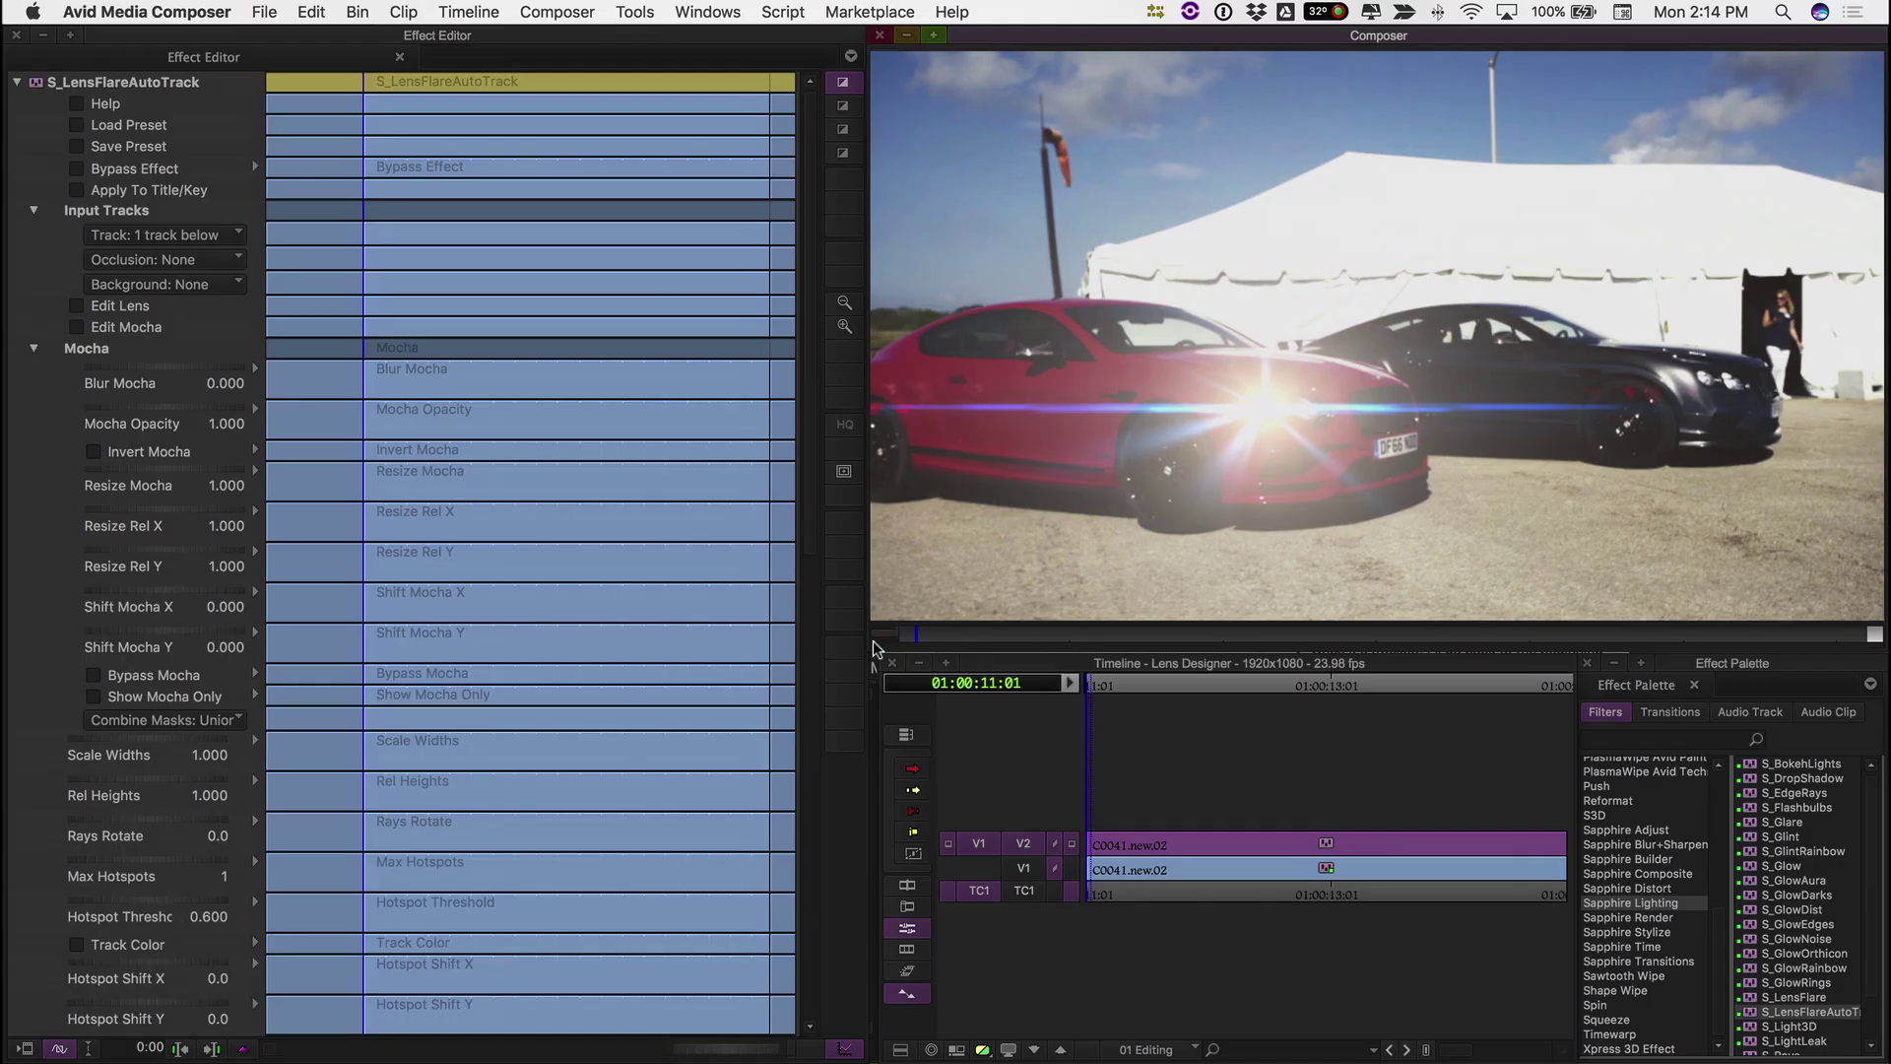
Play the flare over the red car, then add an AnimatedShape node to the Effect Builder workspace
key(space)
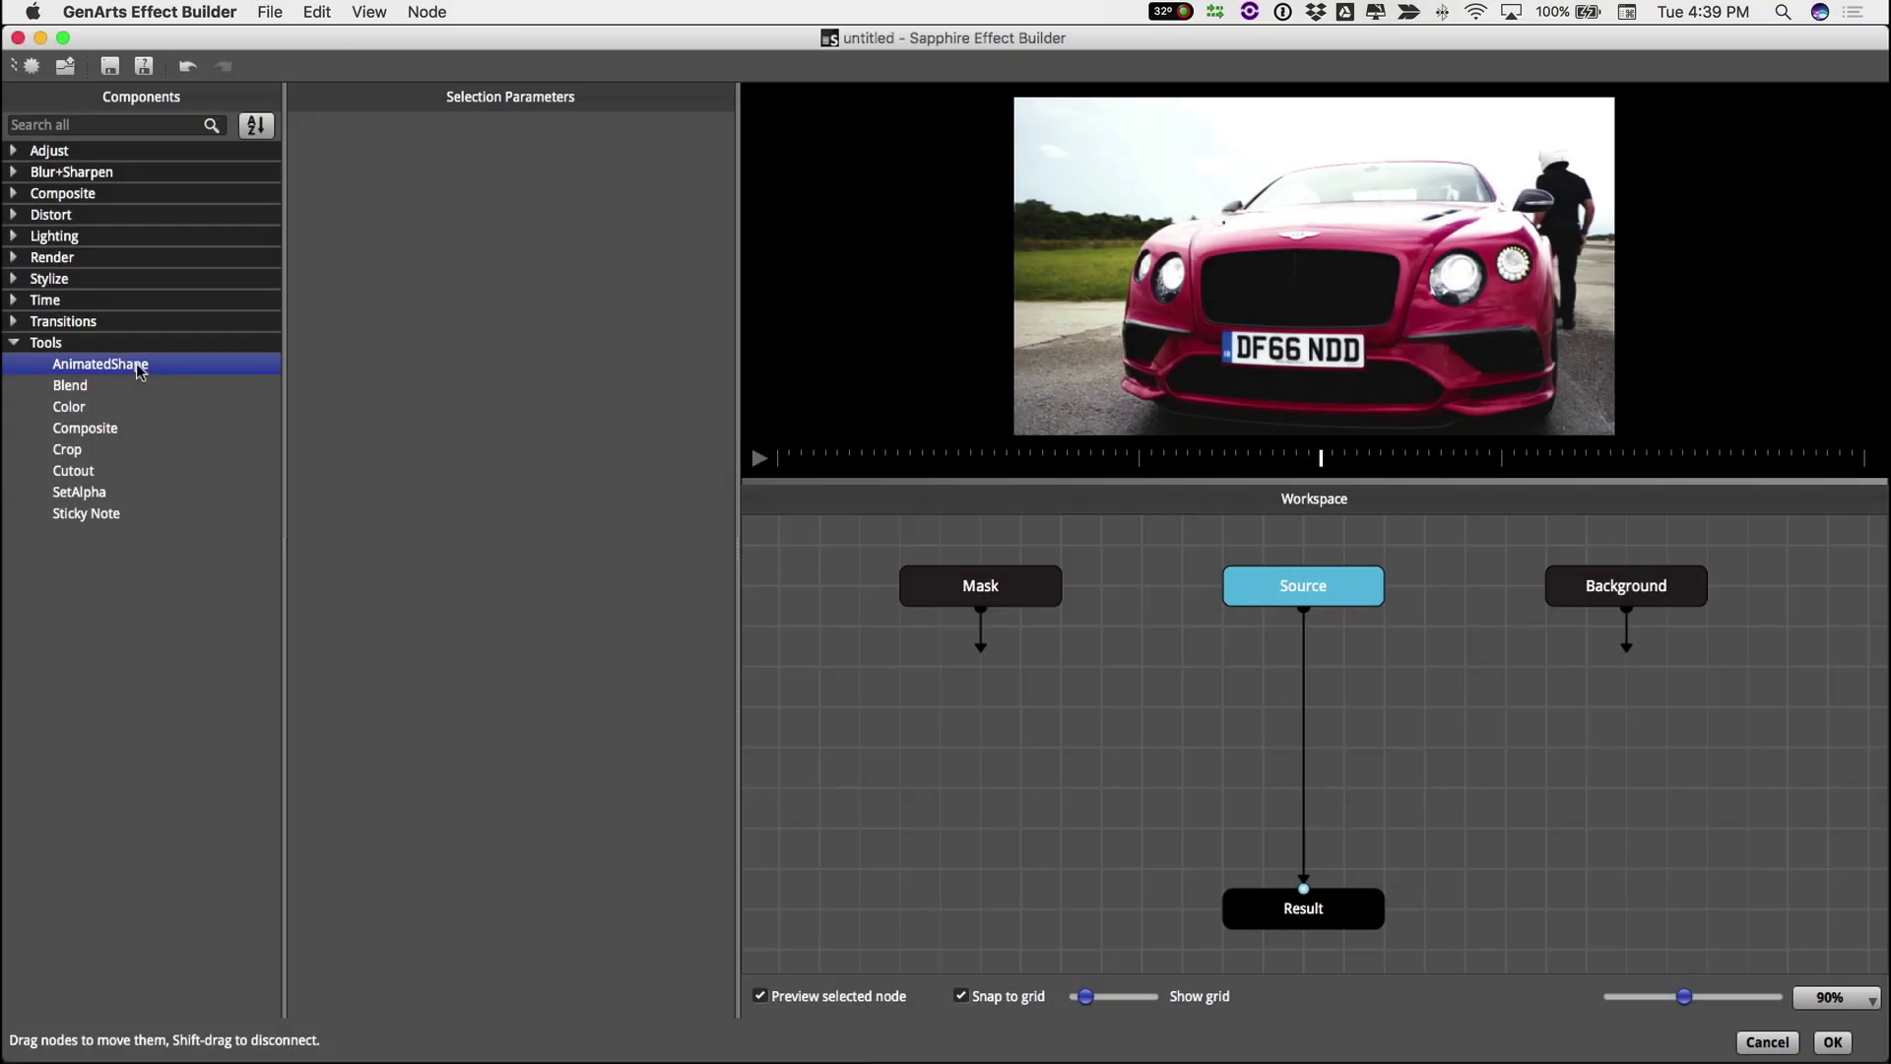
drag(101, 364, 1140, 722)
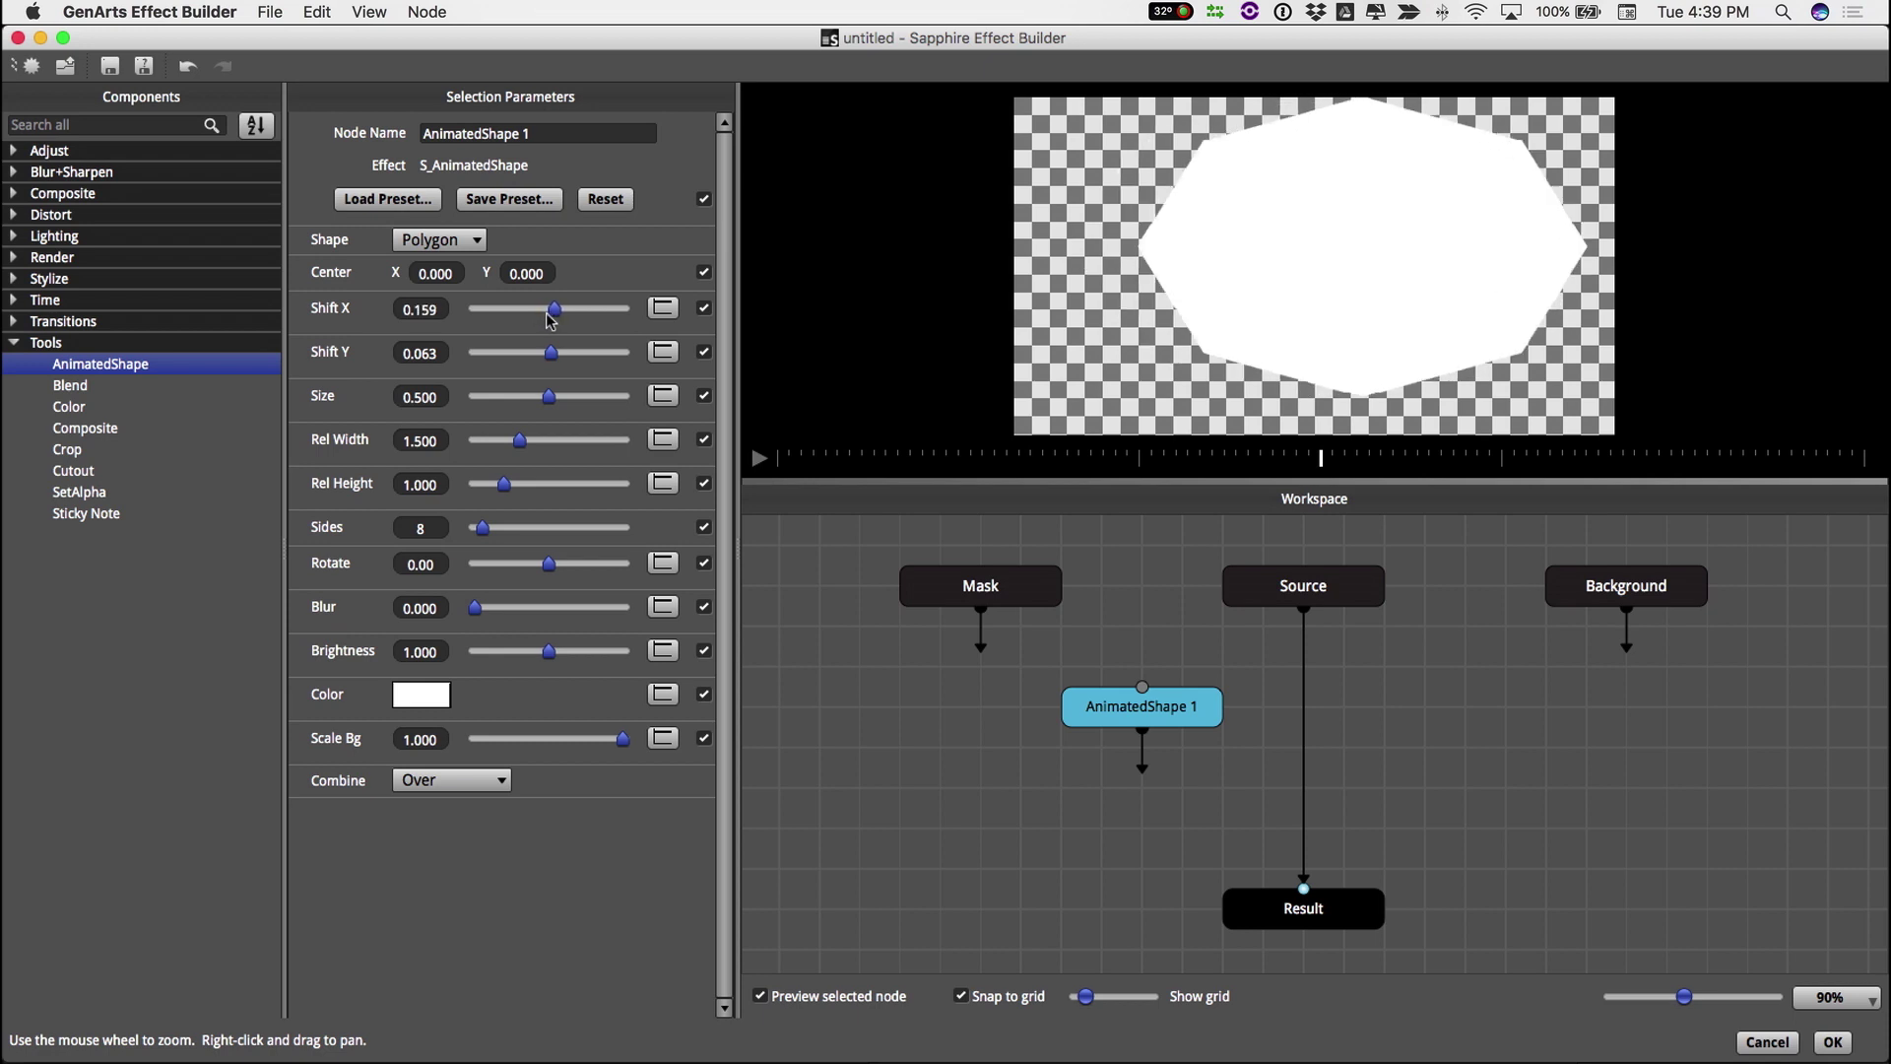
Rotate the AnimatedShape polygon a full 360 degrees
drag(549, 574, 488, 571)
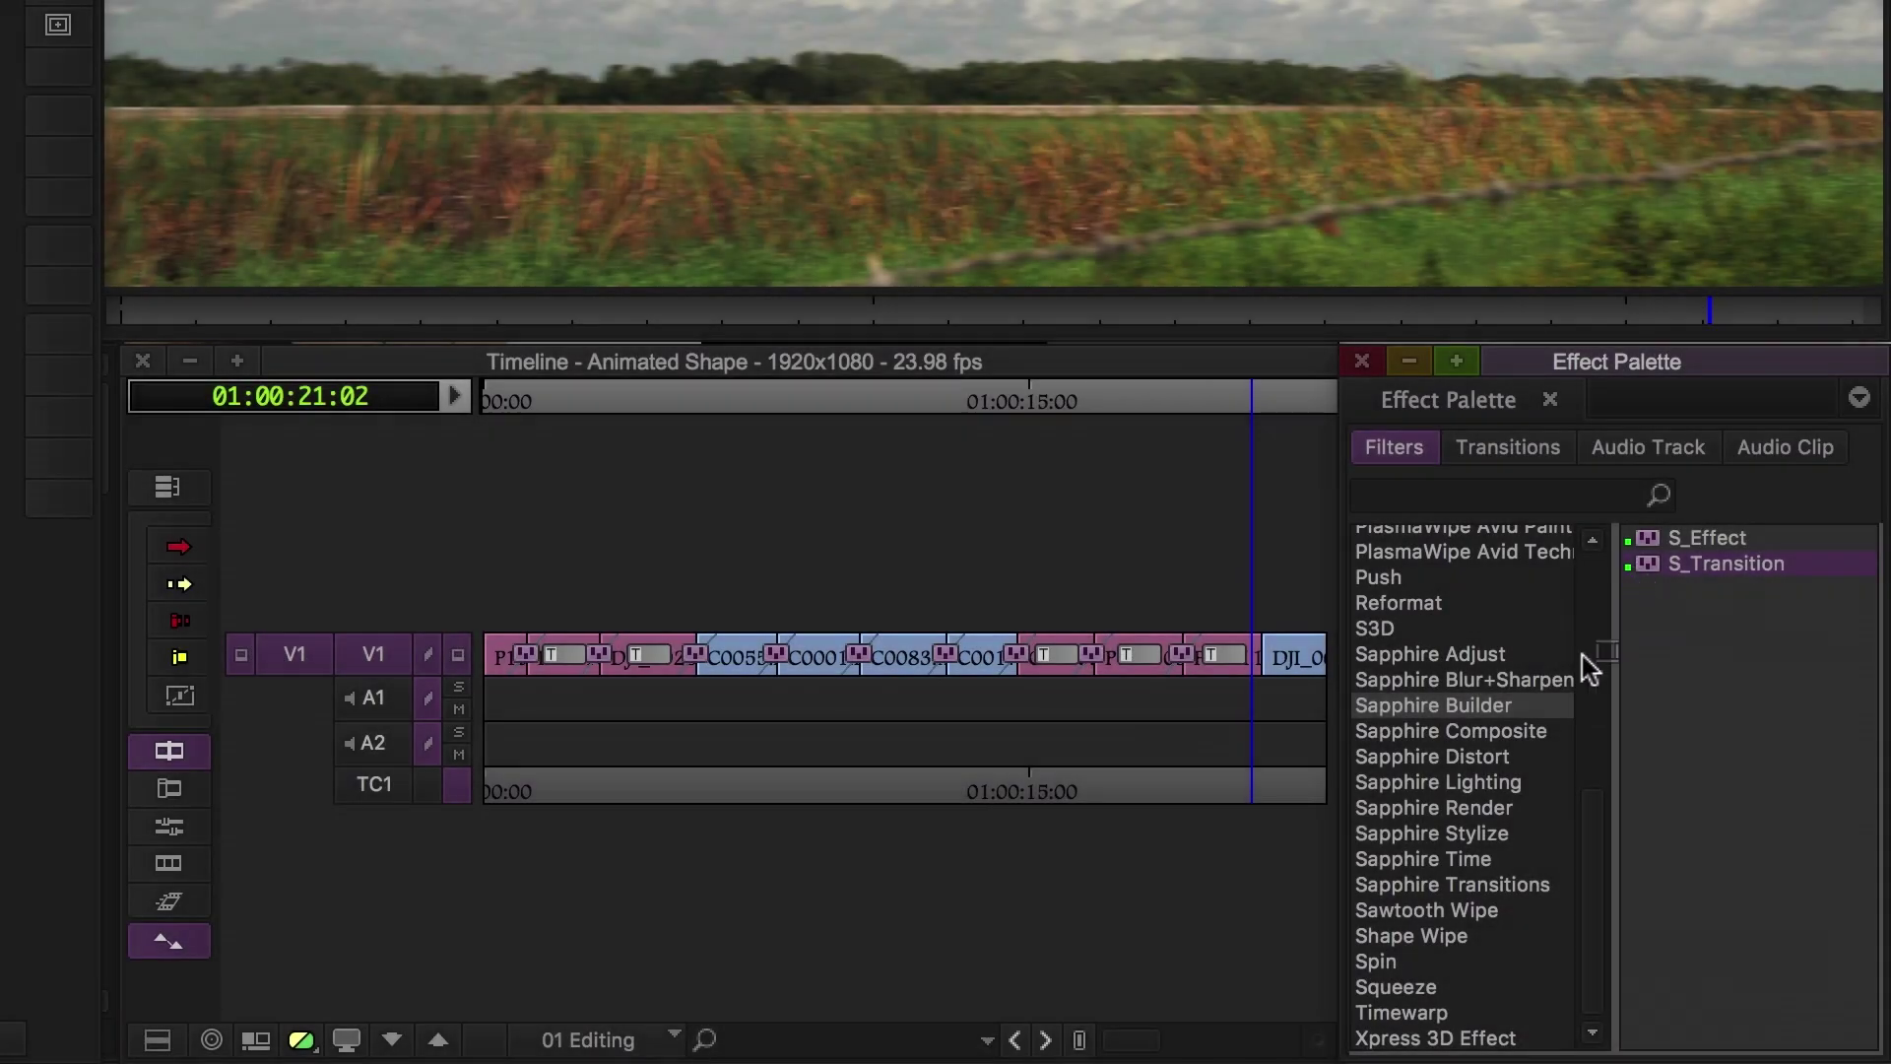
Apply S_Transition to the clip transition and load its Hand-drawn Cloud Grow preset
drag(1582, 654, 1251, 653)
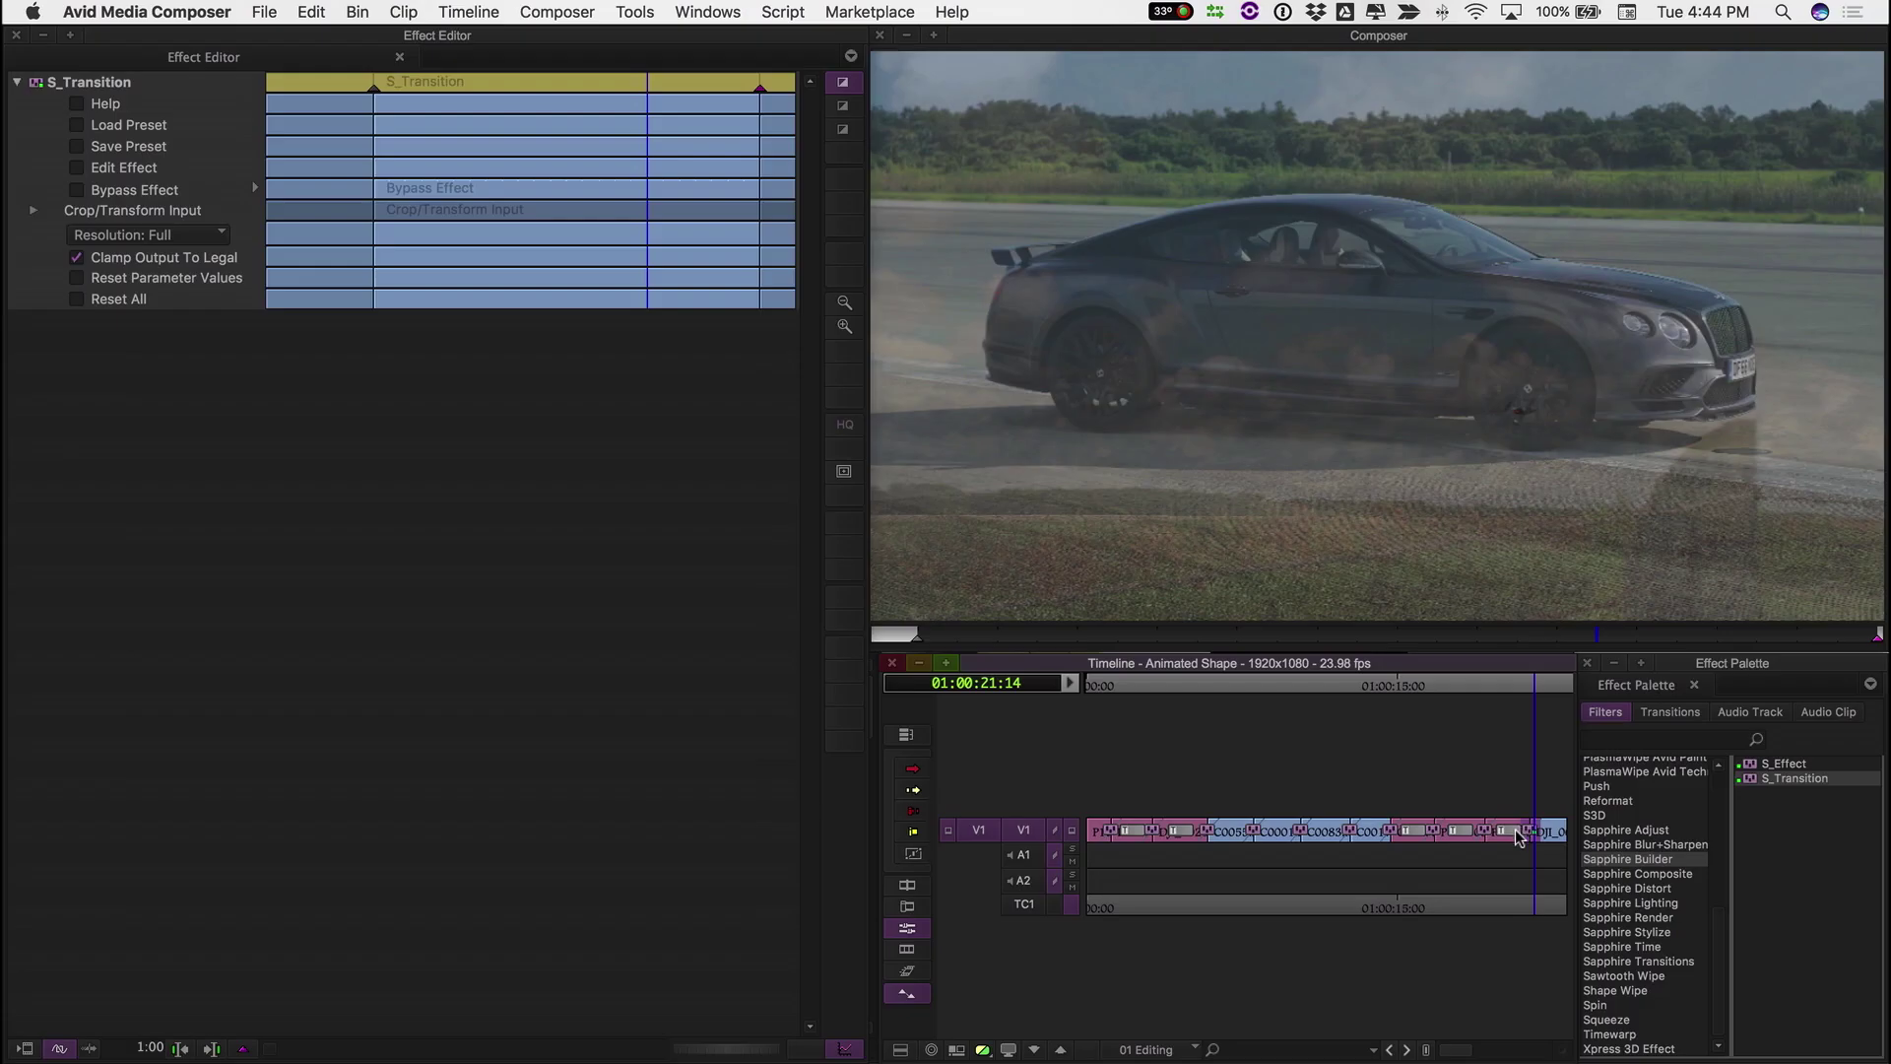
click(67, 126)
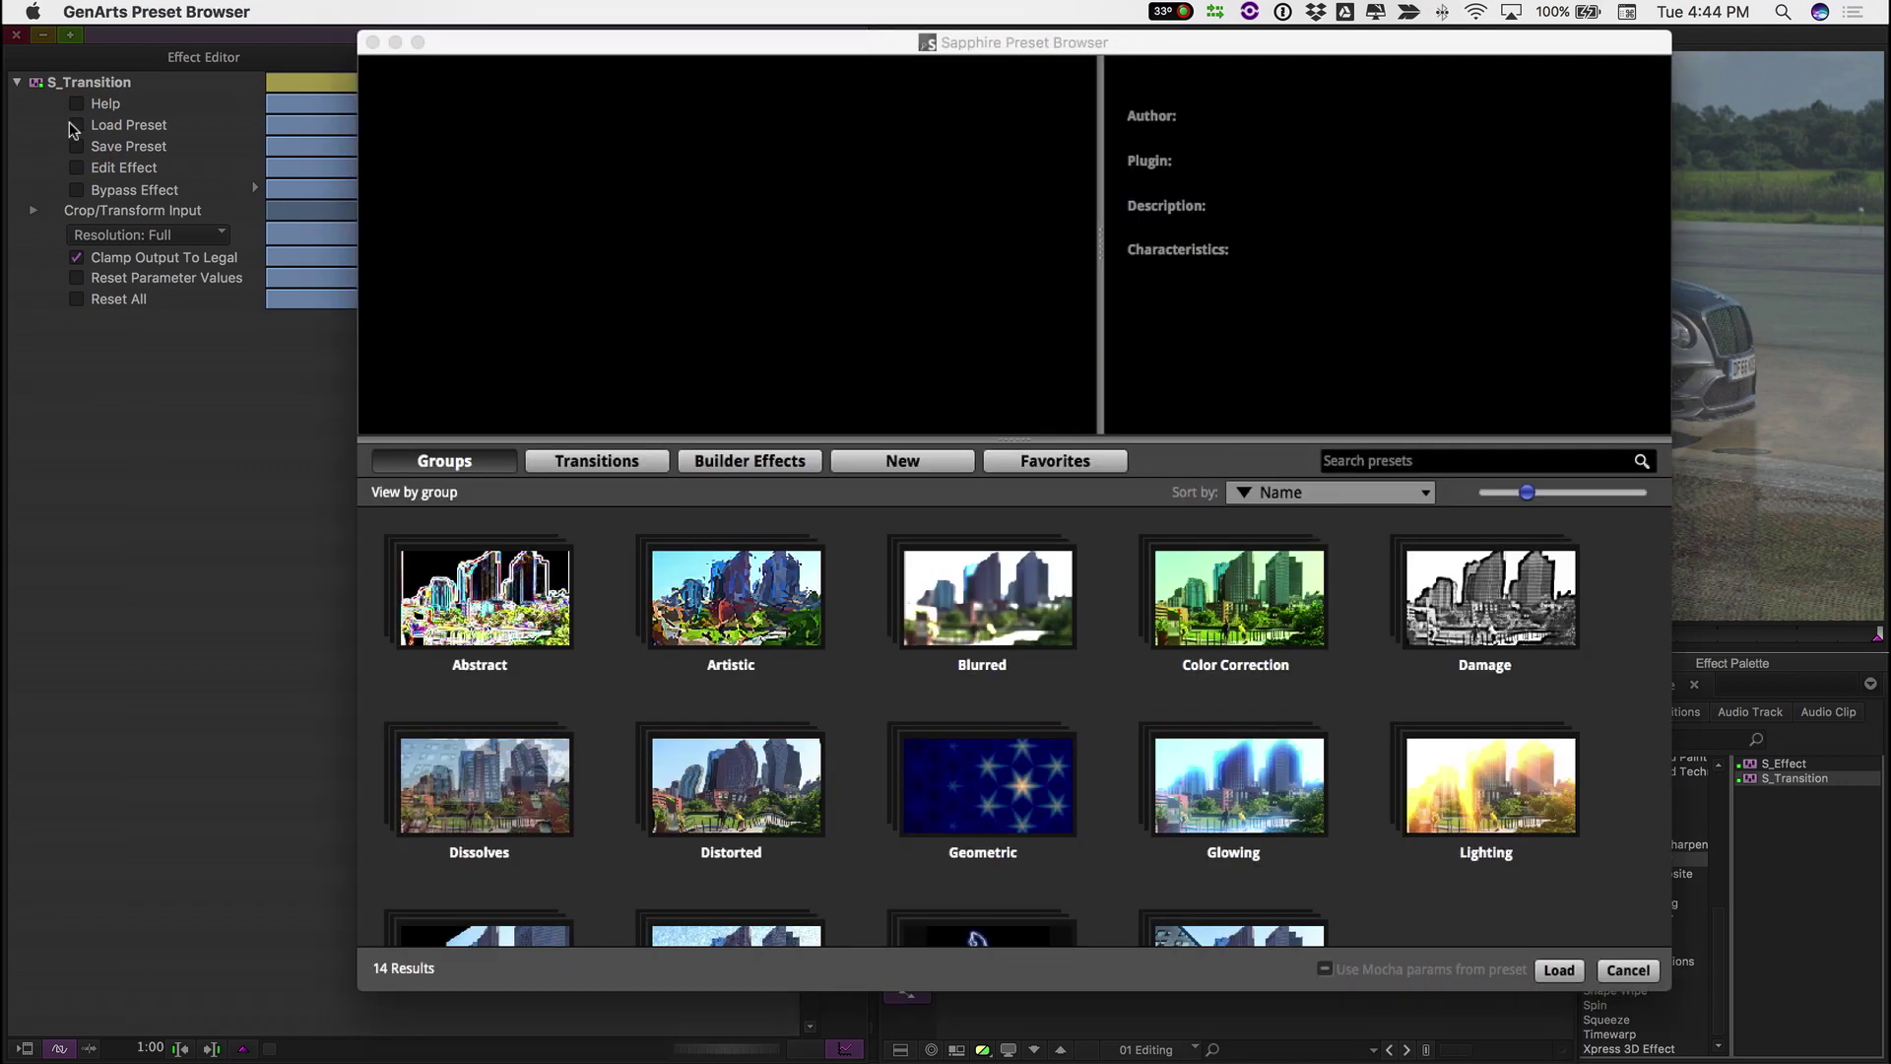
click(740, 461)
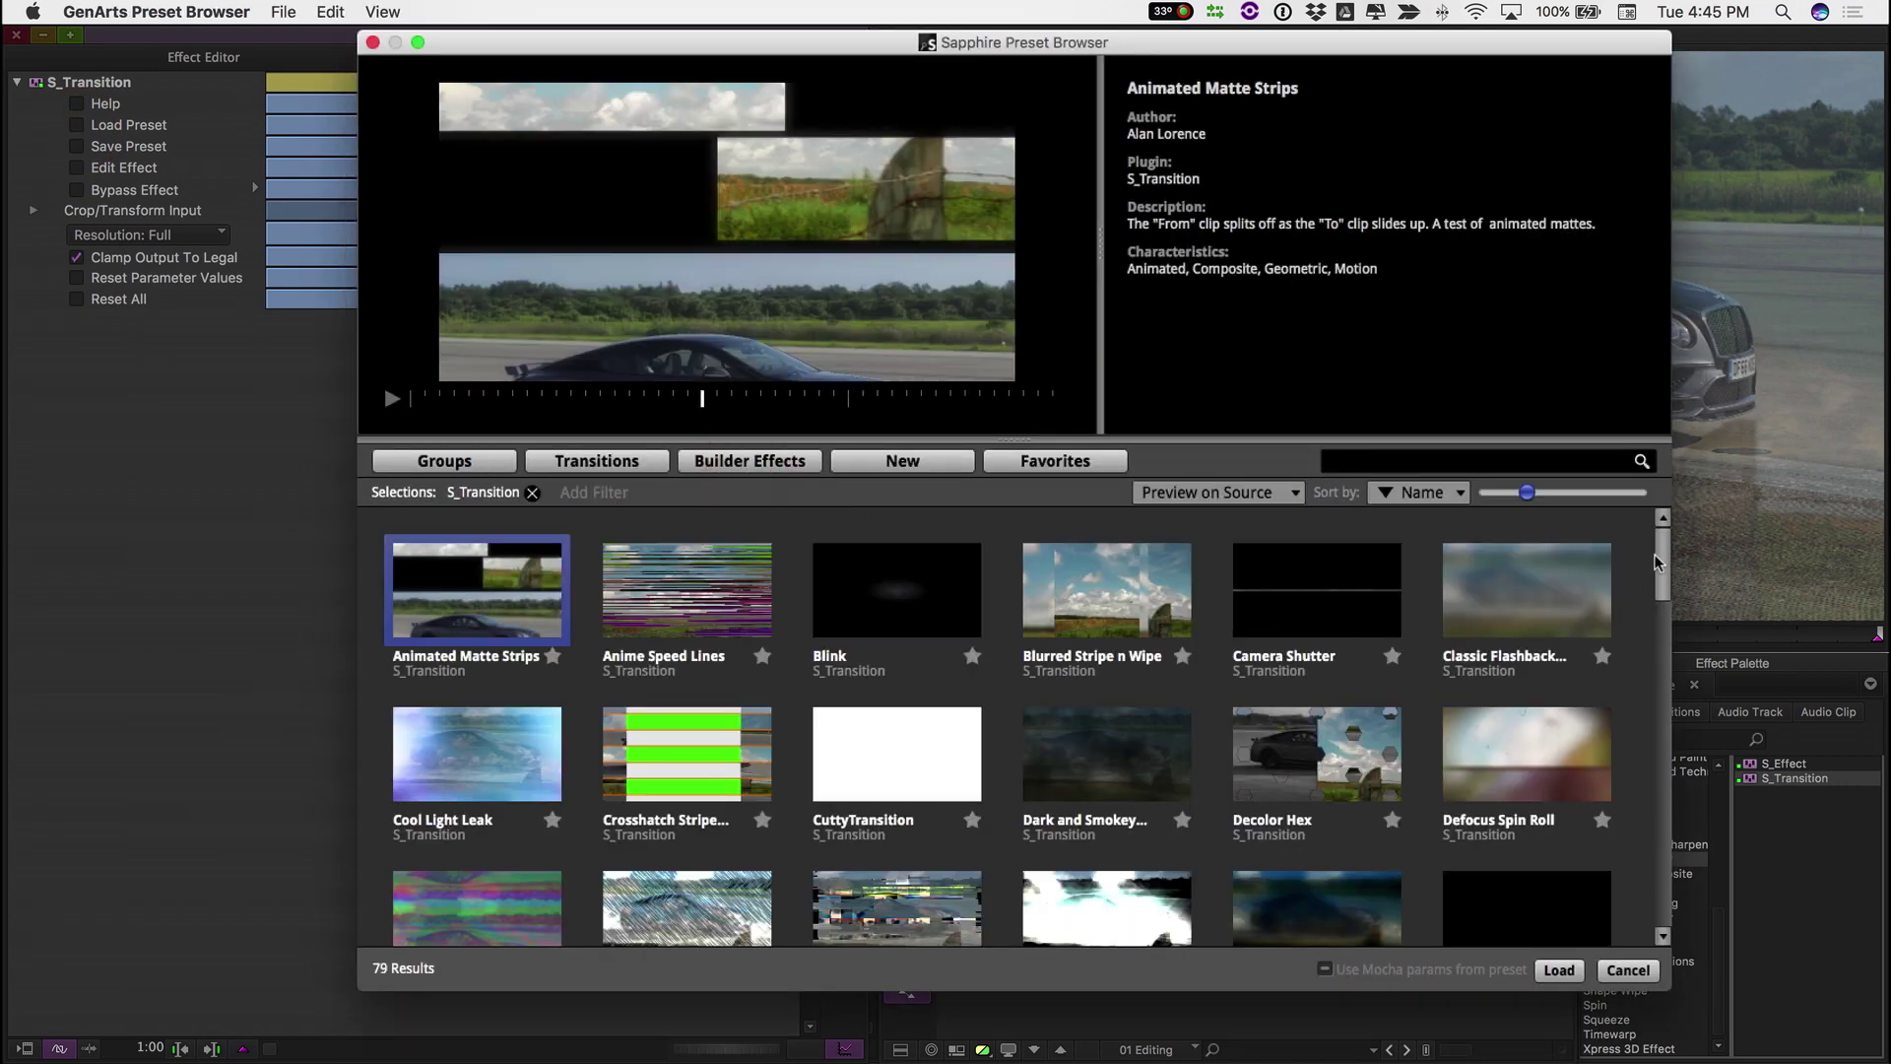
drag(1656, 562, 1638, 688)
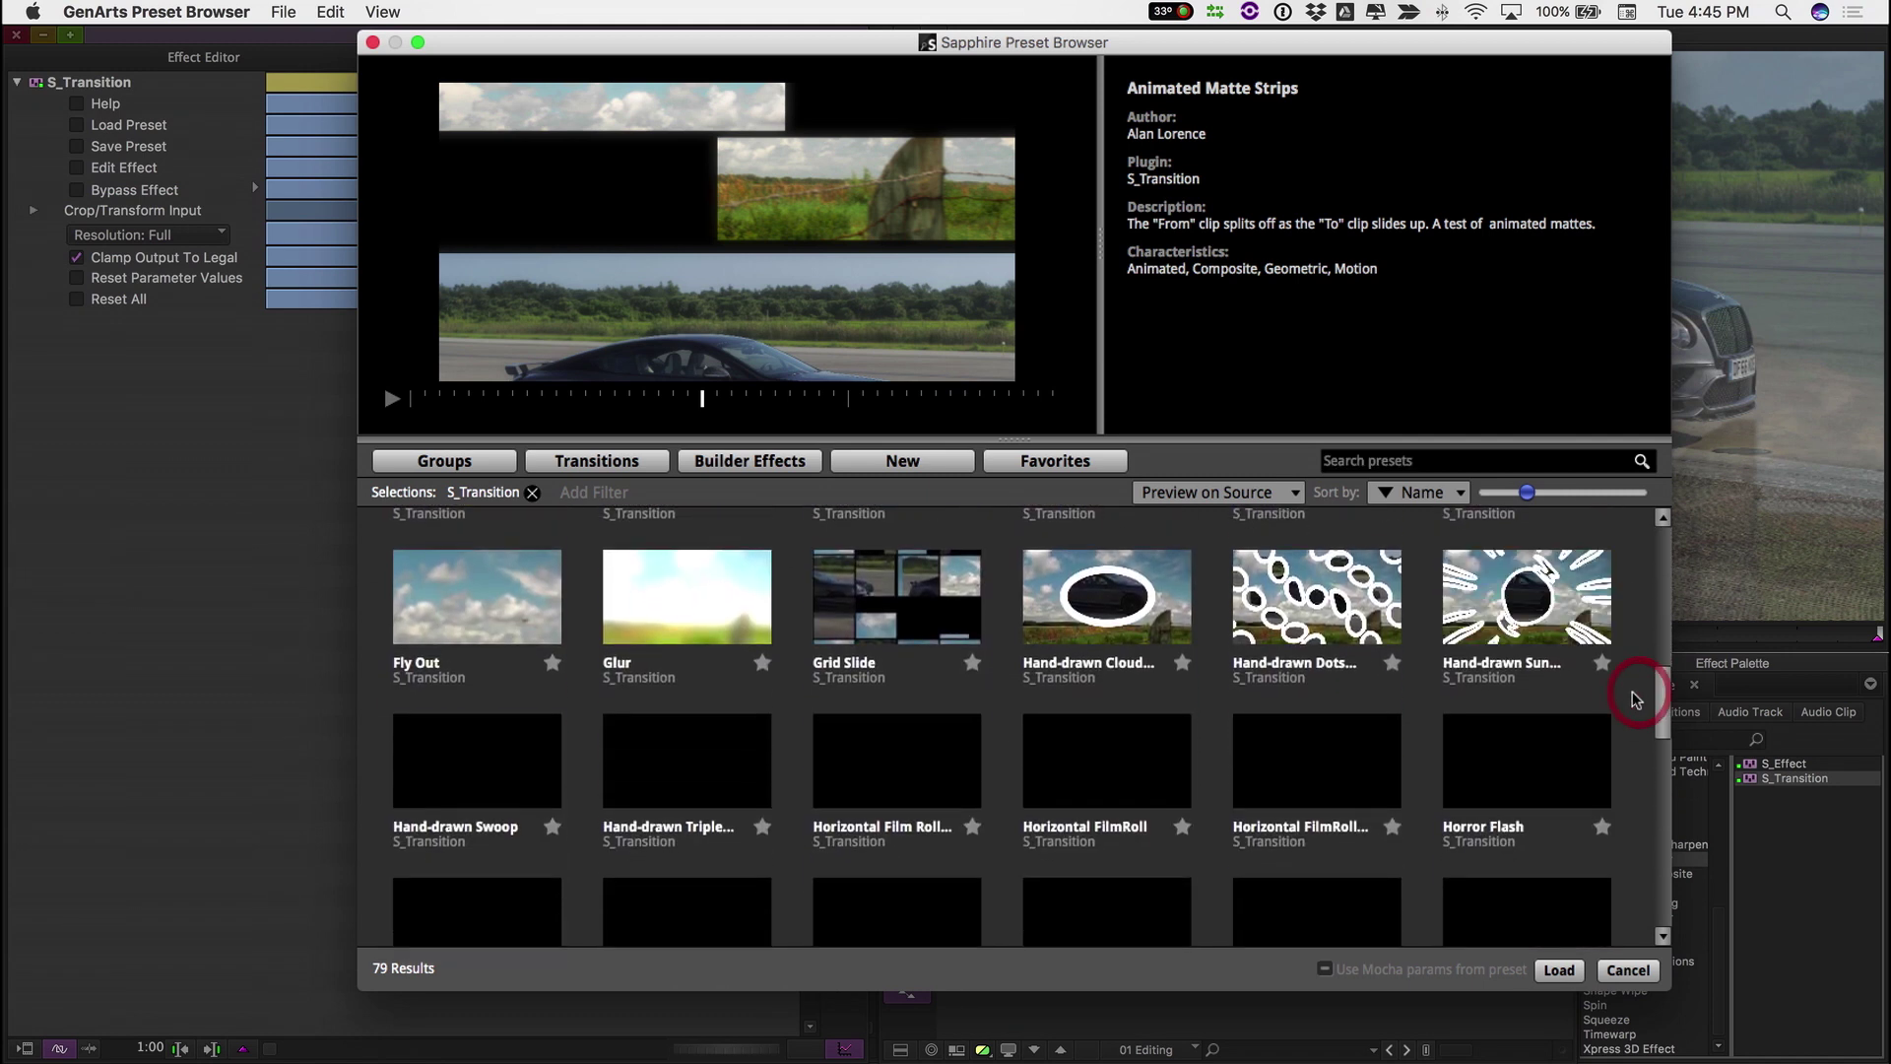
click(1135, 640)
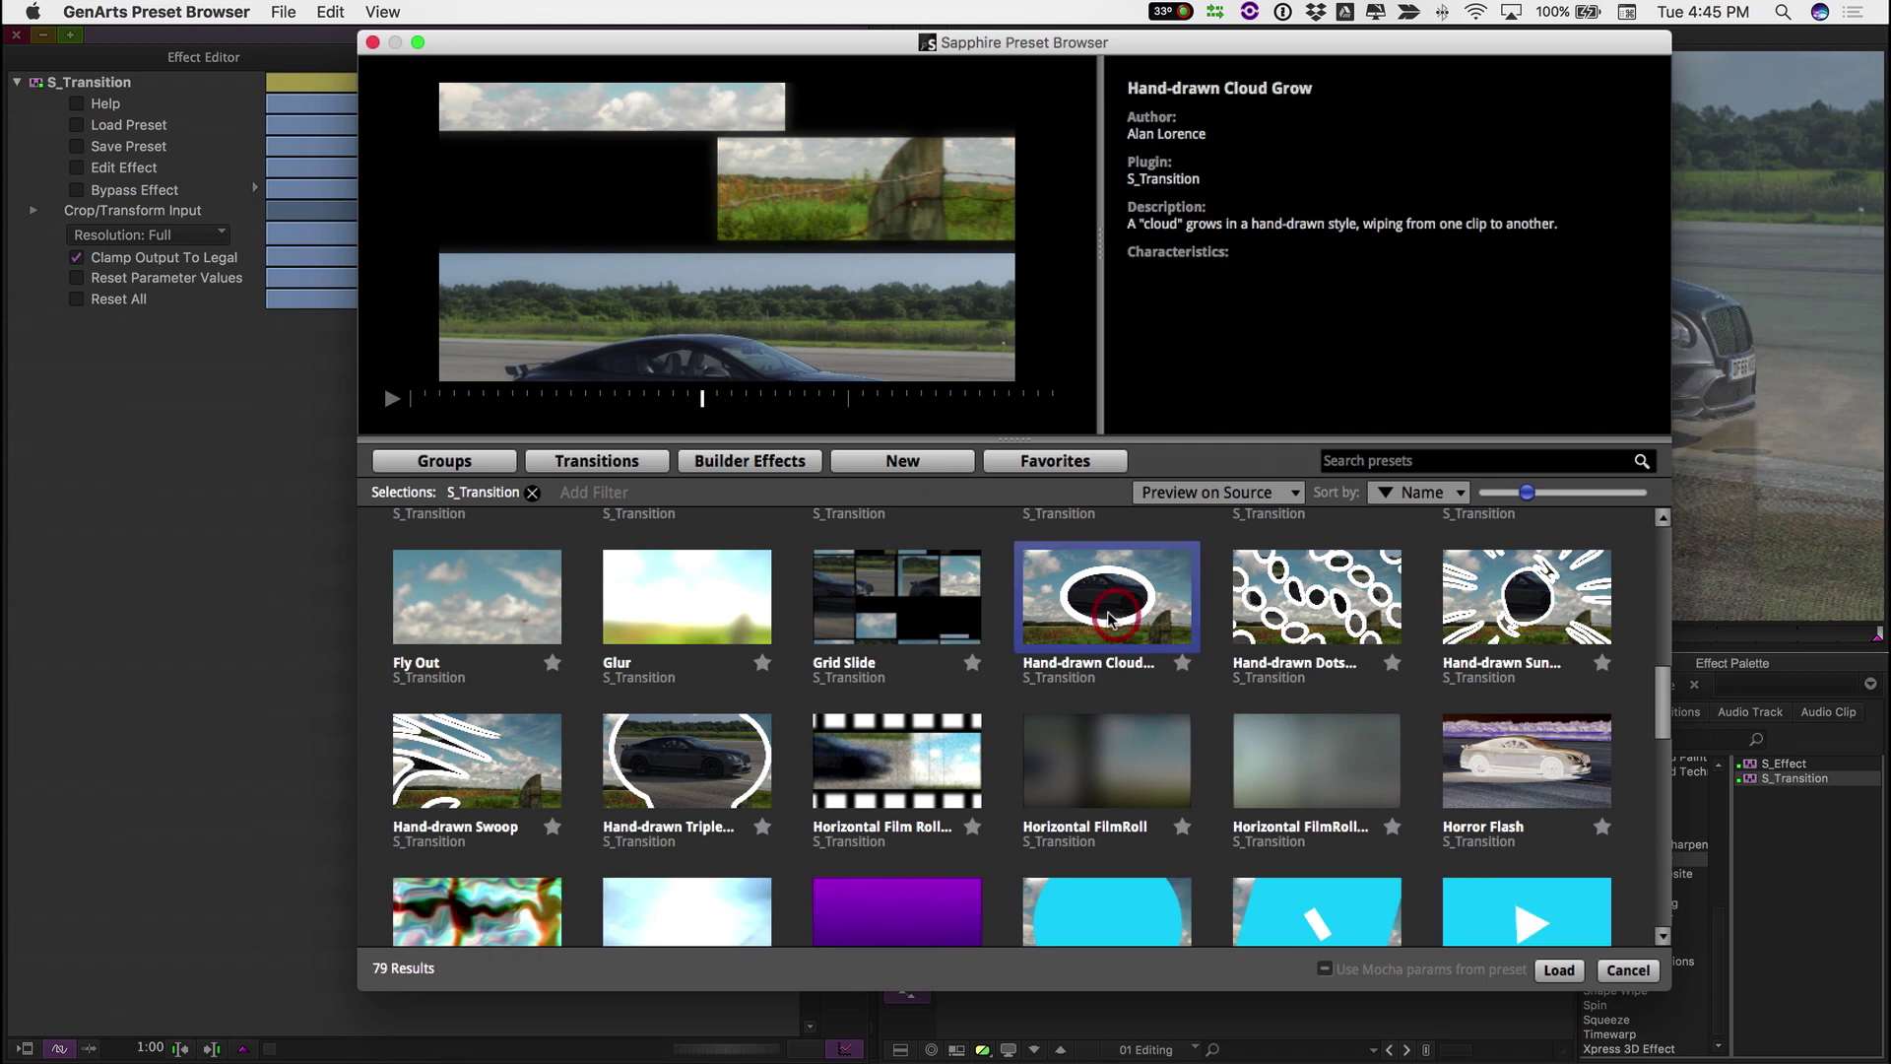
click(1560, 971)
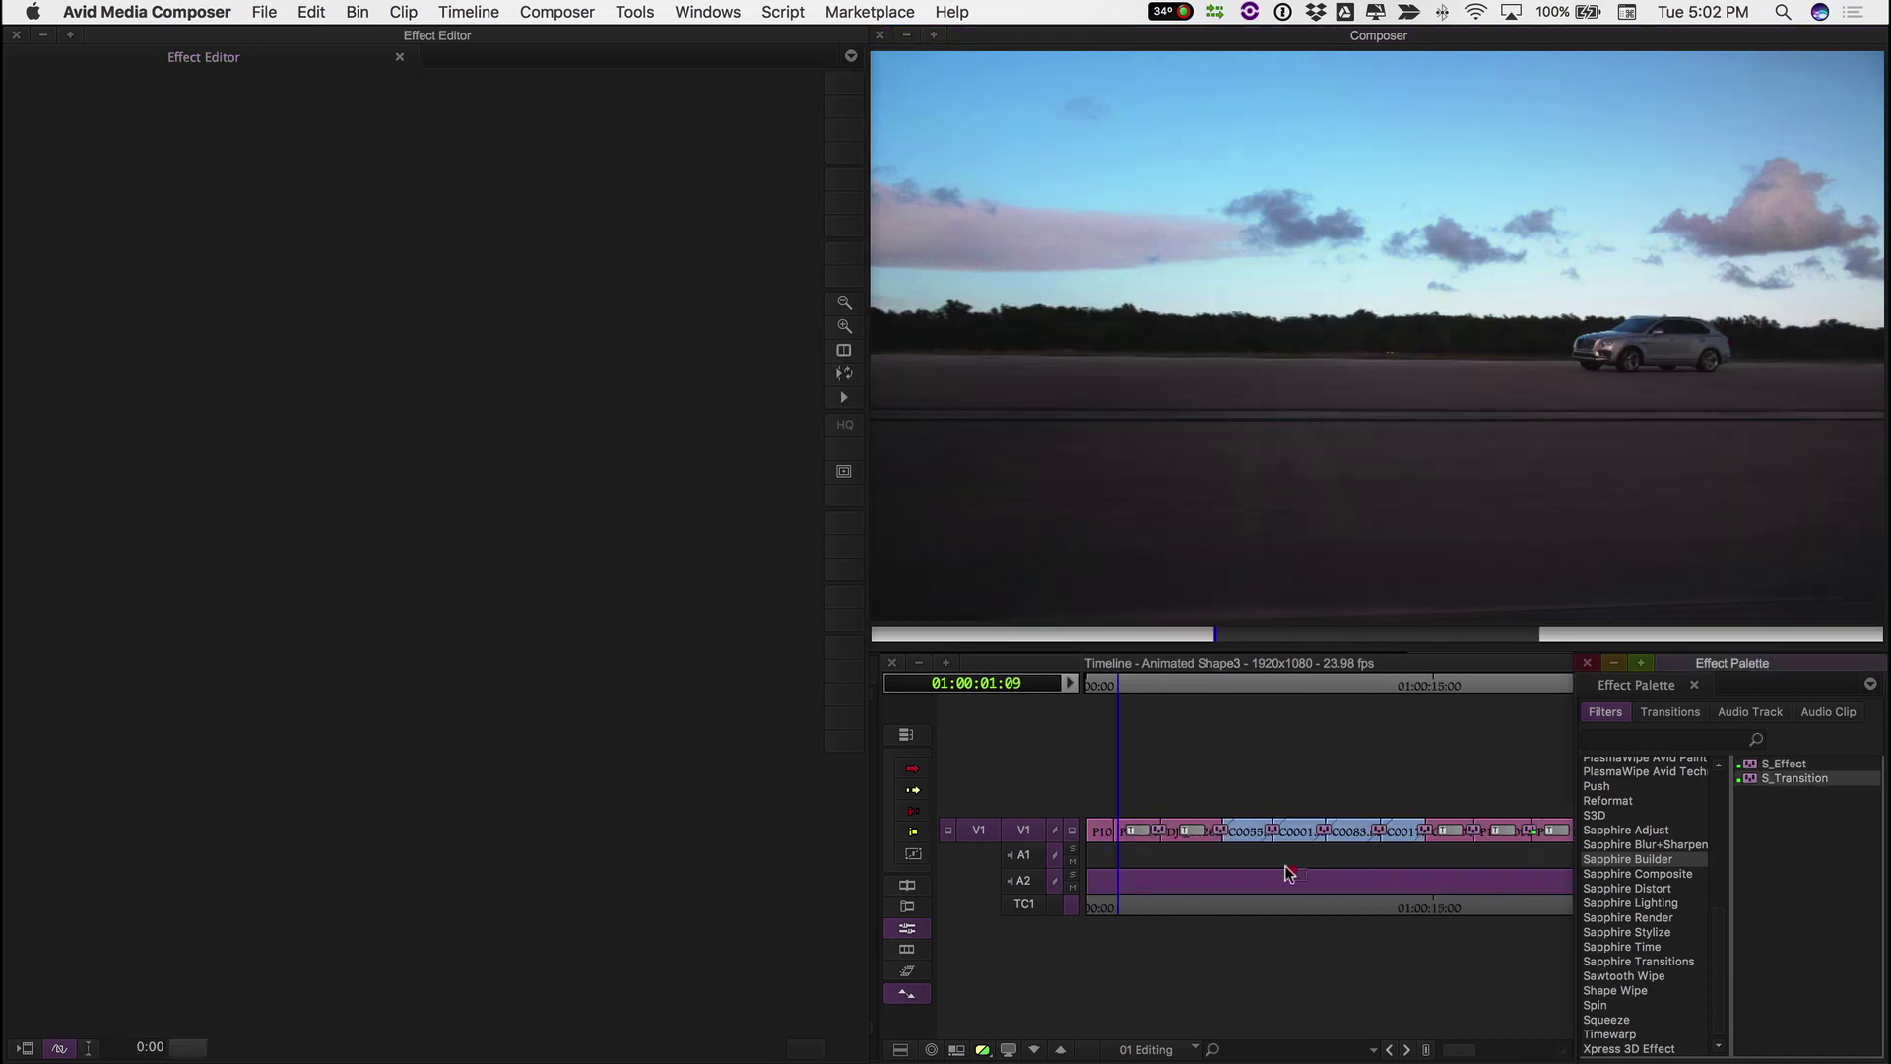
Put a 2-second S_Transition on the first V1 clip and edit it in Effect Builder
drag(1288, 873, 1103, 833)
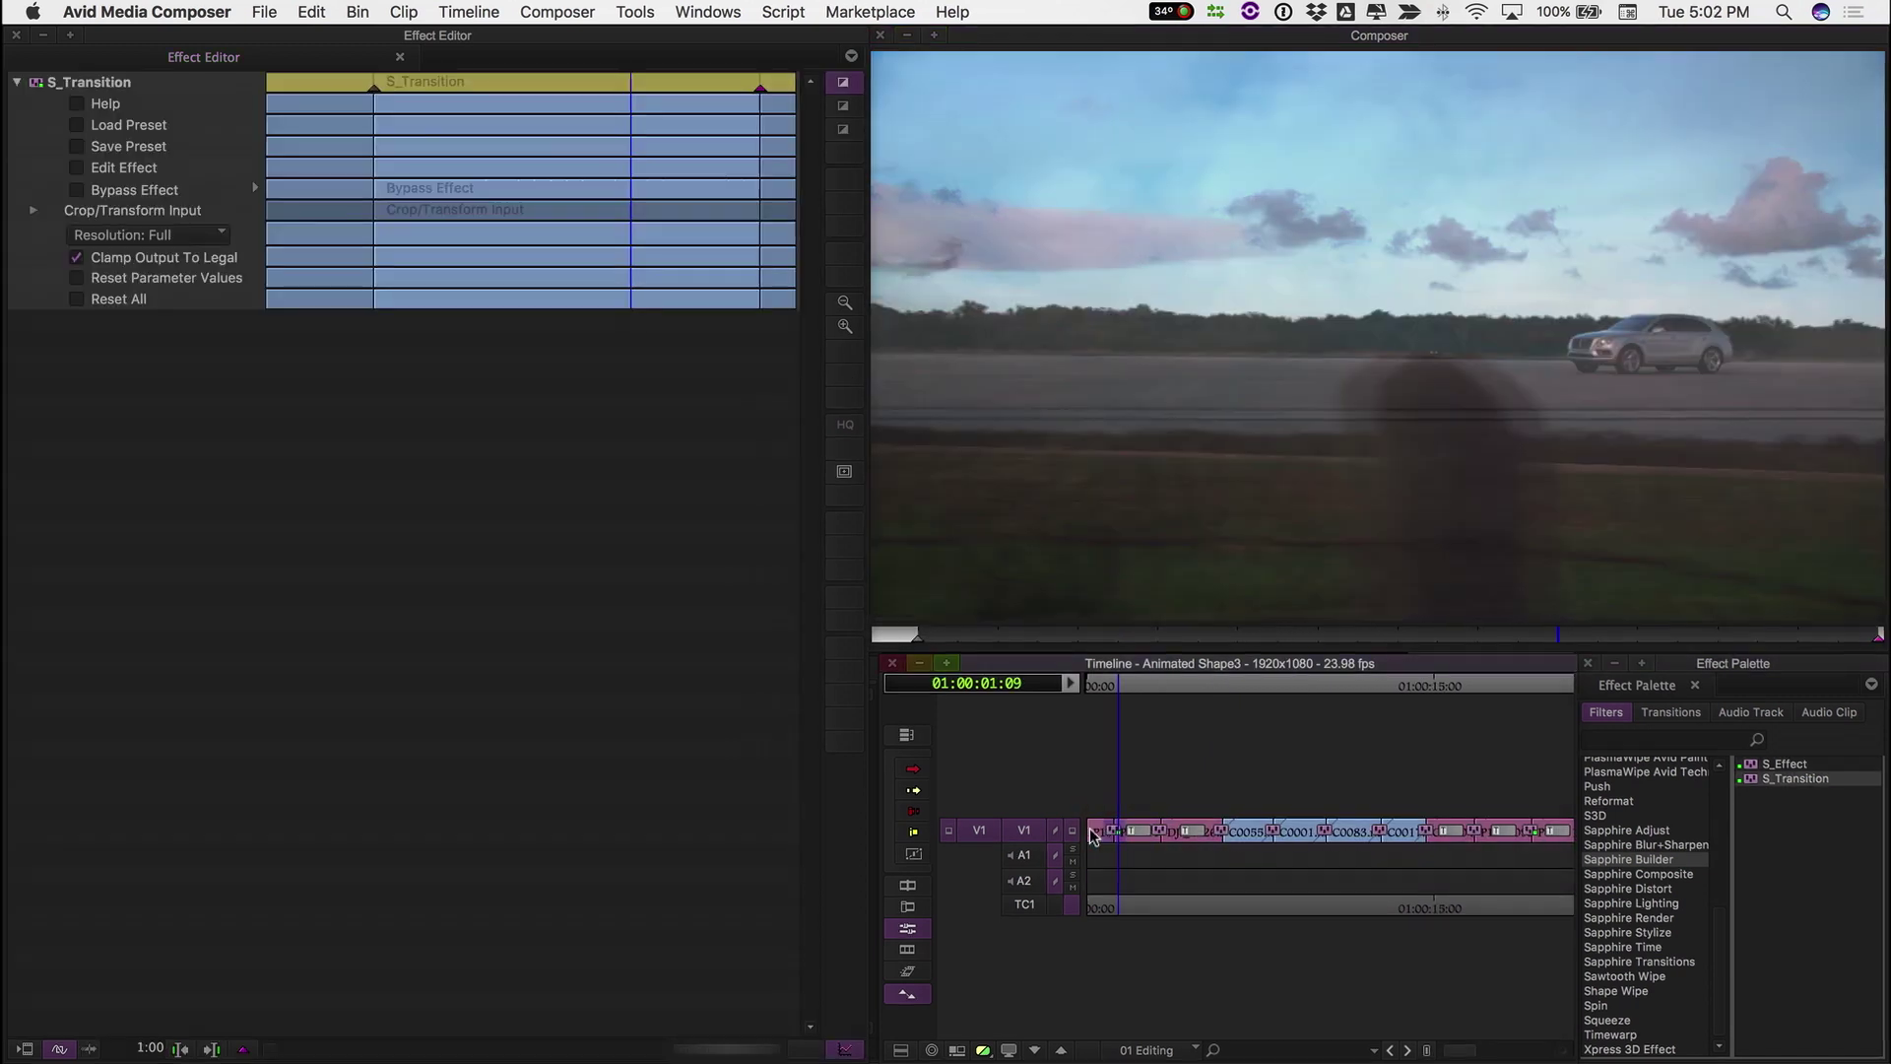
click(123, 1047)
text(2)
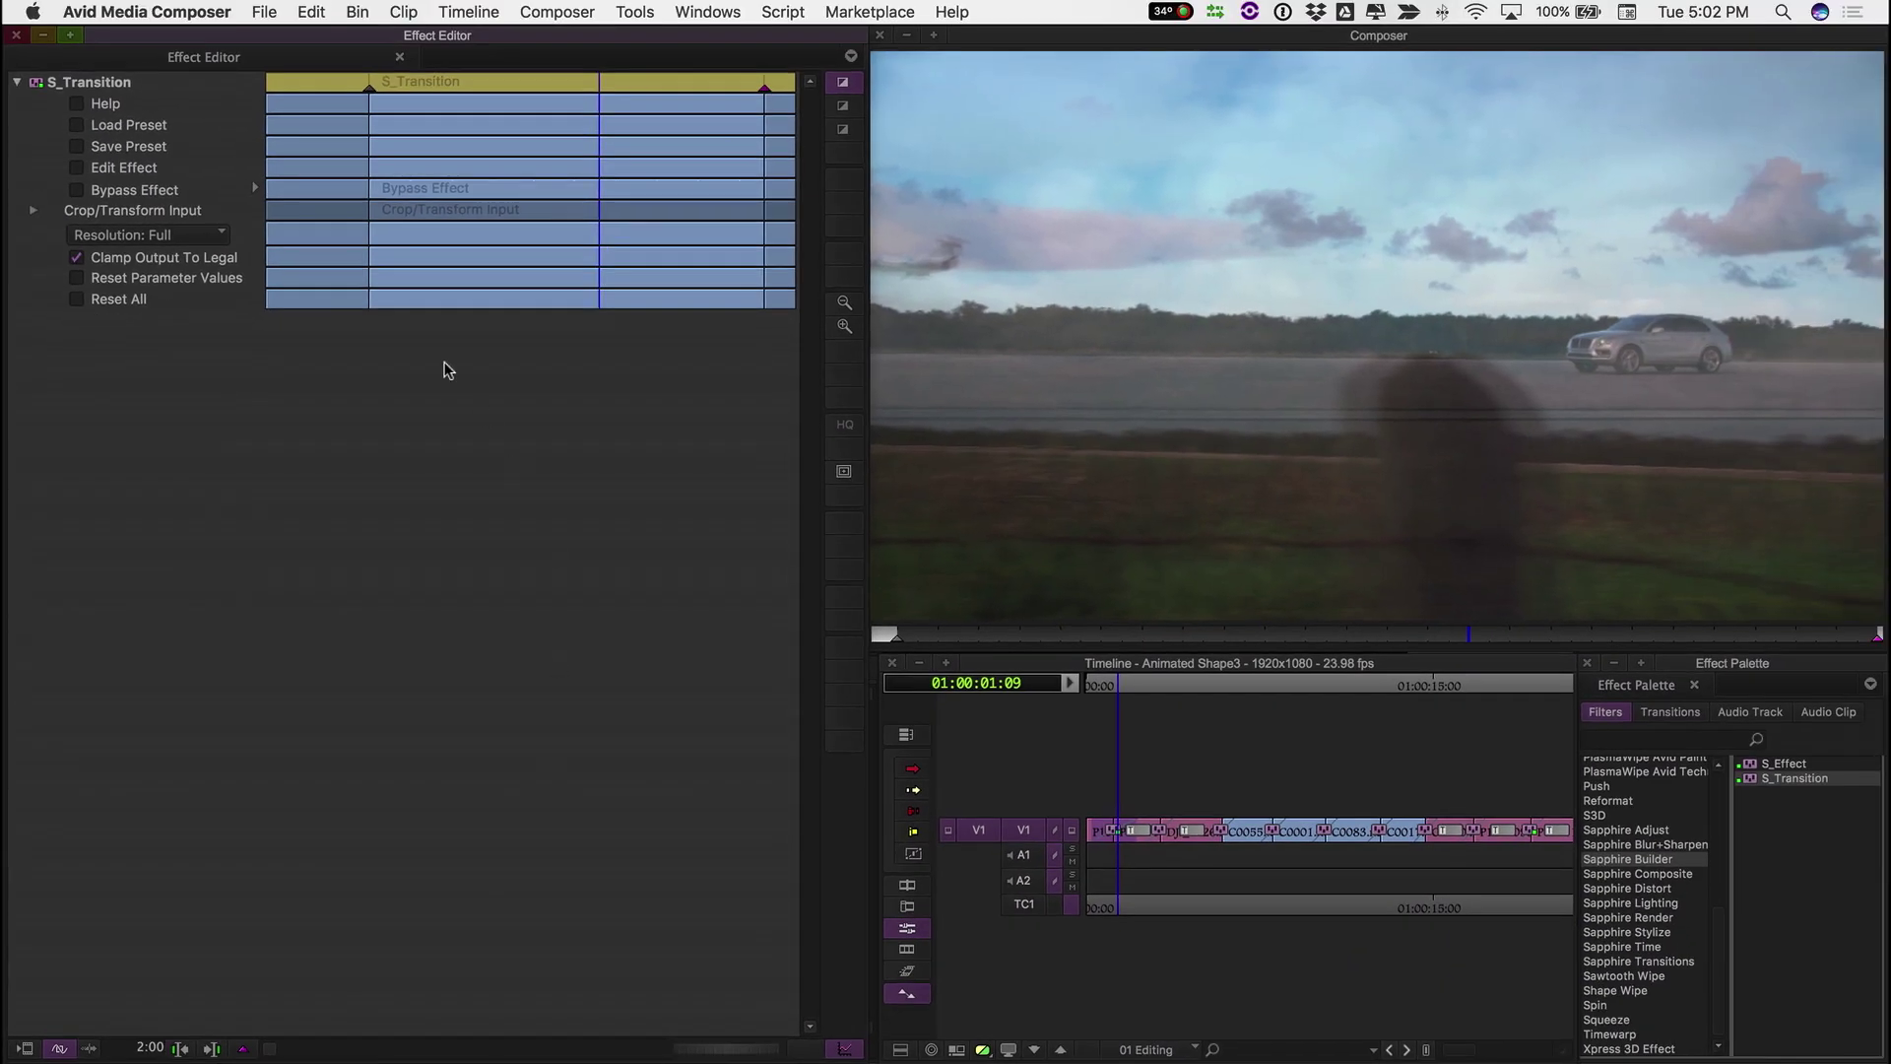
click(78, 169)
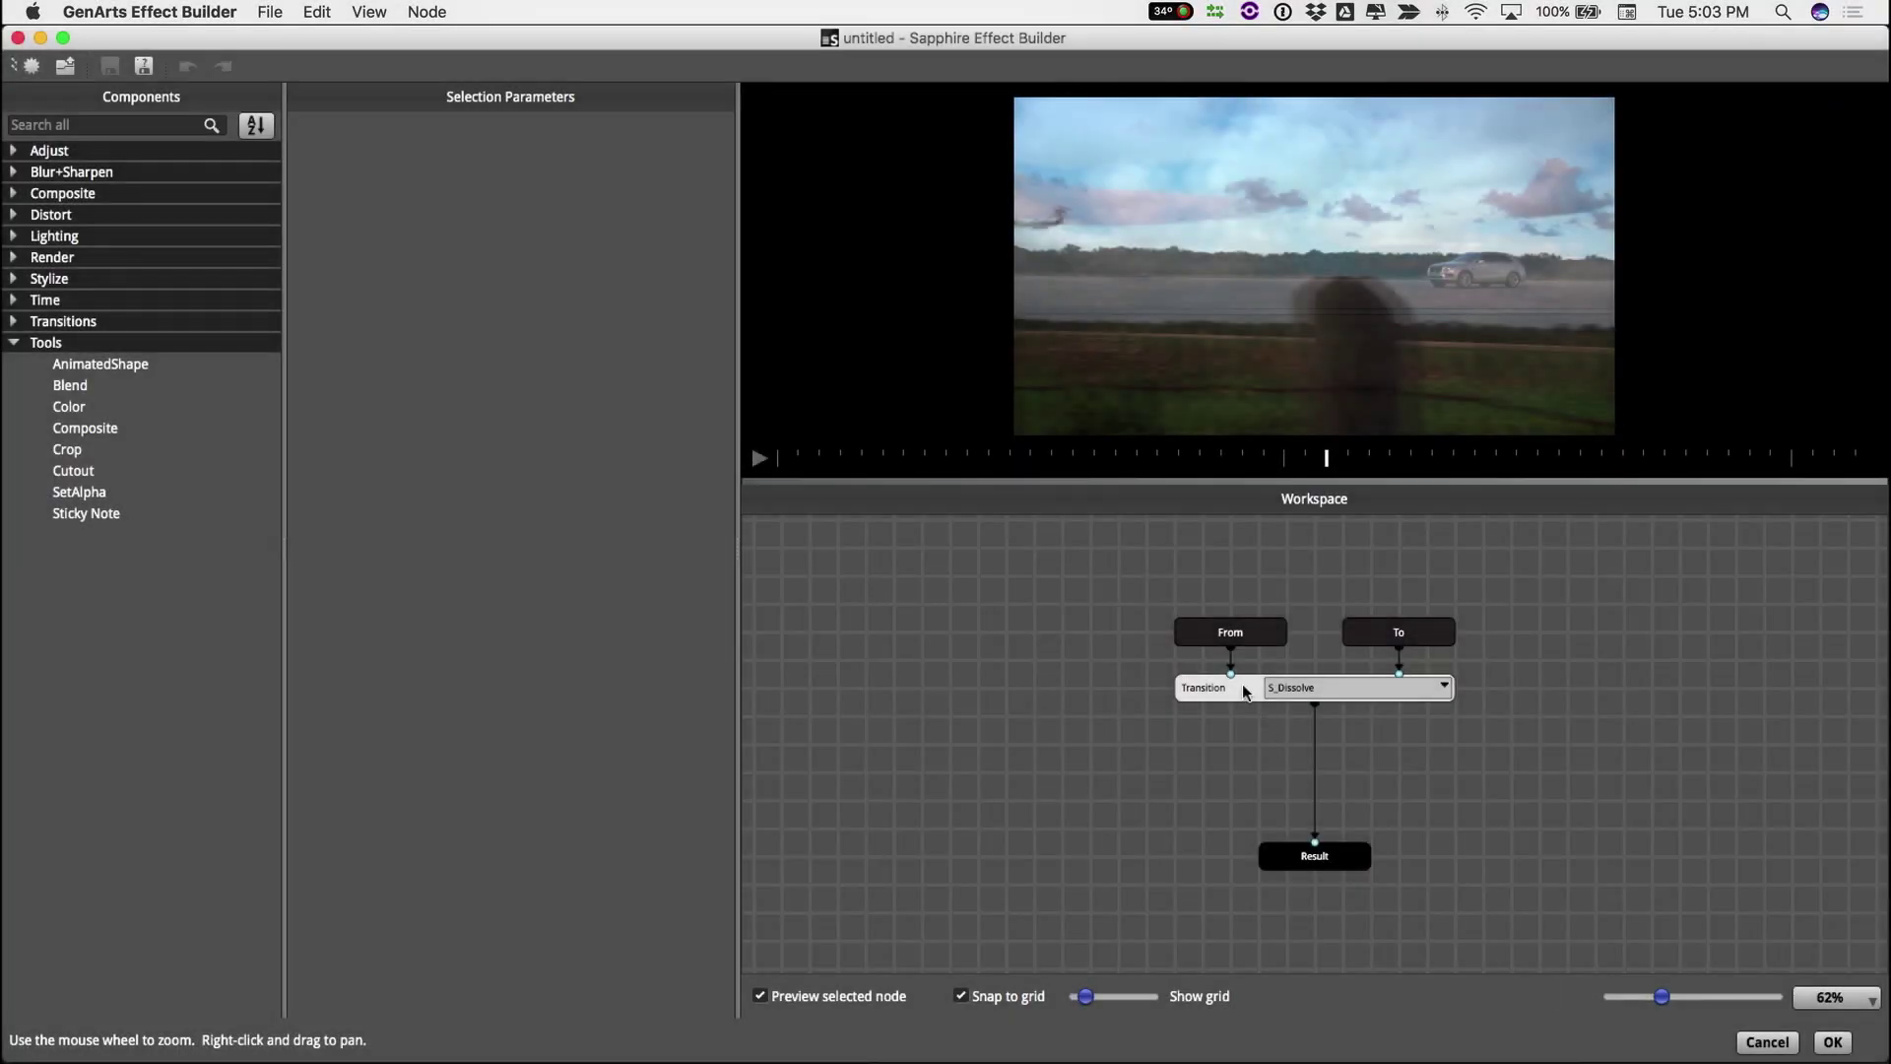
Bypass the Transition node and move it aside in the graph
right_click(1246, 692)
click(1338, 716)
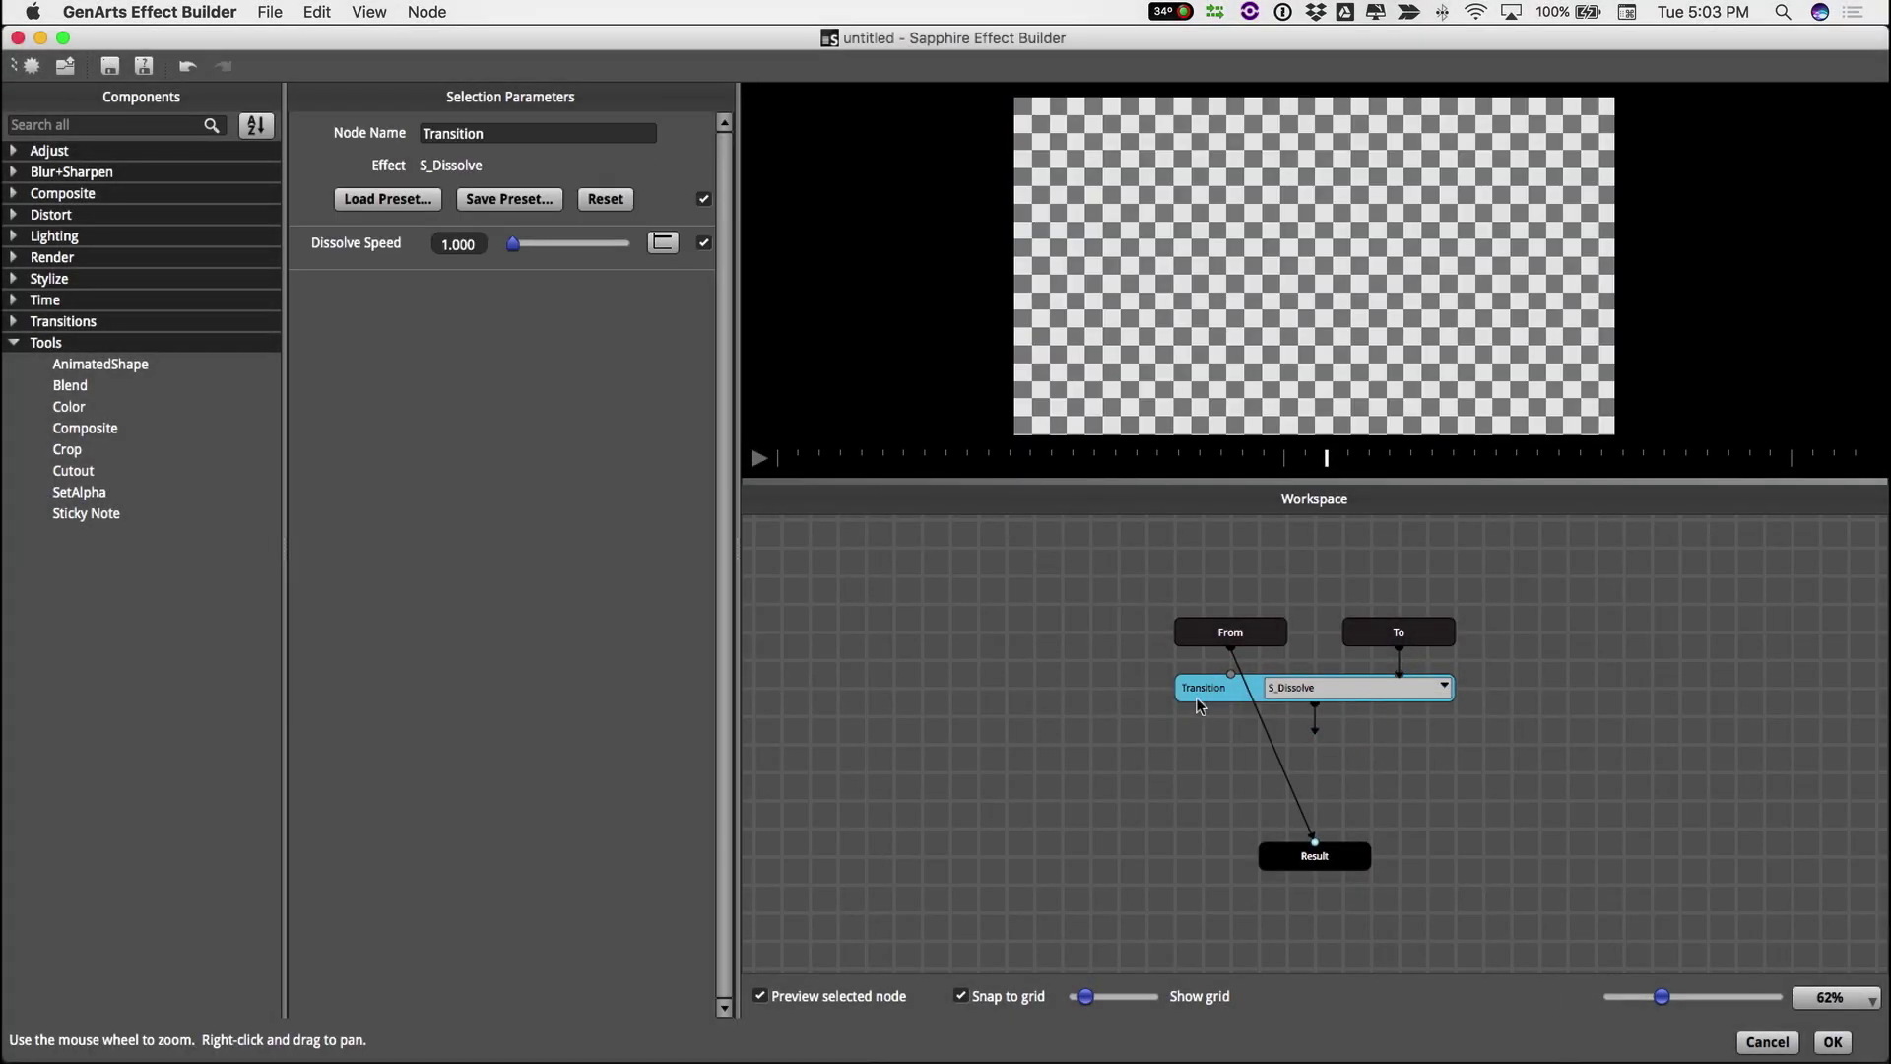
drag(1197, 703, 1810, 684)
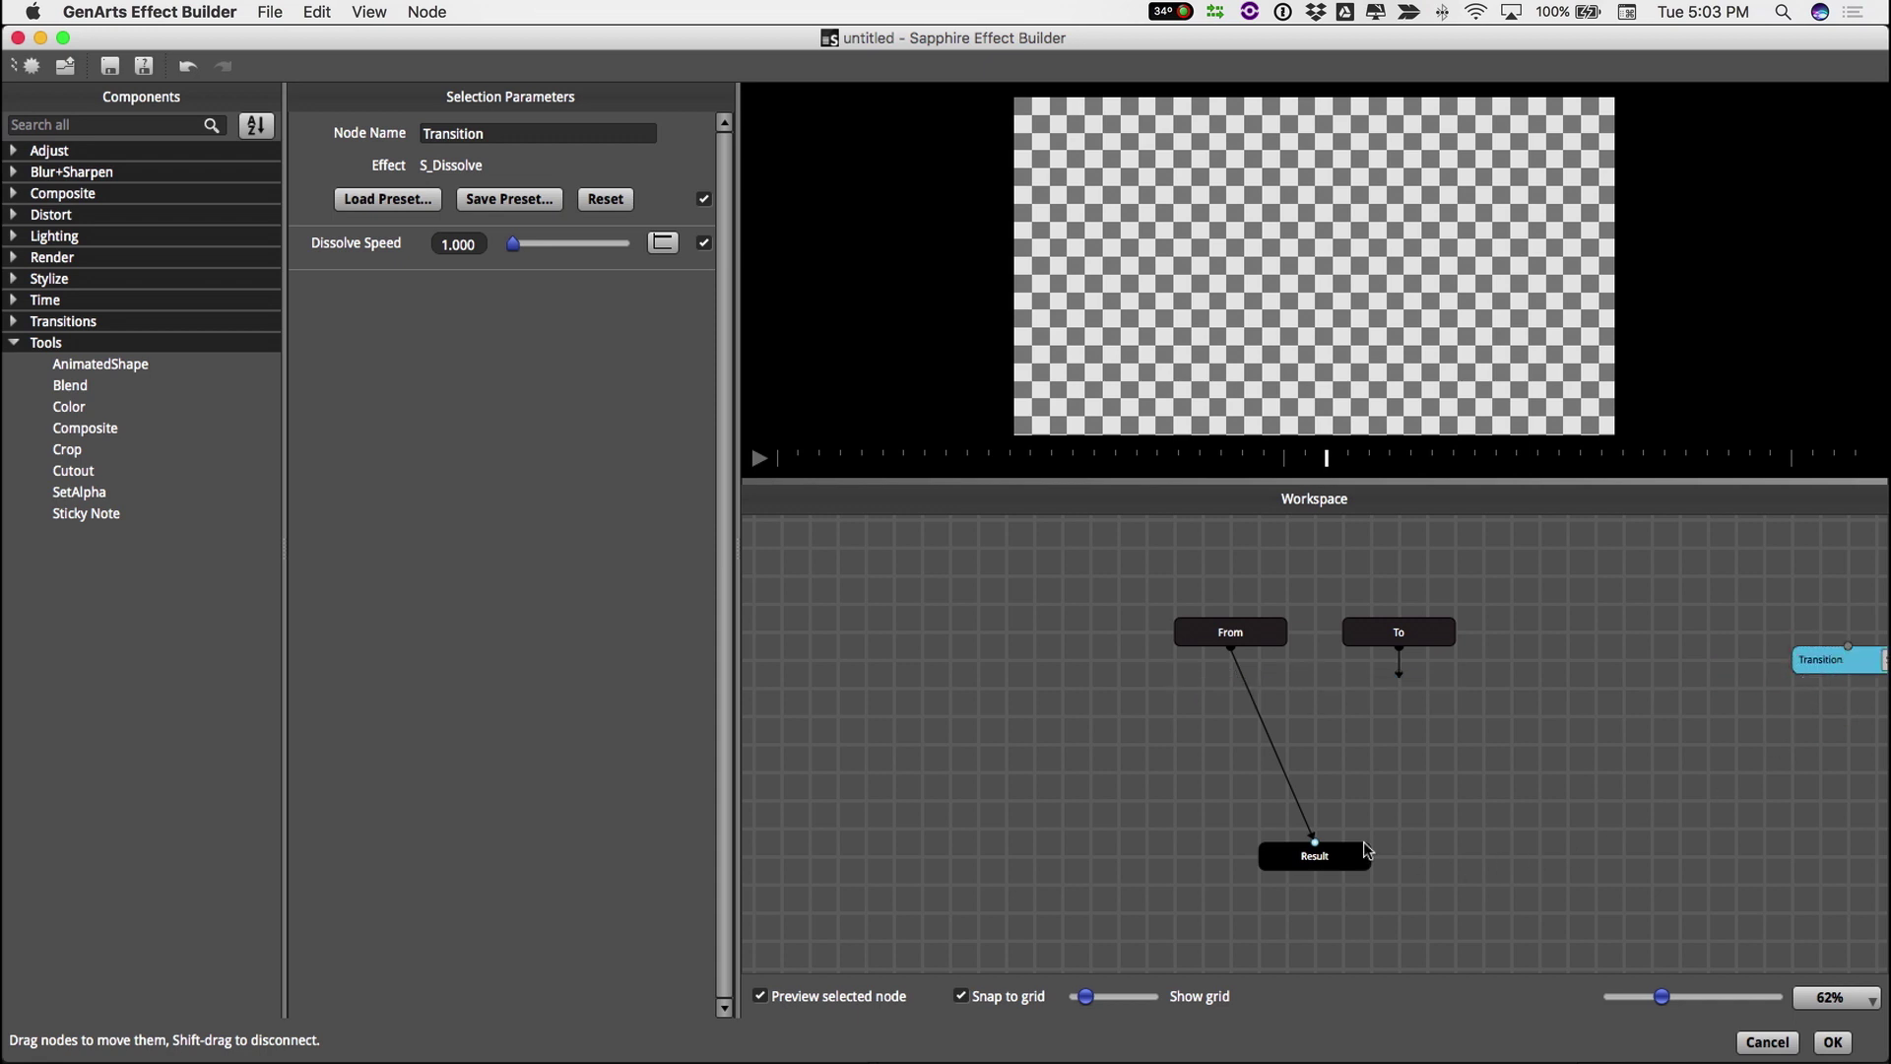
Add WarpTransform 1 fed from From with Z Dist 0.842, followed by a new Blur node
click(1241, 634)
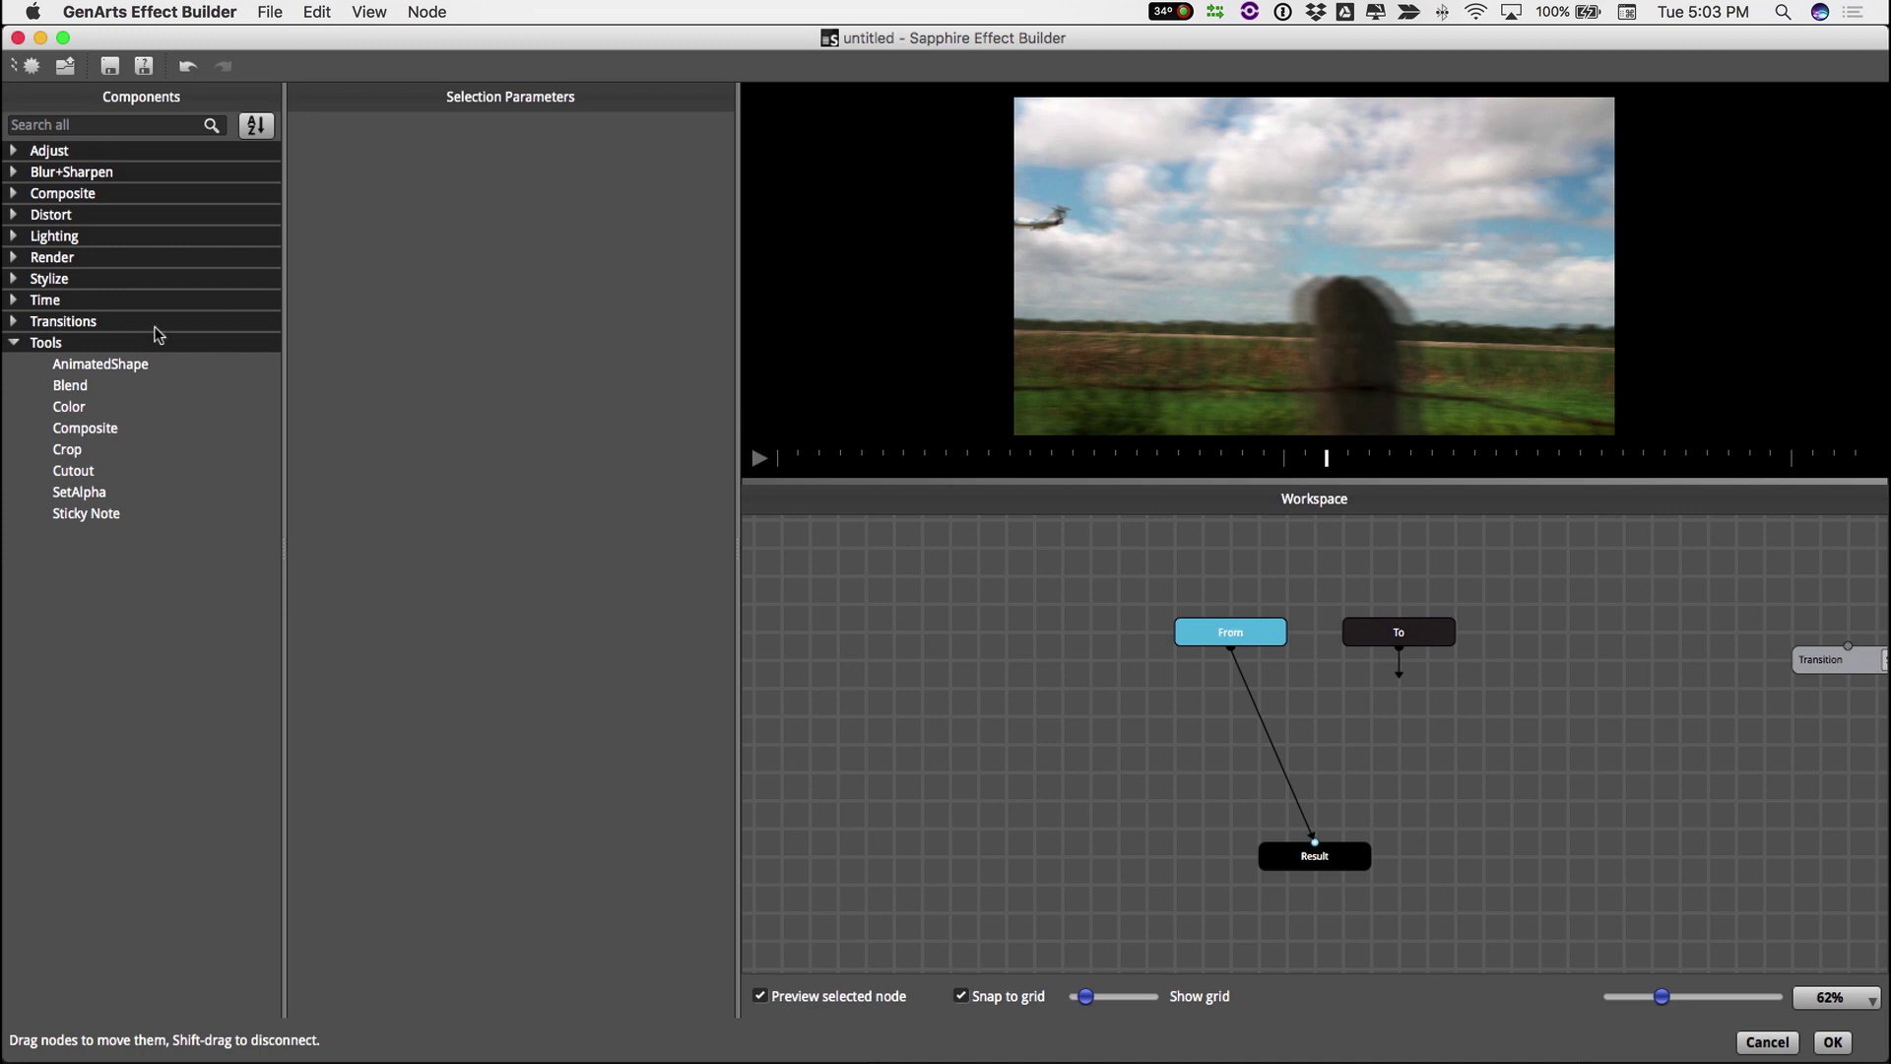
click(12, 215)
drag(98, 641, 1035, 687)
drag(1231, 649, 1035, 676)
drag(553, 402, 551, 403)
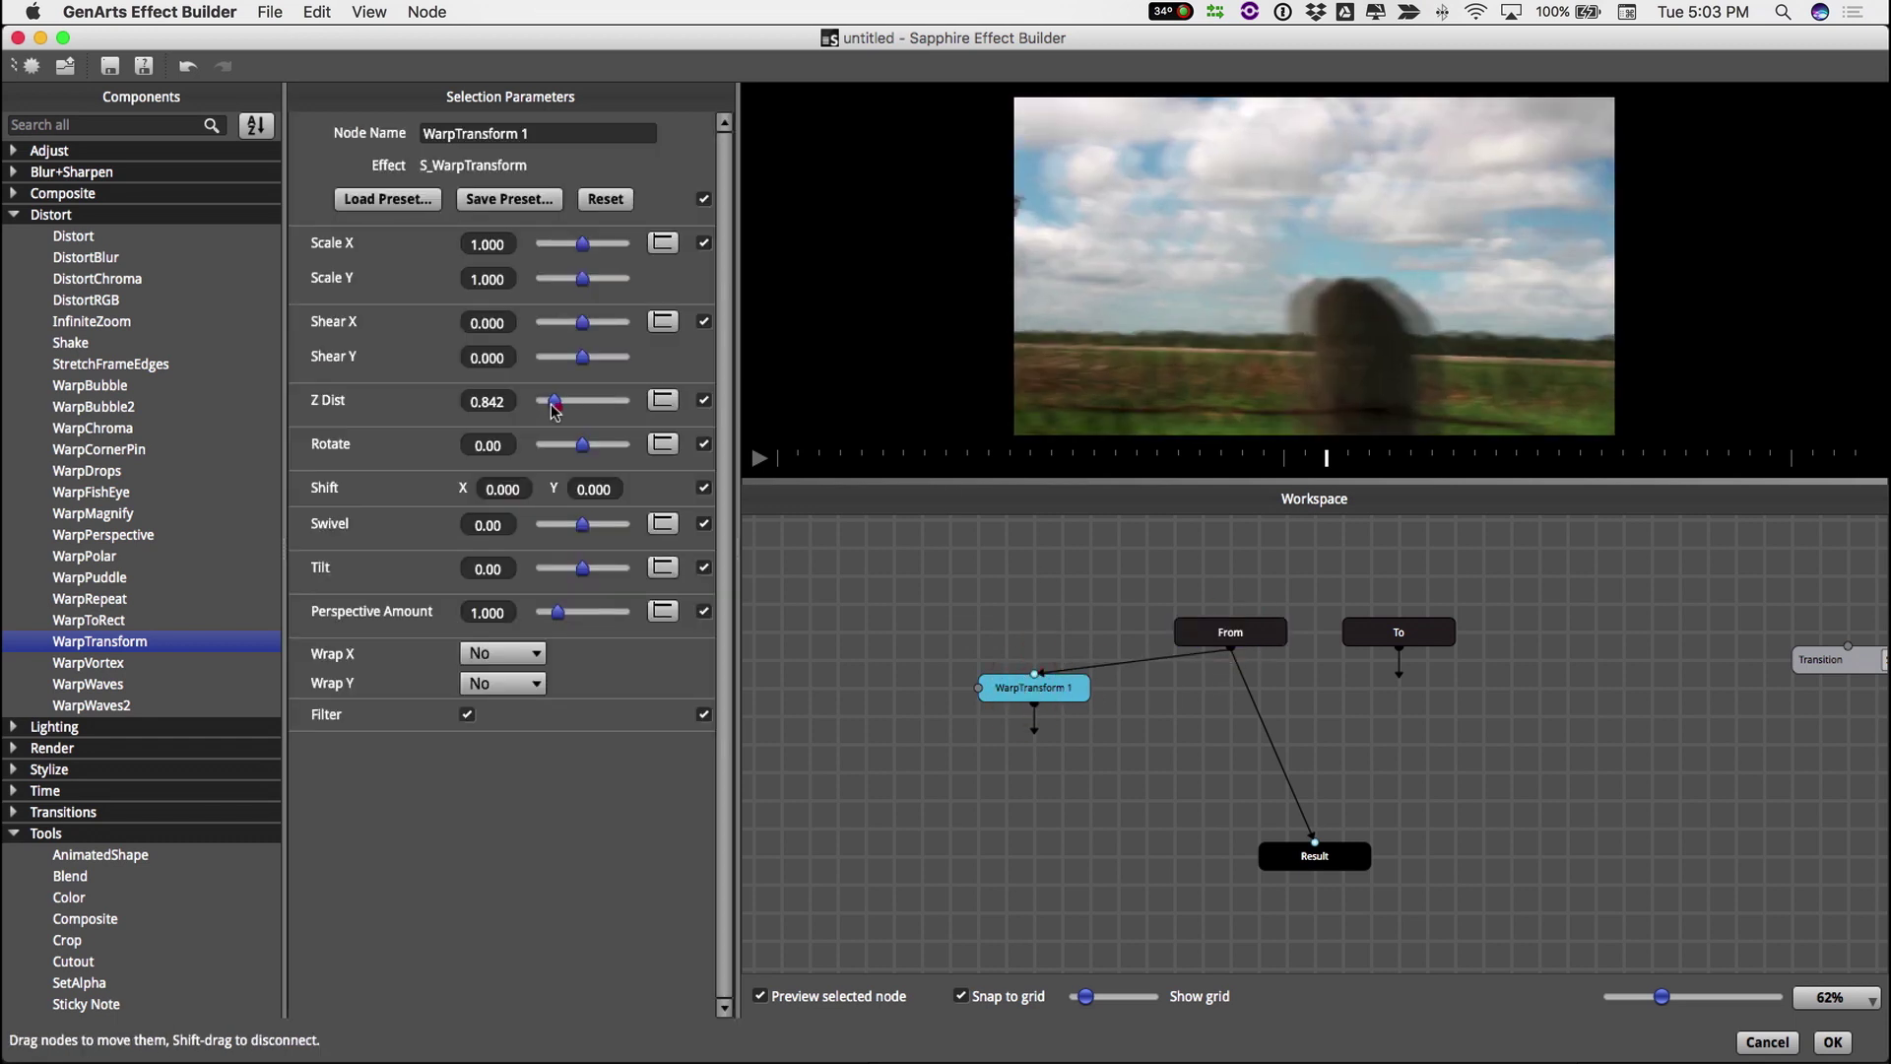
click(13, 172)
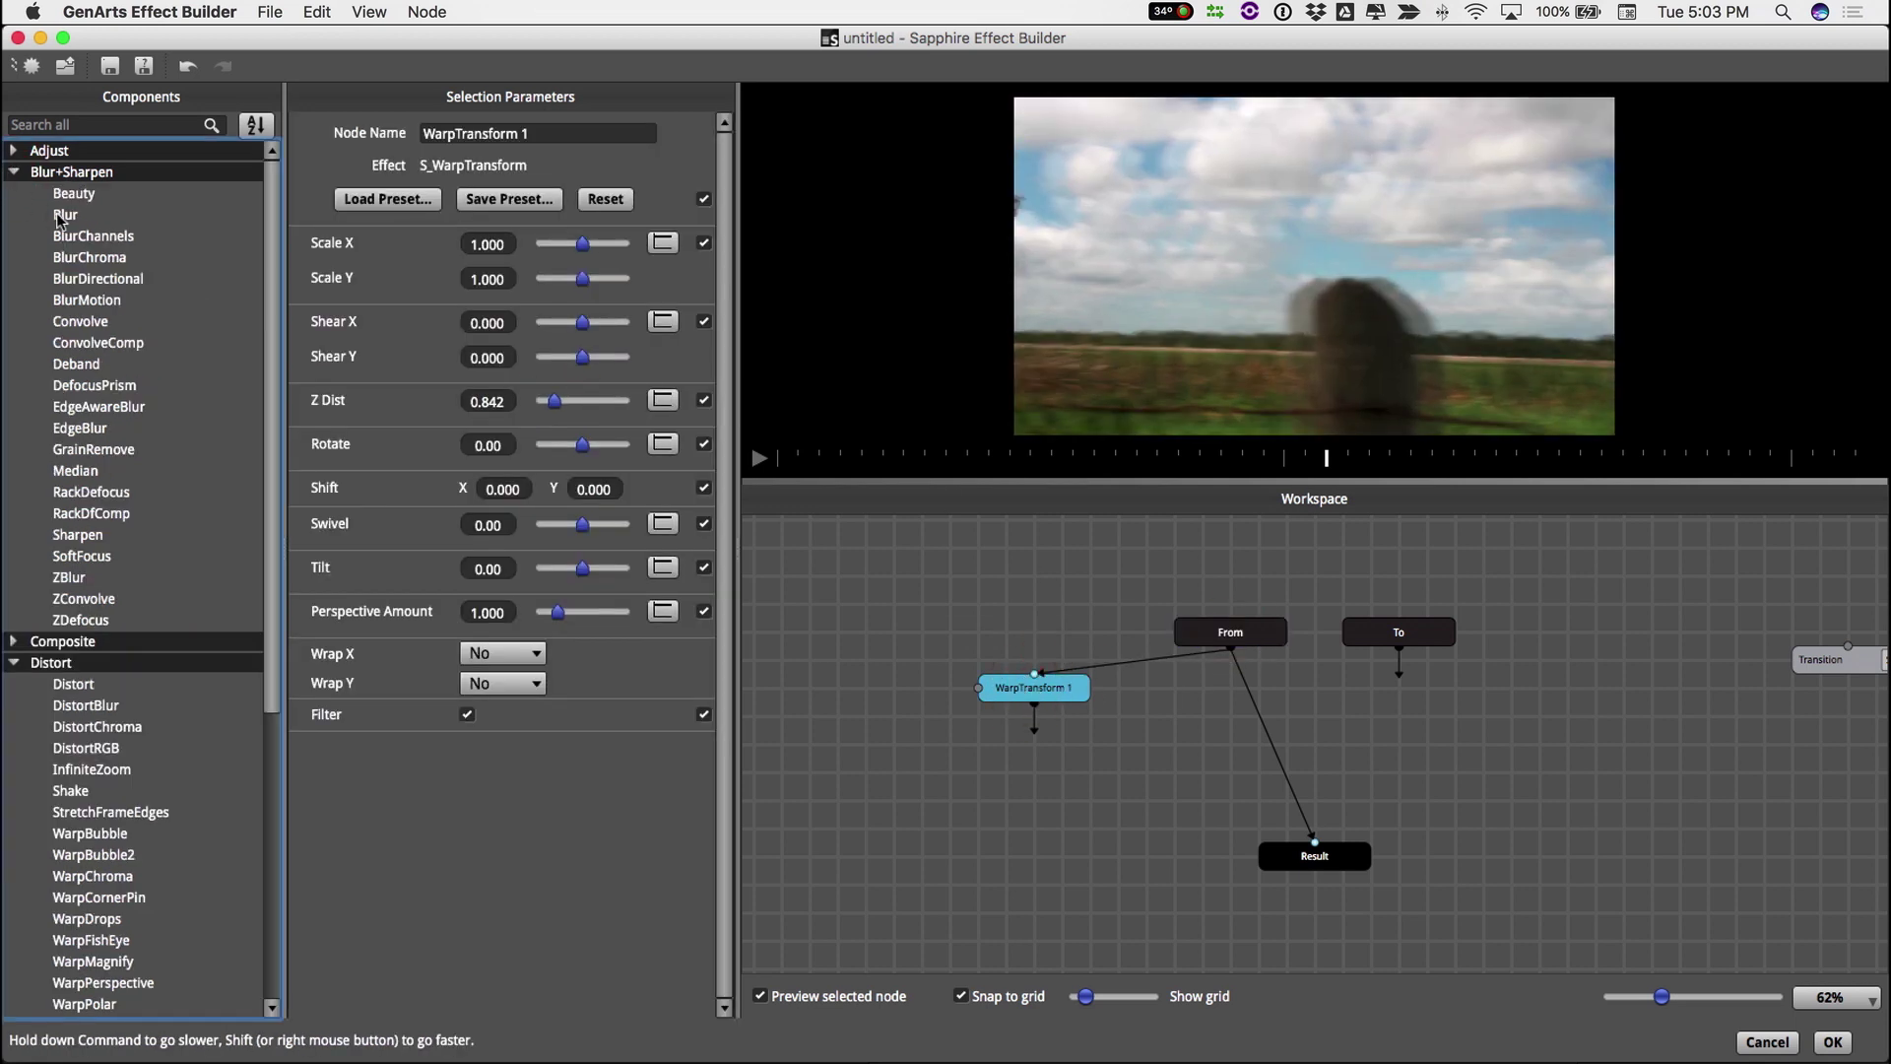
drag(65, 215, 1036, 694)
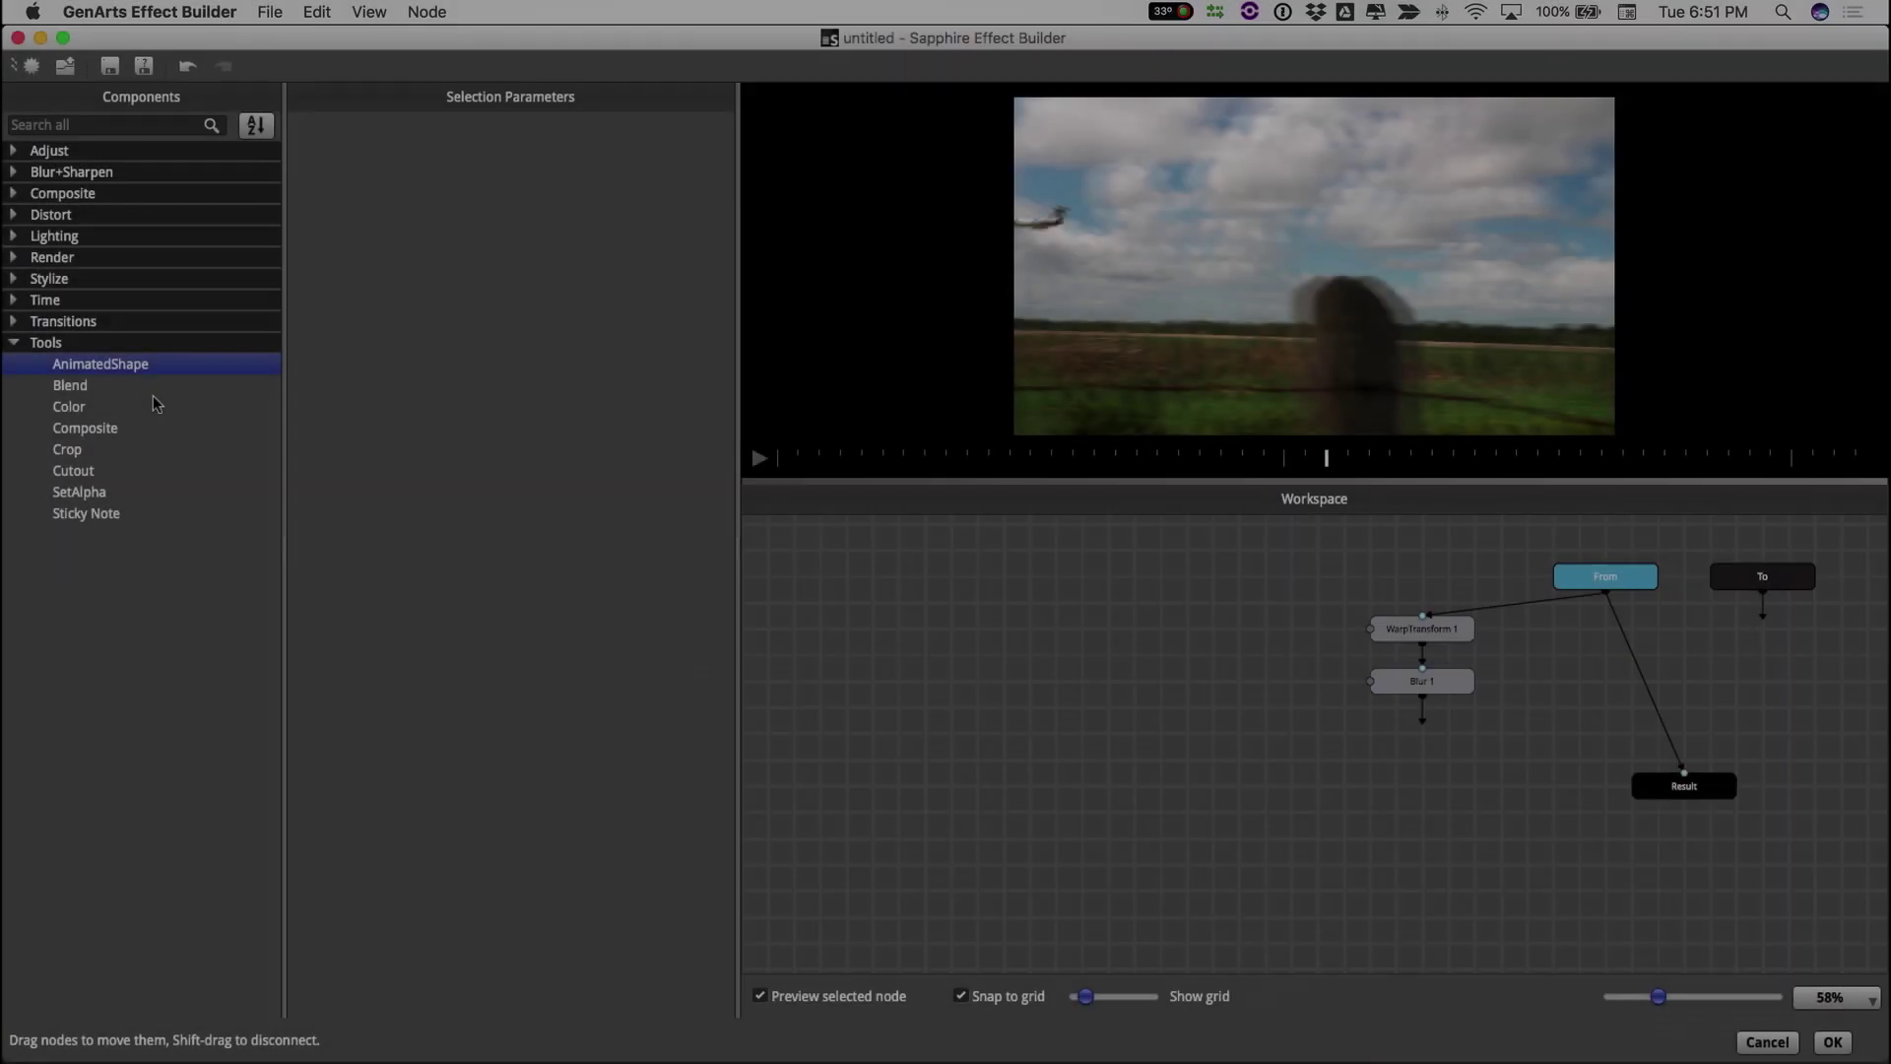
Add an AnimatedShape node shaped as a tall narrow stripe (height 1.611) pushed off the left edge
drag(100, 364, 900, 605)
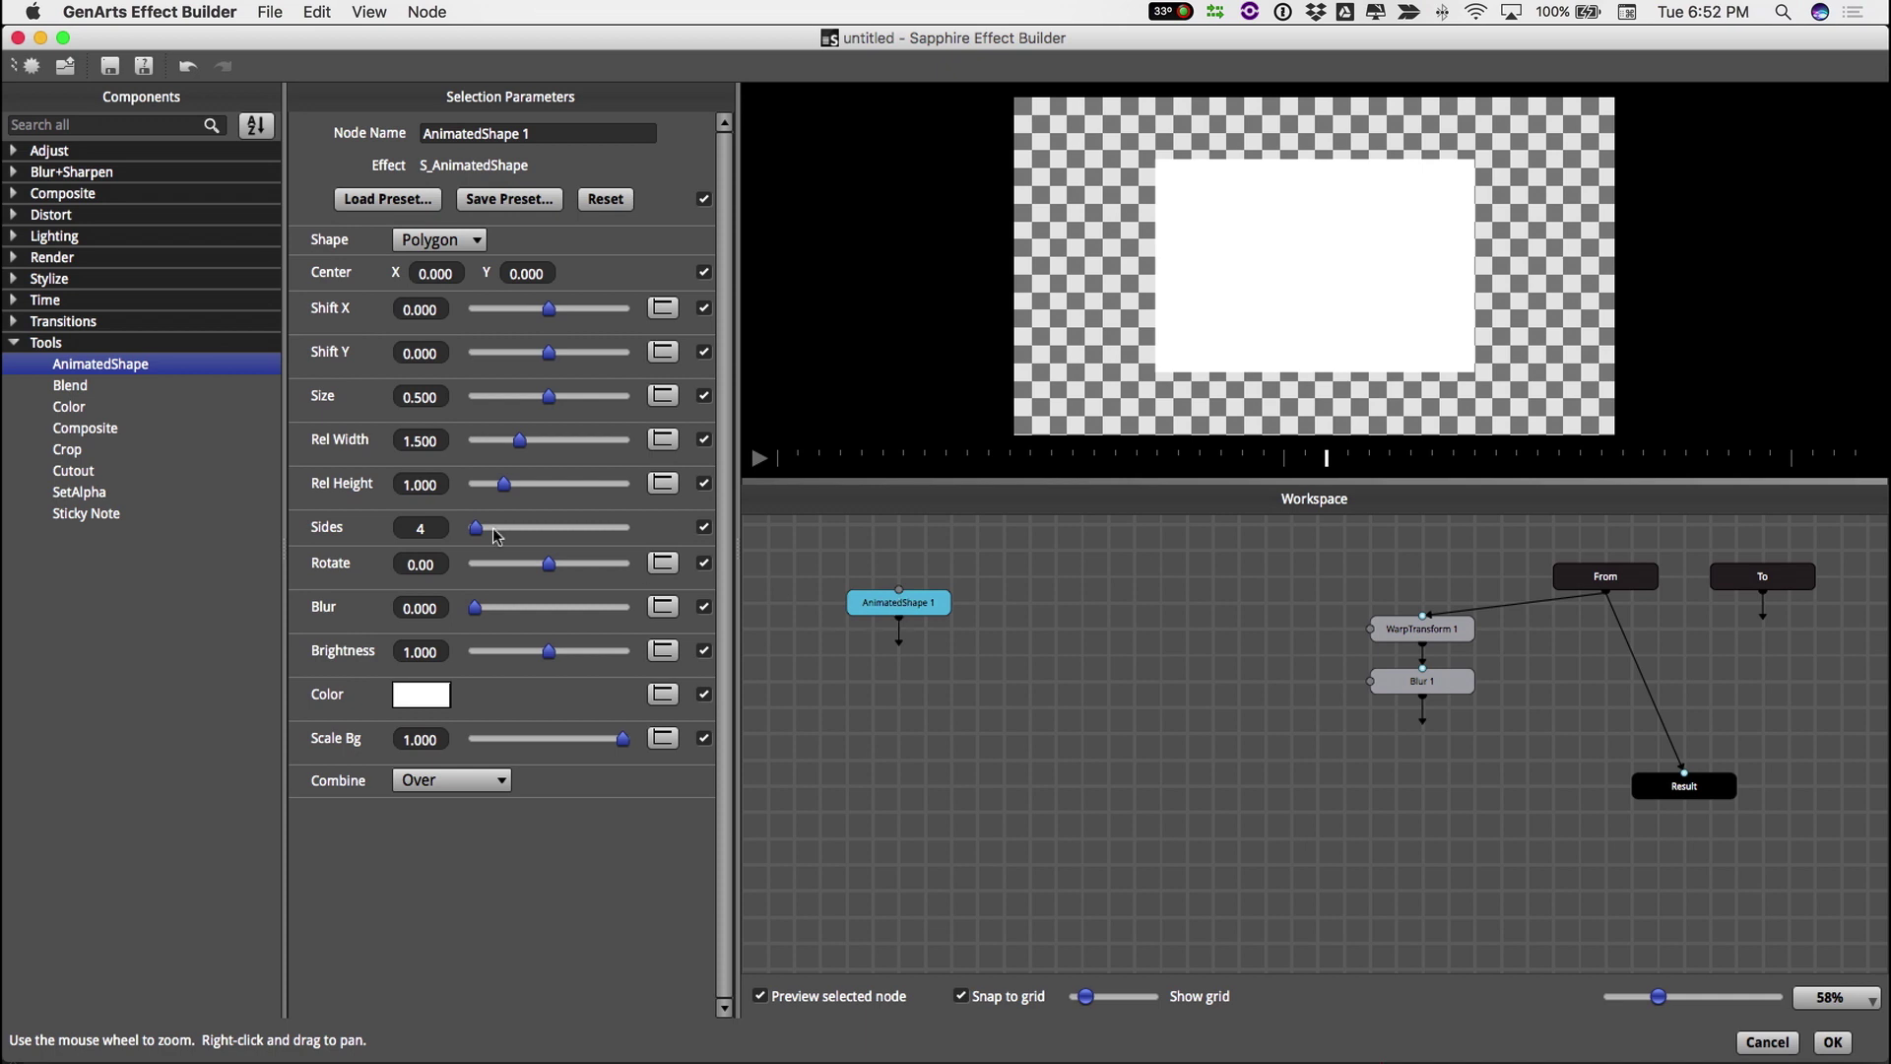
drag(420, 484, 1102, 505)
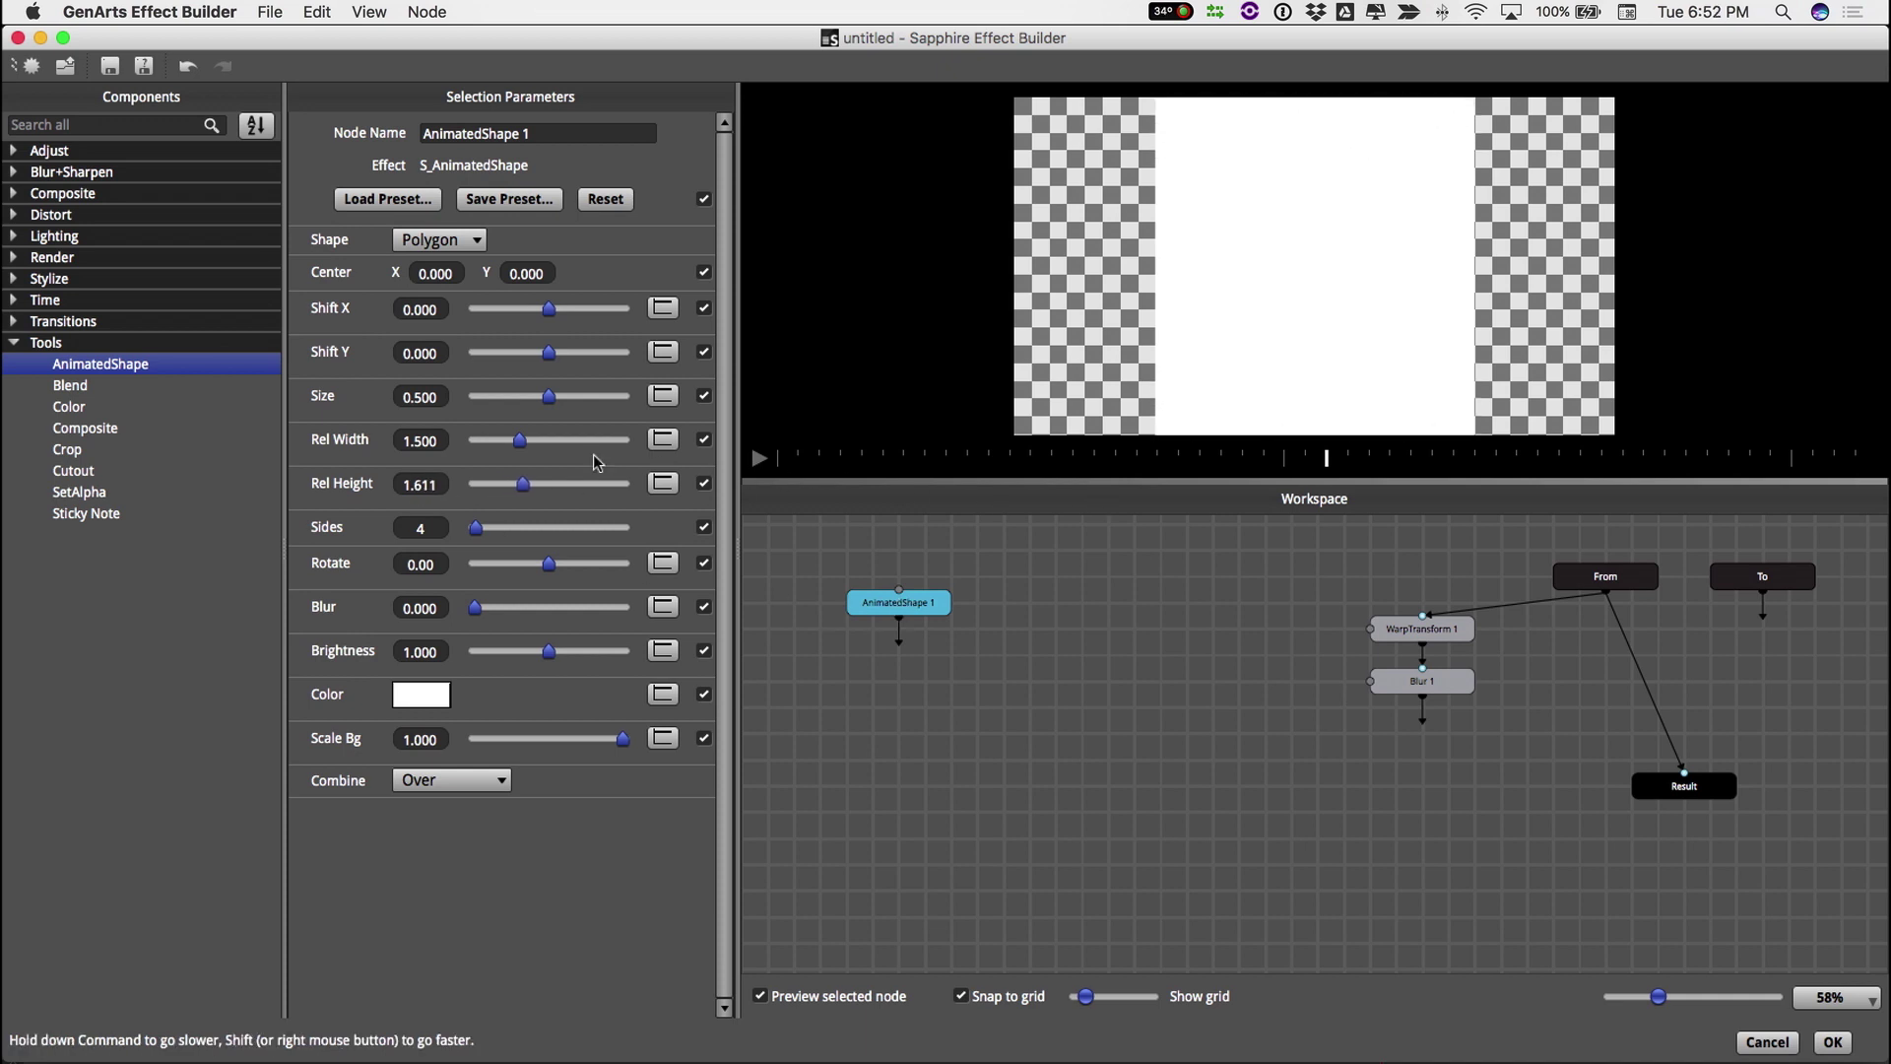
drag(513, 446, 490, 451)
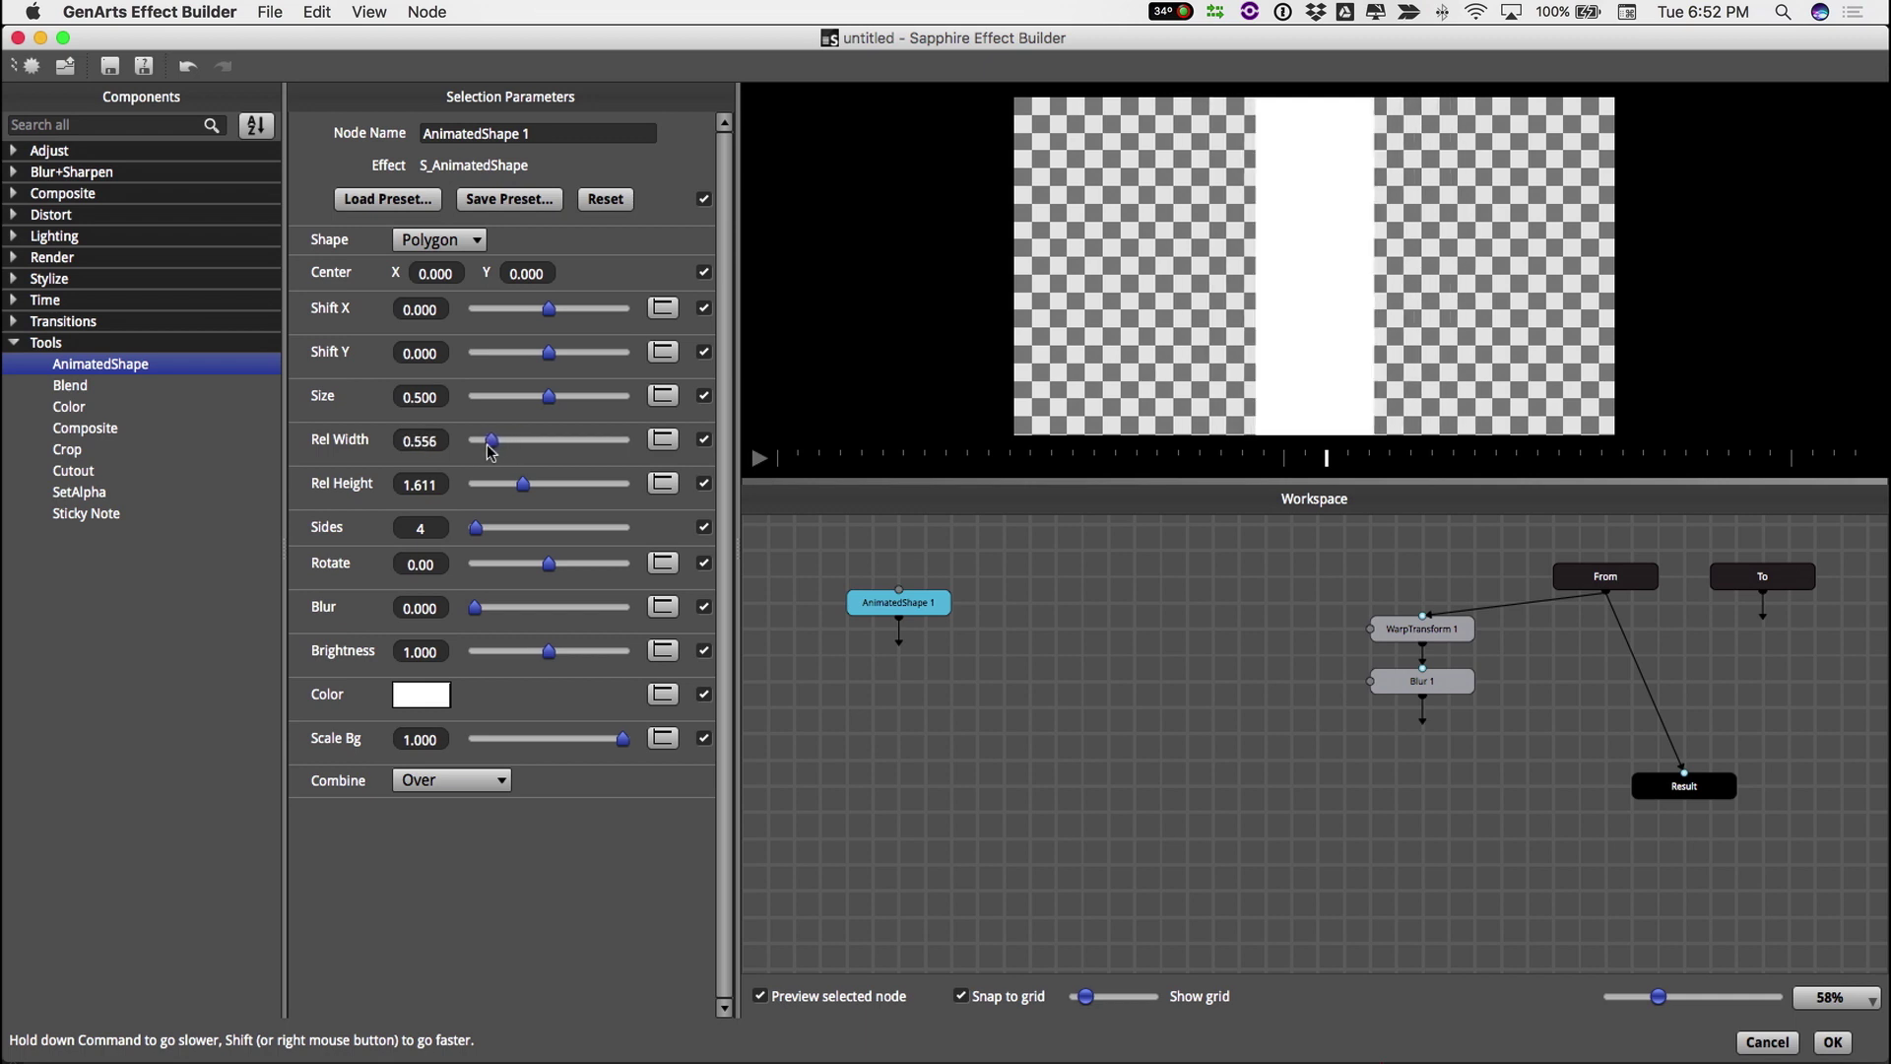
drag(422, 273, 558, 289)
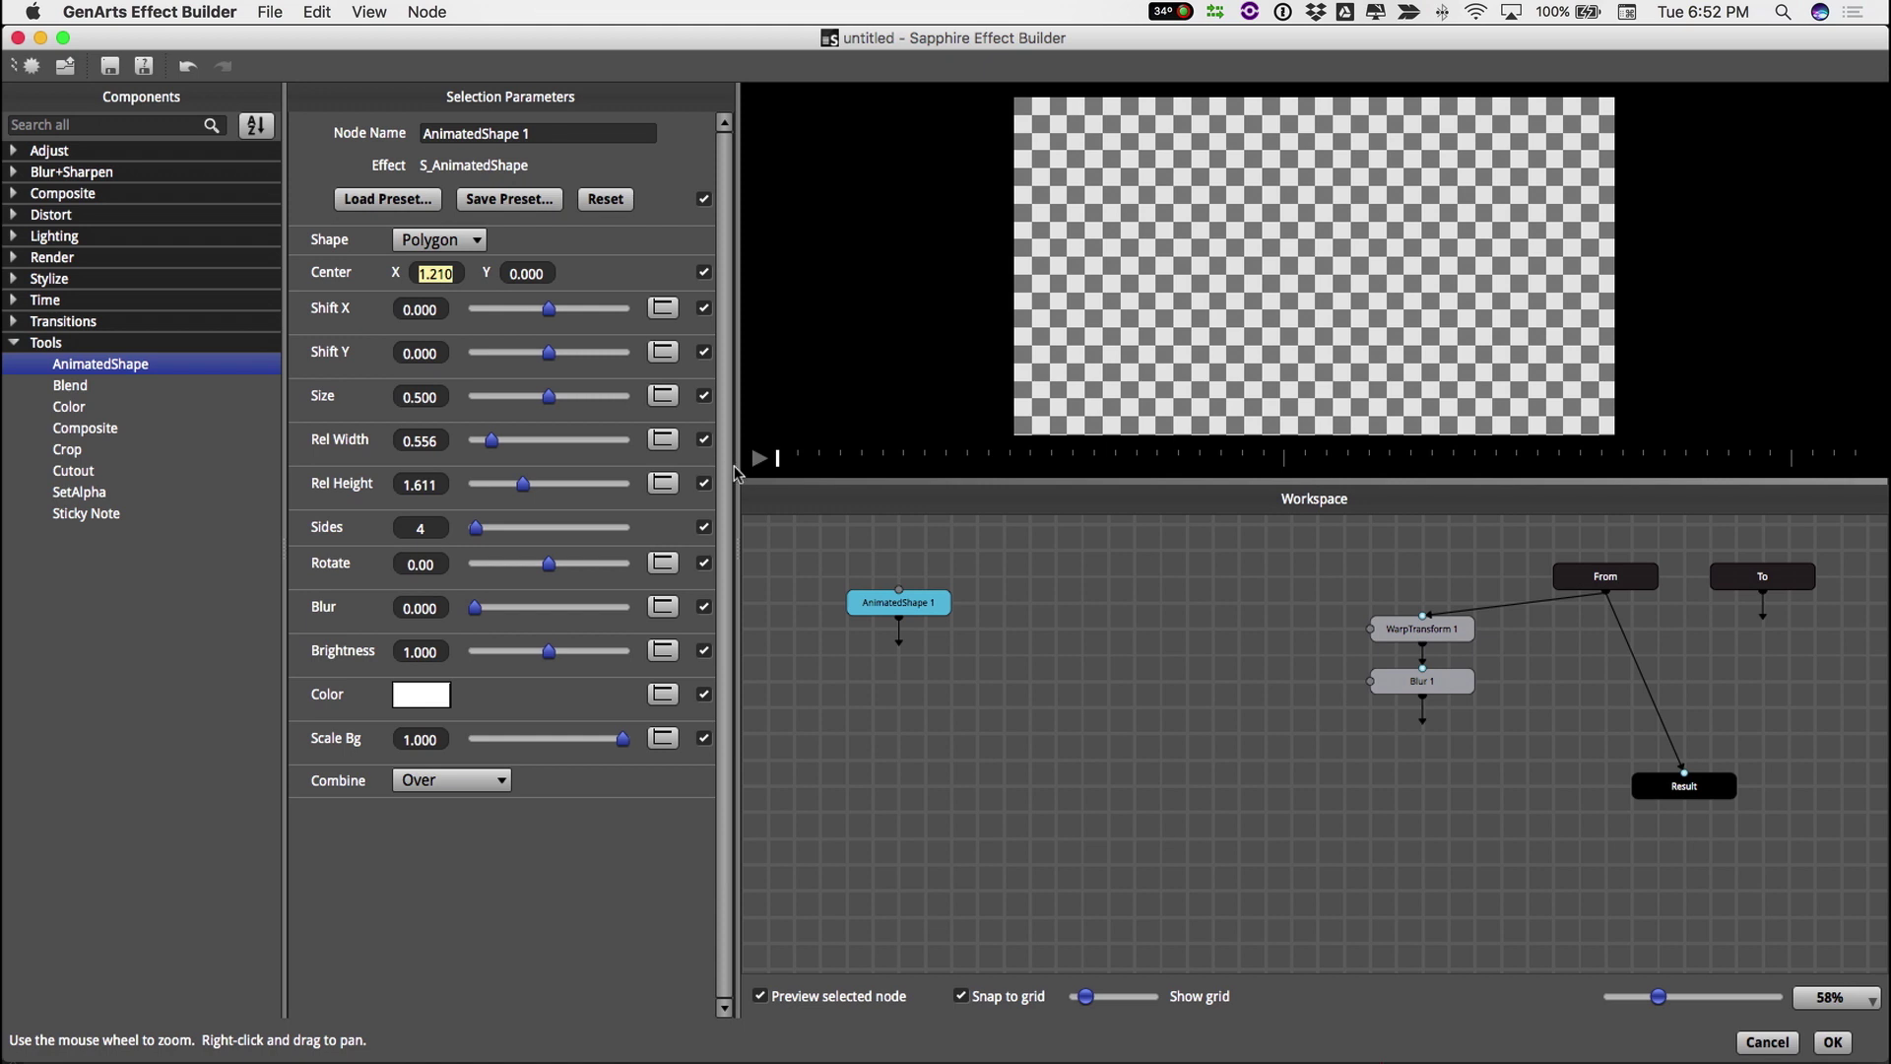
drag(1342, 458, 1806, 461)
drag(547, 314, 5, 321)
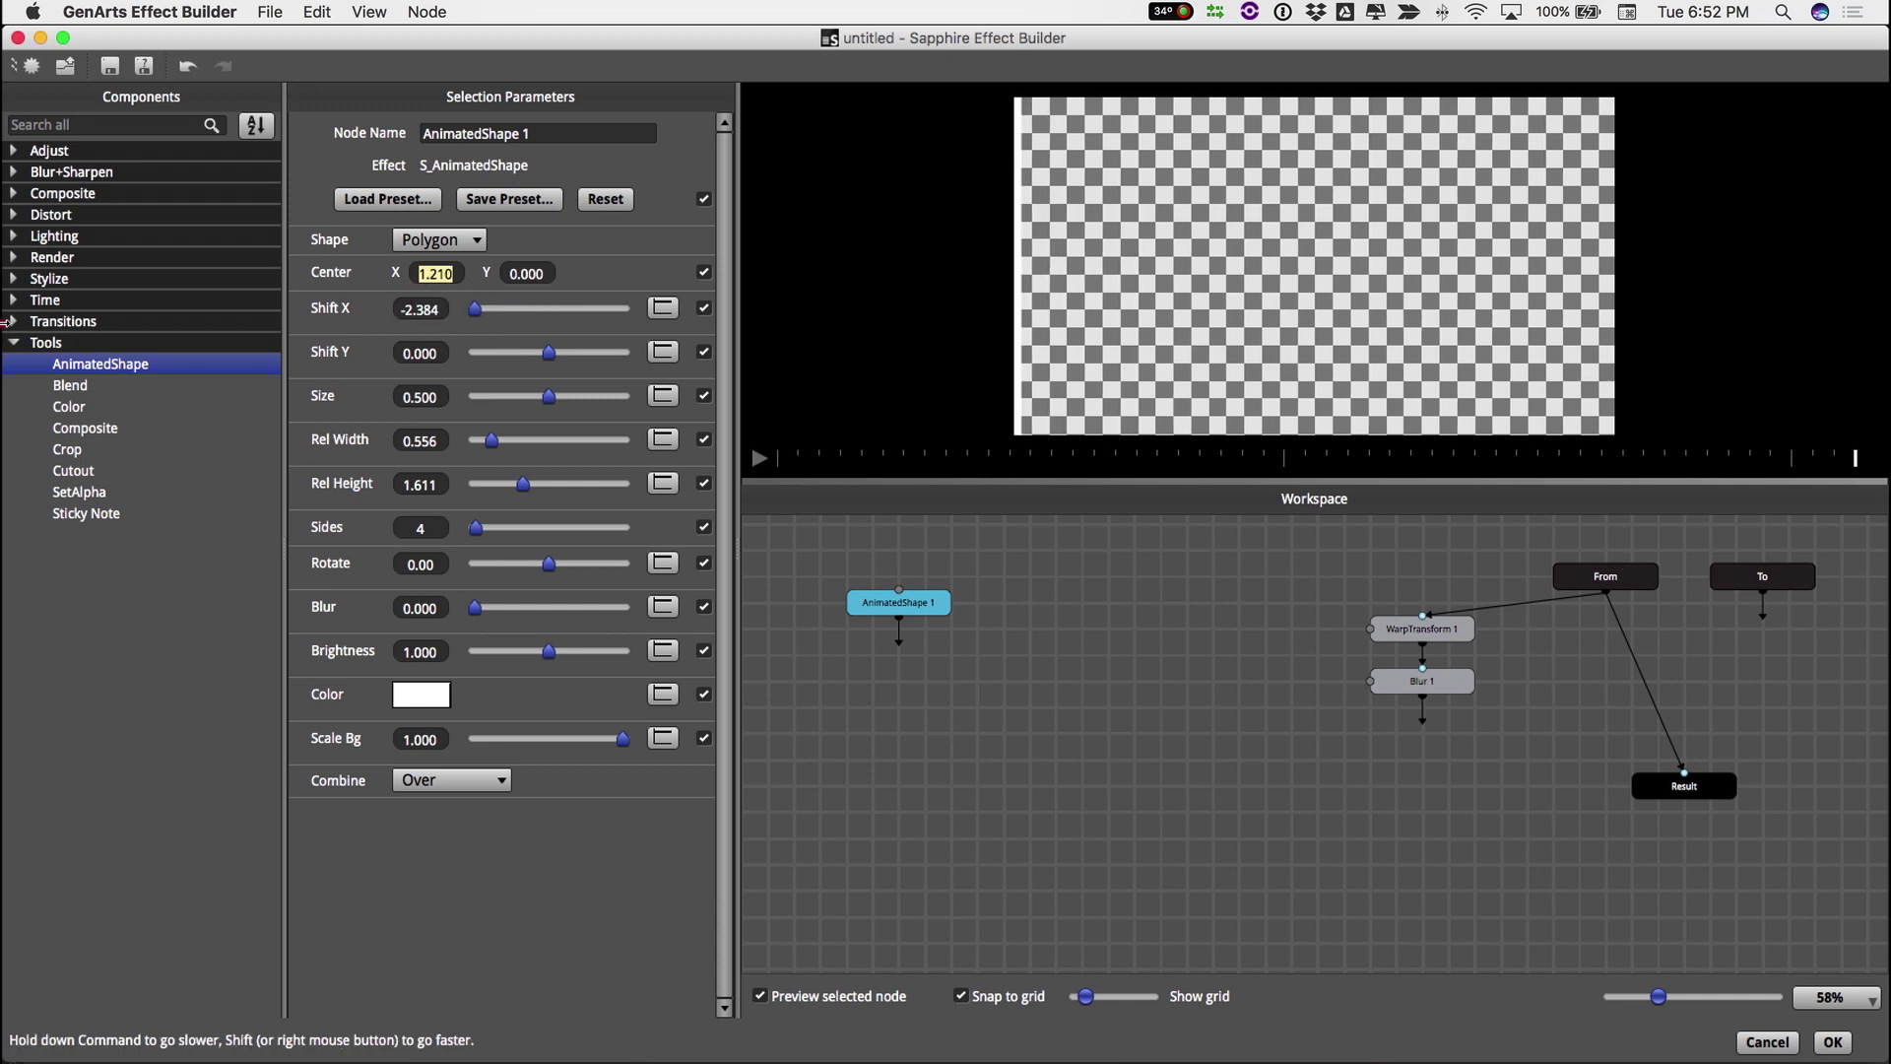
drag(413, 316, 389, 321)
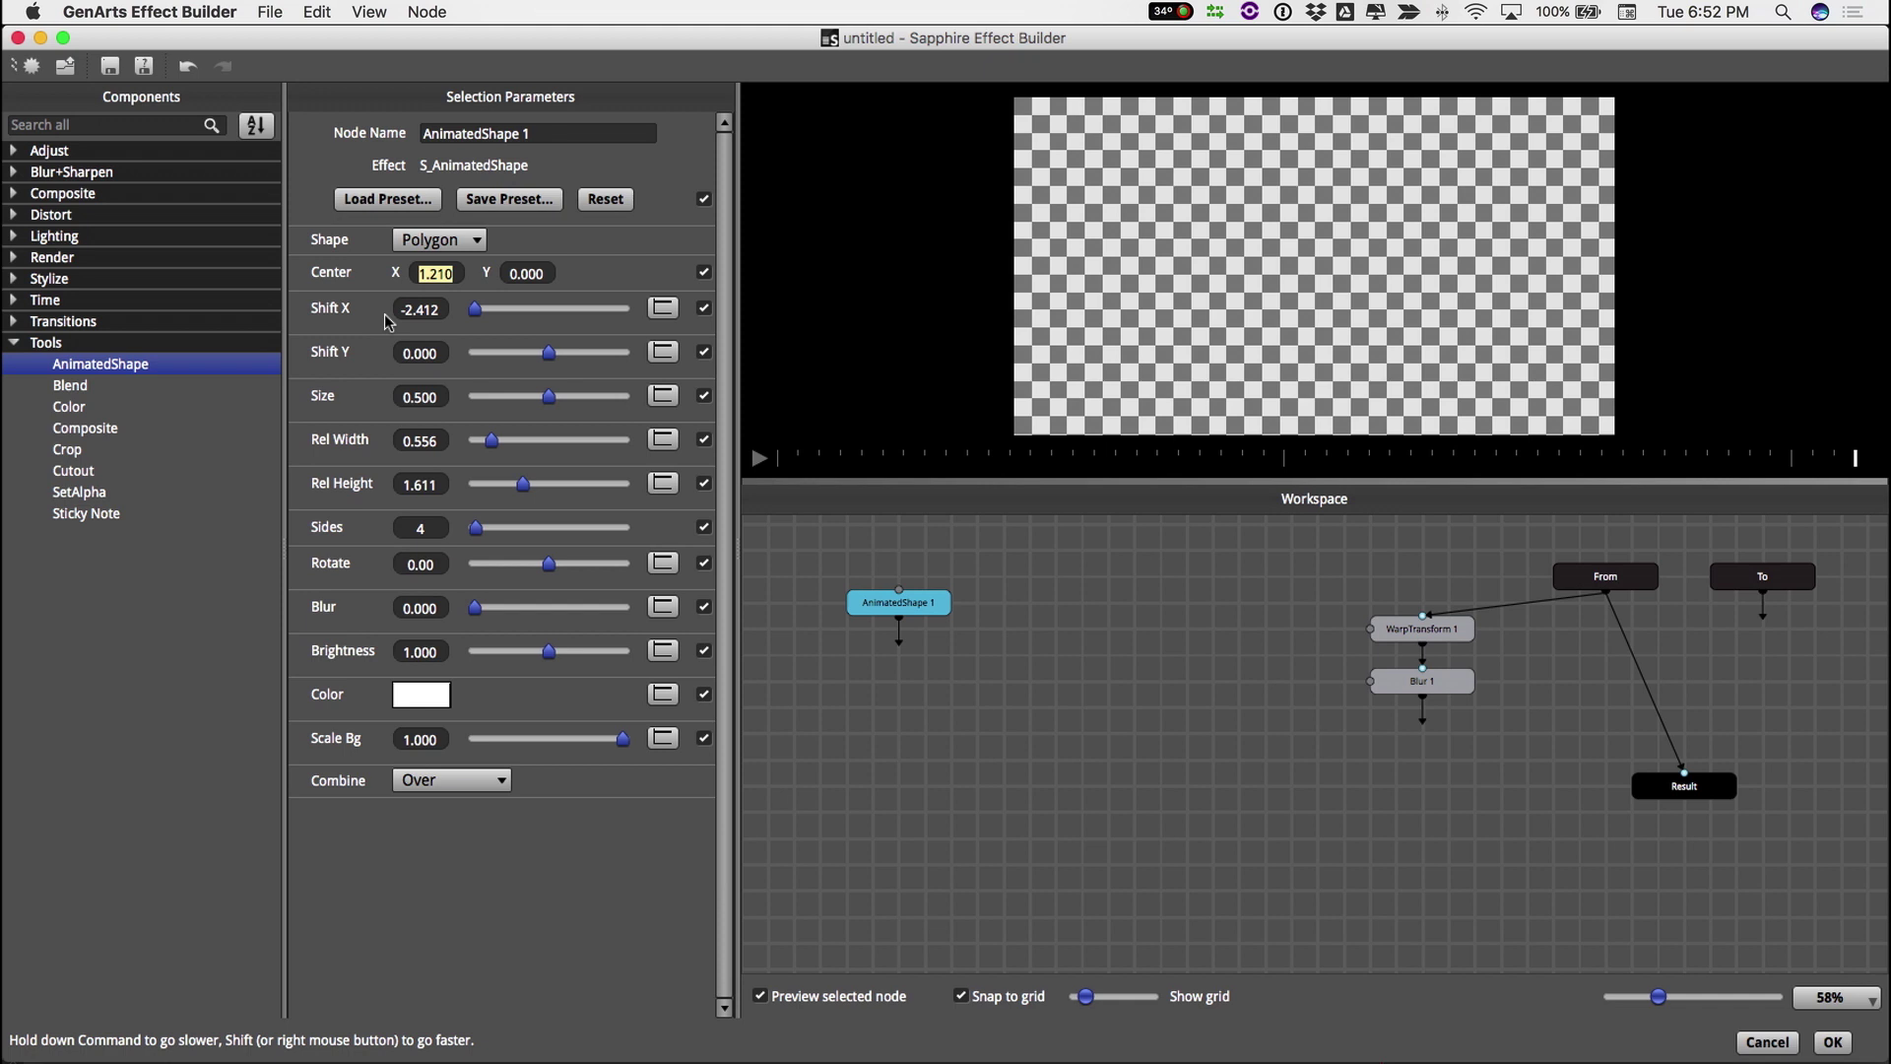
Give Shift X a triangle curve with eased, rounded peak at -2.41 so the bar sweeps across
click(759, 458)
click(758, 459)
click(661, 305)
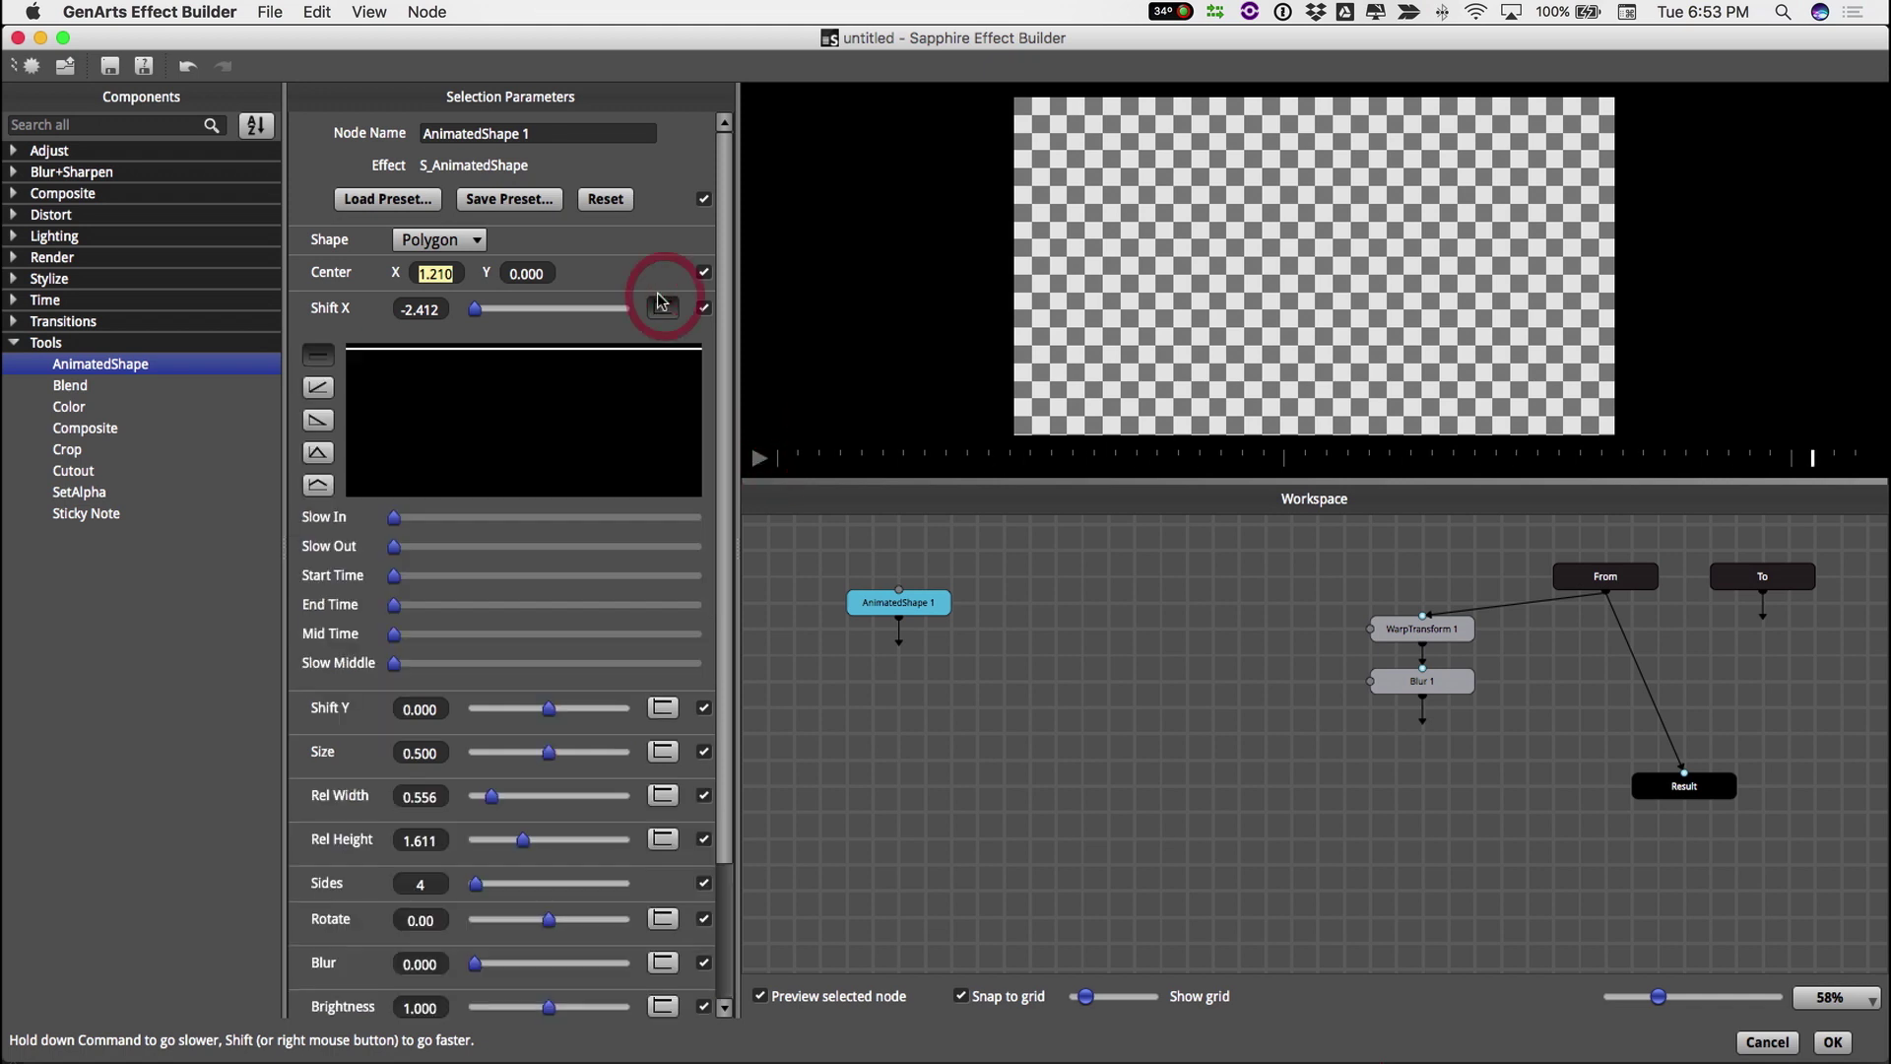
click(317, 453)
click(759, 459)
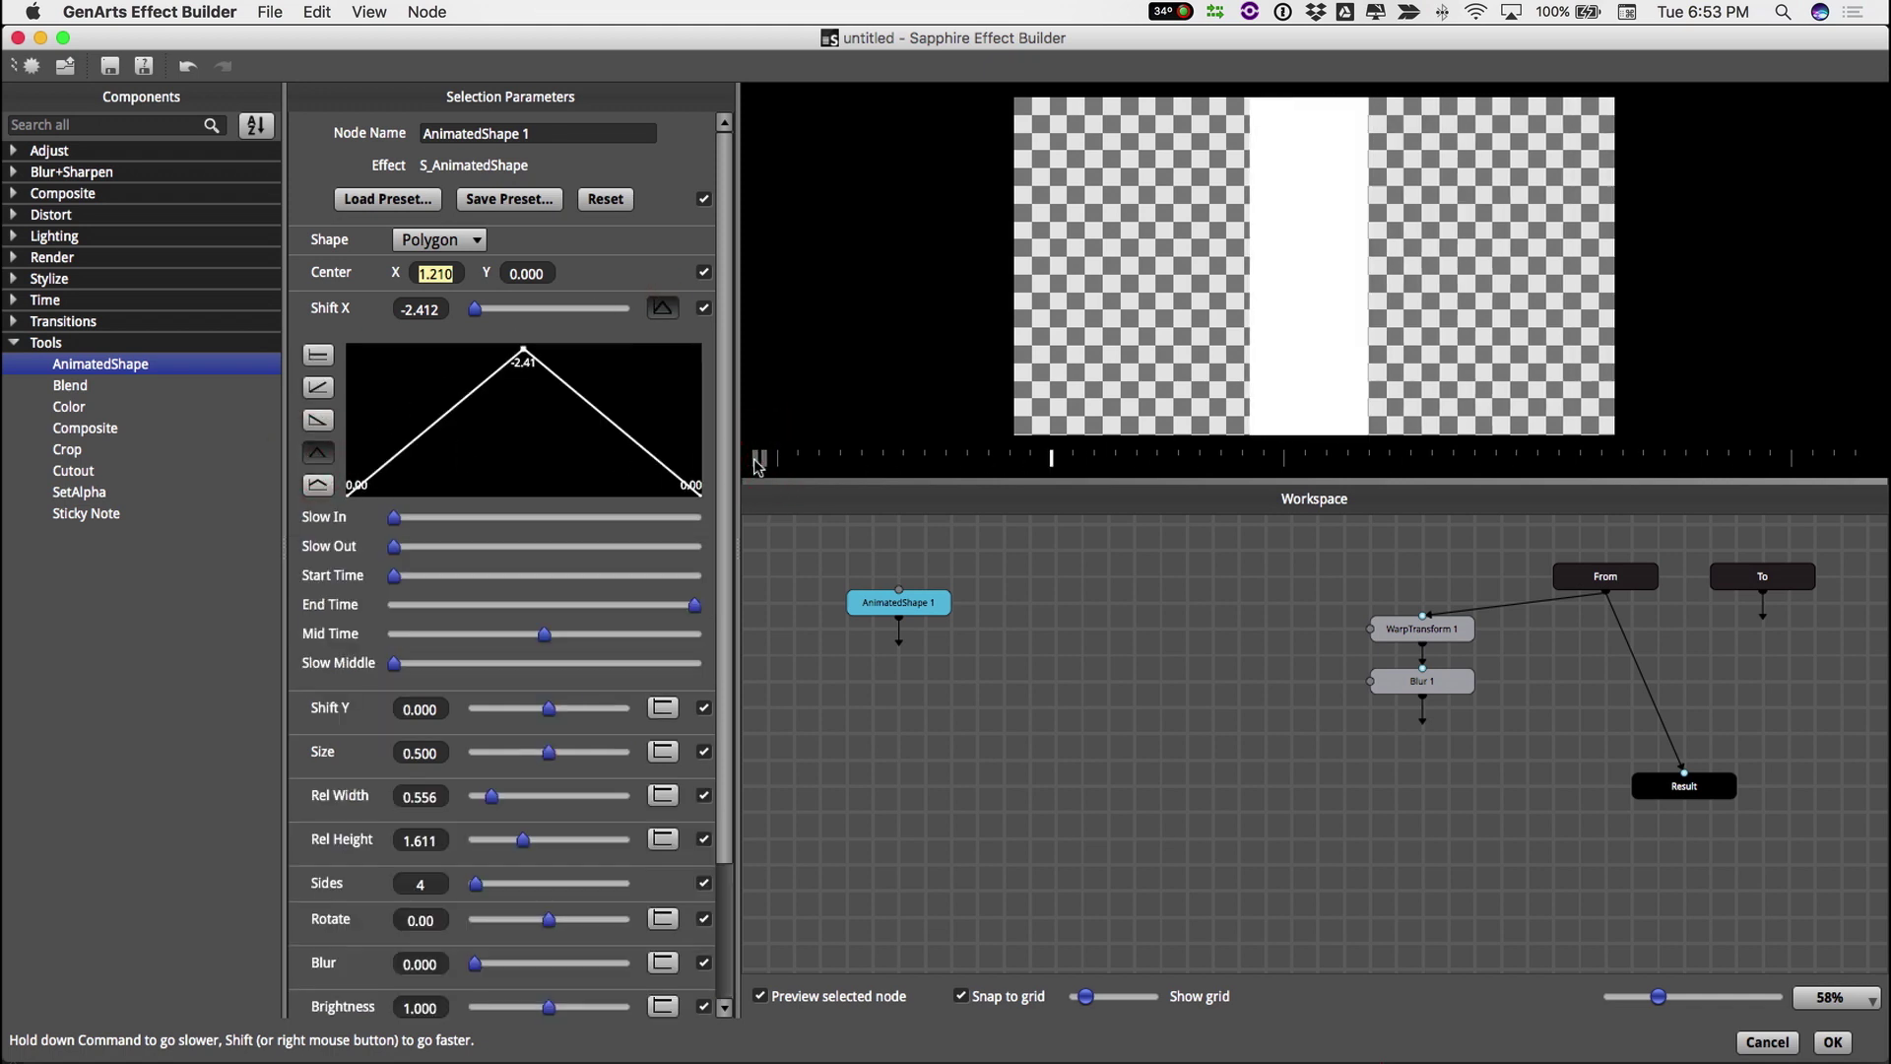
drag(394, 546, 615, 519)
drag(393, 666, 681, 664)
click(756, 459)
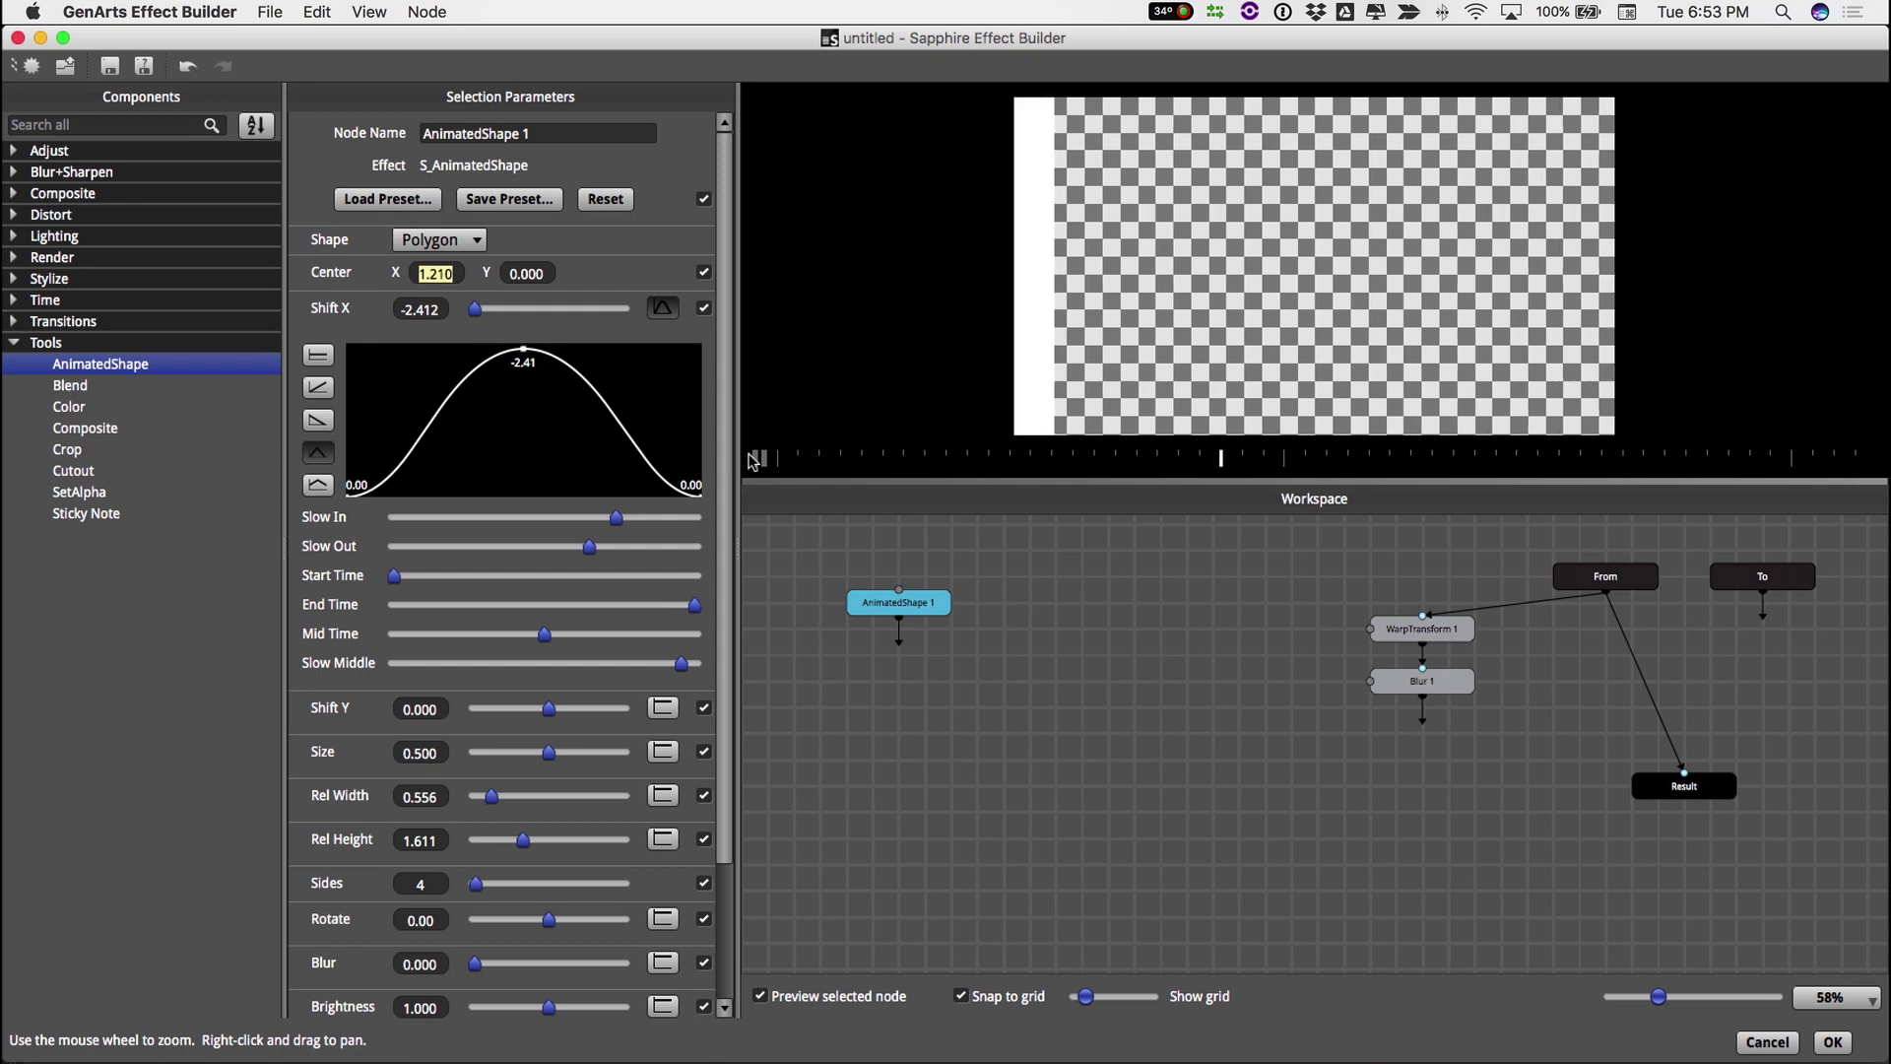
Duplicate AnimatedShape 1 as AnimatedShape 2 with a linear upward Shift X ramp
right_click(907, 605)
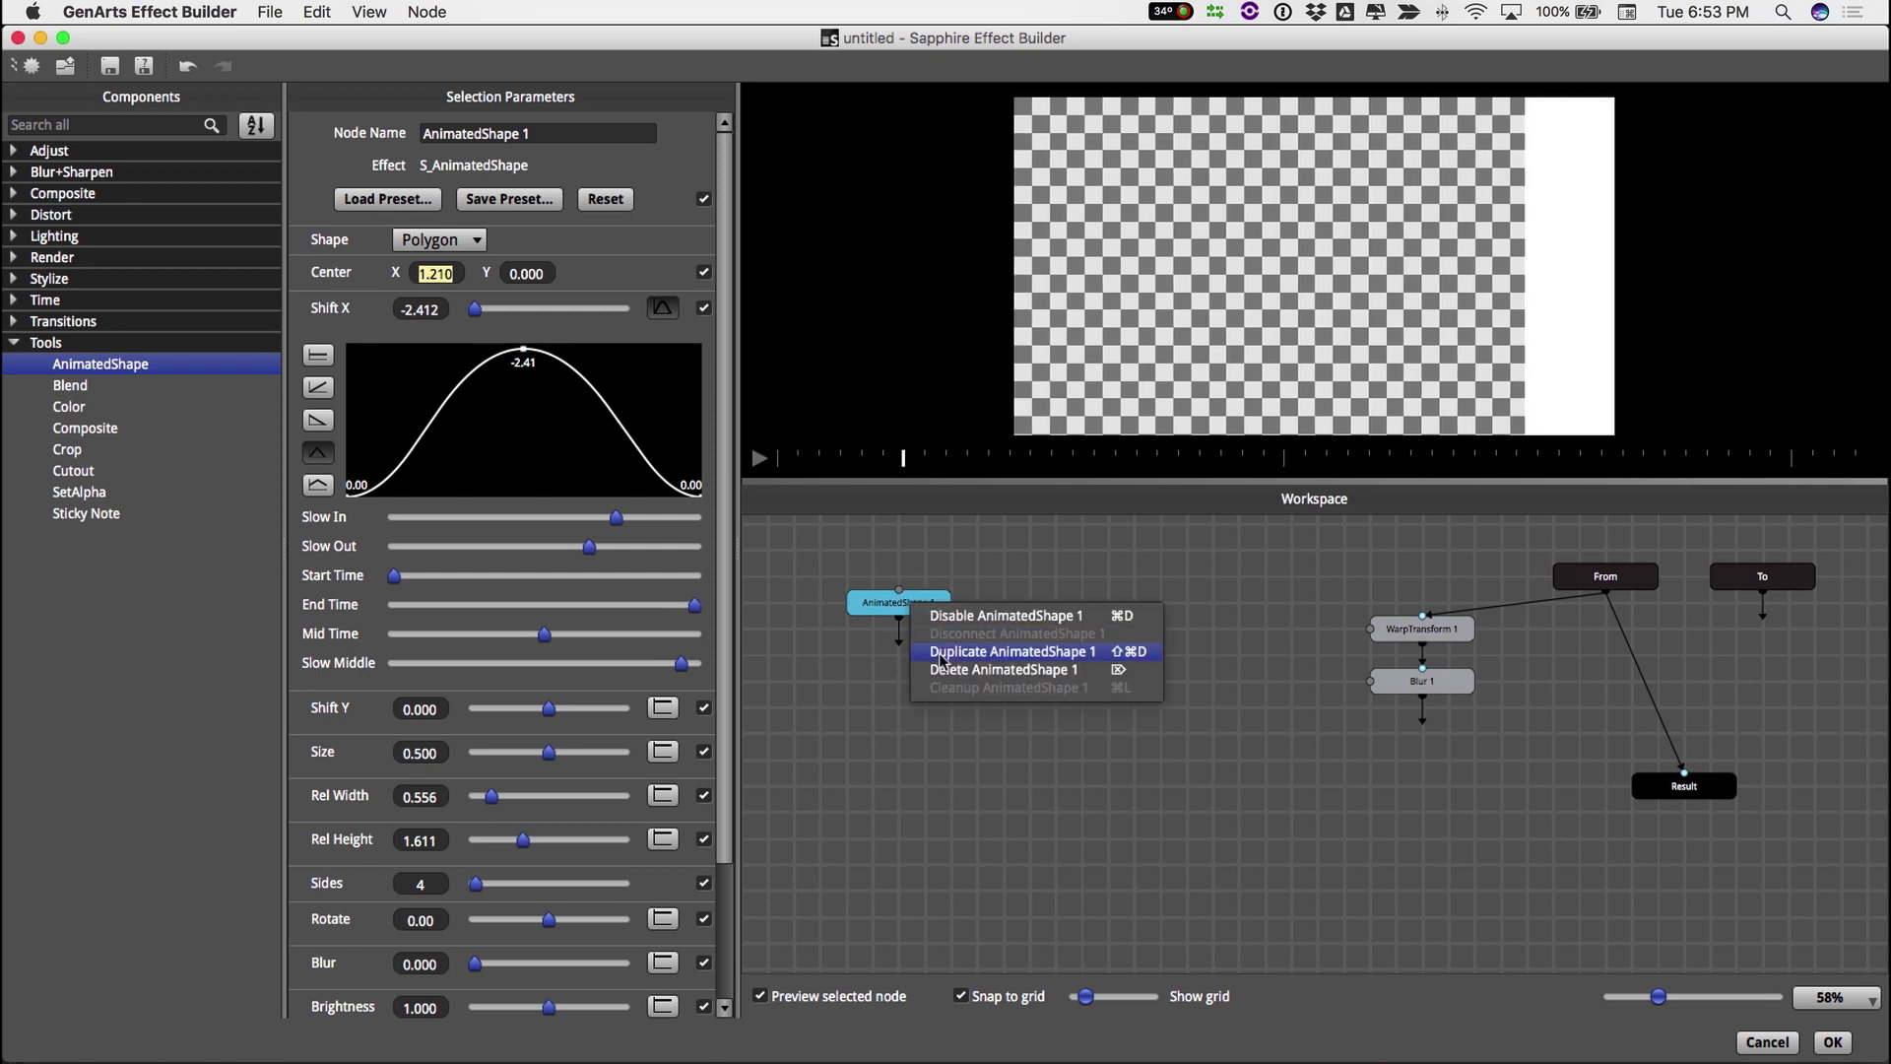
click(985, 646)
drag(926, 607, 1020, 618)
click(663, 308)
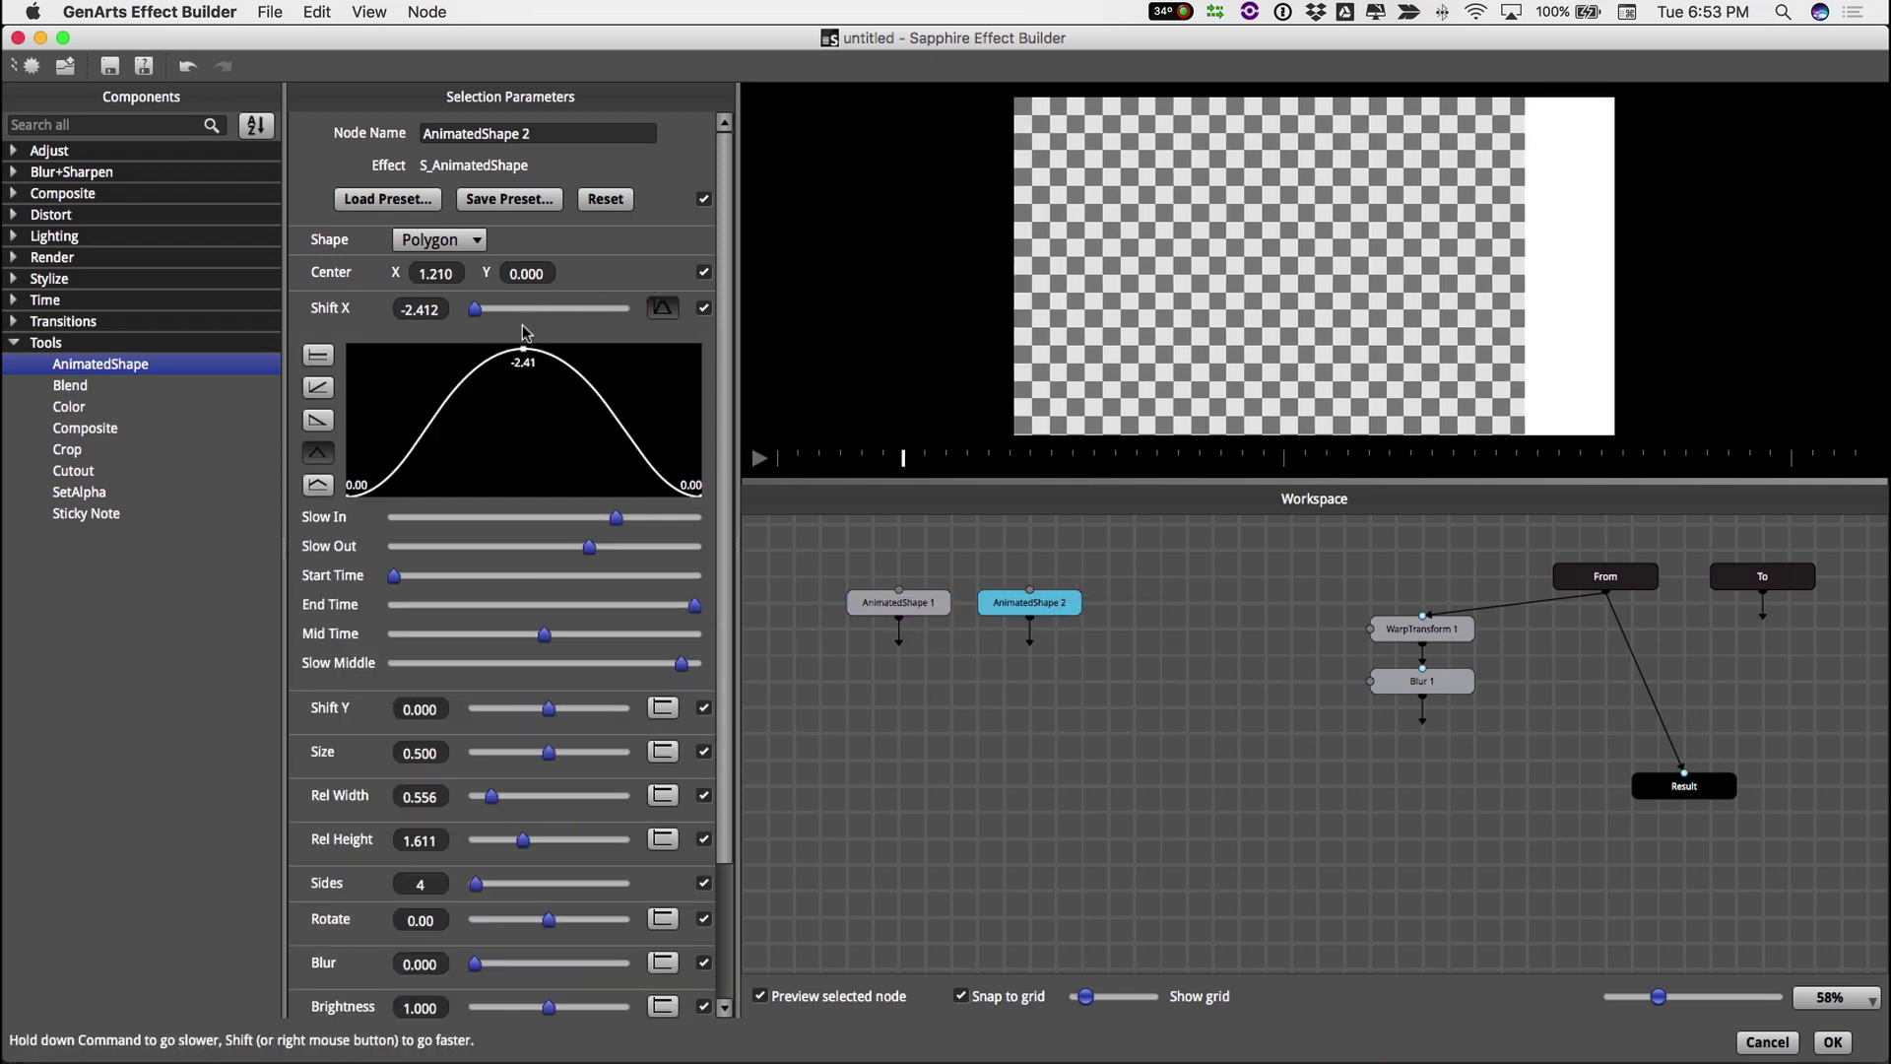
click(317, 387)
click(758, 458)
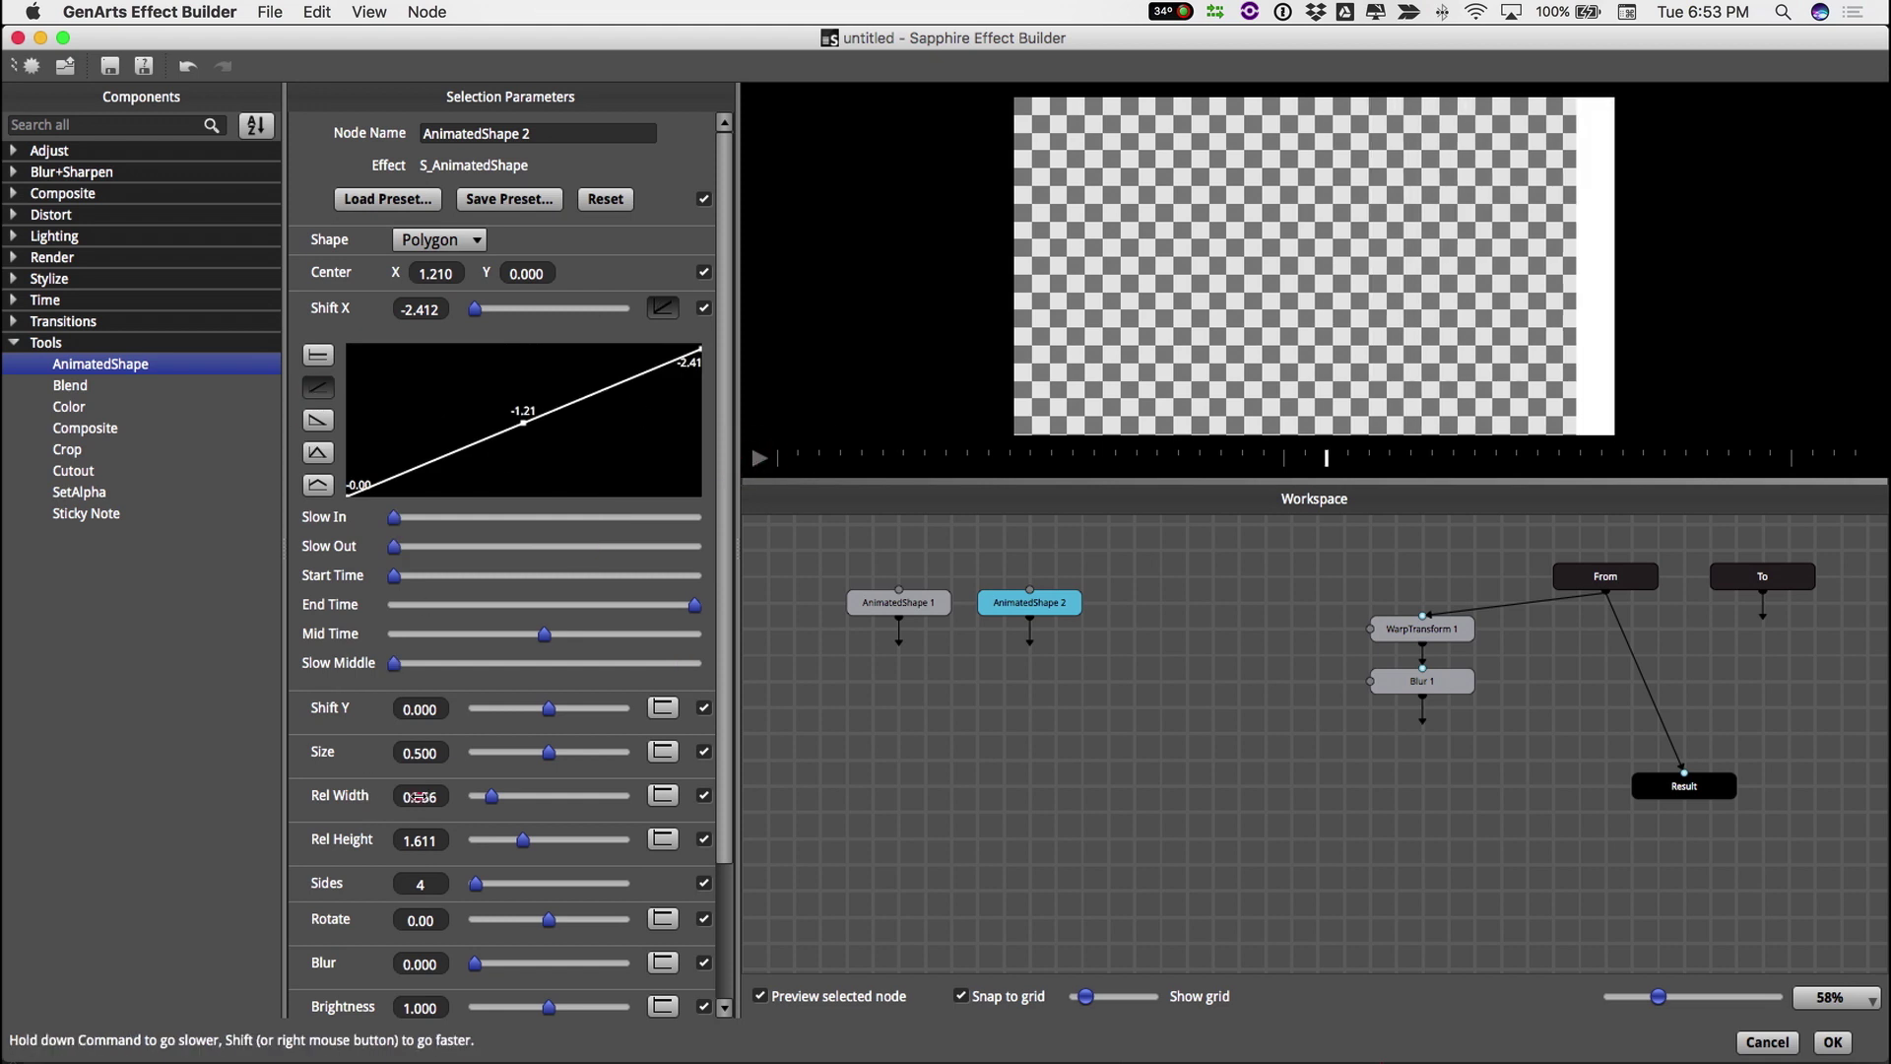
Narrow AnimatedShape 2's bar to Rel Width 0.181 and delay and ease its Shift X ramp
drag(491, 796, 479, 796)
drag(410, 581, 448, 579)
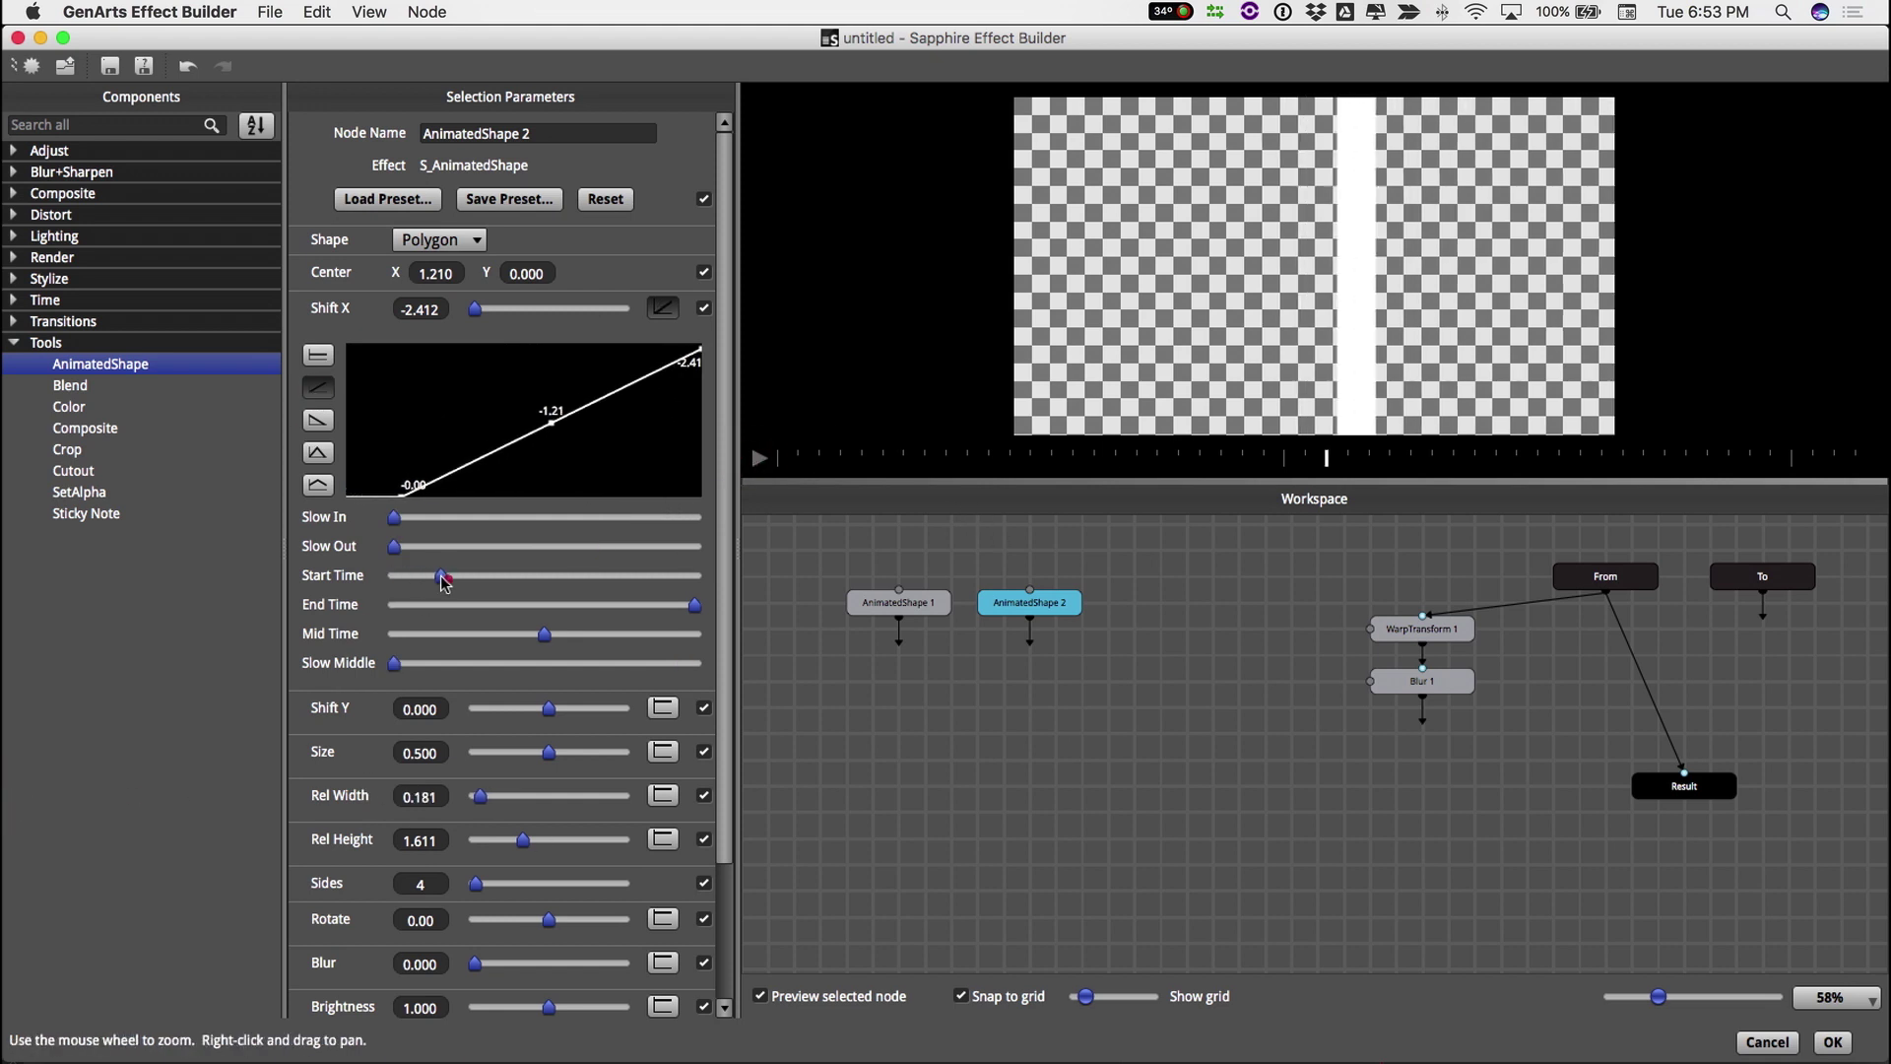
drag(394, 519, 627, 520)
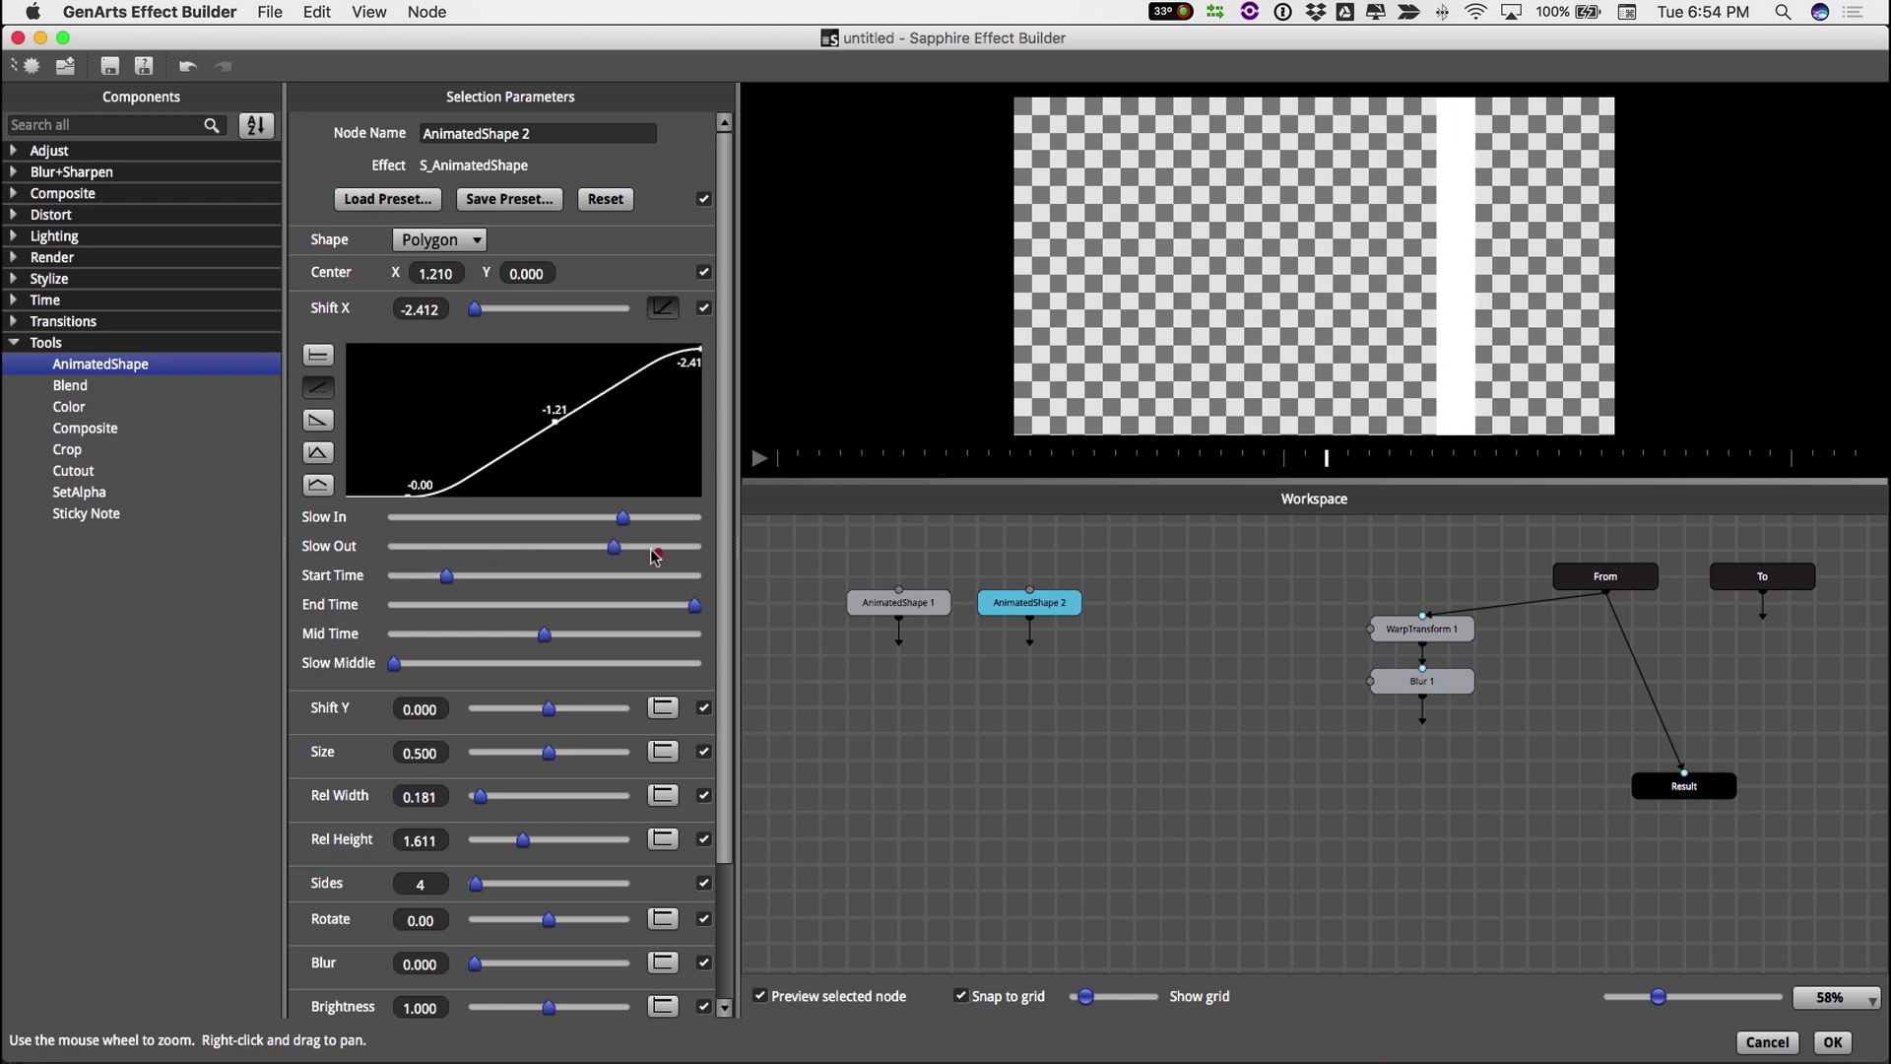
drag(394, 547, 658, 547)
click(759, 458)
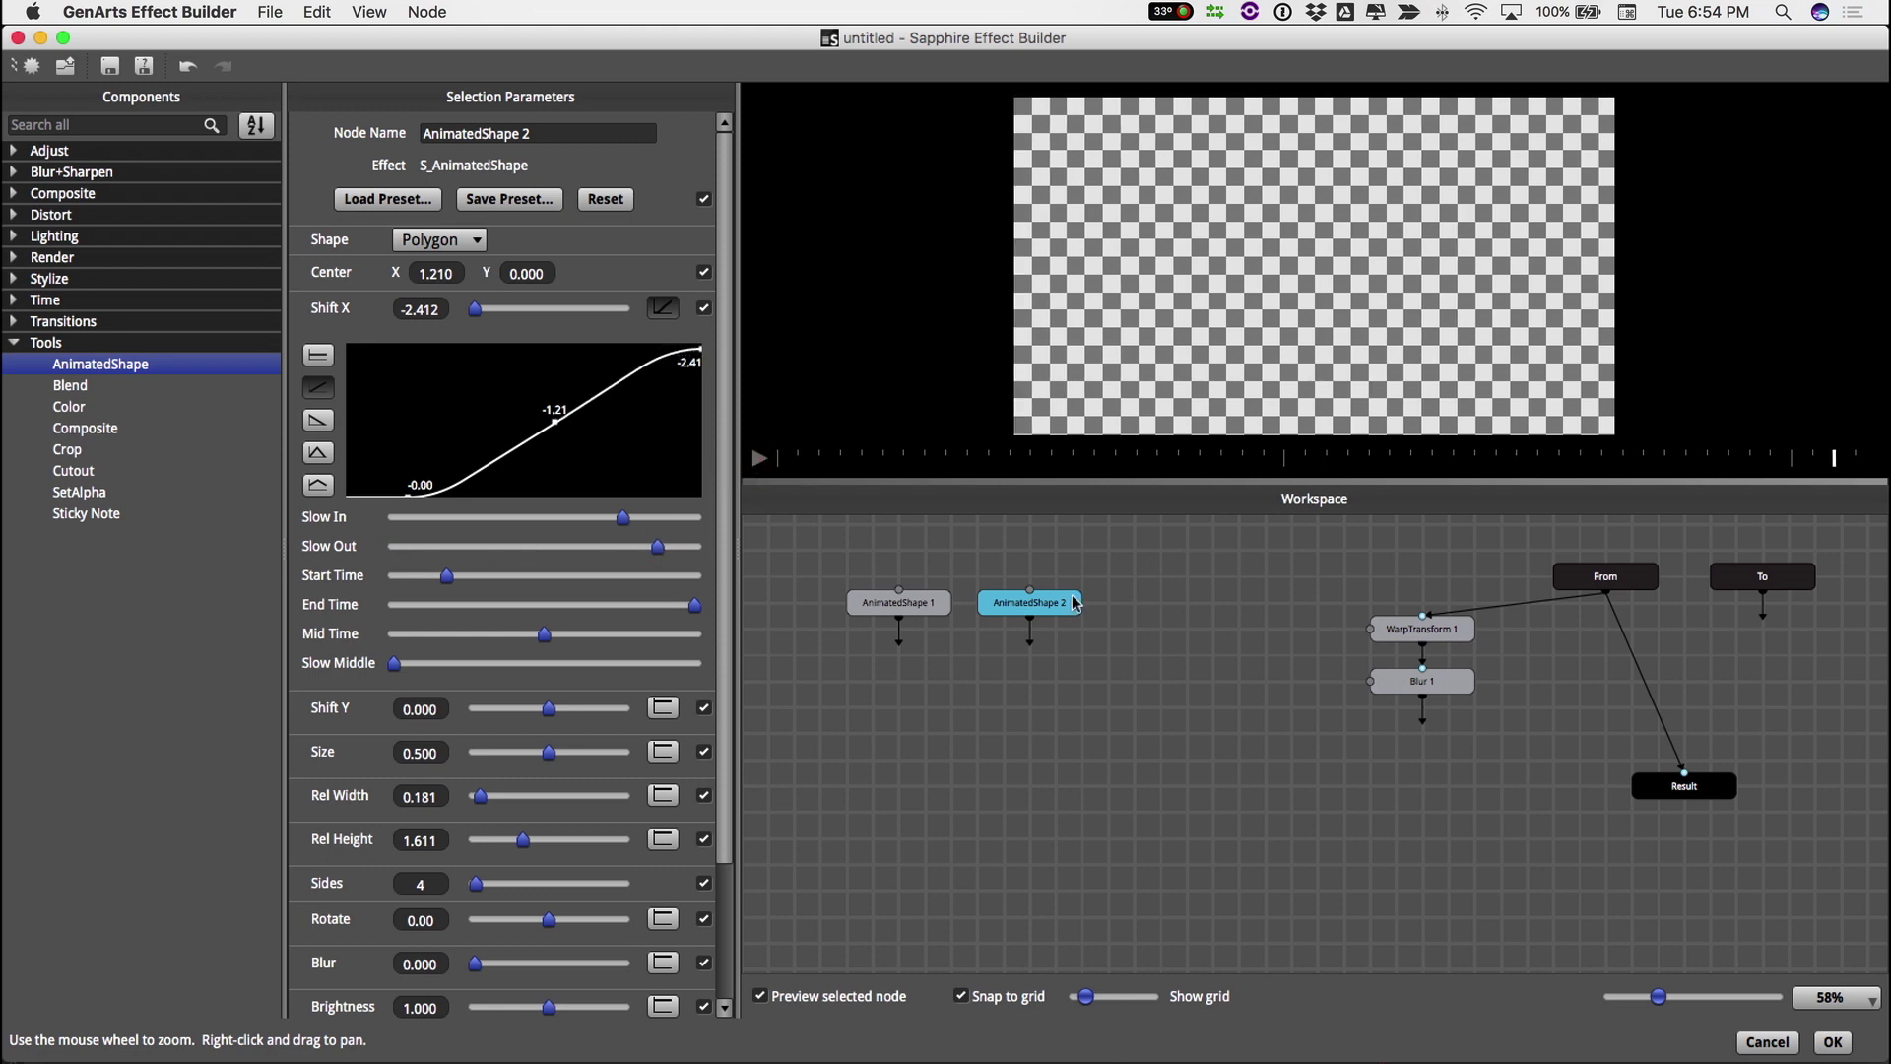
Duplicate AnimatedShape 2 as AnimatedShape 3, placed to its right
right_click(1040, 602)
click(1094, 631)
drag(1047, 613, 1160, 606)
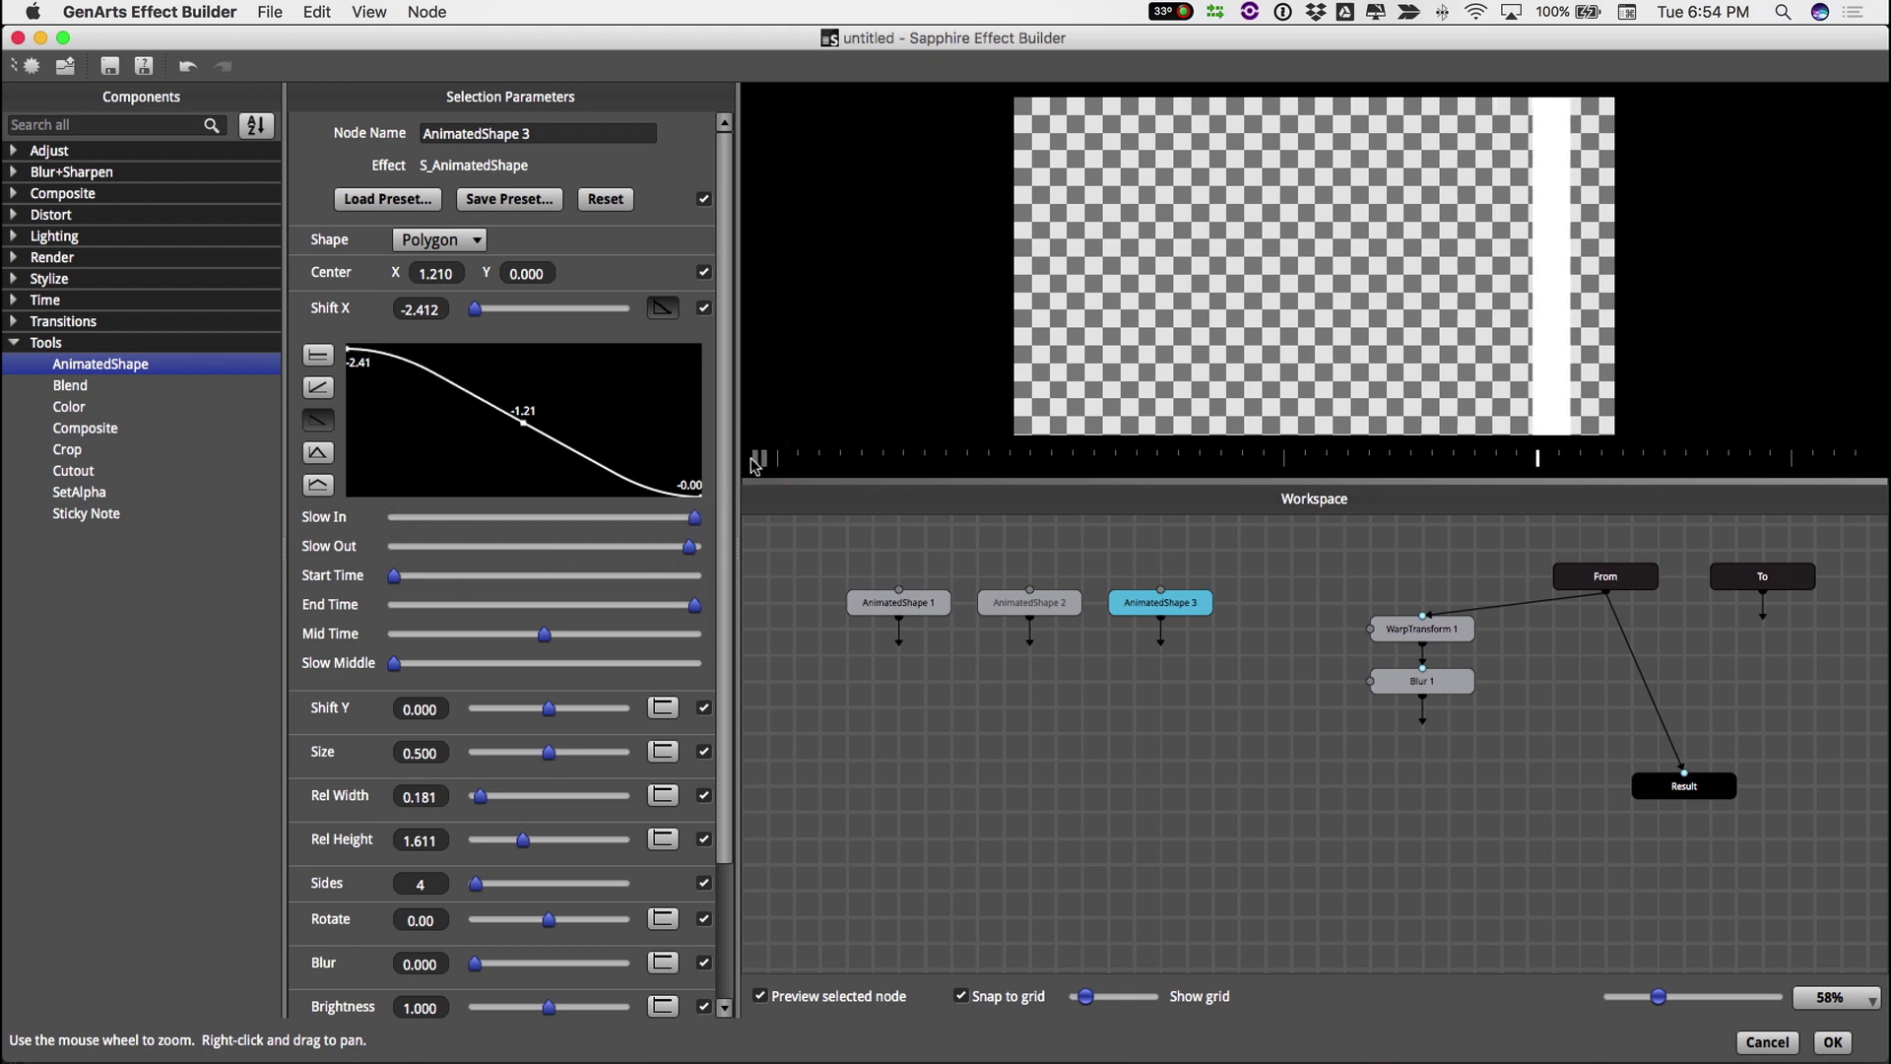
Adjust AnimatedShape 3's bar width and merge the shapes through Composite 1 and Composite 2
drag(481, 796, 492, 798)
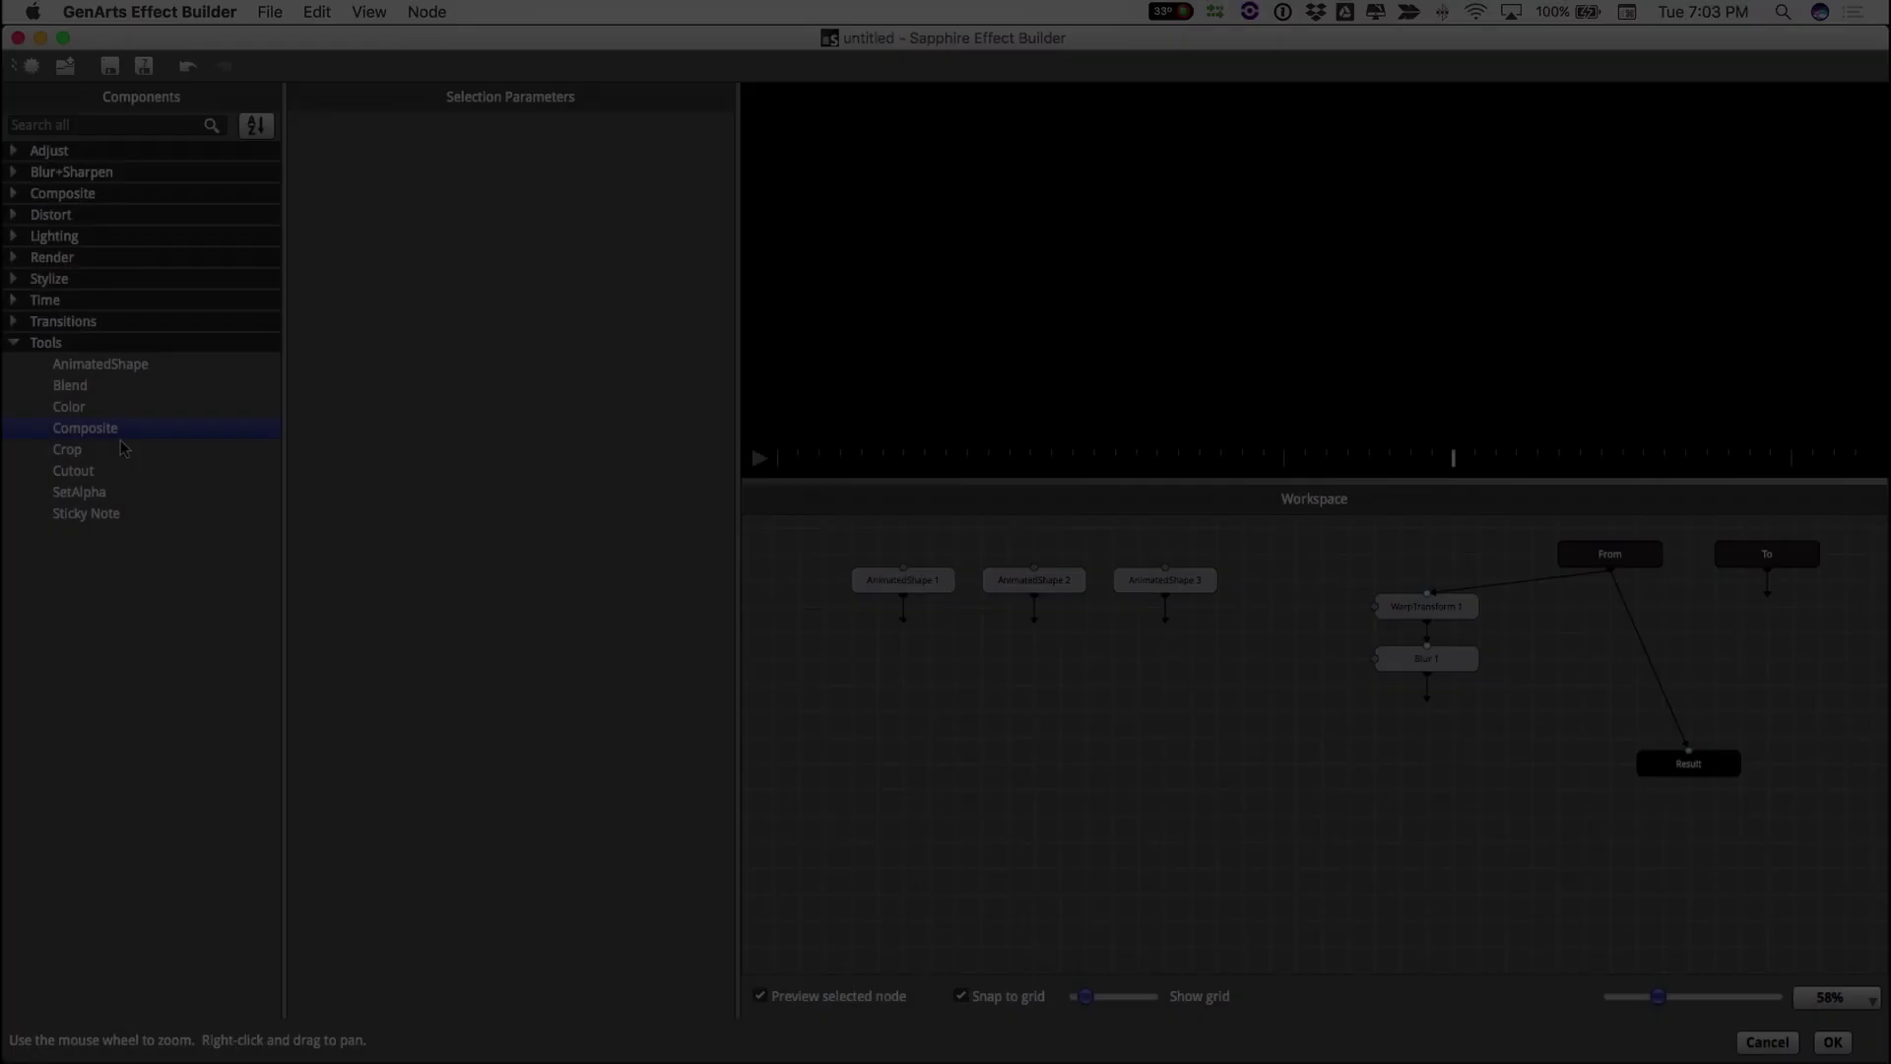
drag(85, 428, 909, 695)
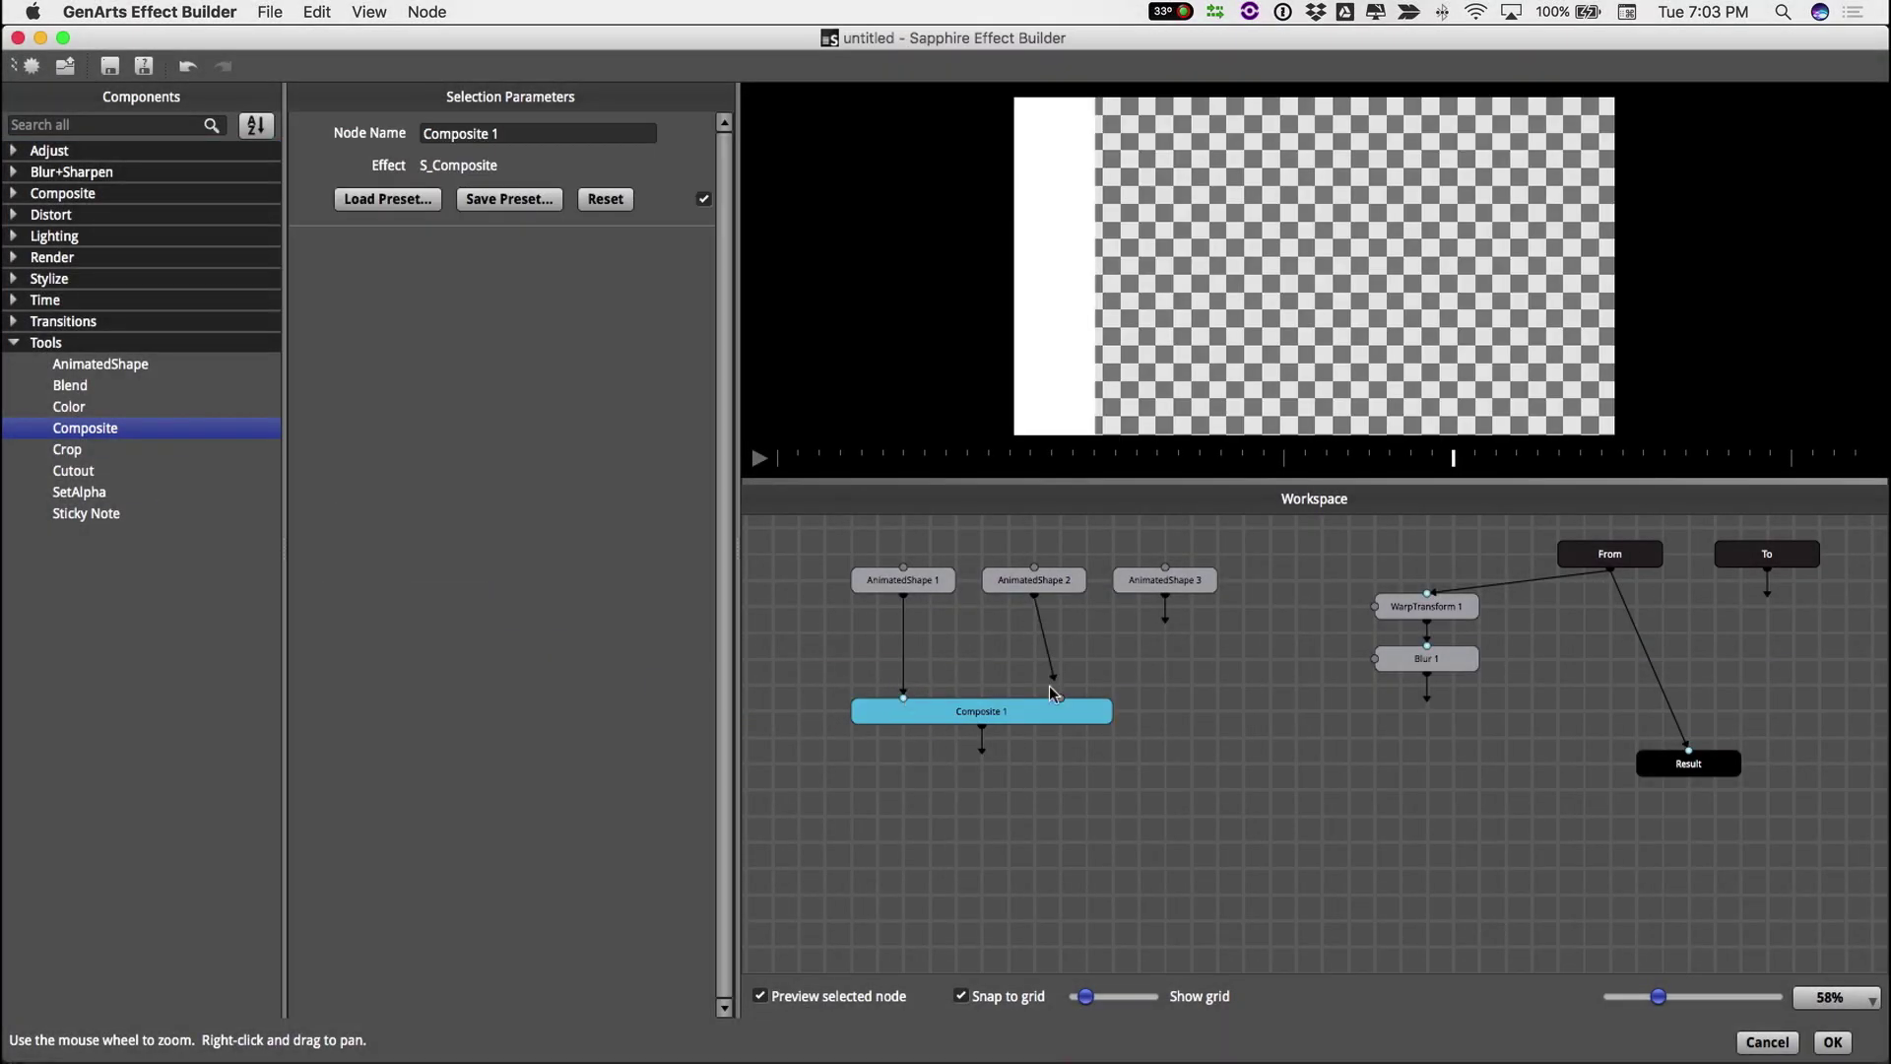
drag(1056, 701, 1059, 699)
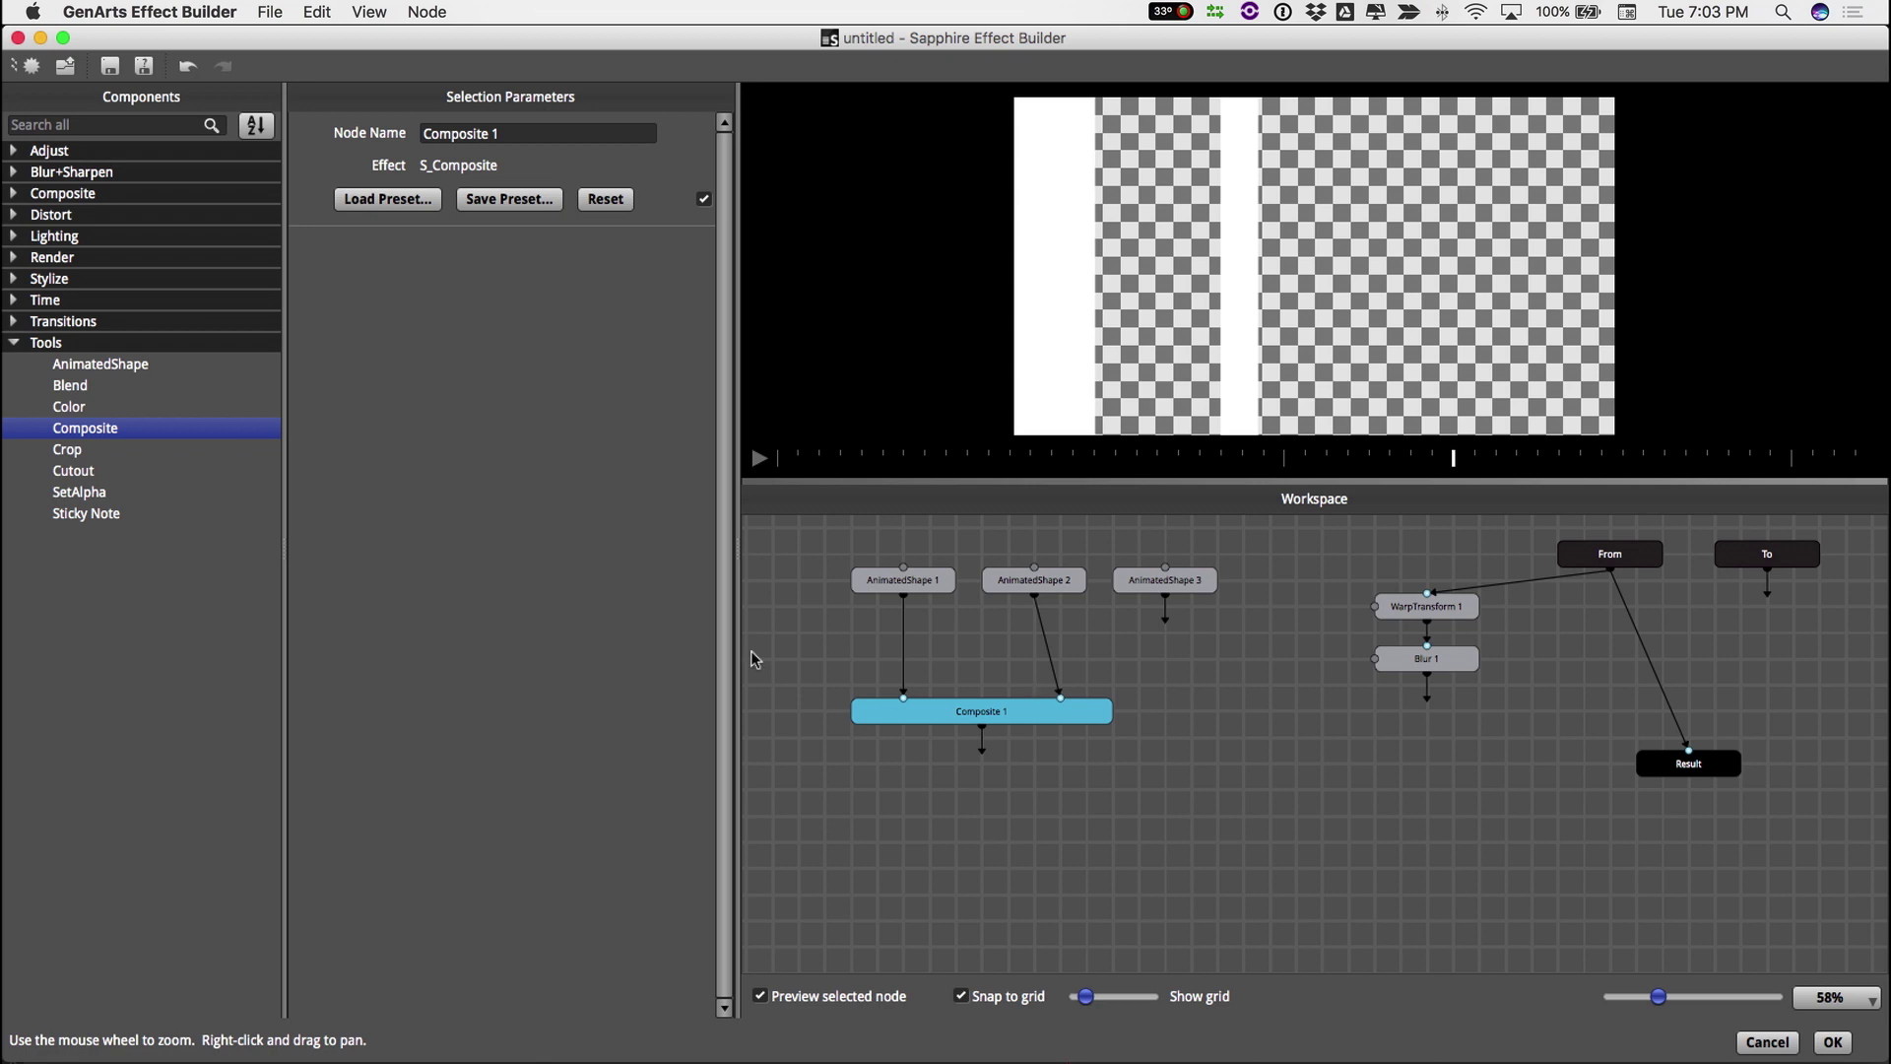
drag(146, 434, 980, 831)
drag(1161, 753, 1140, 829)
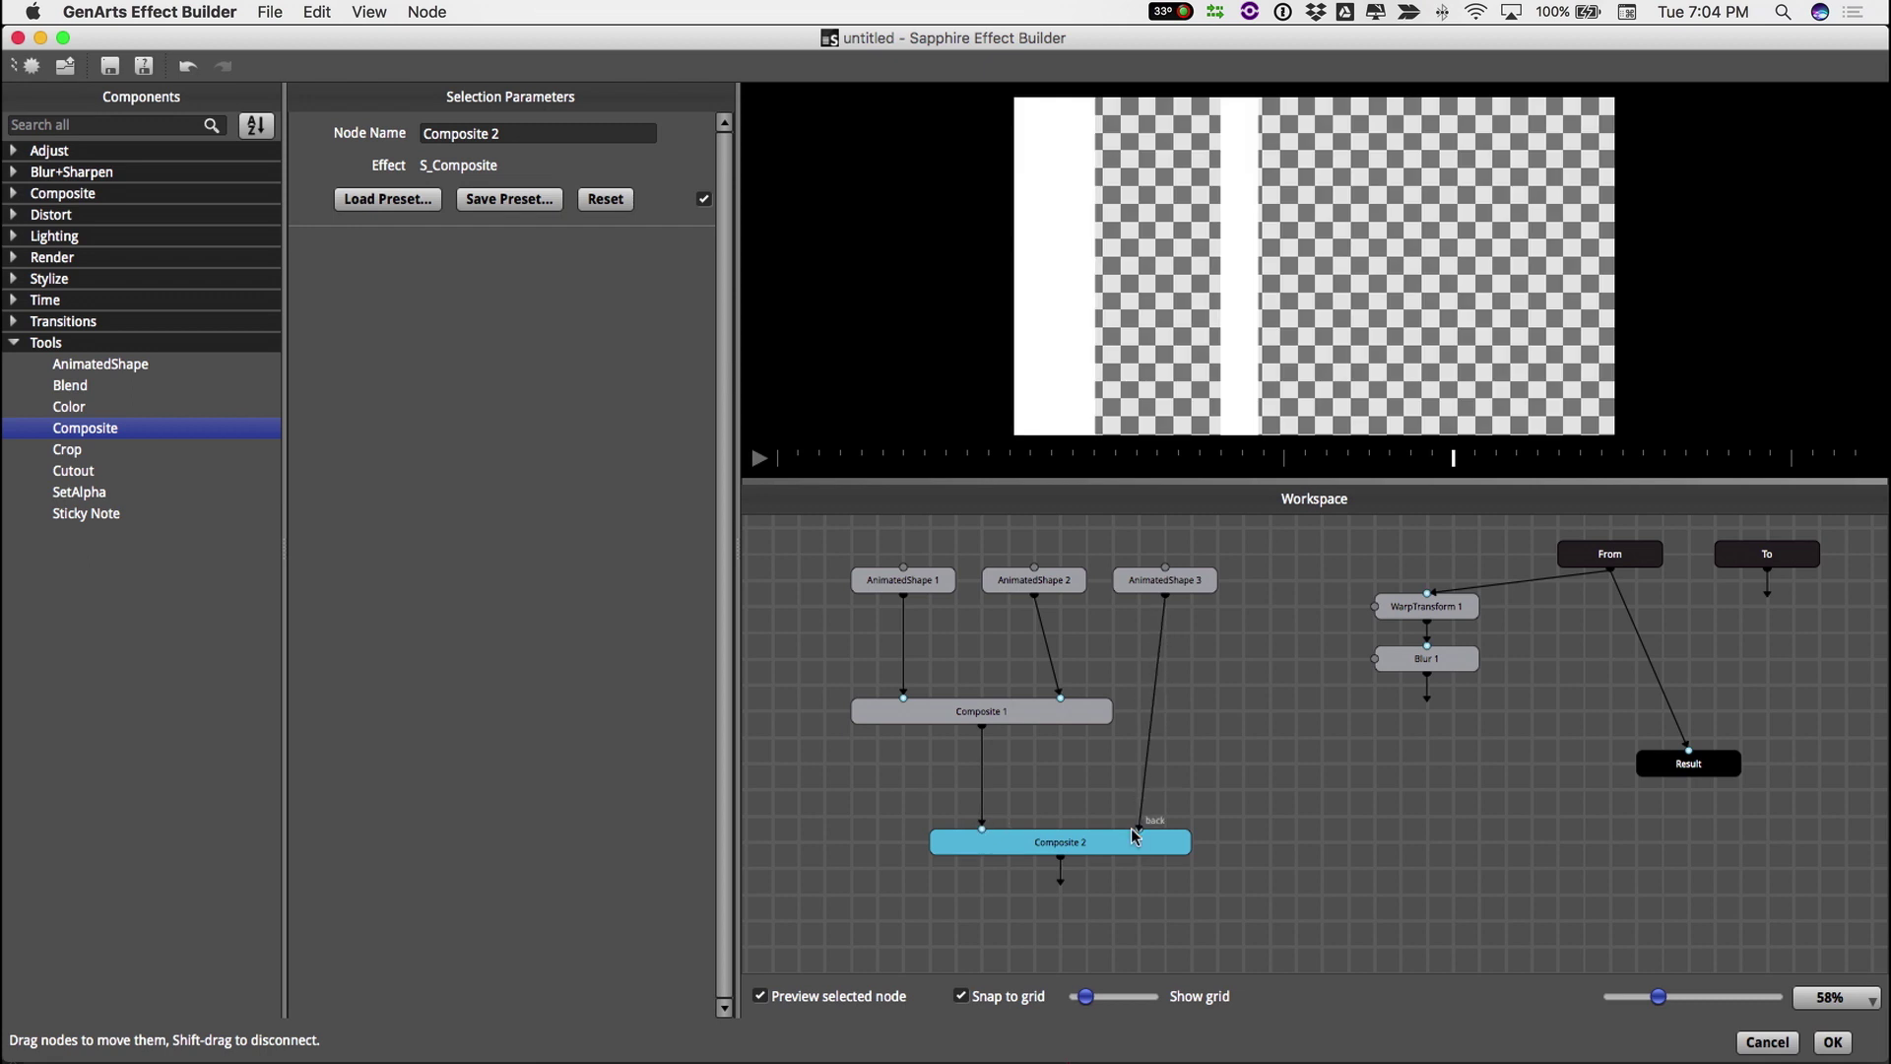
Preview the three combined white bars and add a Blend node
click(754, 460)
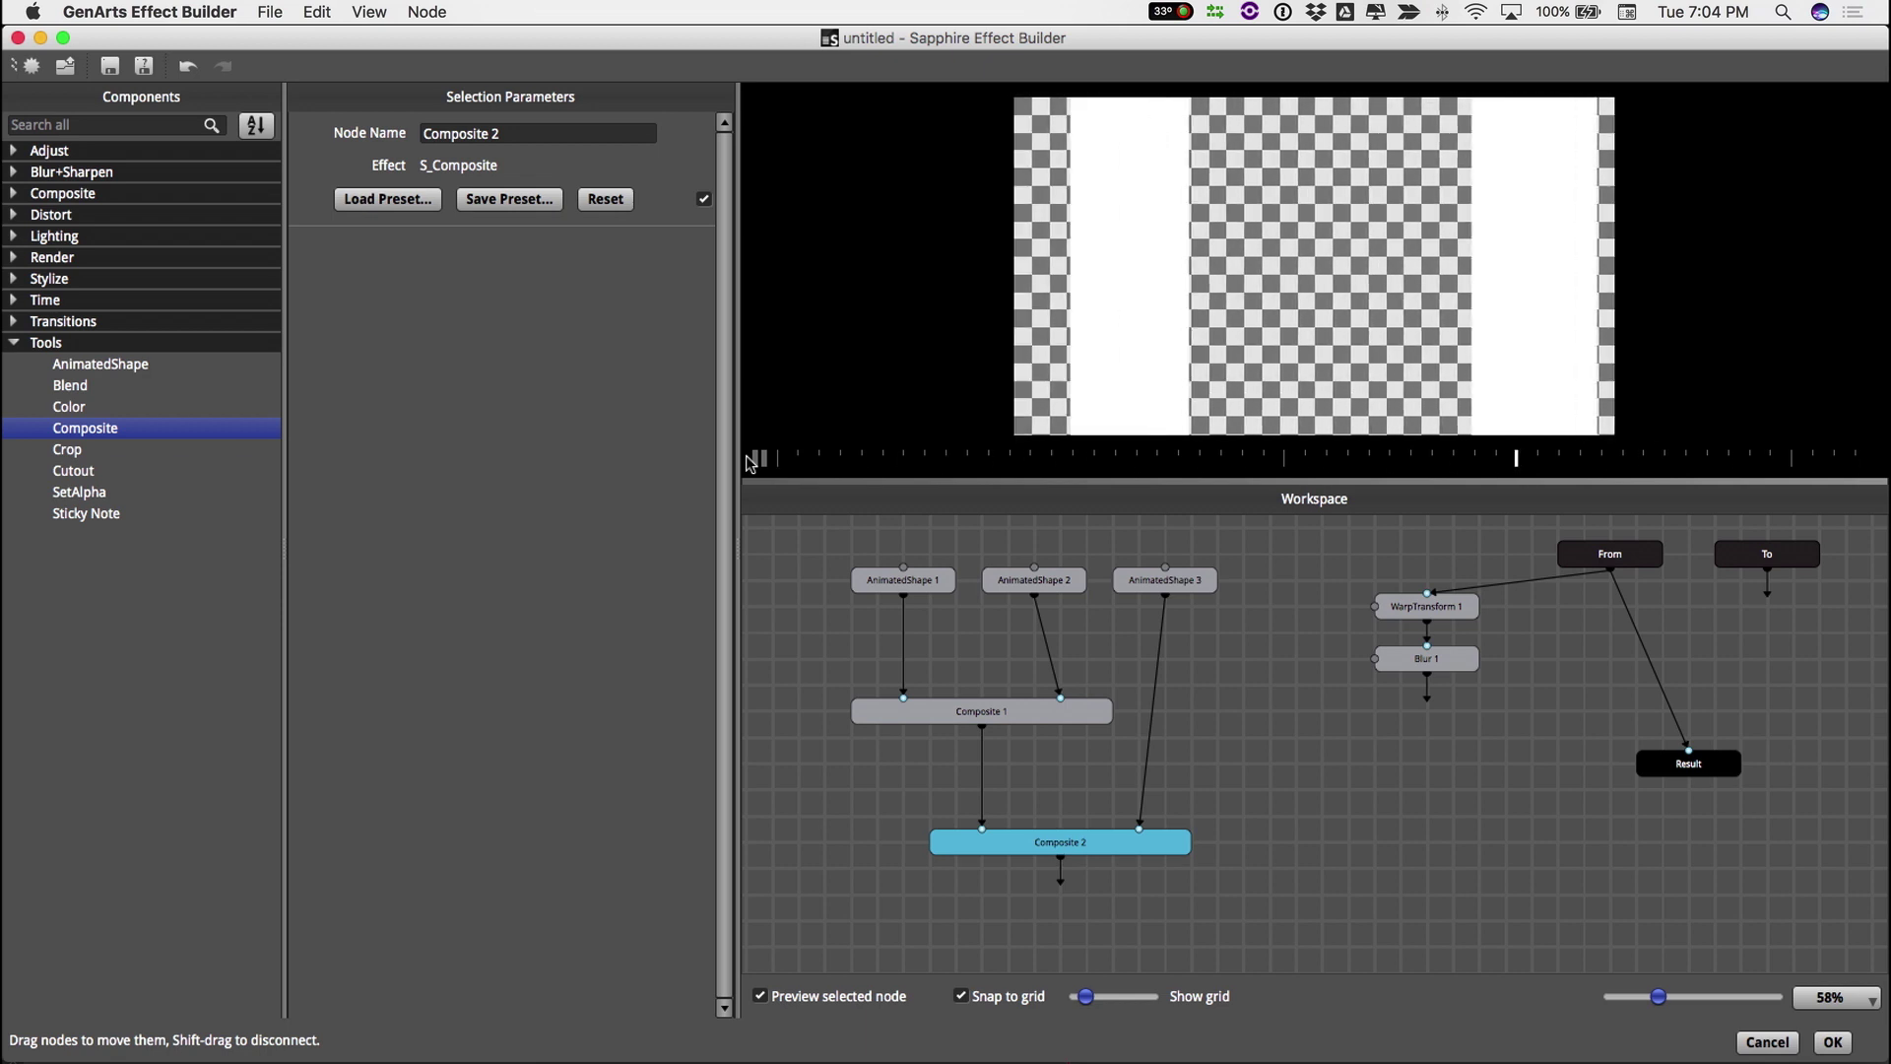
click(754, 460)
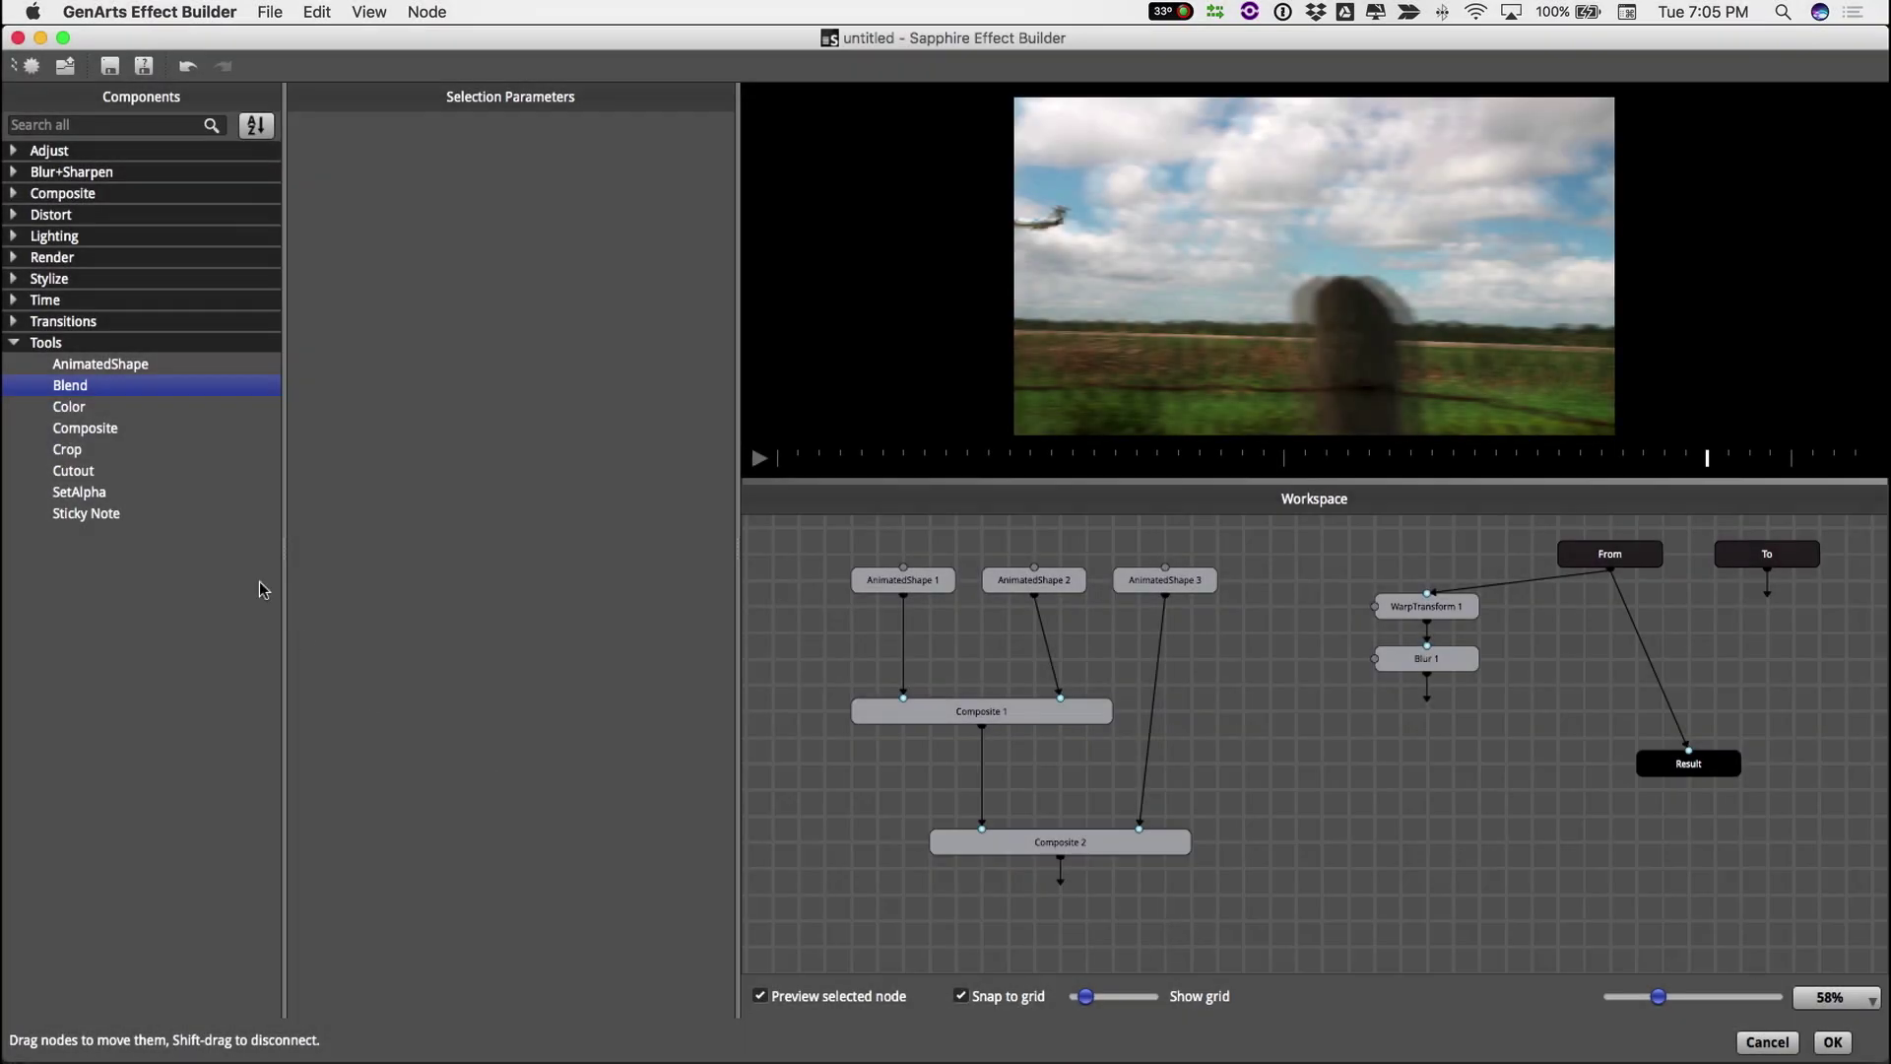
drag(126, 387, 1229, 929)
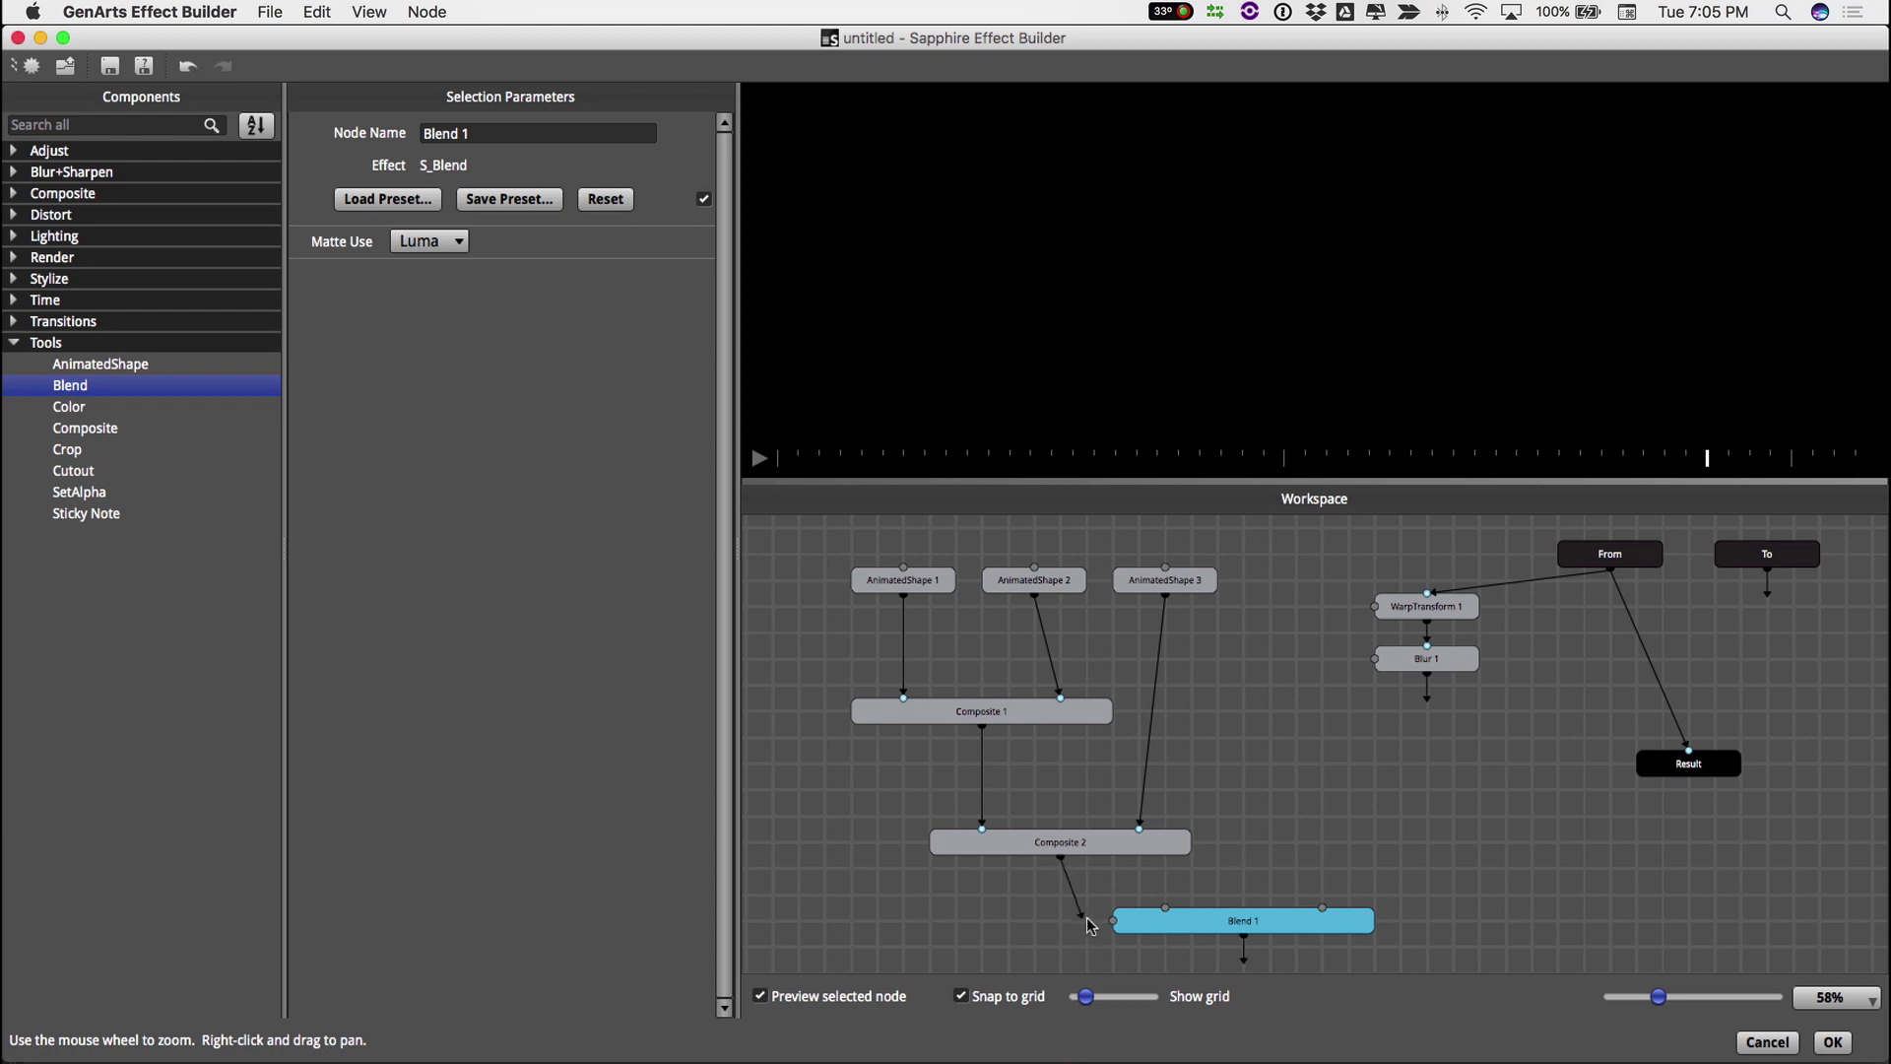
Wire Composite 2 as Blend 1's matte with From and Blur 1 as its inputs, then preview
drag(1090, 926, 1114, 929)
drag(1605, 576, 1167, 906)
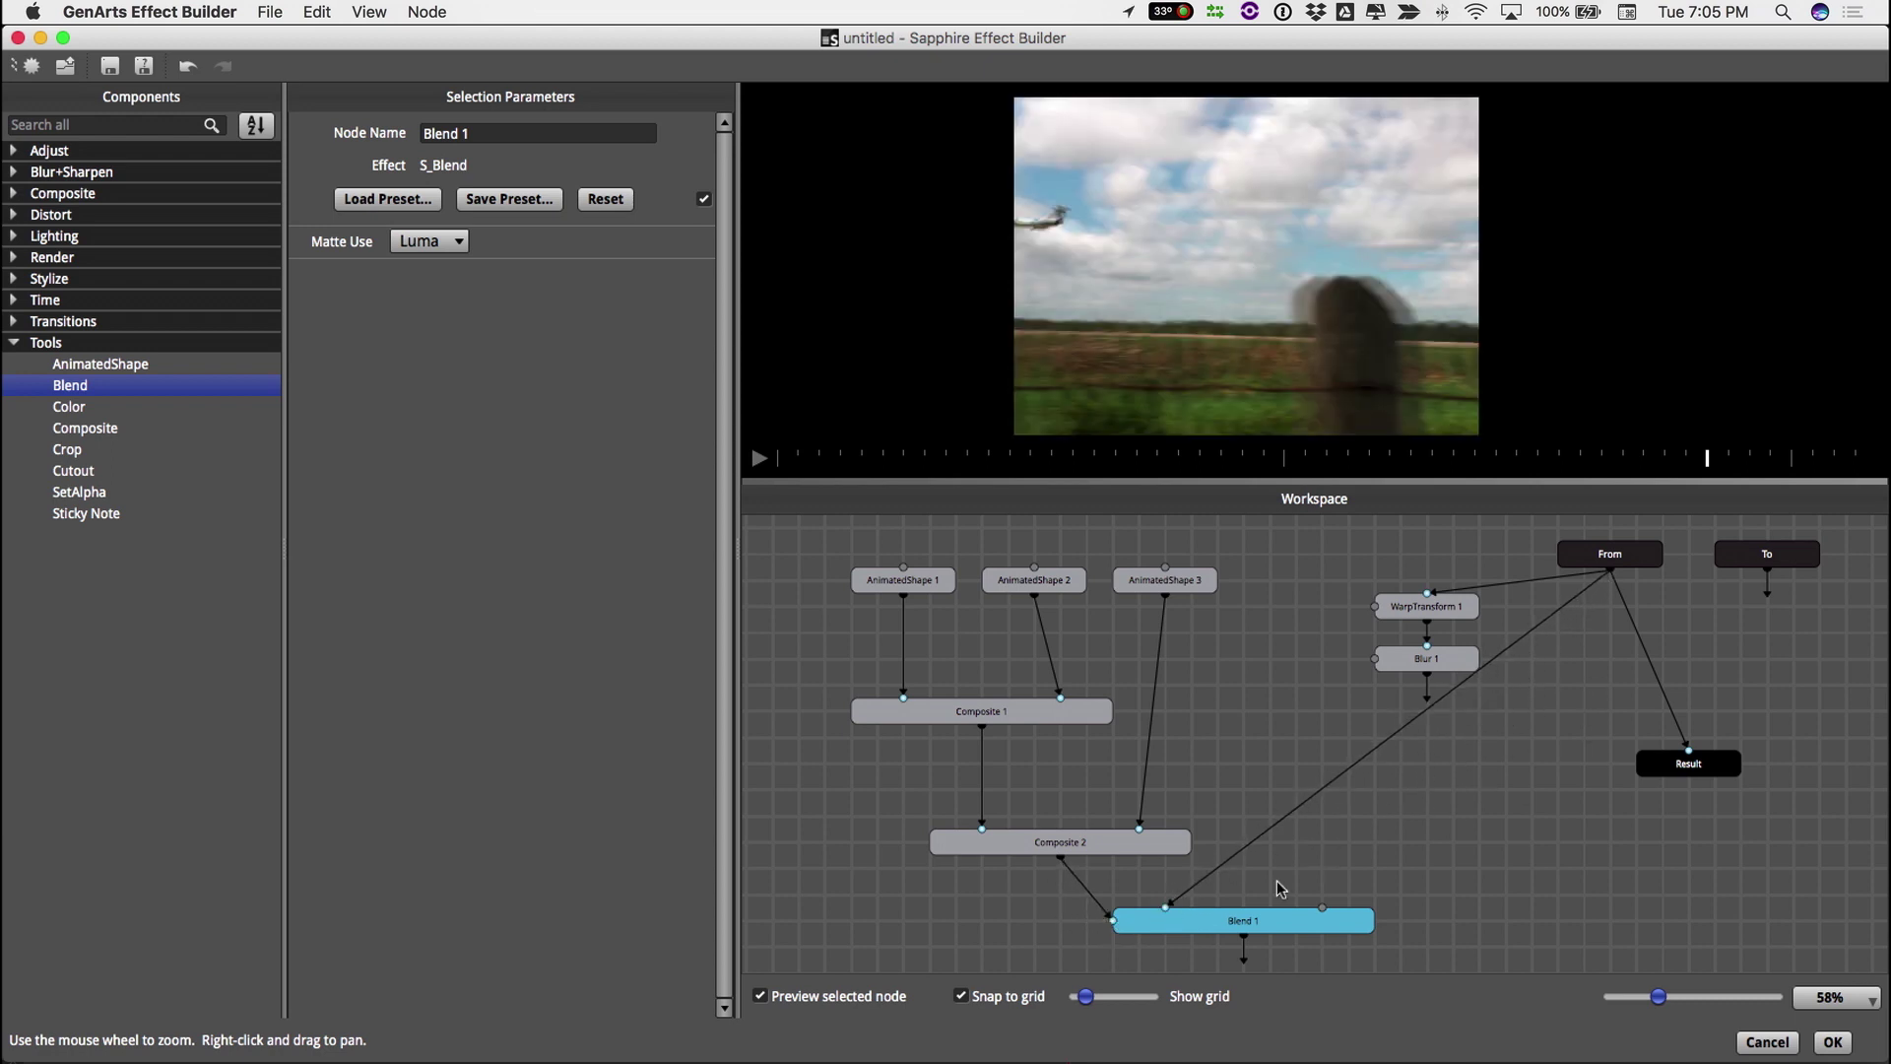
drag(1336, 827, 1321, 908)
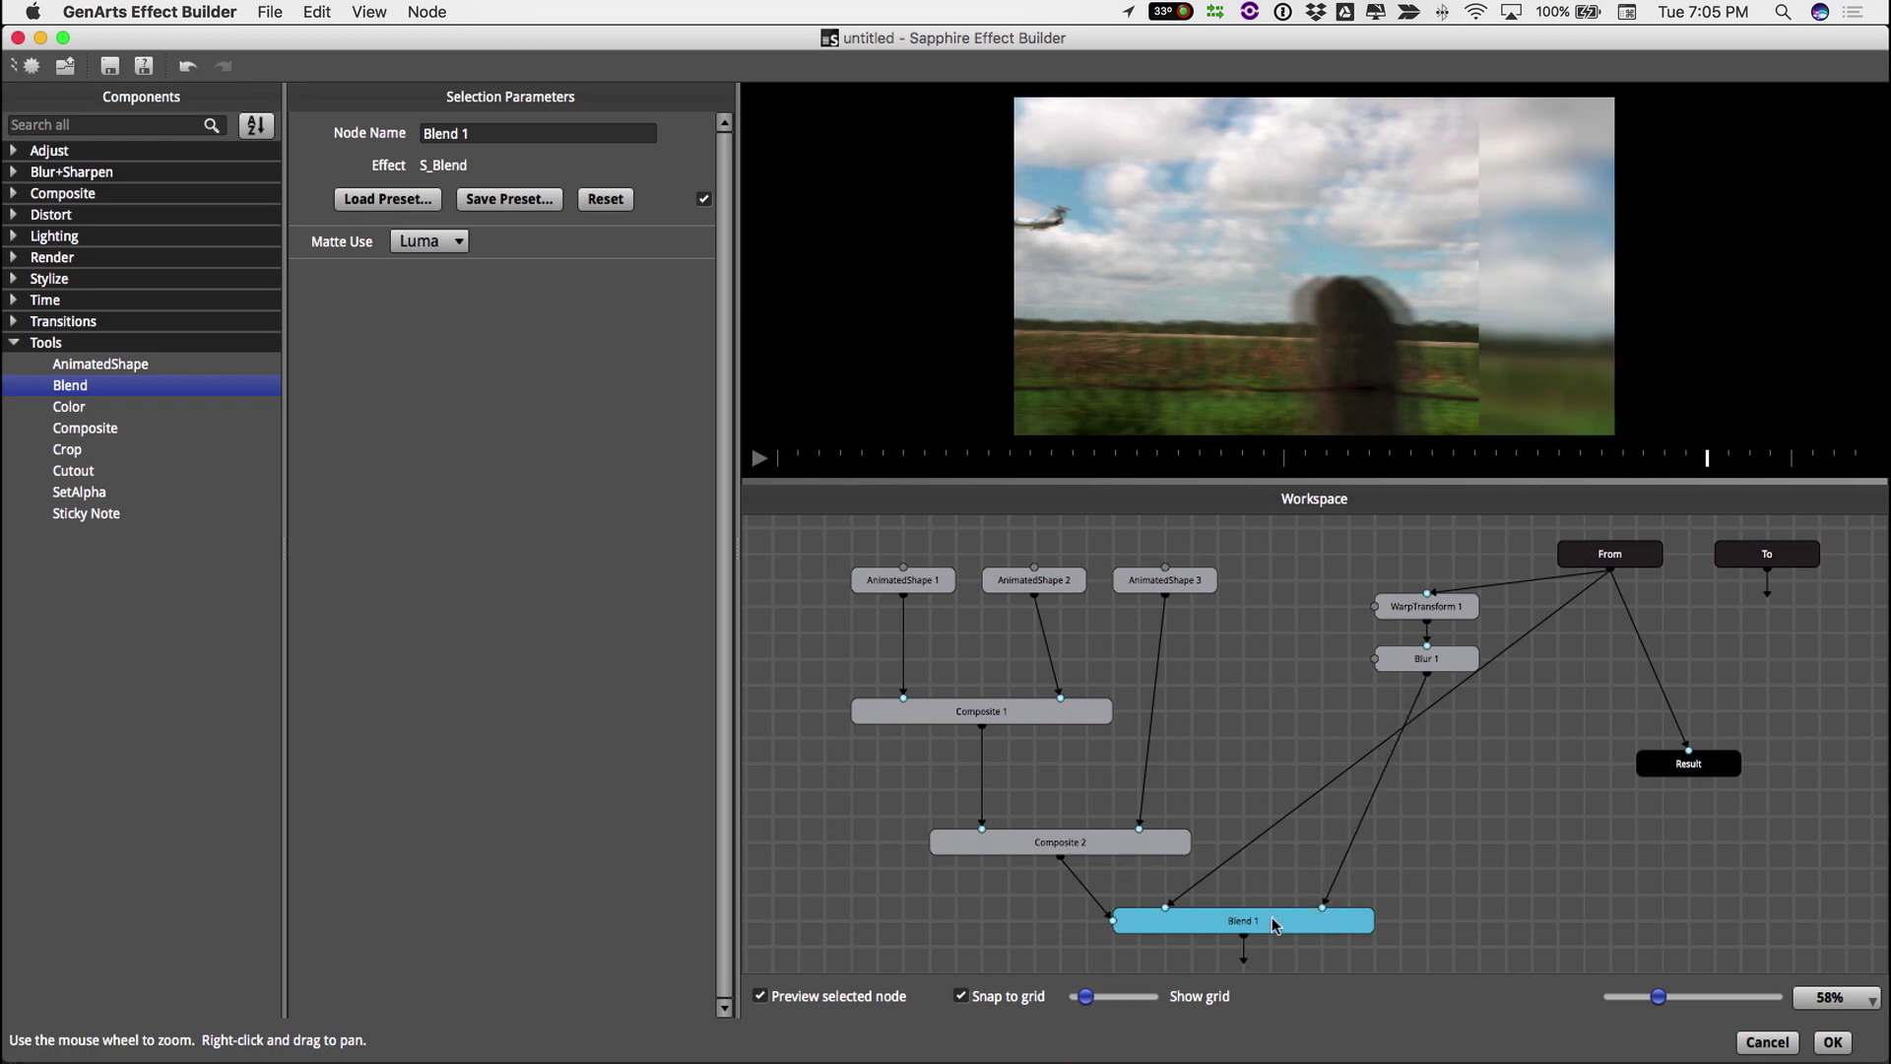
click(757, 460)
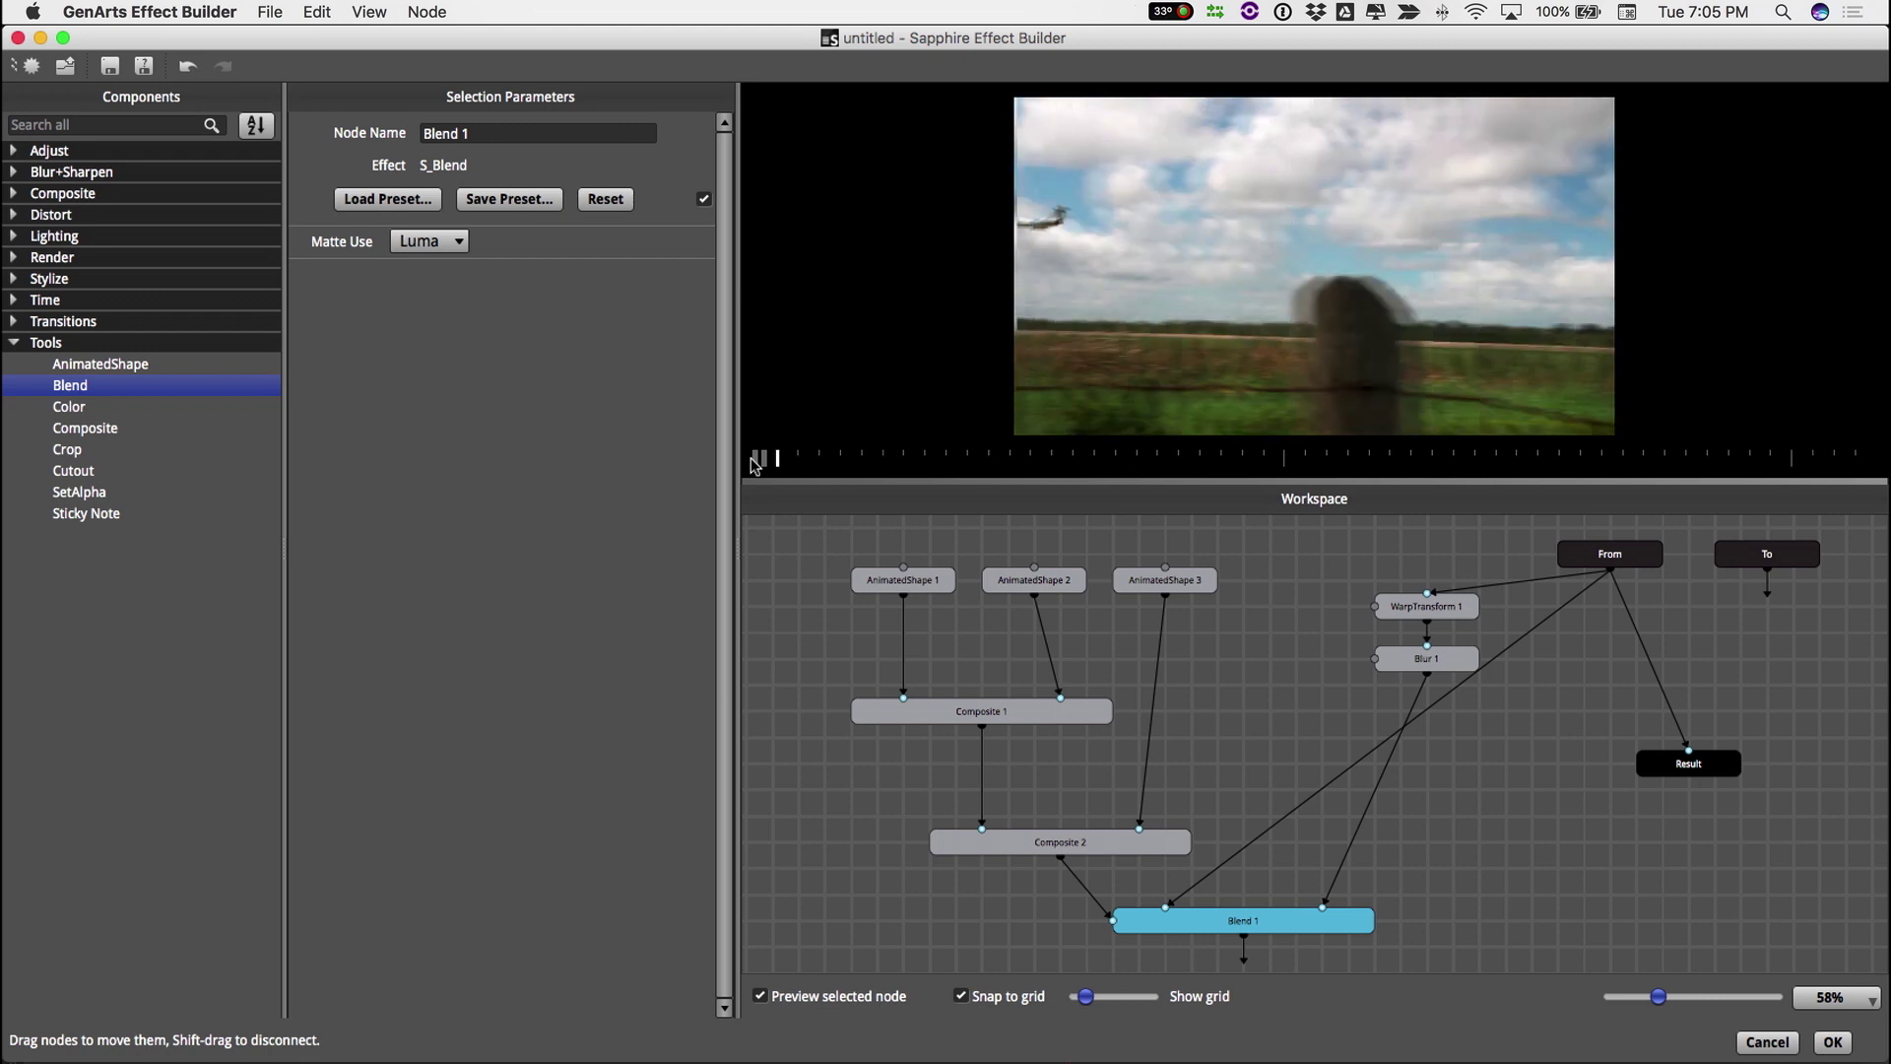
click(756, 460)
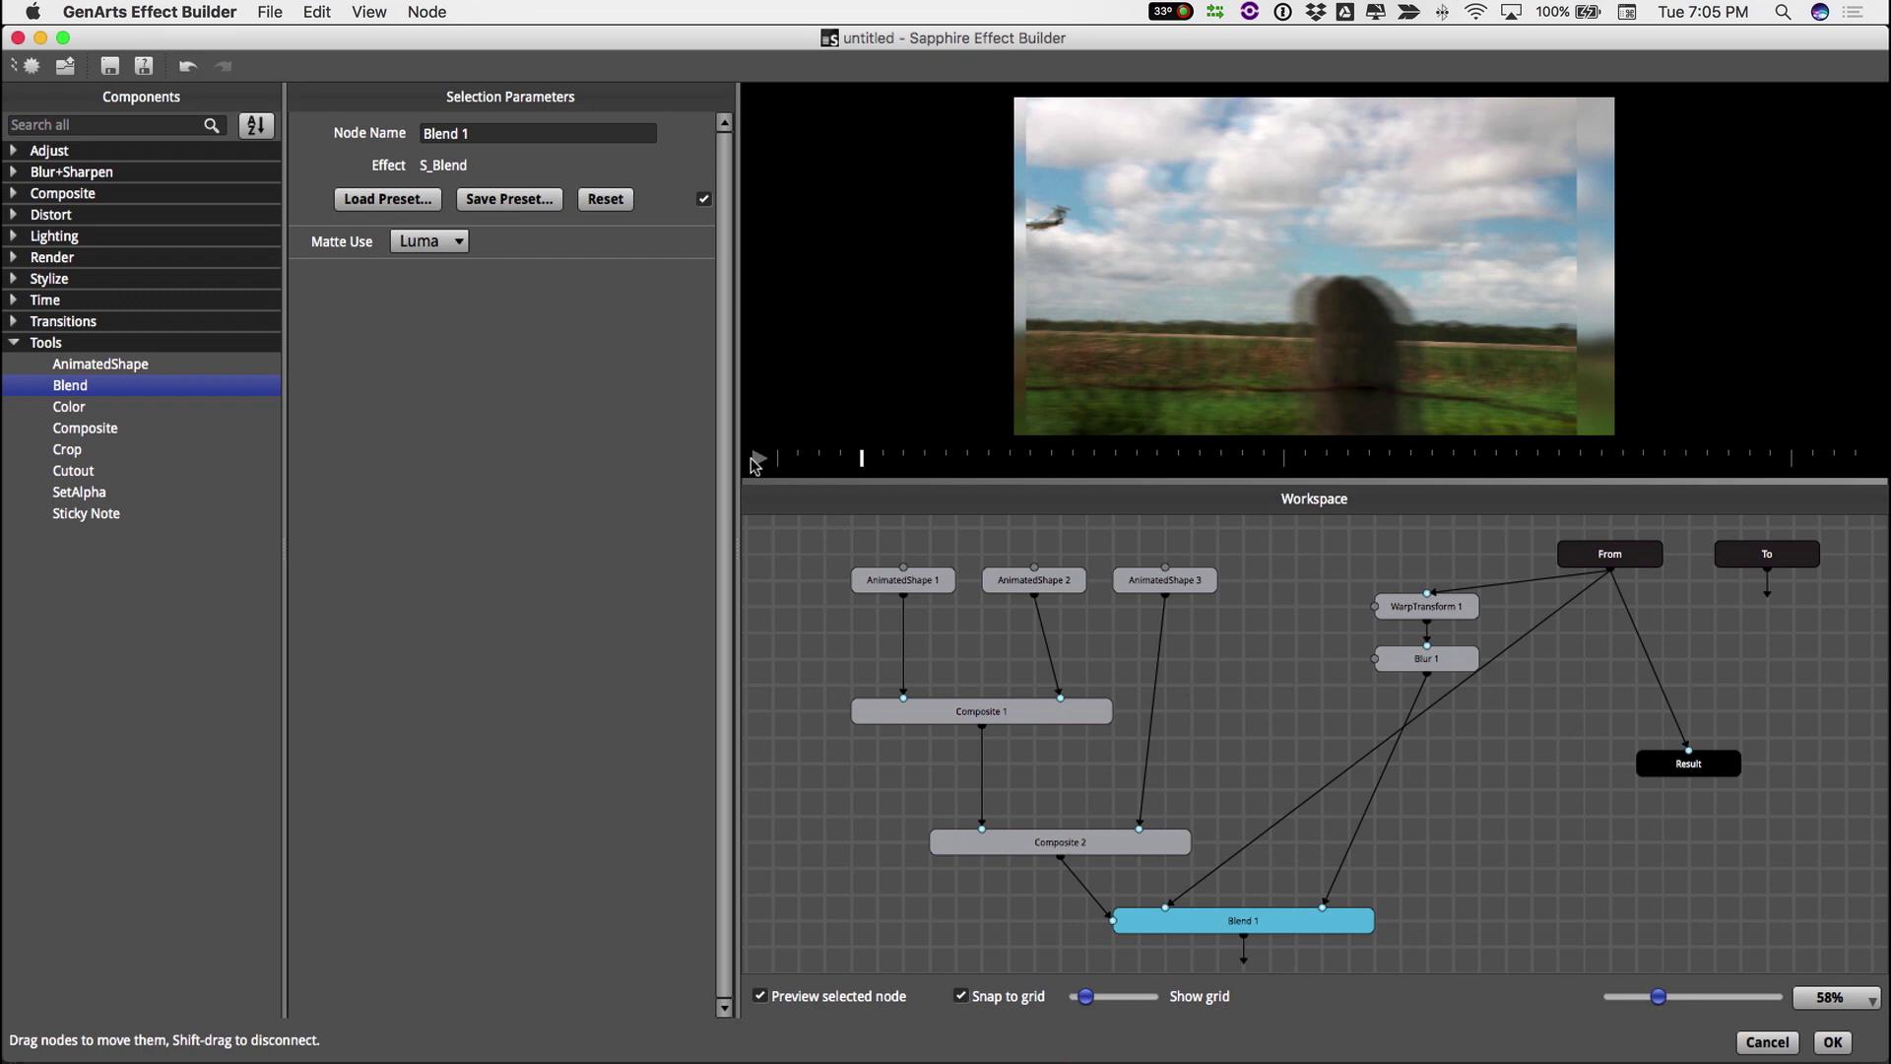
Duplicate AnimatedShape 1 as AnimatedShape 4 and move it away from the cluster
right_click(922, 591)
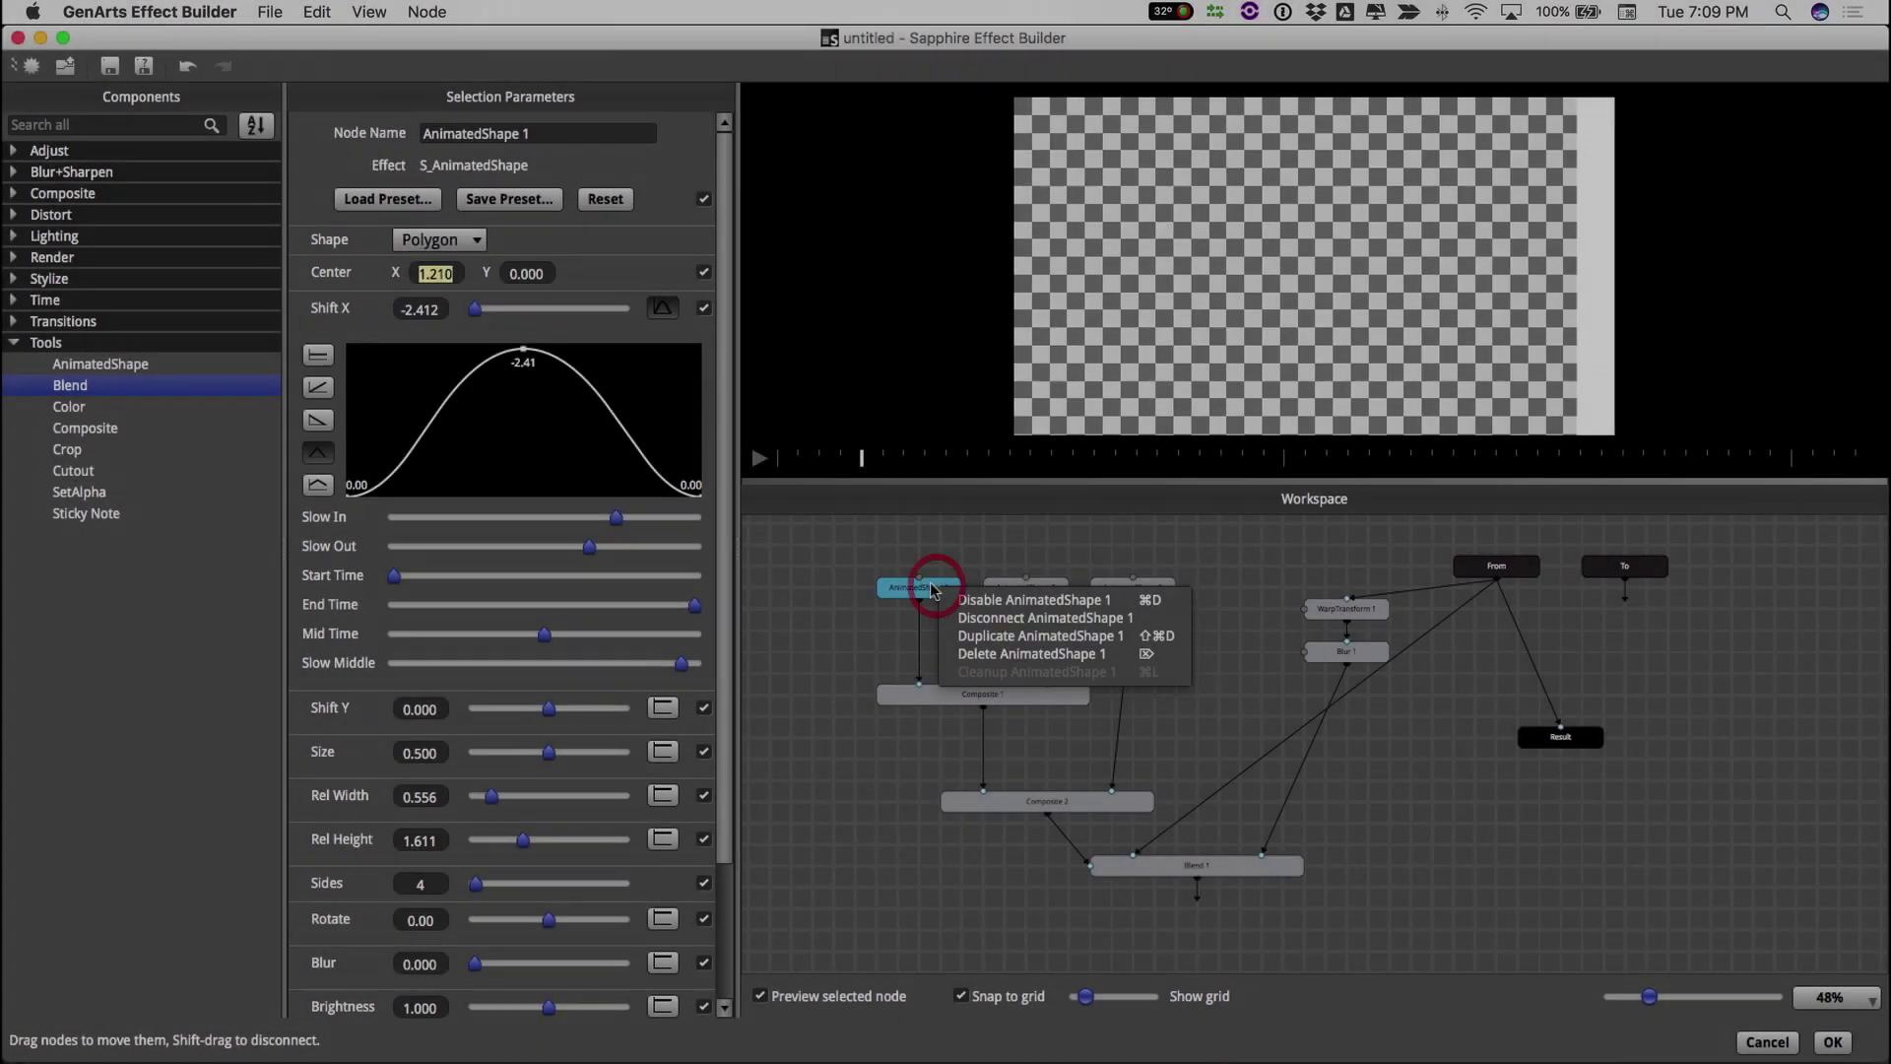
click(980, 617)
drag(970, 594, 1763, 663)
click(1629, 658)
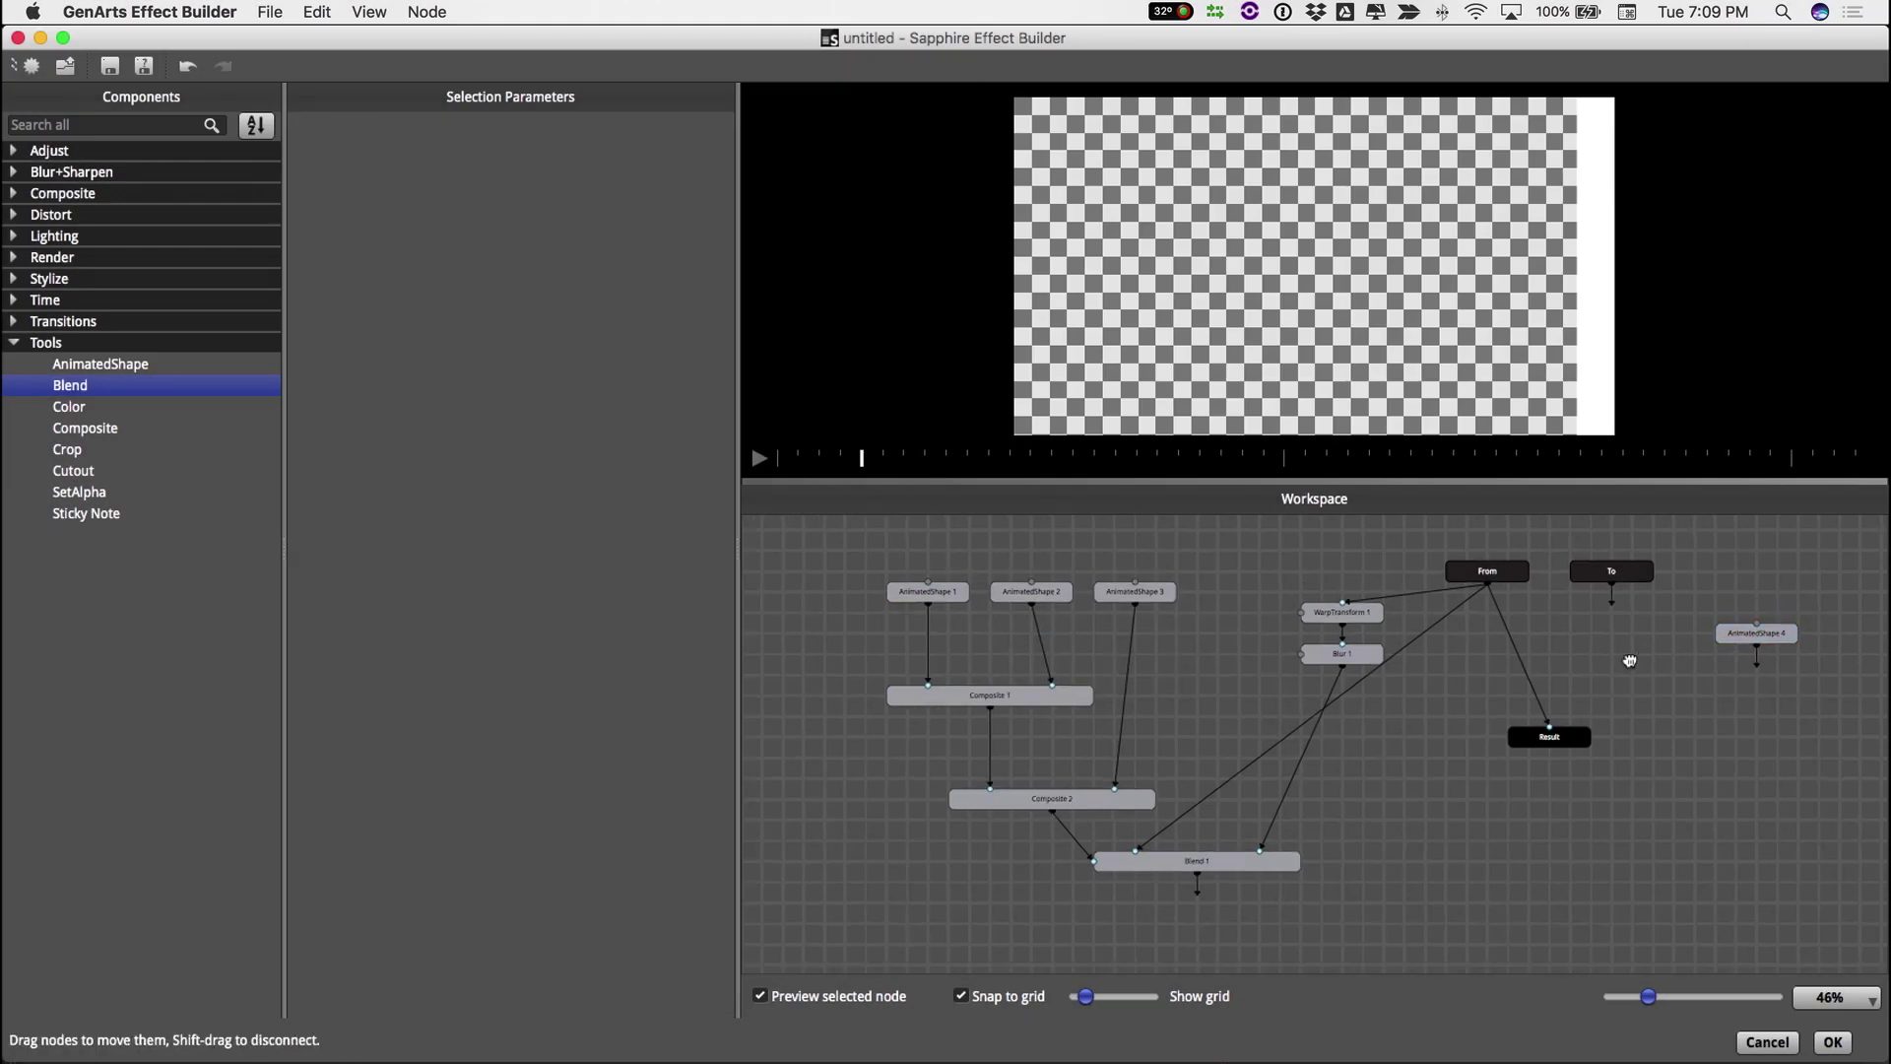
scroll(1237, 667, down, 2)
scroll(1231, 681, up, 3)
click(1486, 770)
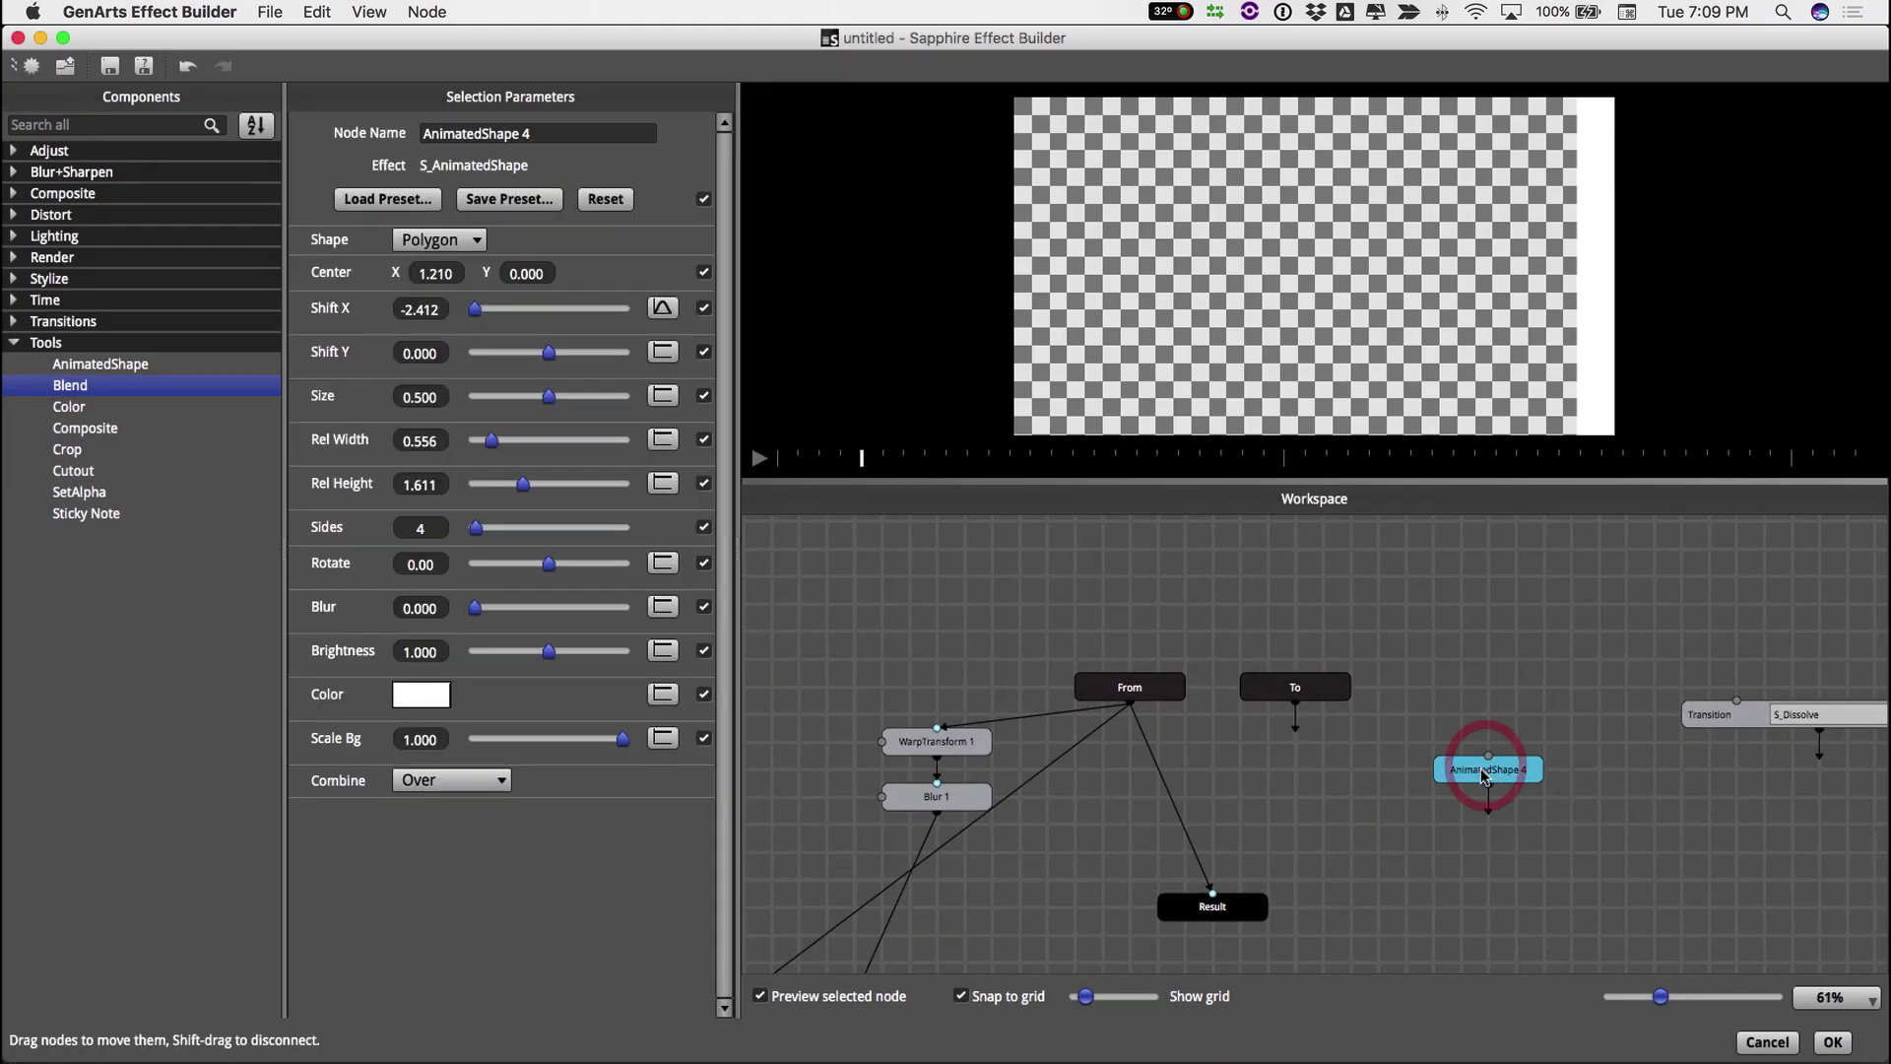
Delay AnimatedShape 4's Shift X animation start and round its peak
click(663, 307)
drag(394, 575, 549, 578)
click(759, 459)
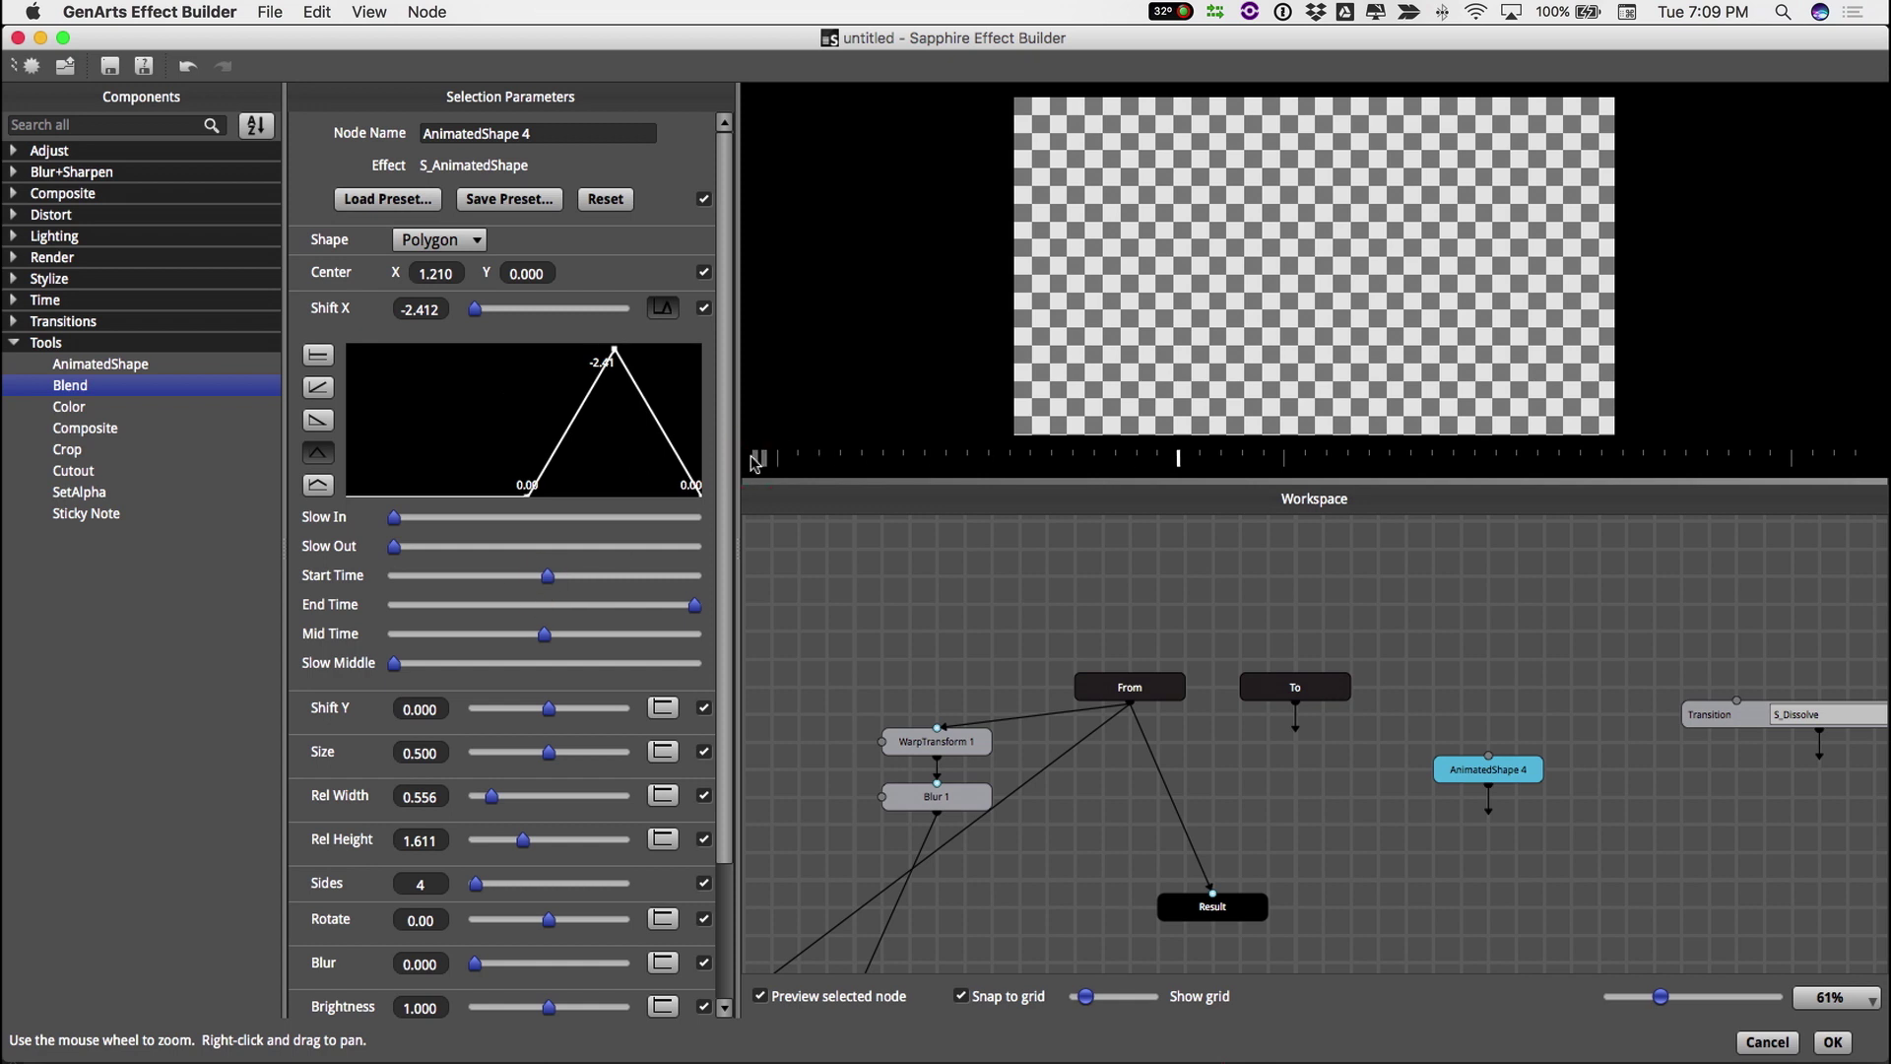
click(759, 459)
drag(393, 663, 694, 662)
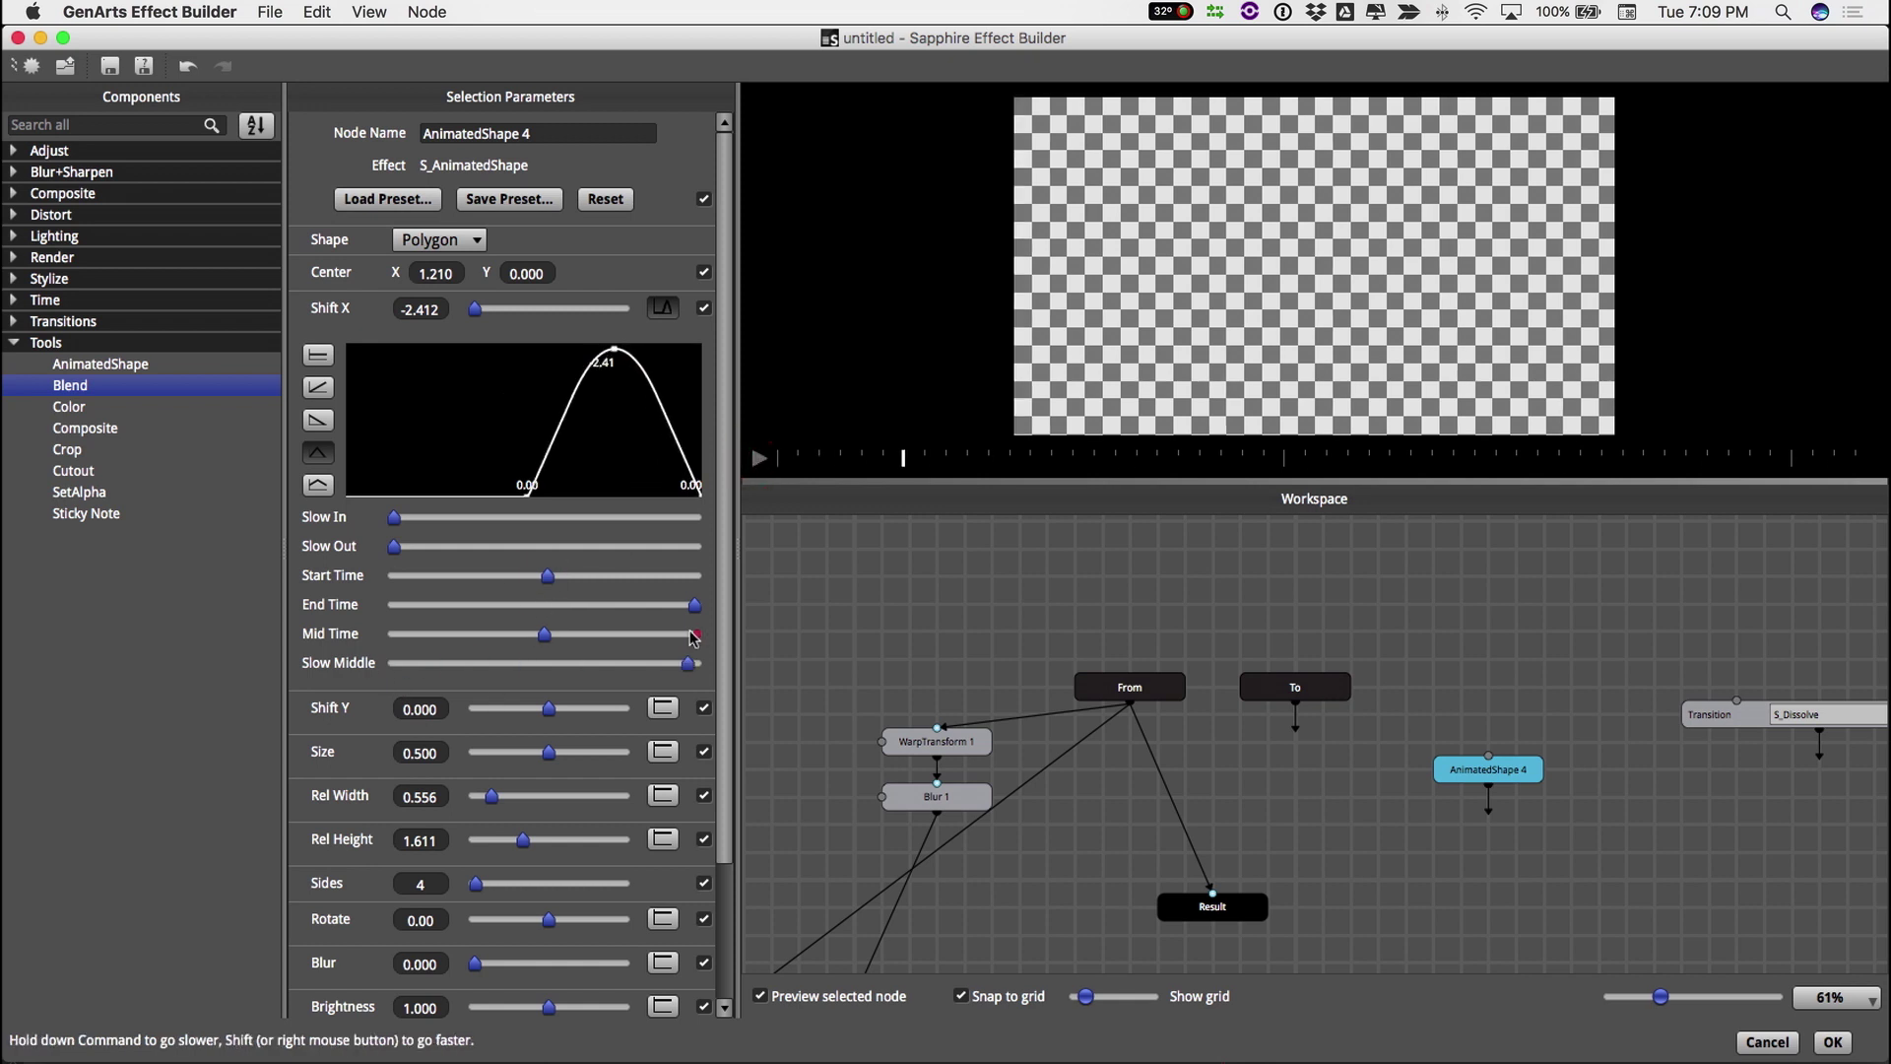
click(758, 459)
click(756, 460)
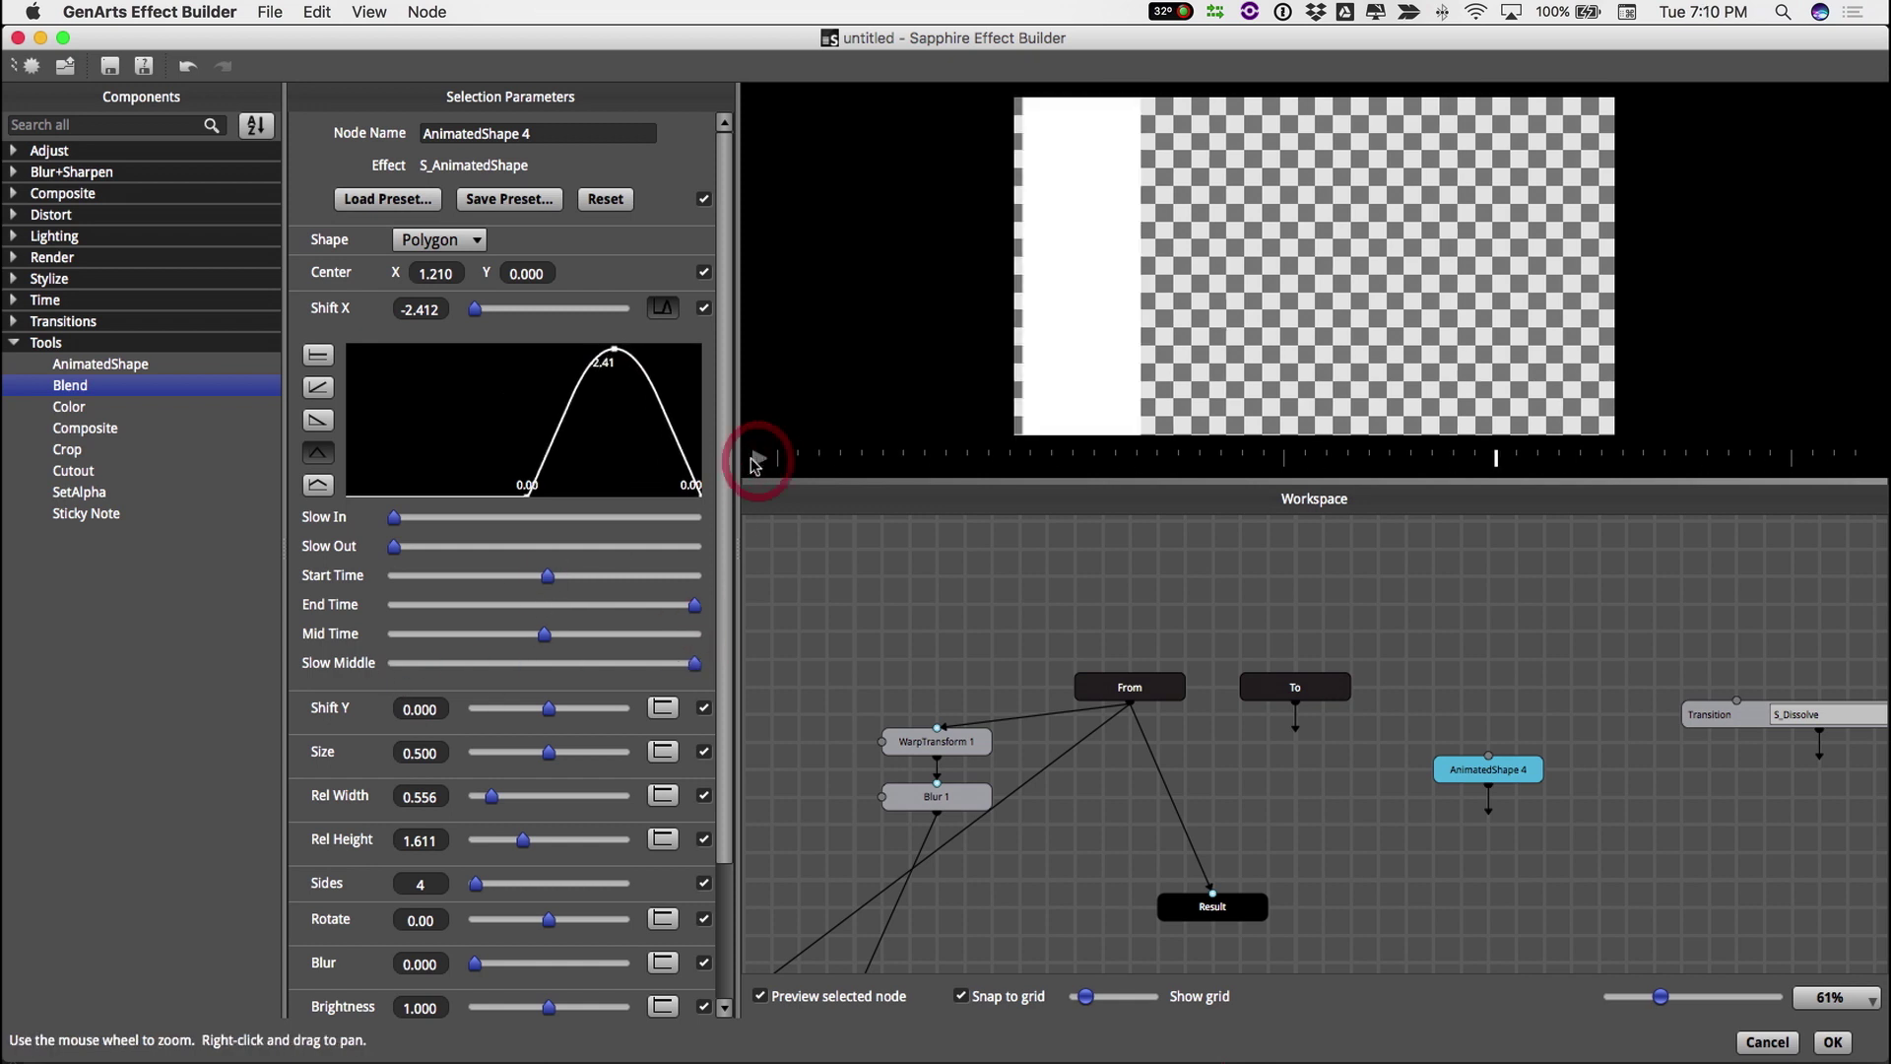
Give Rel Width a delayed V-shaped curve with a rounded dip and set Center X to 1.360
click(317, 583)
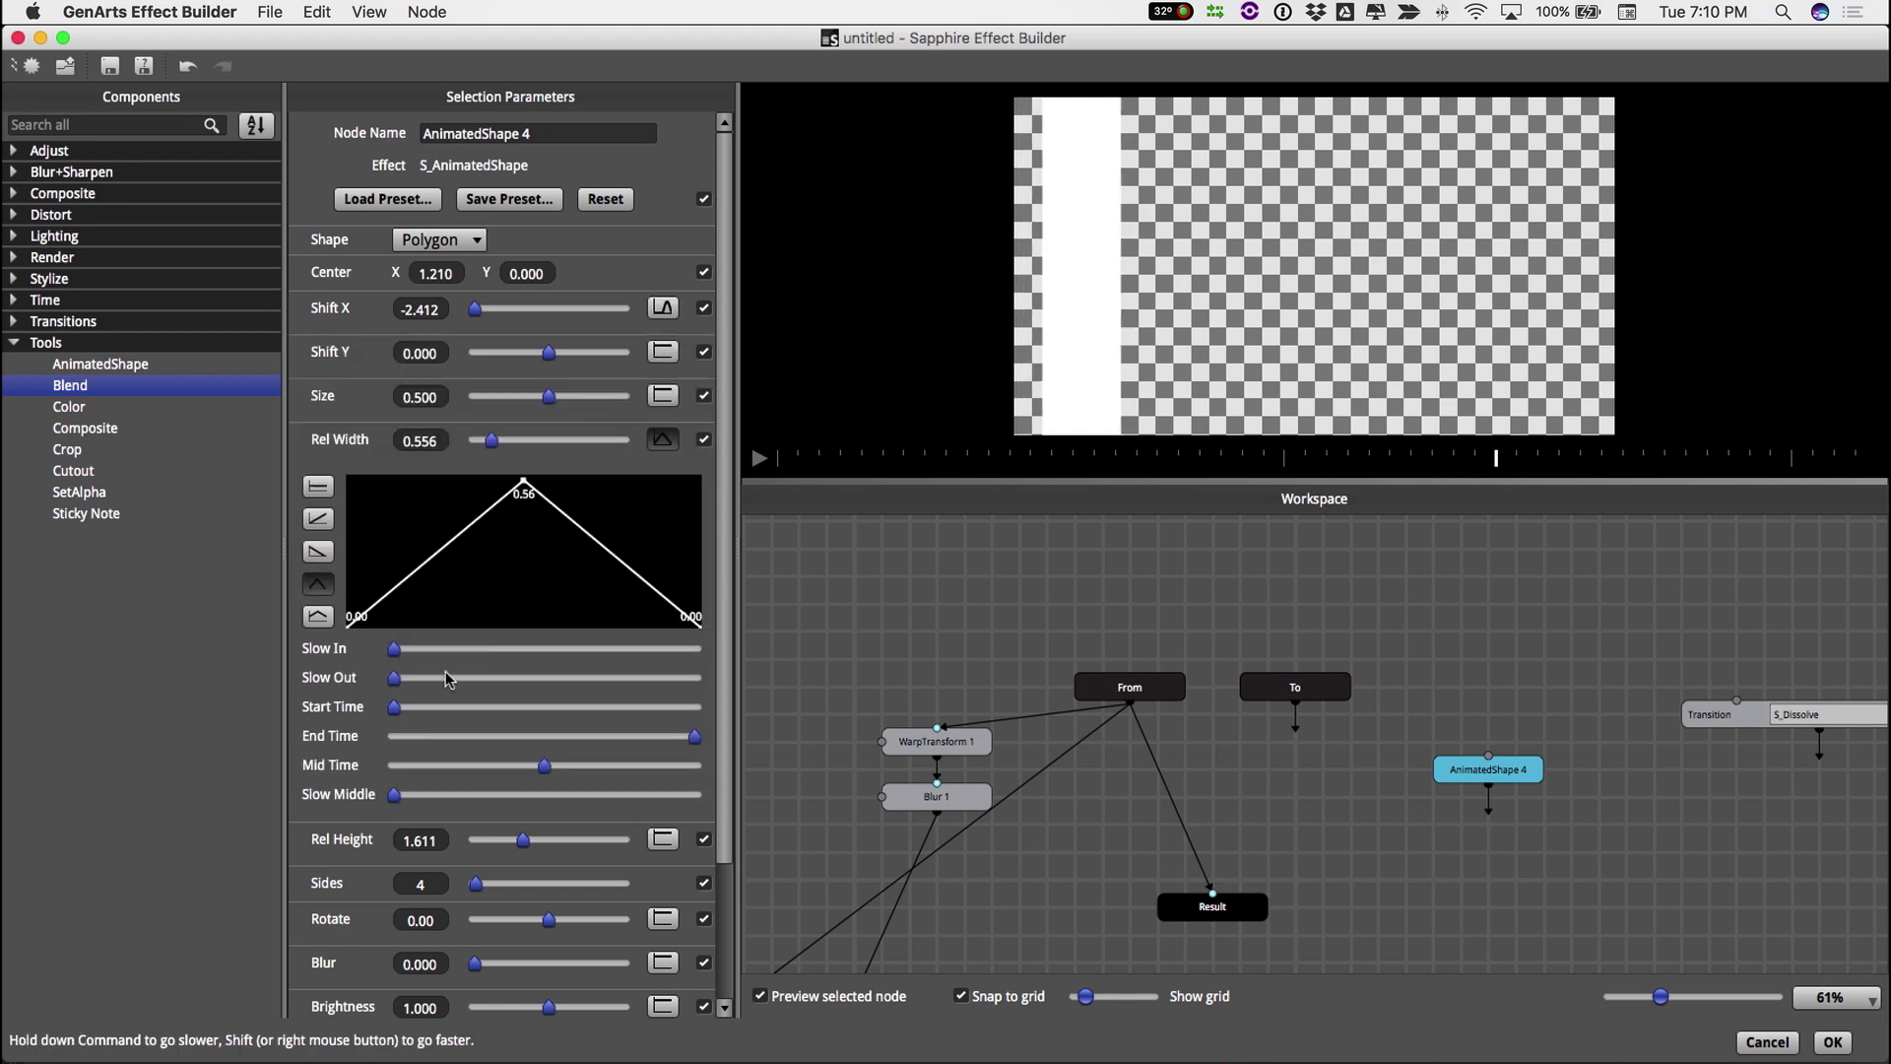
drag(394, 707, 560, 706)
click(317, 615)
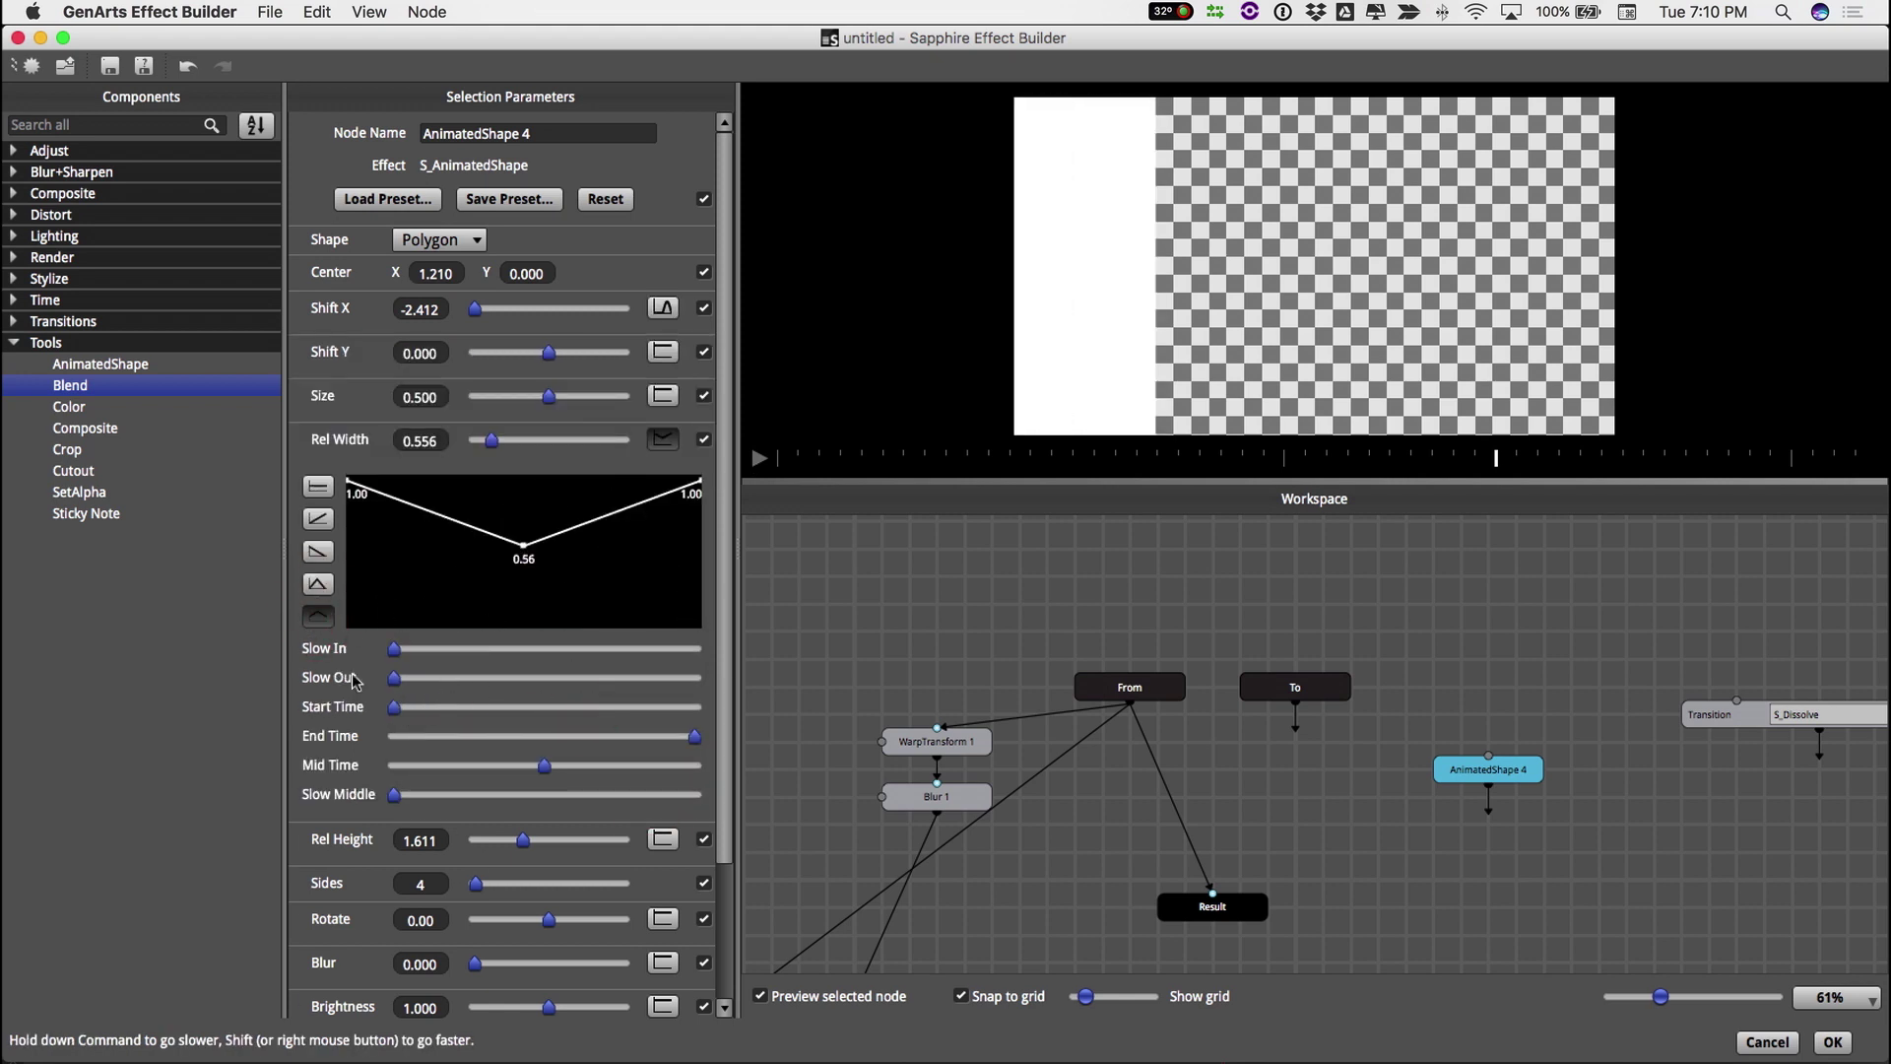
drag(390, 798, 587, 794)
click(757, 459)
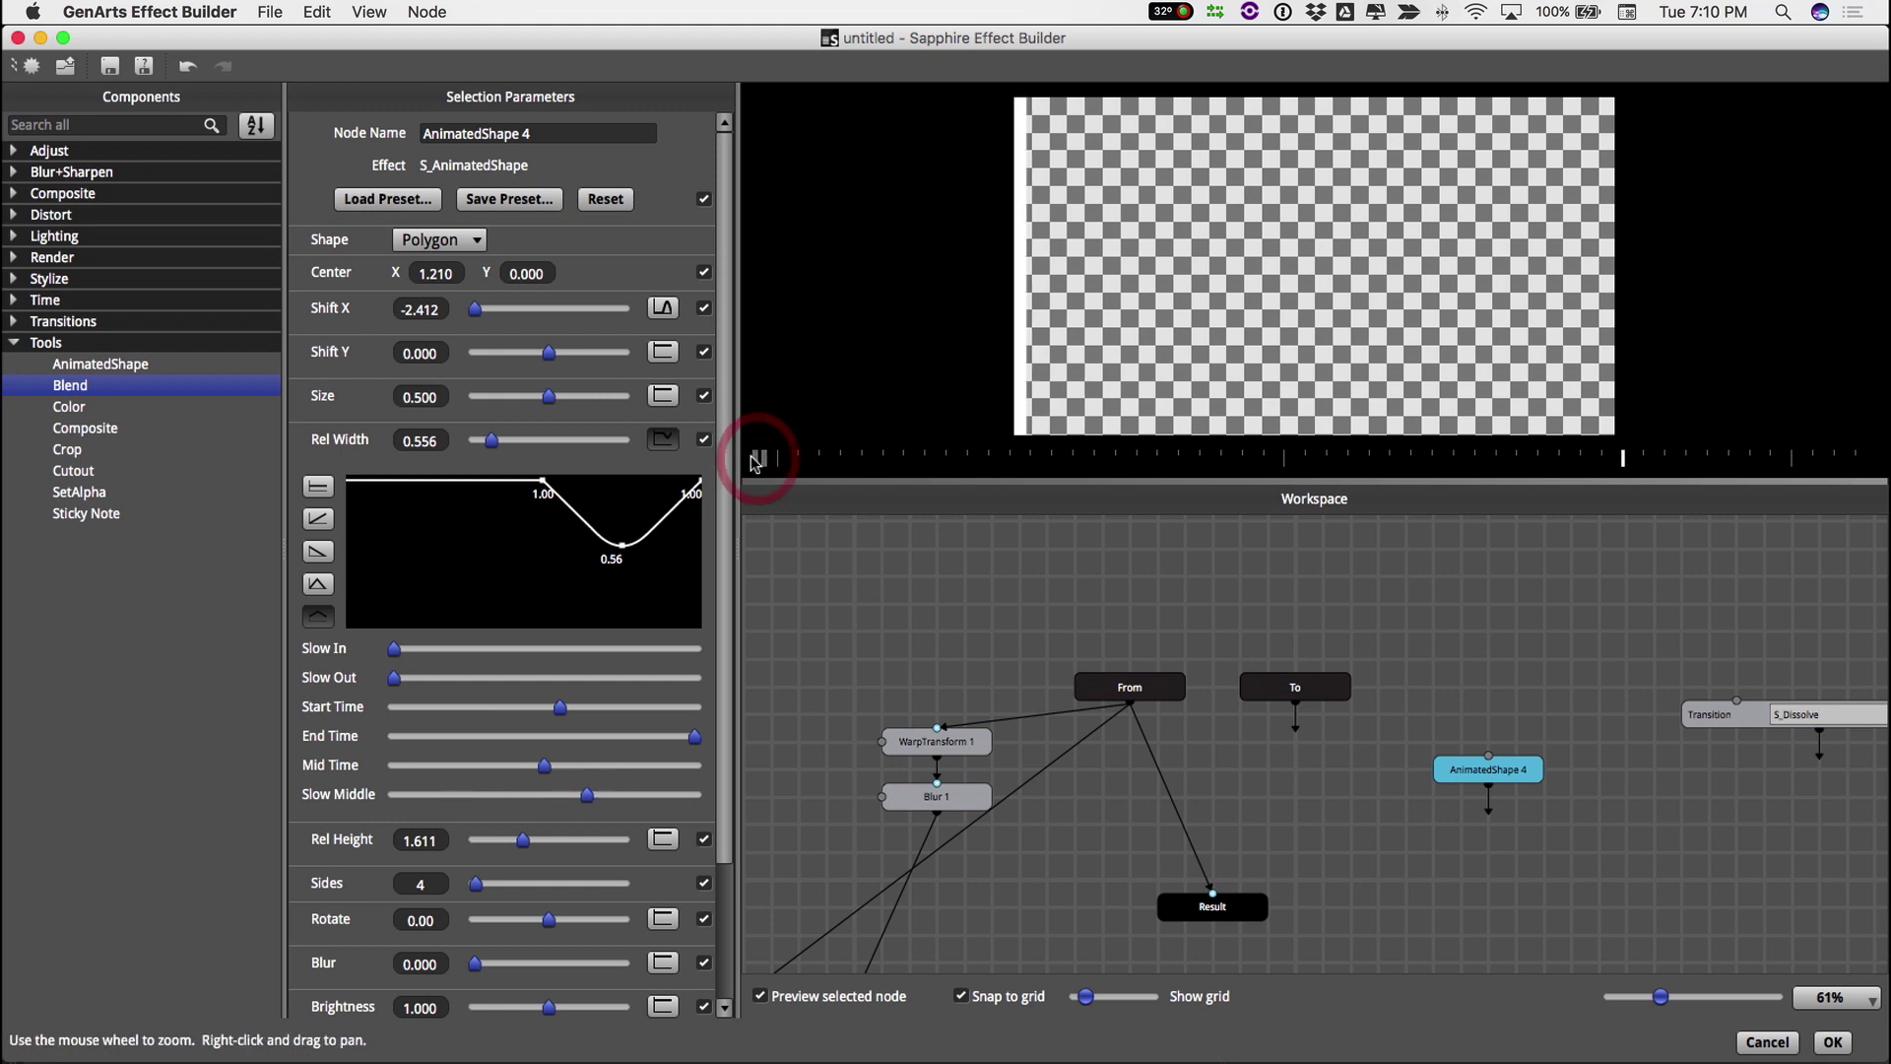
click(754, 460)
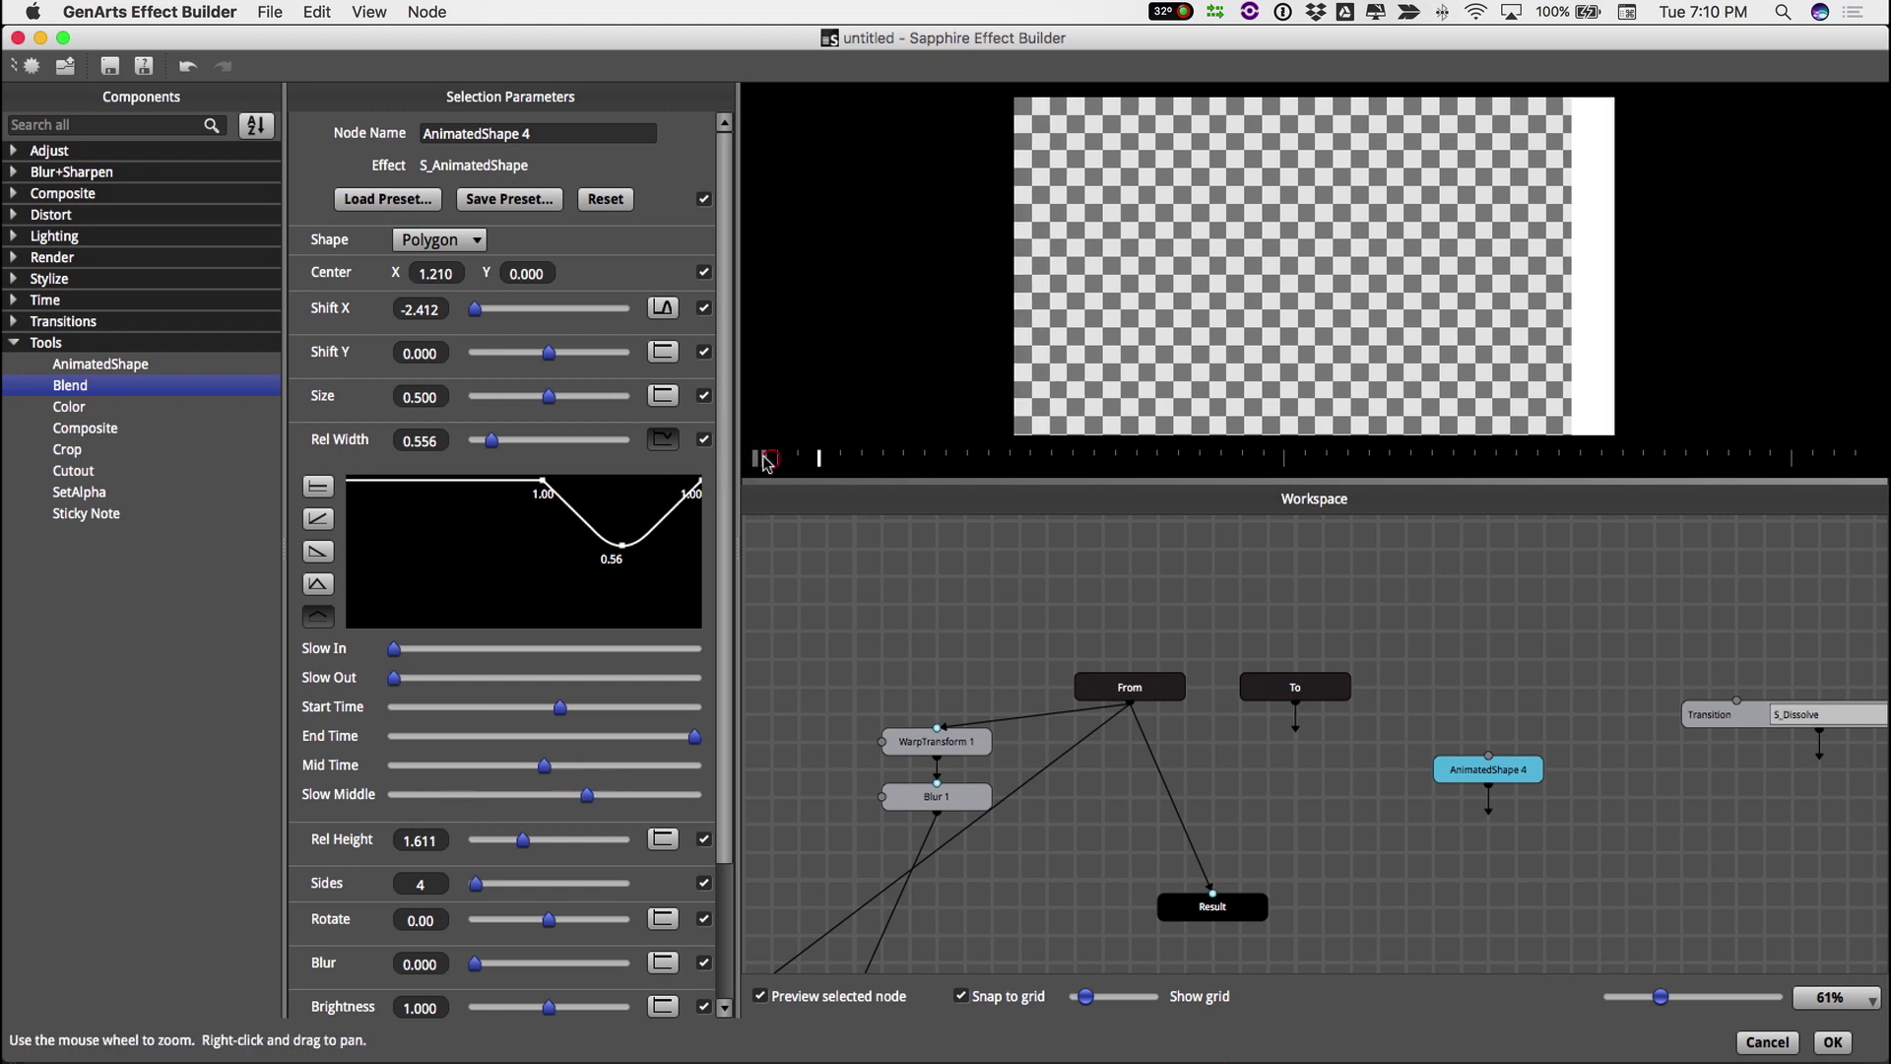
drag(461, 278, 700, 426)
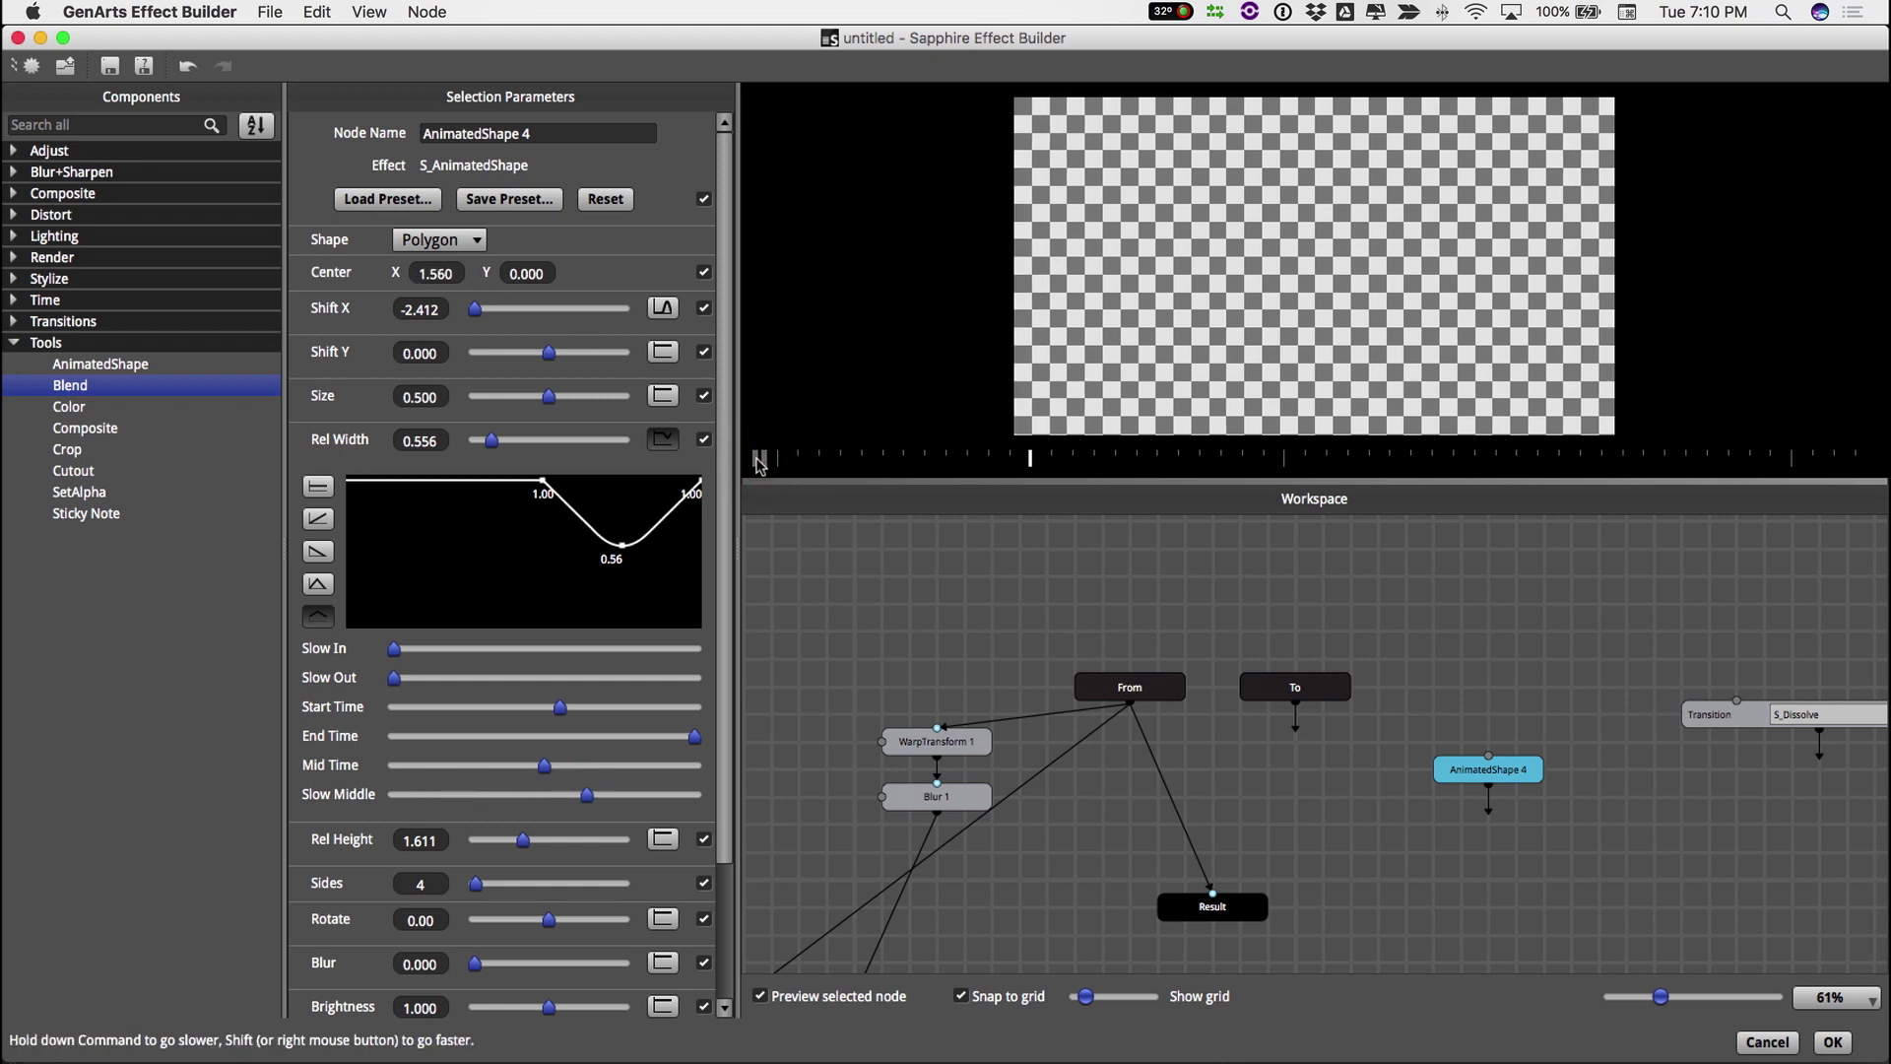
click(758, 461)
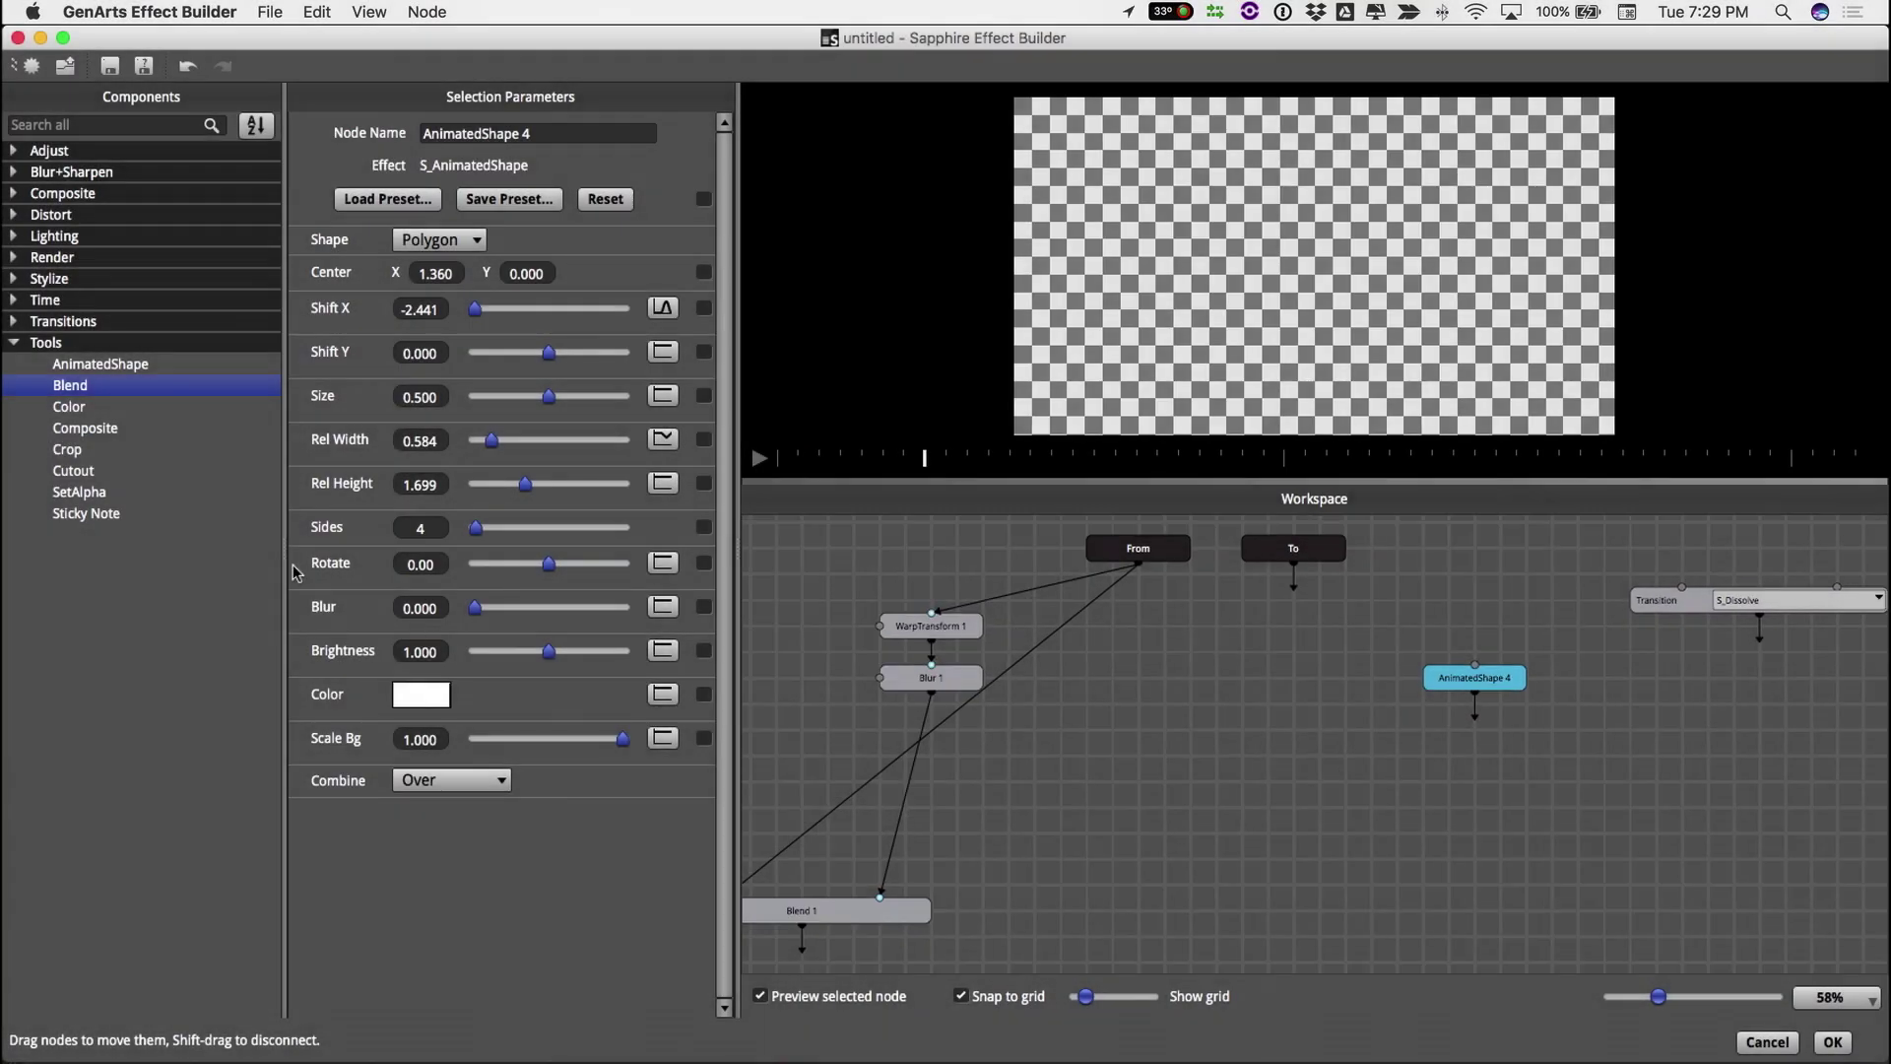
Add Blend 2 fed by AnimatedShape 4, the To clip and Blend 1
drag(107, 394, 1525, 905)
drag(1475, 694, 1406, 855)
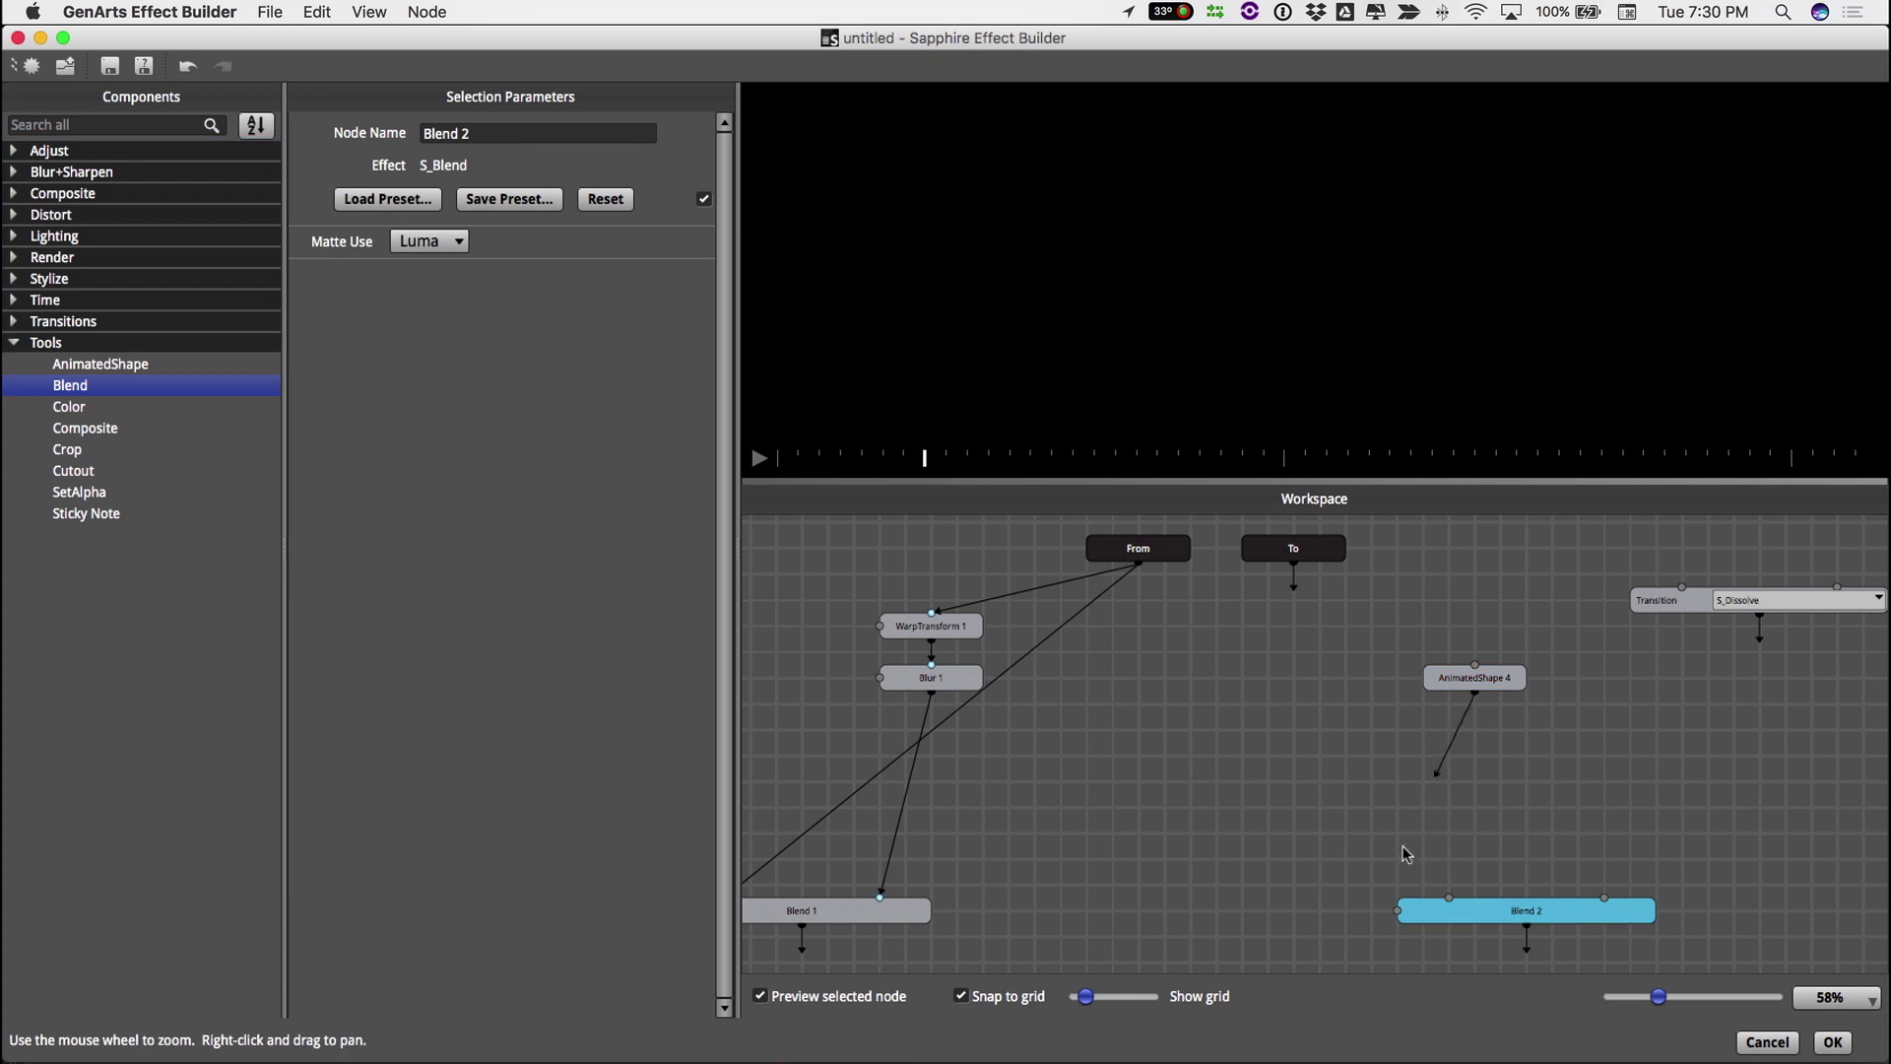
drag(1293, 564, 1604, 897)
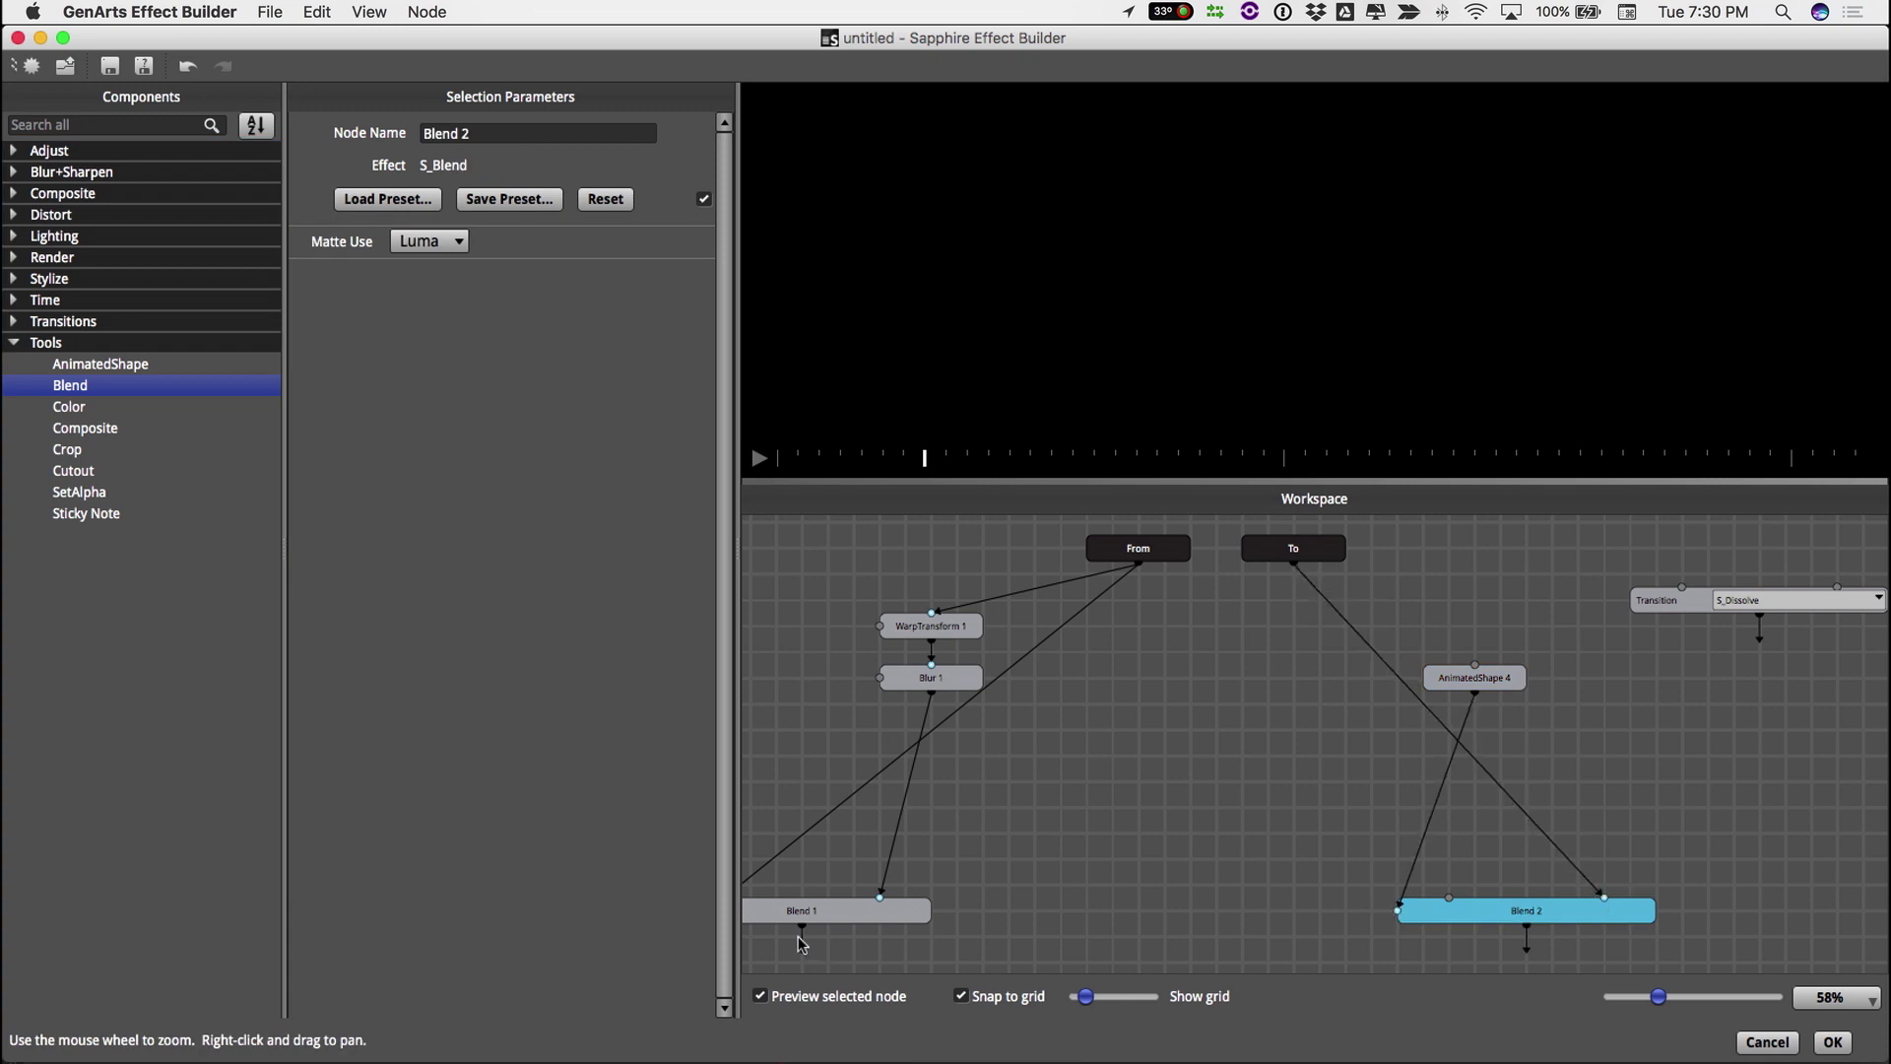
drag(1294, 899, 1449, 898)
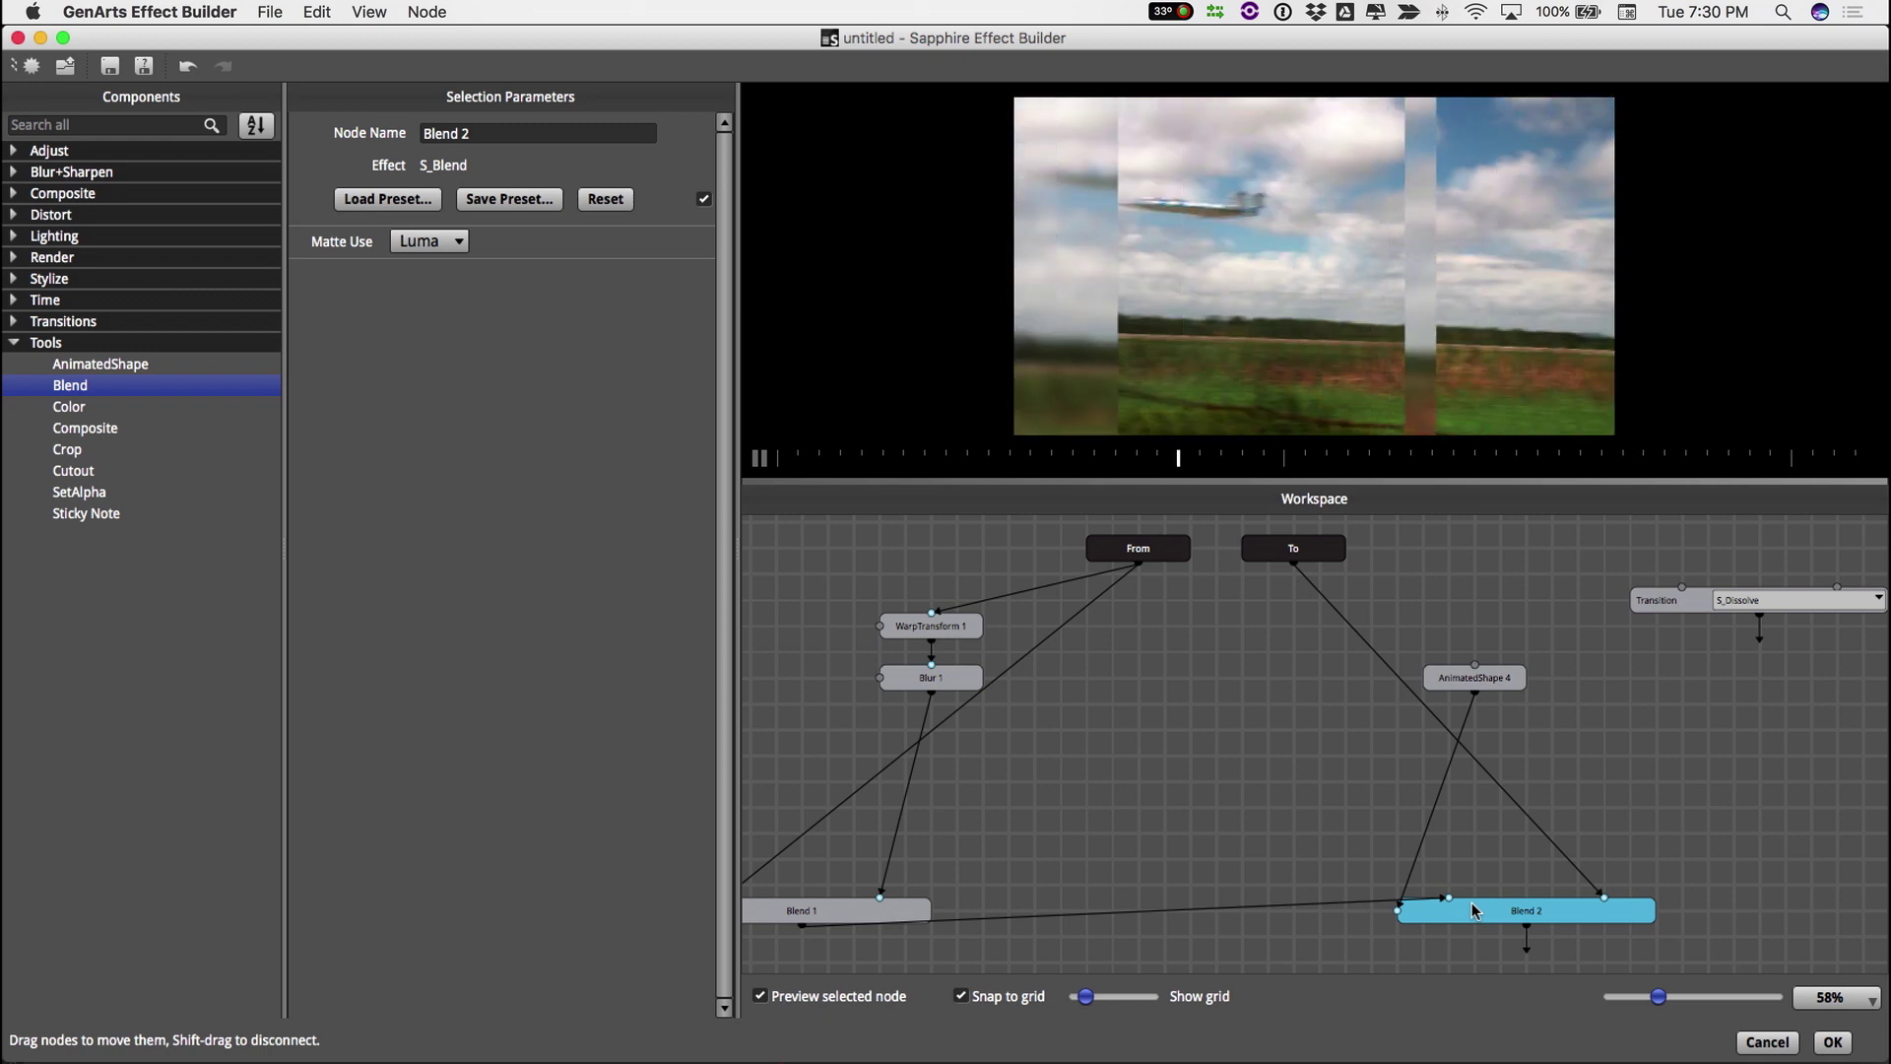
key(space)
Add a WipeLine 1 transition fed by Blend 2 and the To clip
drag(1233, 944, 1297, 722)
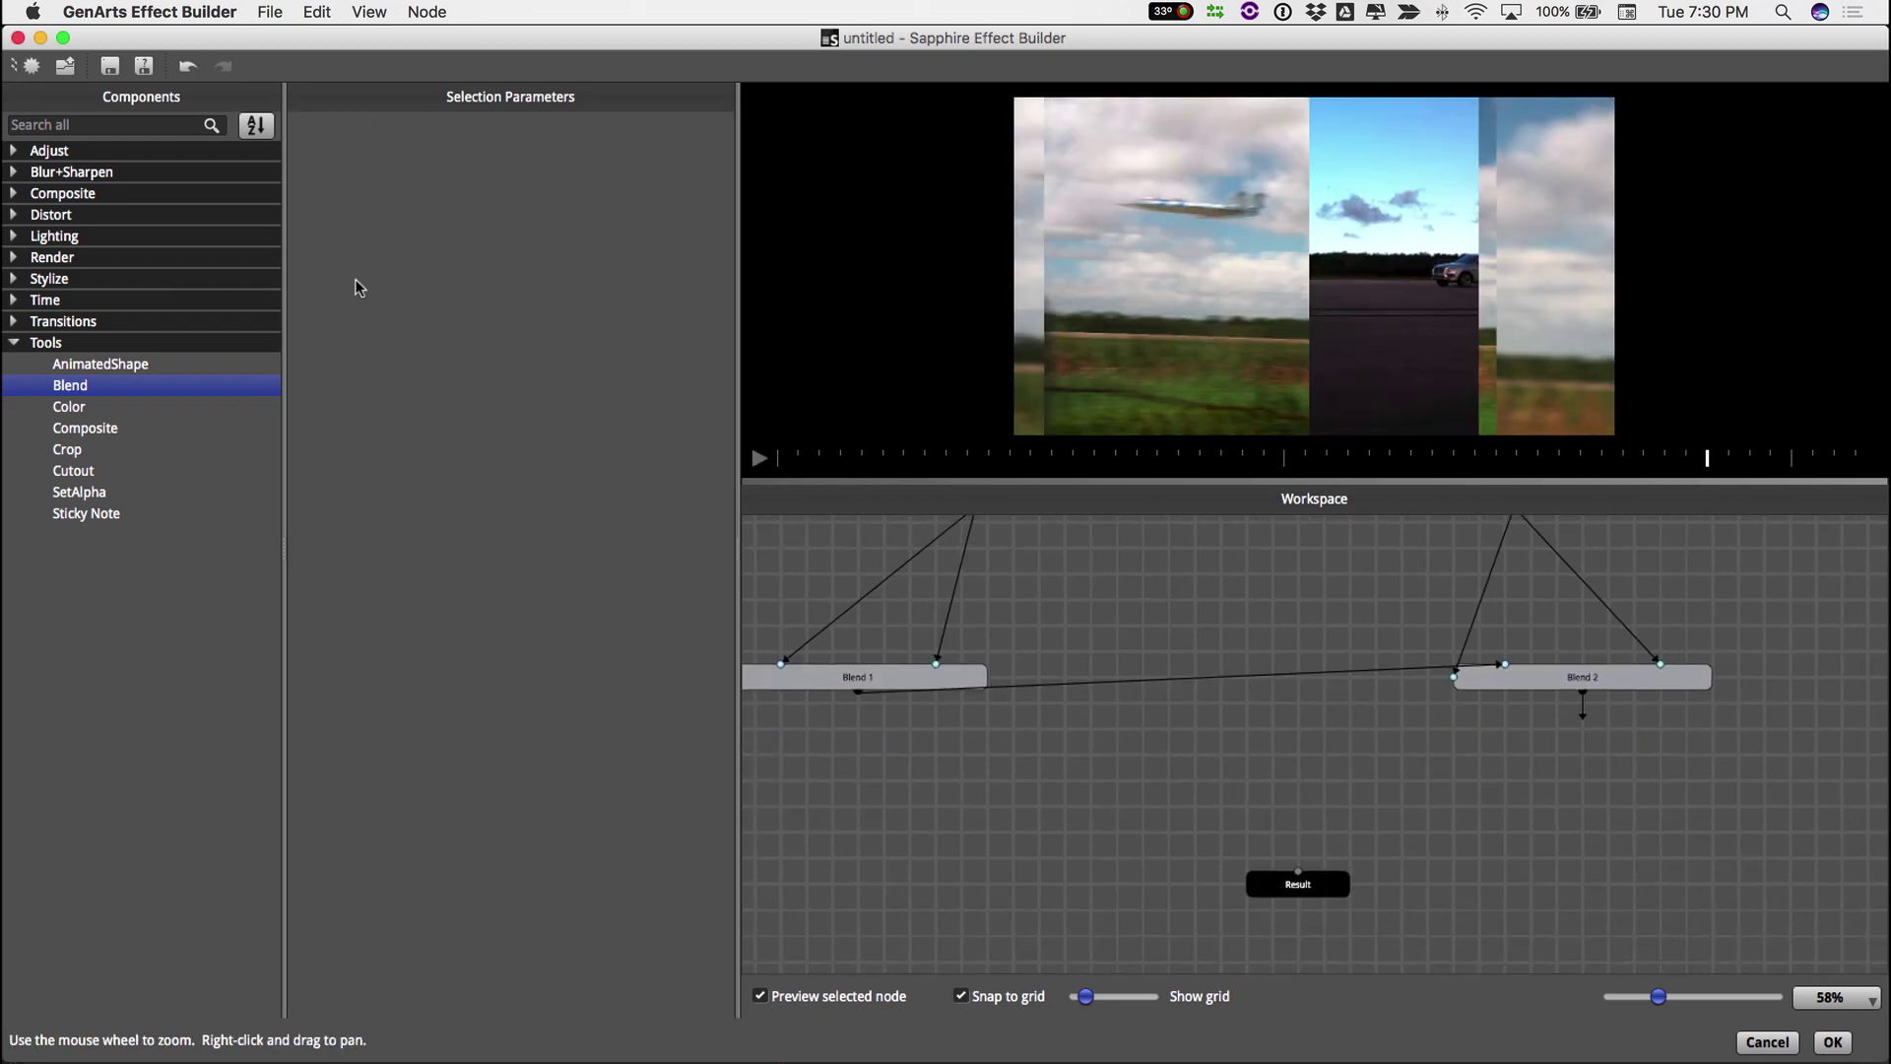
click(12, 321)
scroll(138, 591, down, 10)
drag(81, 578, 1325, 780)
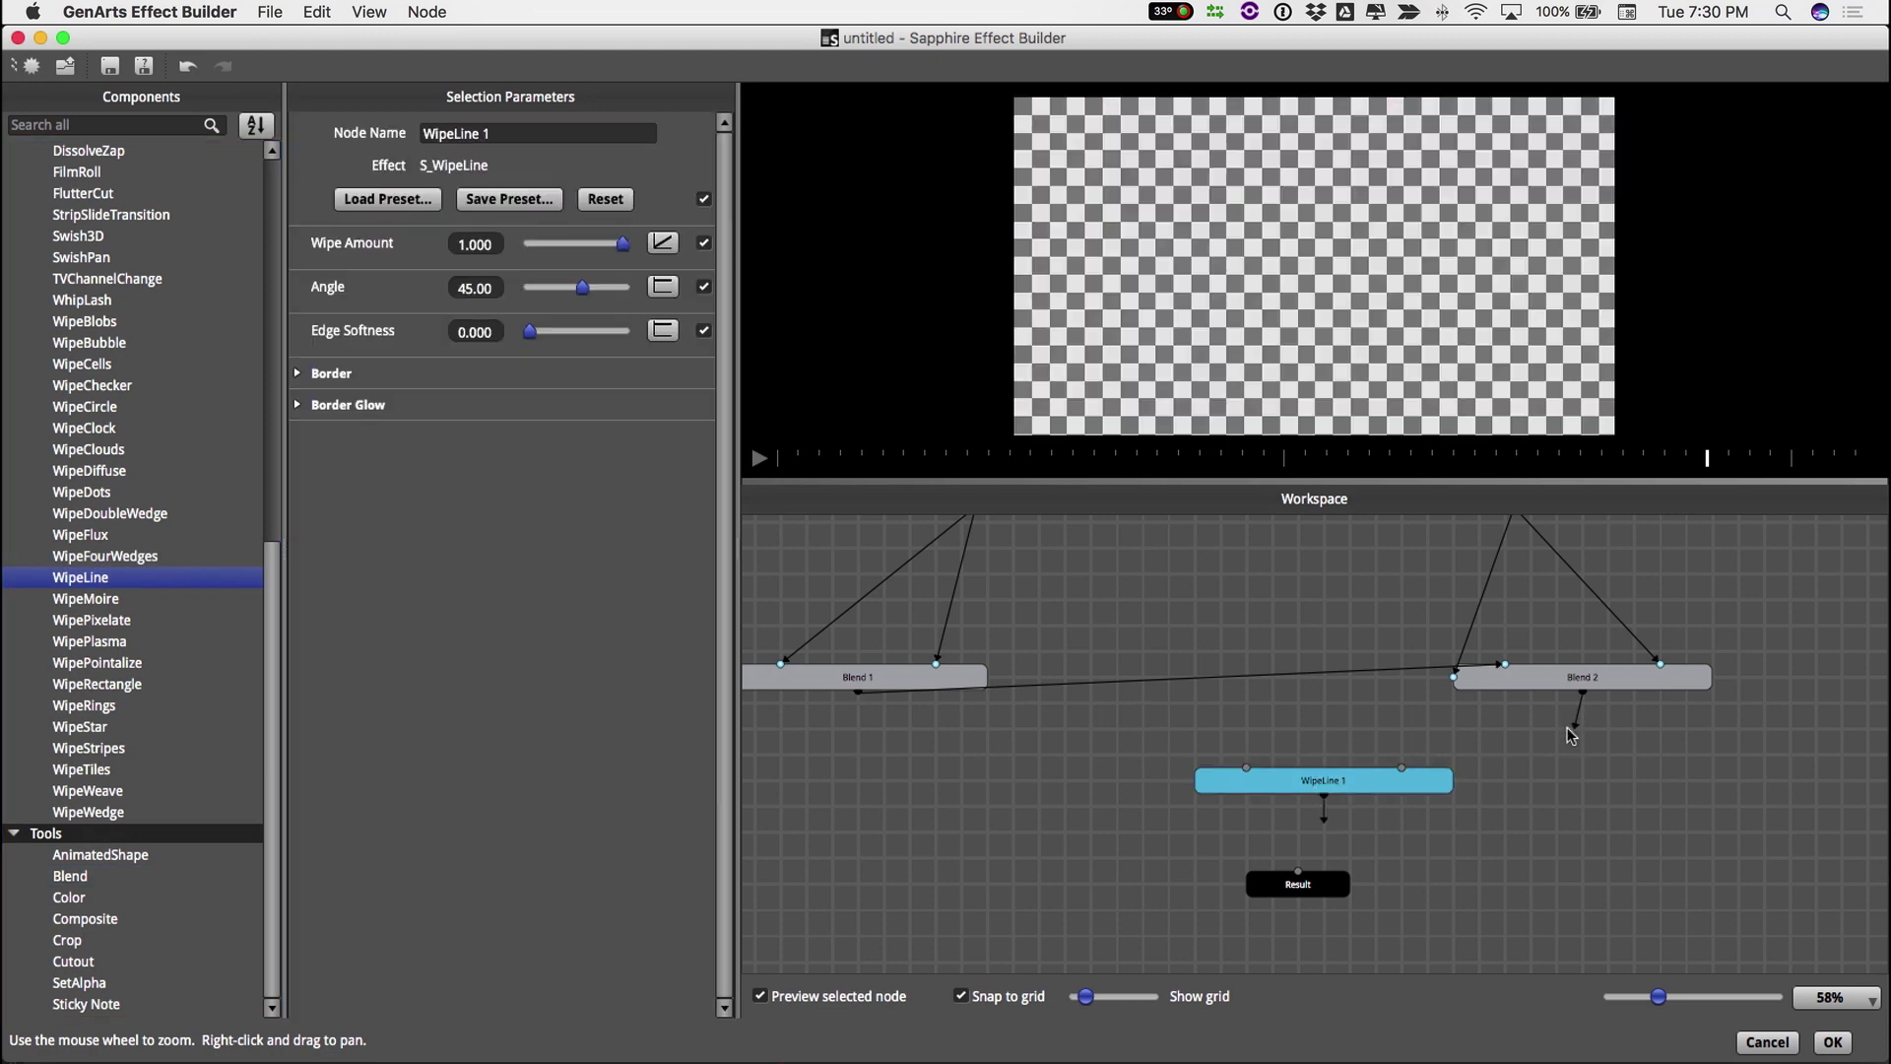
drag(1571, 740, 1247, 768)
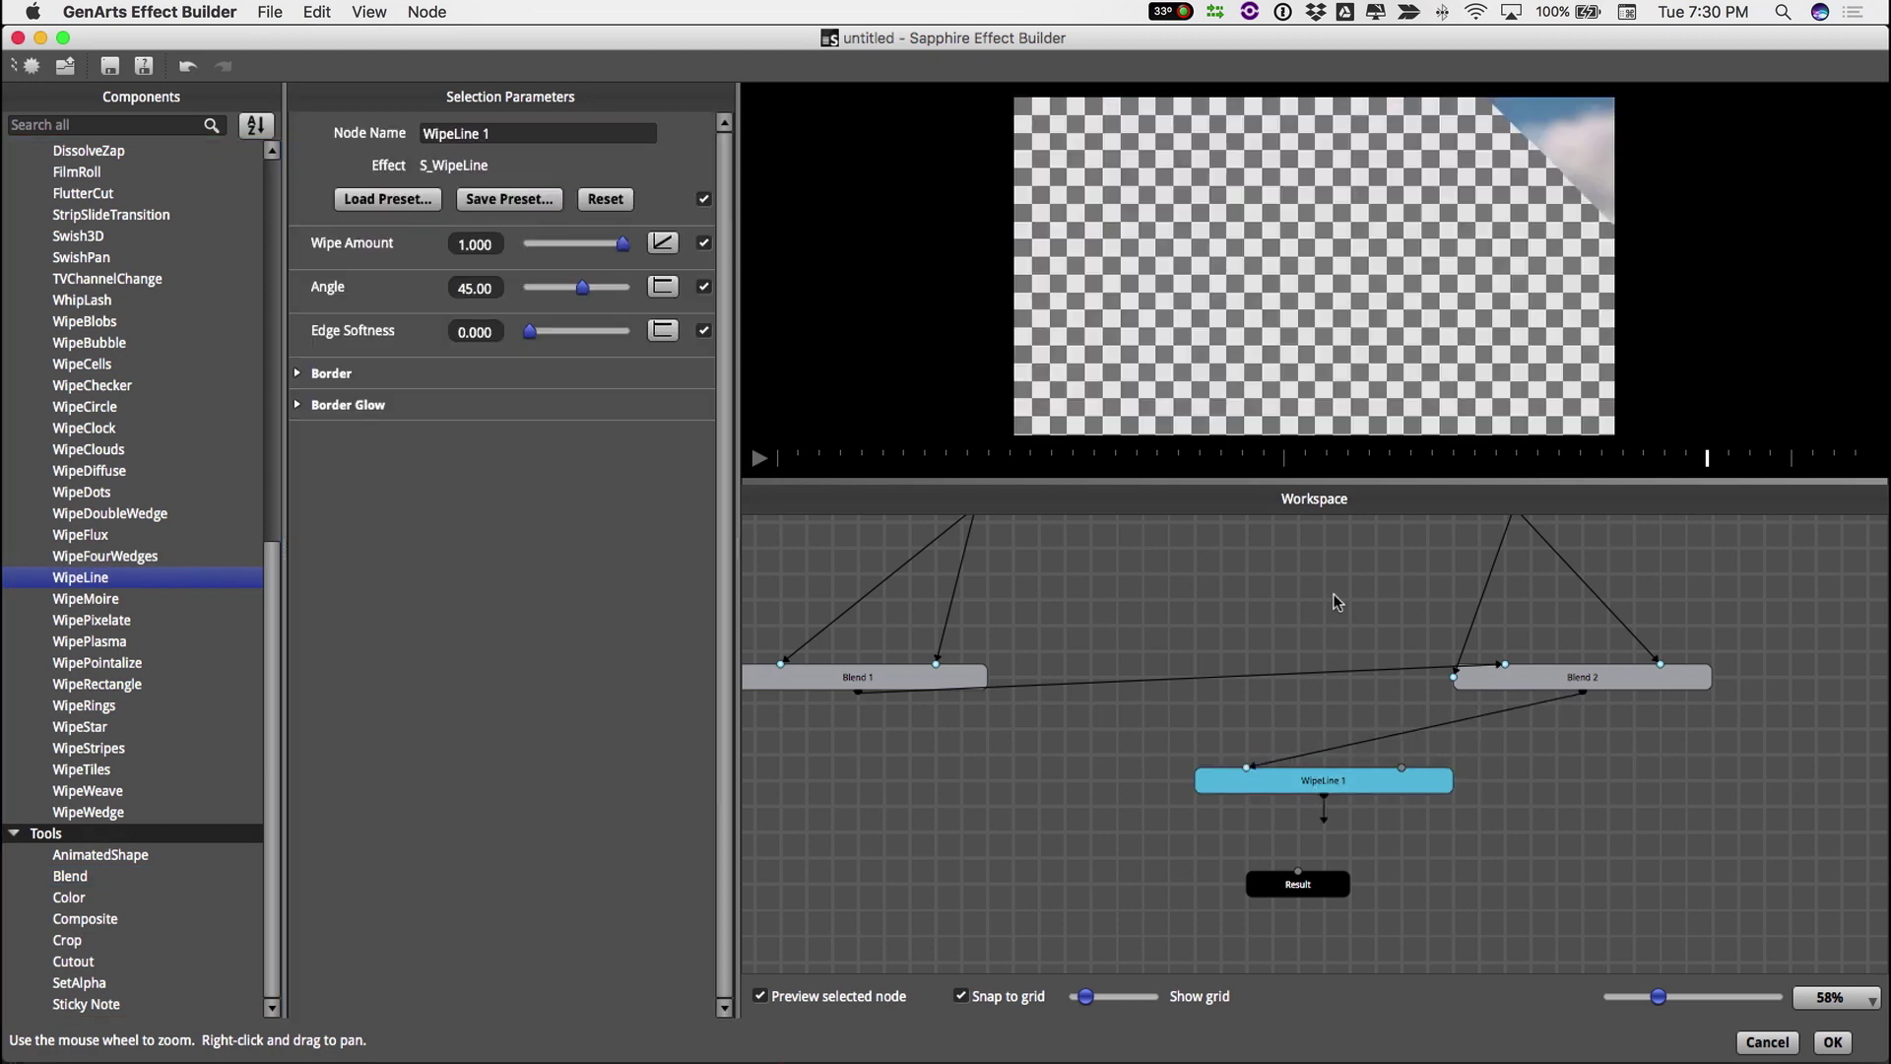
scroll(1332, 592, down, 4)
drag(1338, 594, 1288, 726)
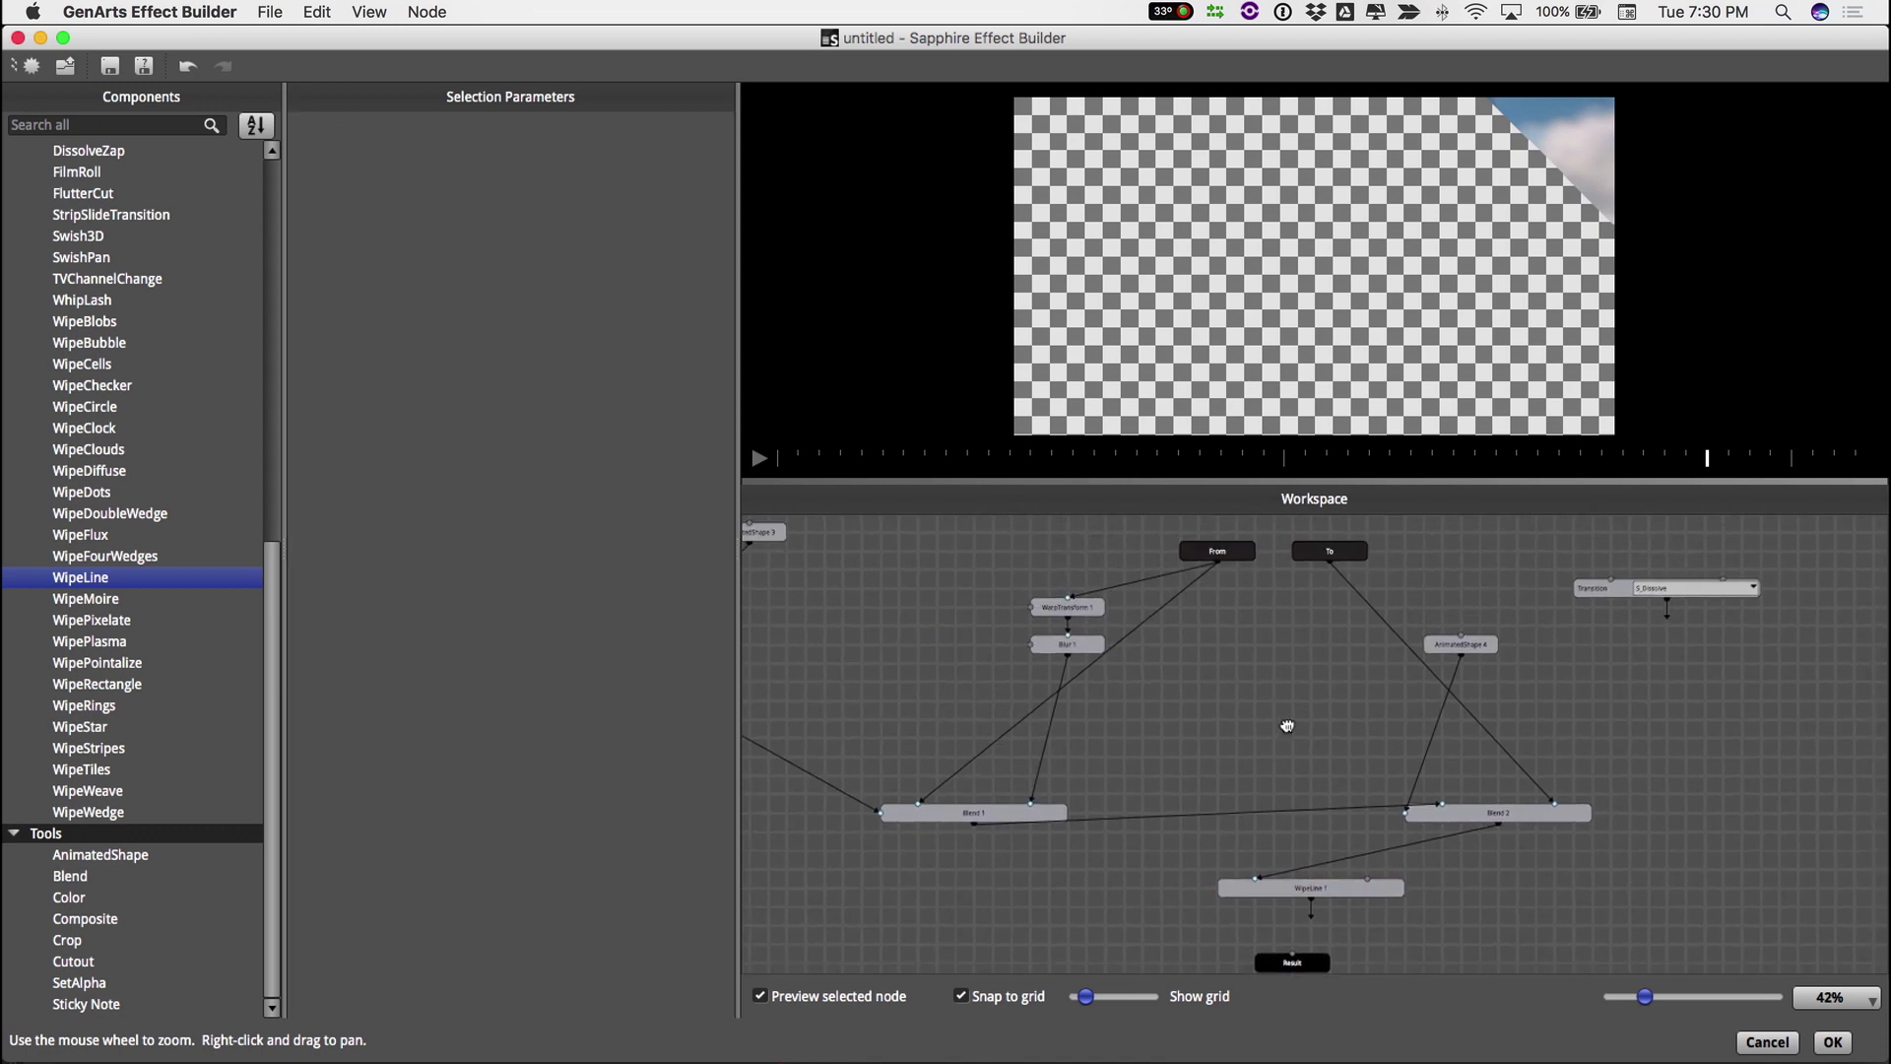
drag(1333, 800, 1330, 890)
Test a partial Wipe Amount on WipeLine 1 at a mid-wipe frame
click(1330, 890)
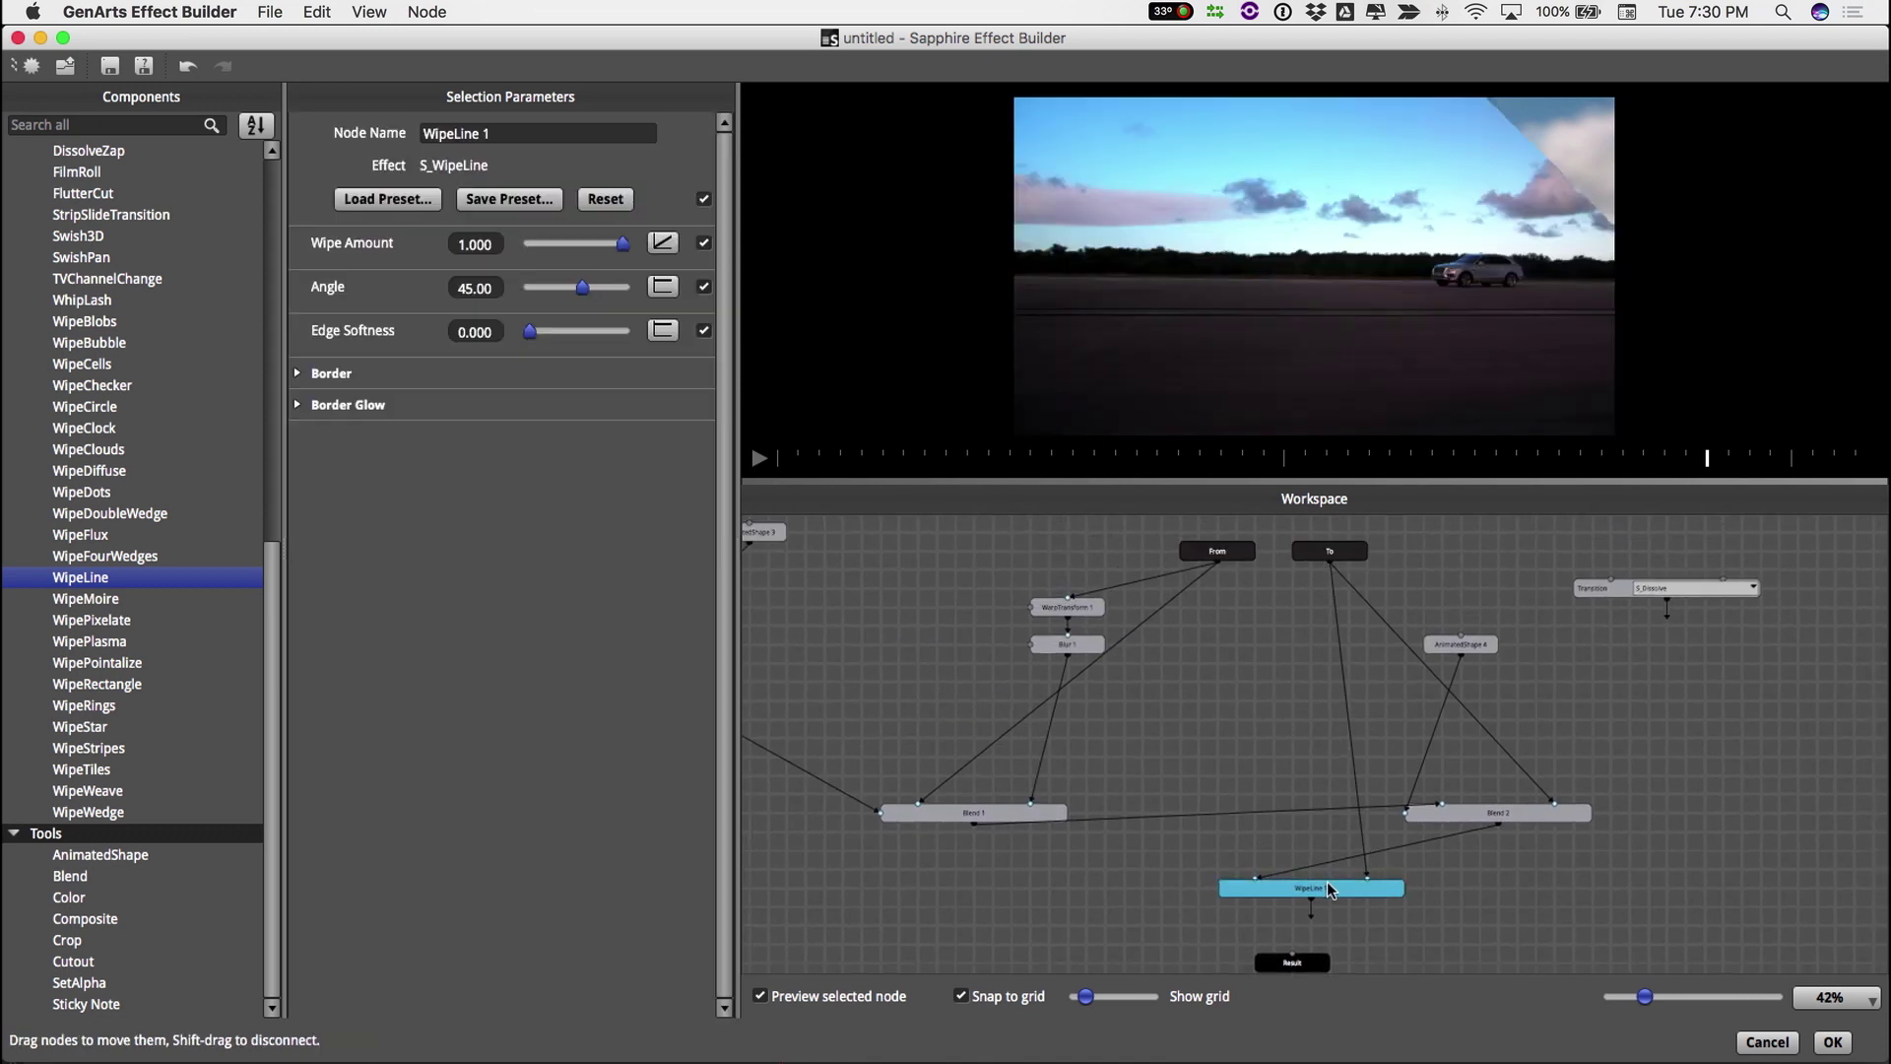
drag(623, 243, 701, 261)
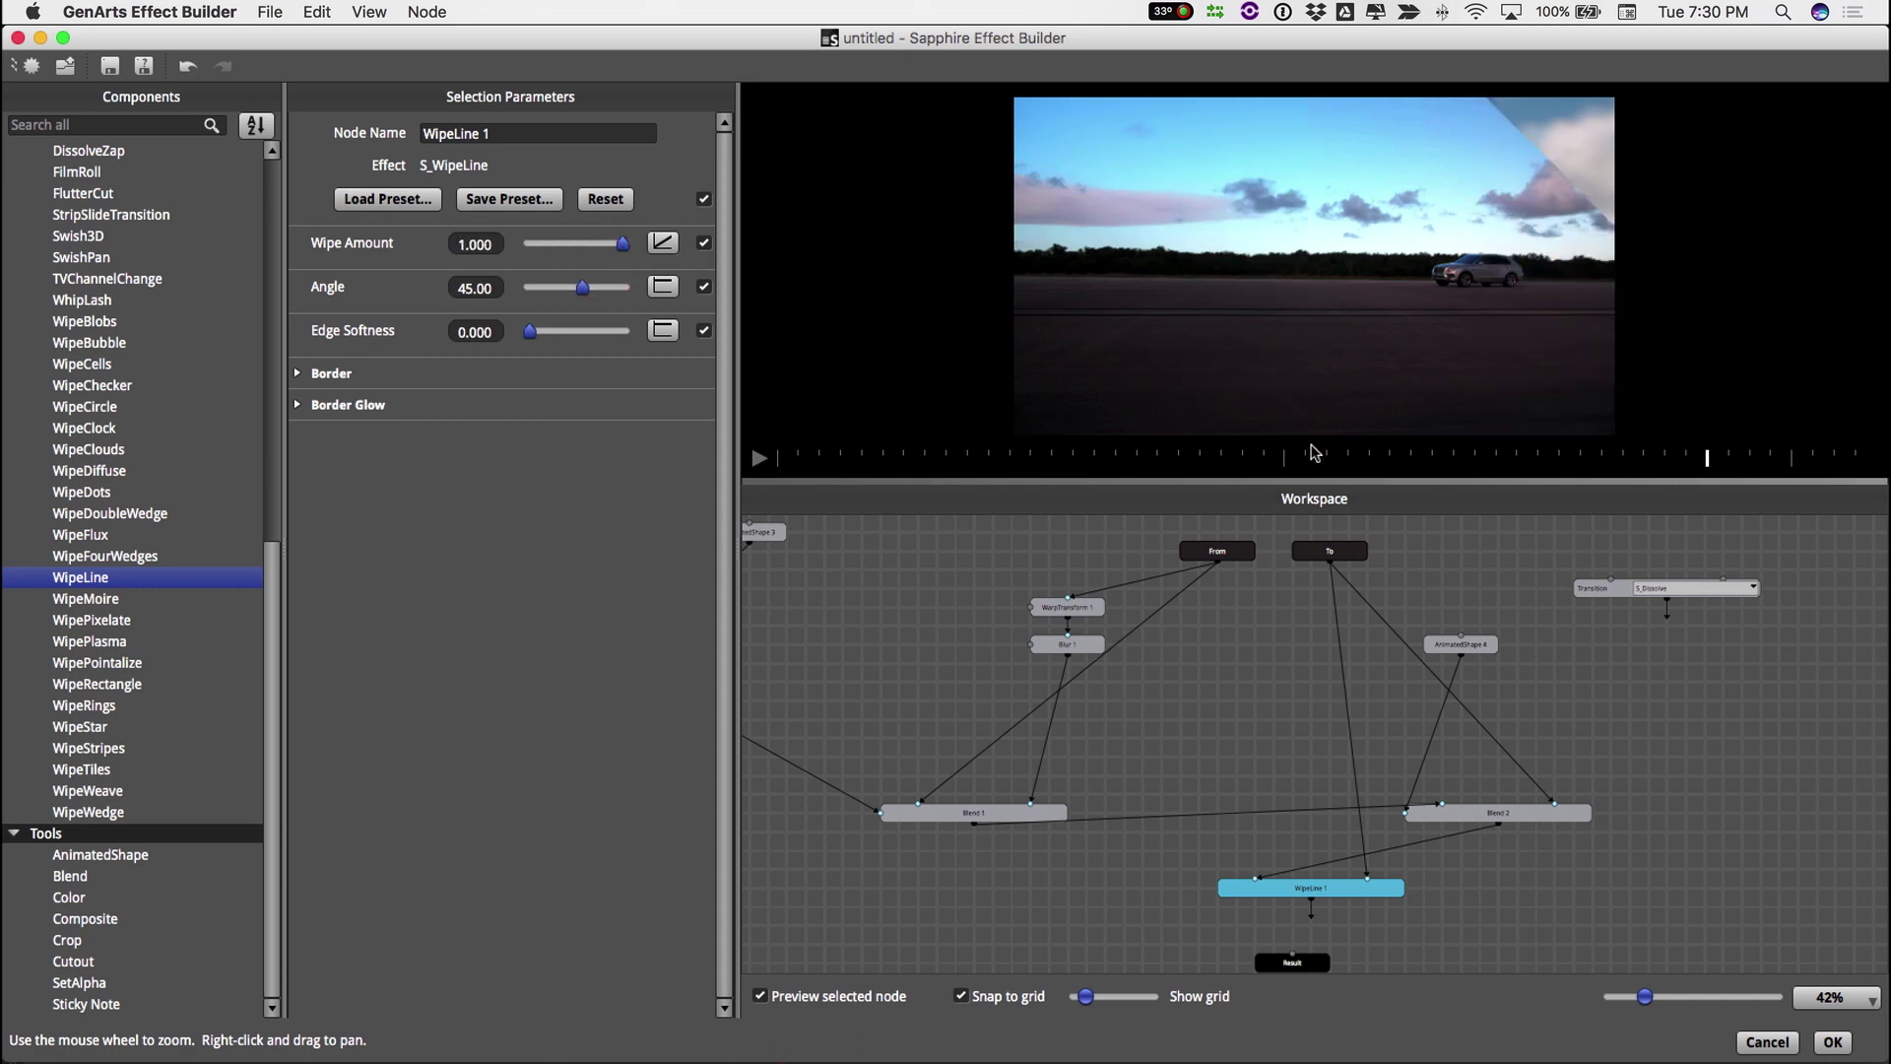
click(1283, 458)
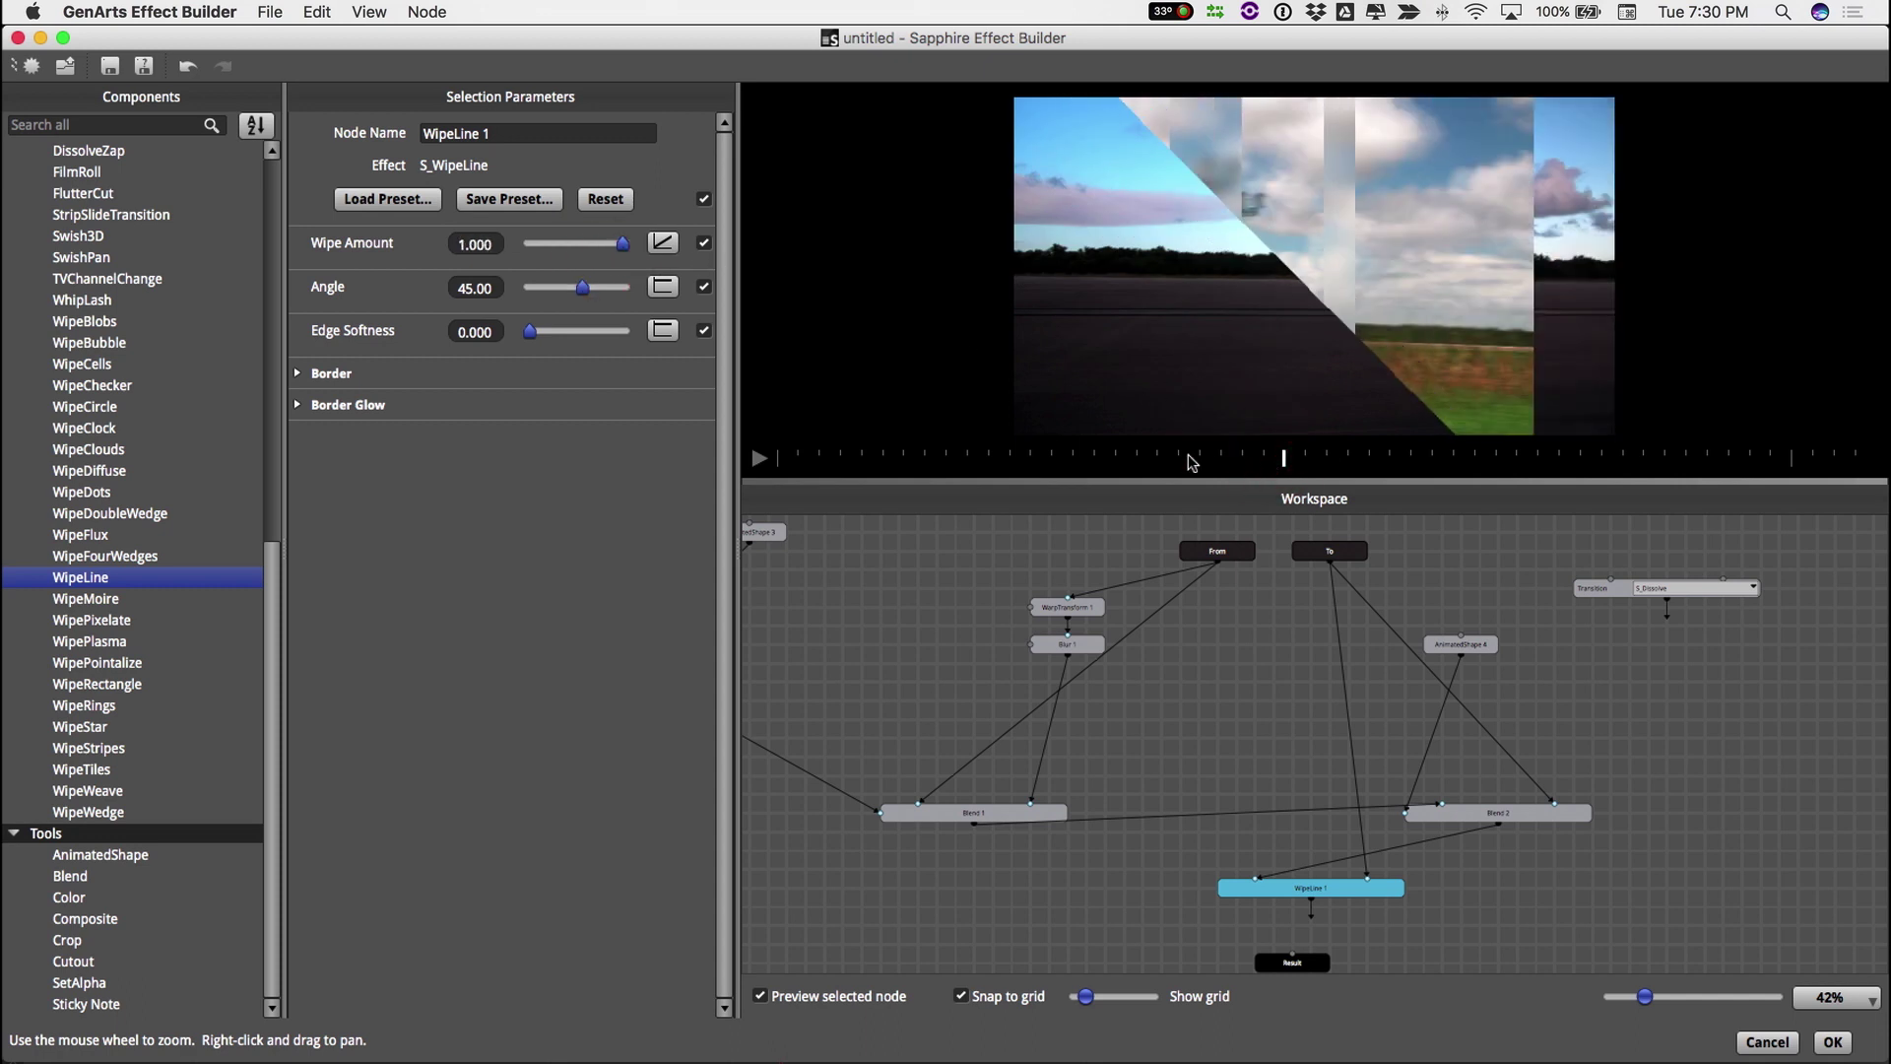
click(661, 246)
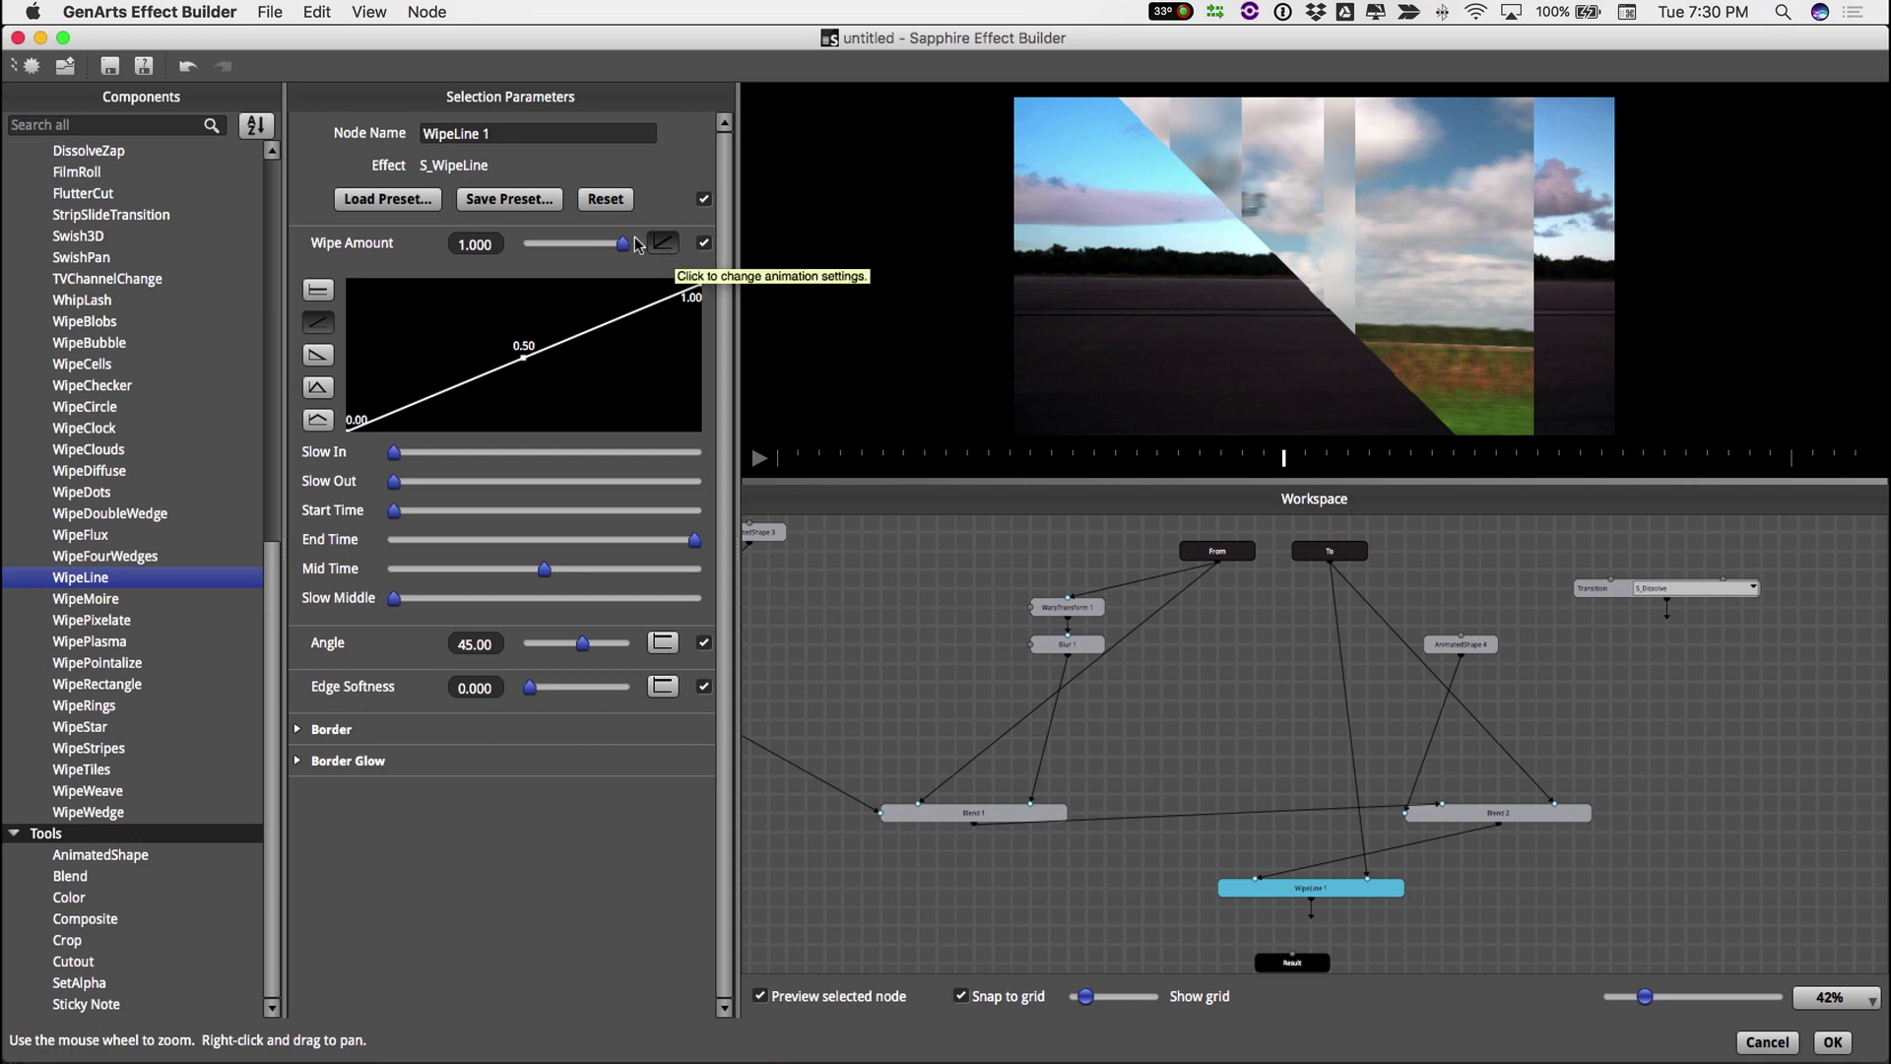
Set WipeLine 1's Angle to 0 and preview the vertical wipe
key(Return)
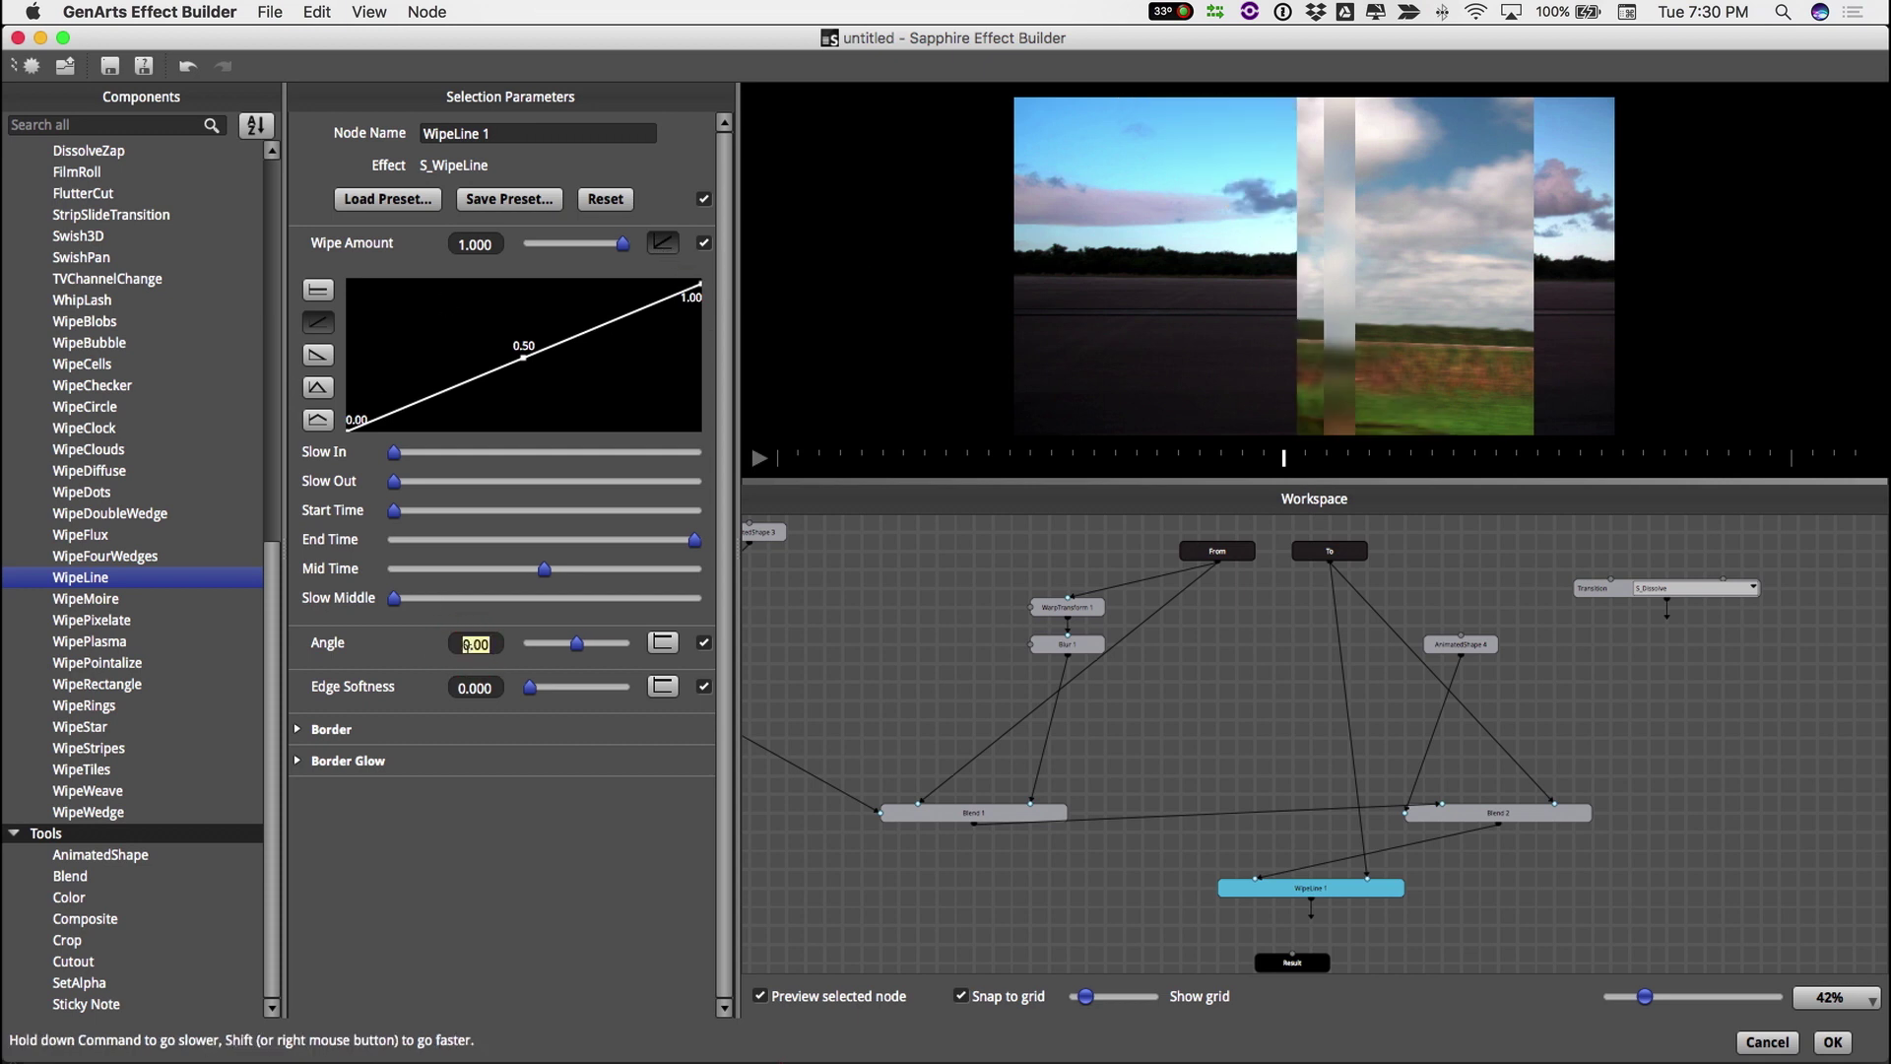
click(759, 458)
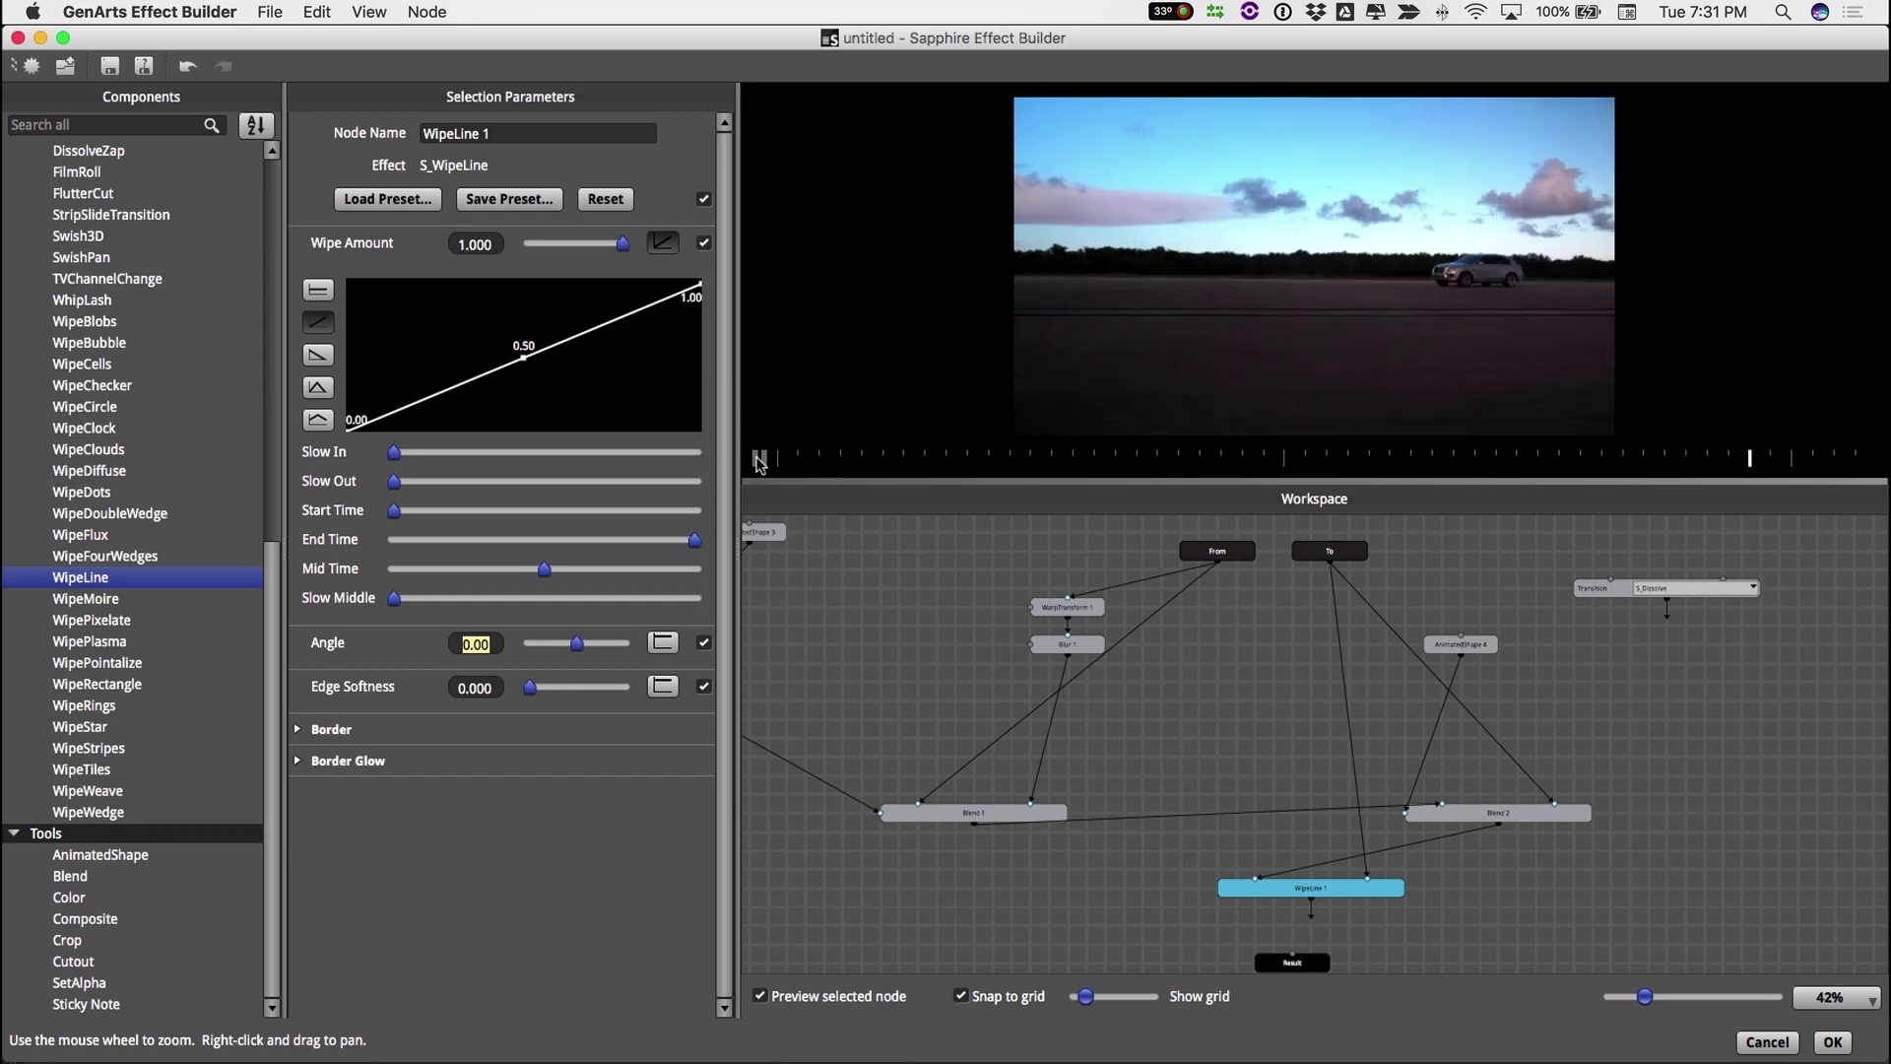
click(1108, 464)
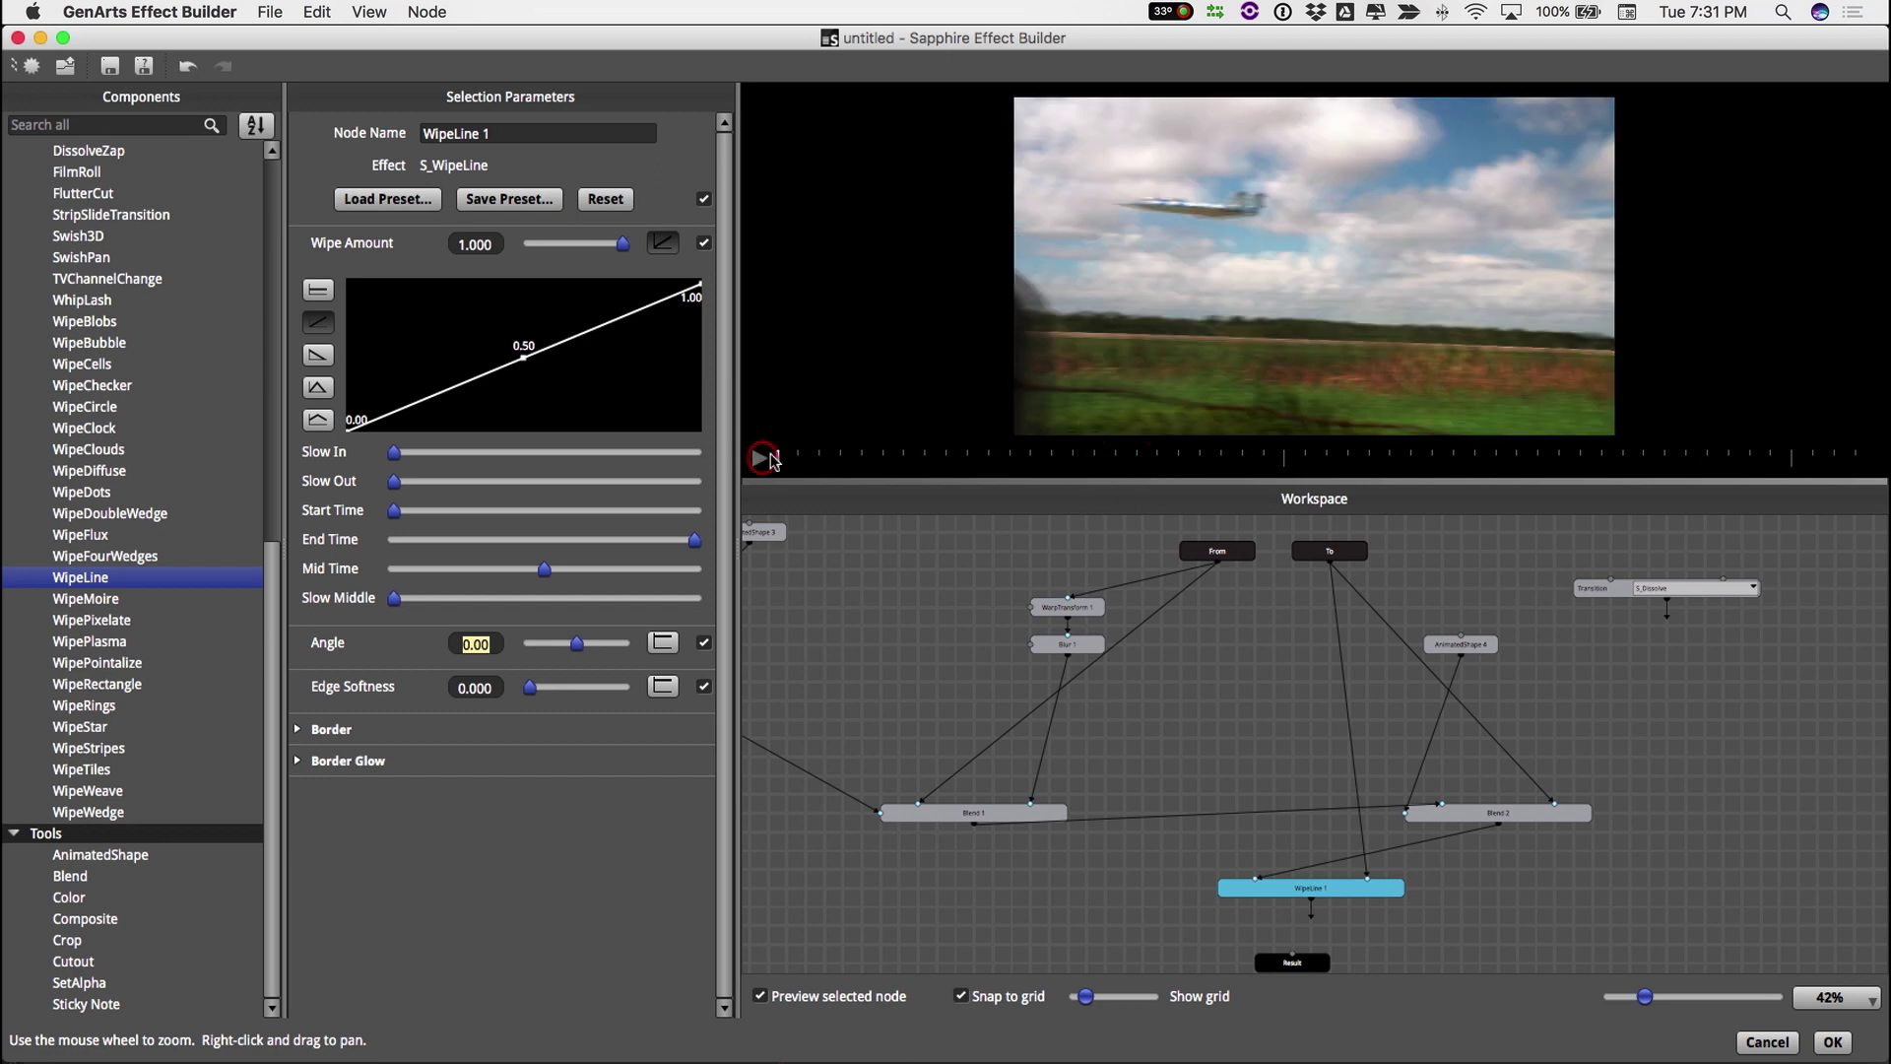
drag(1089, 467, 1273, 473)
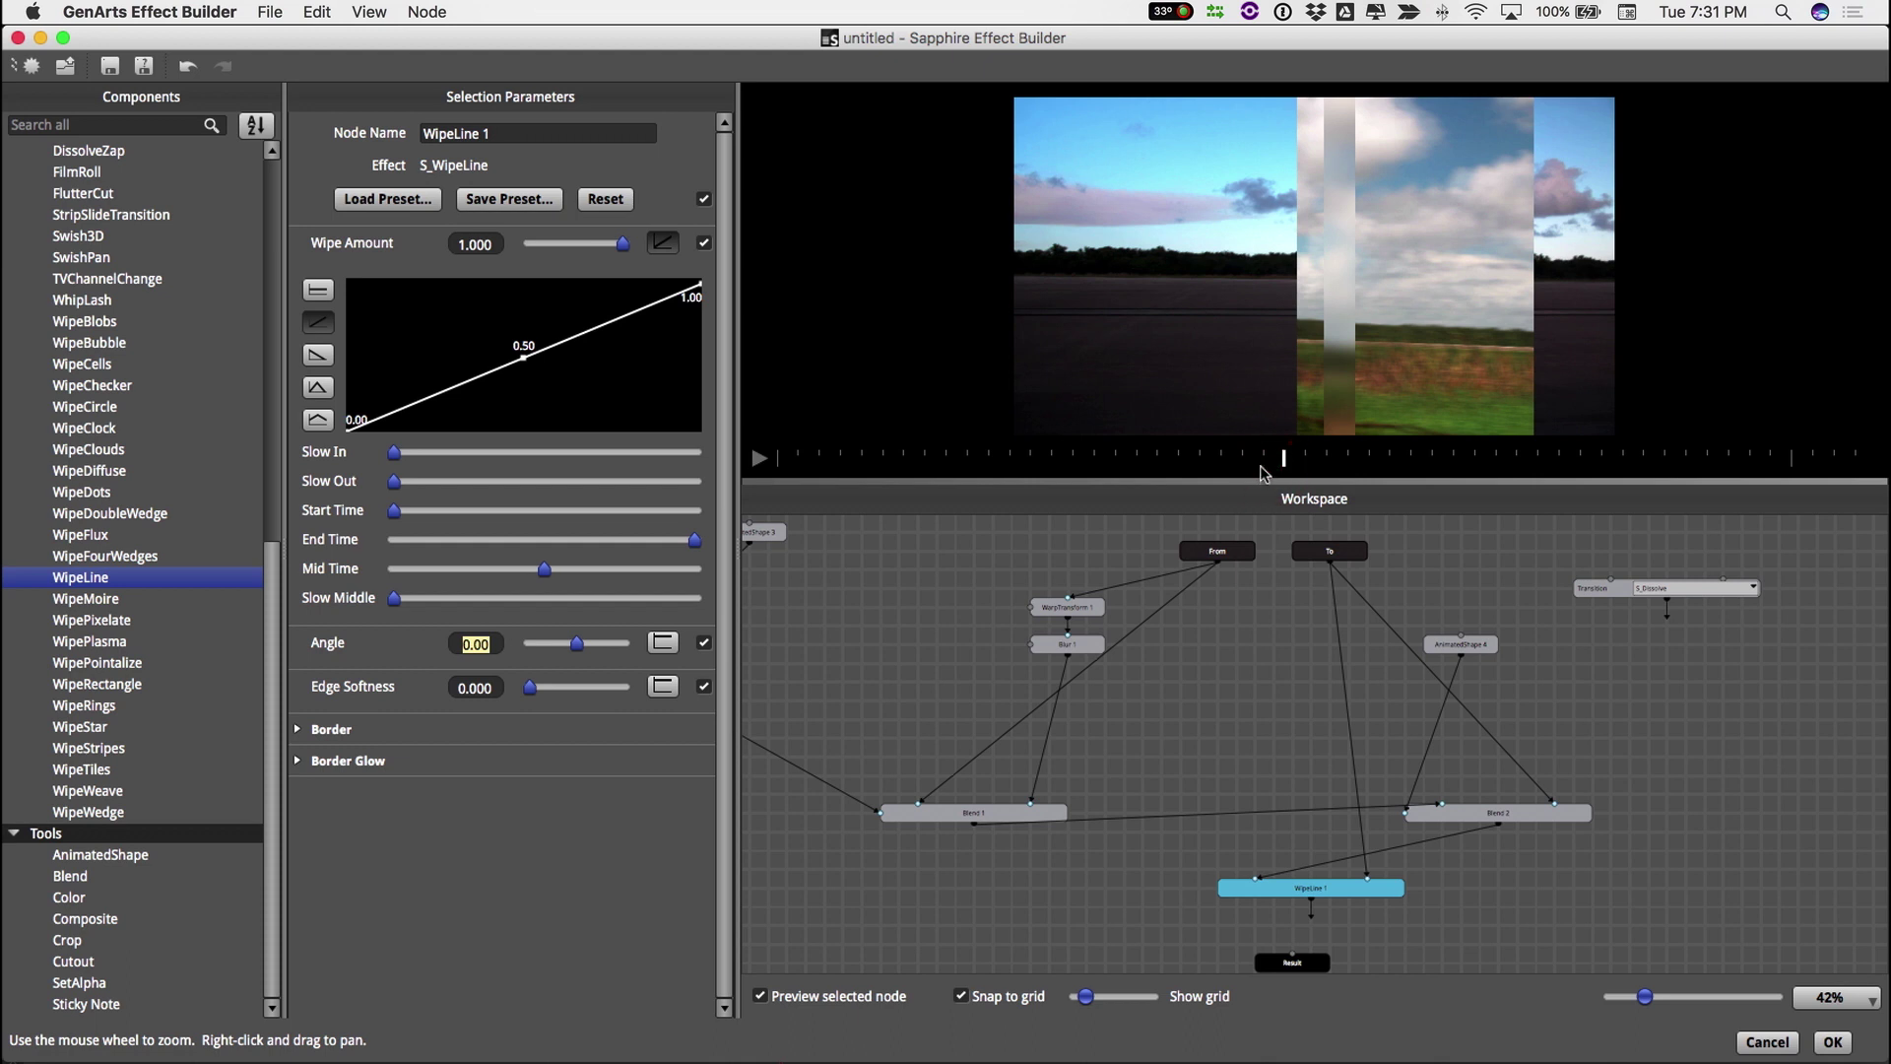
Delay the Wipe Amount start time, checking by scrubbing, then view the Result output
drag(391, 514, 605, 513)
drag(800, 467, 1428, 460)
mouse_move(605, 511)
mouse_down()
mouse_move(544, 511)
mouse_move(589, 512)
mouse_up()
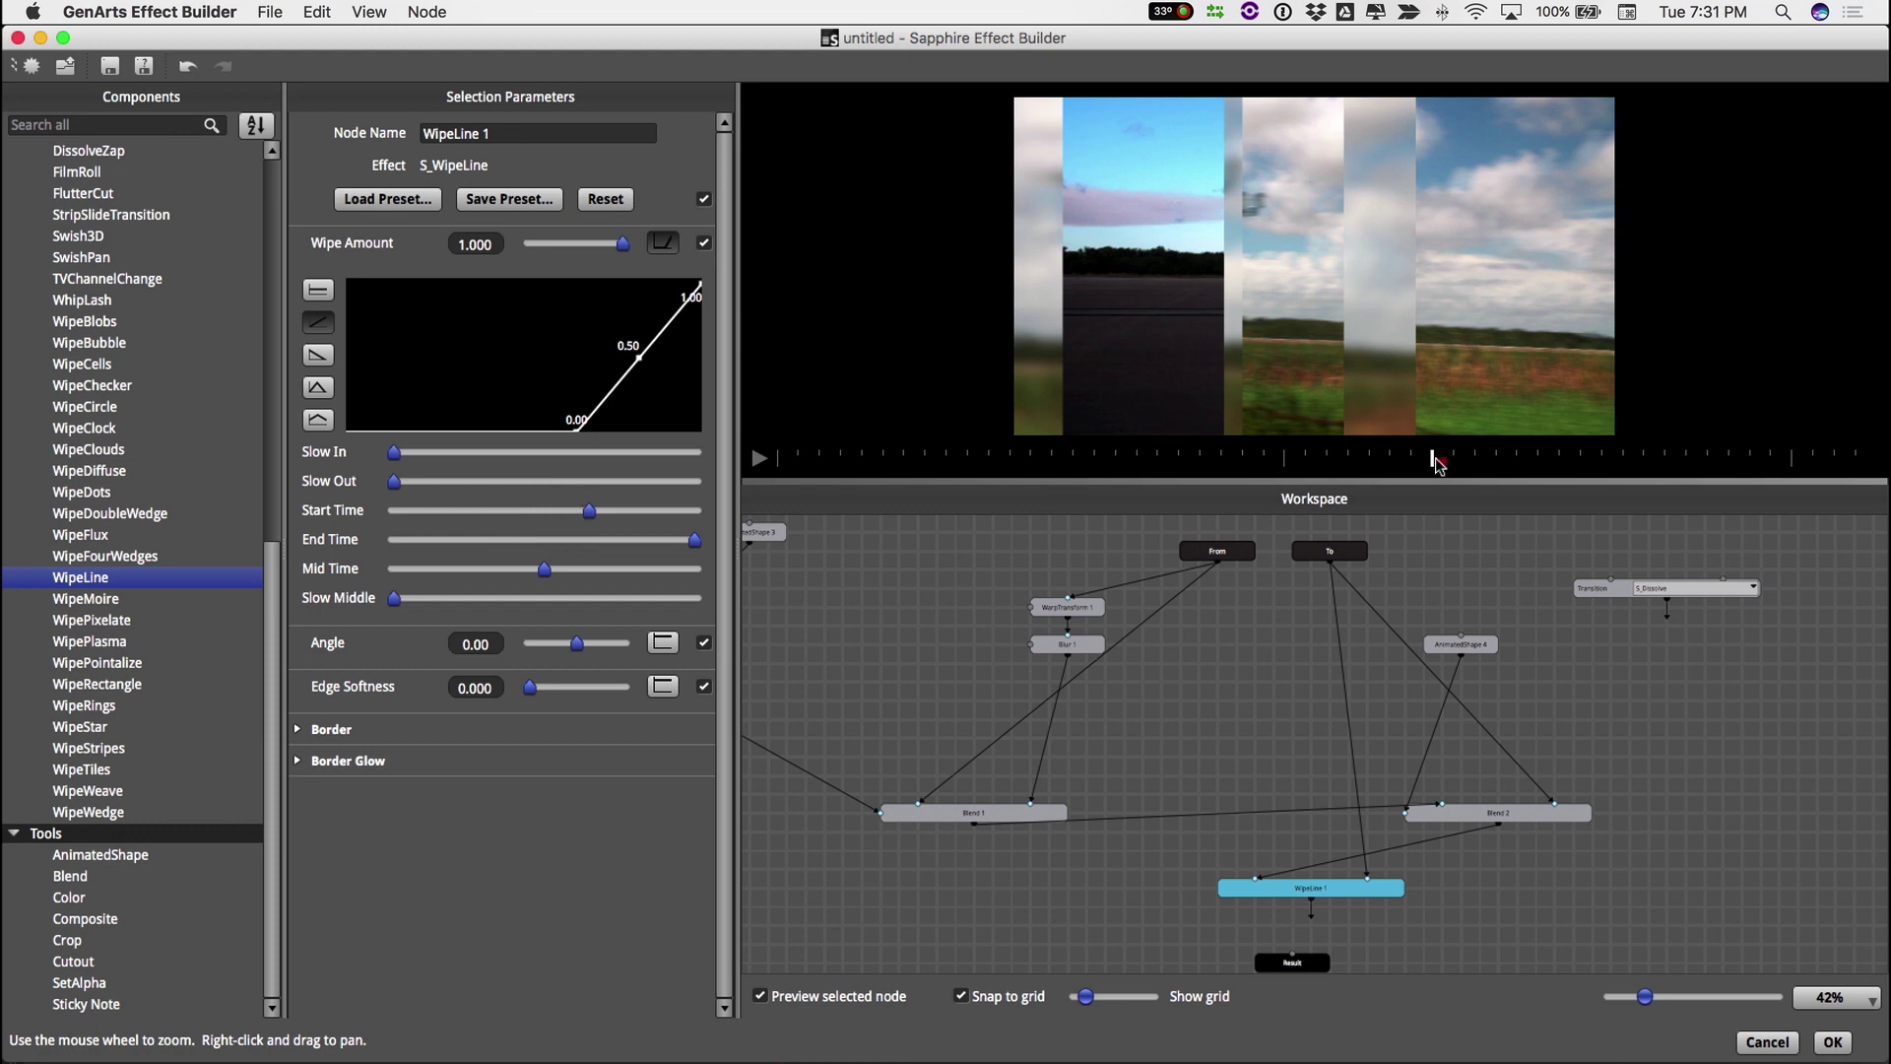
drag(1436, 459, 1475, 459)
drag(581, 513, 579, 513)
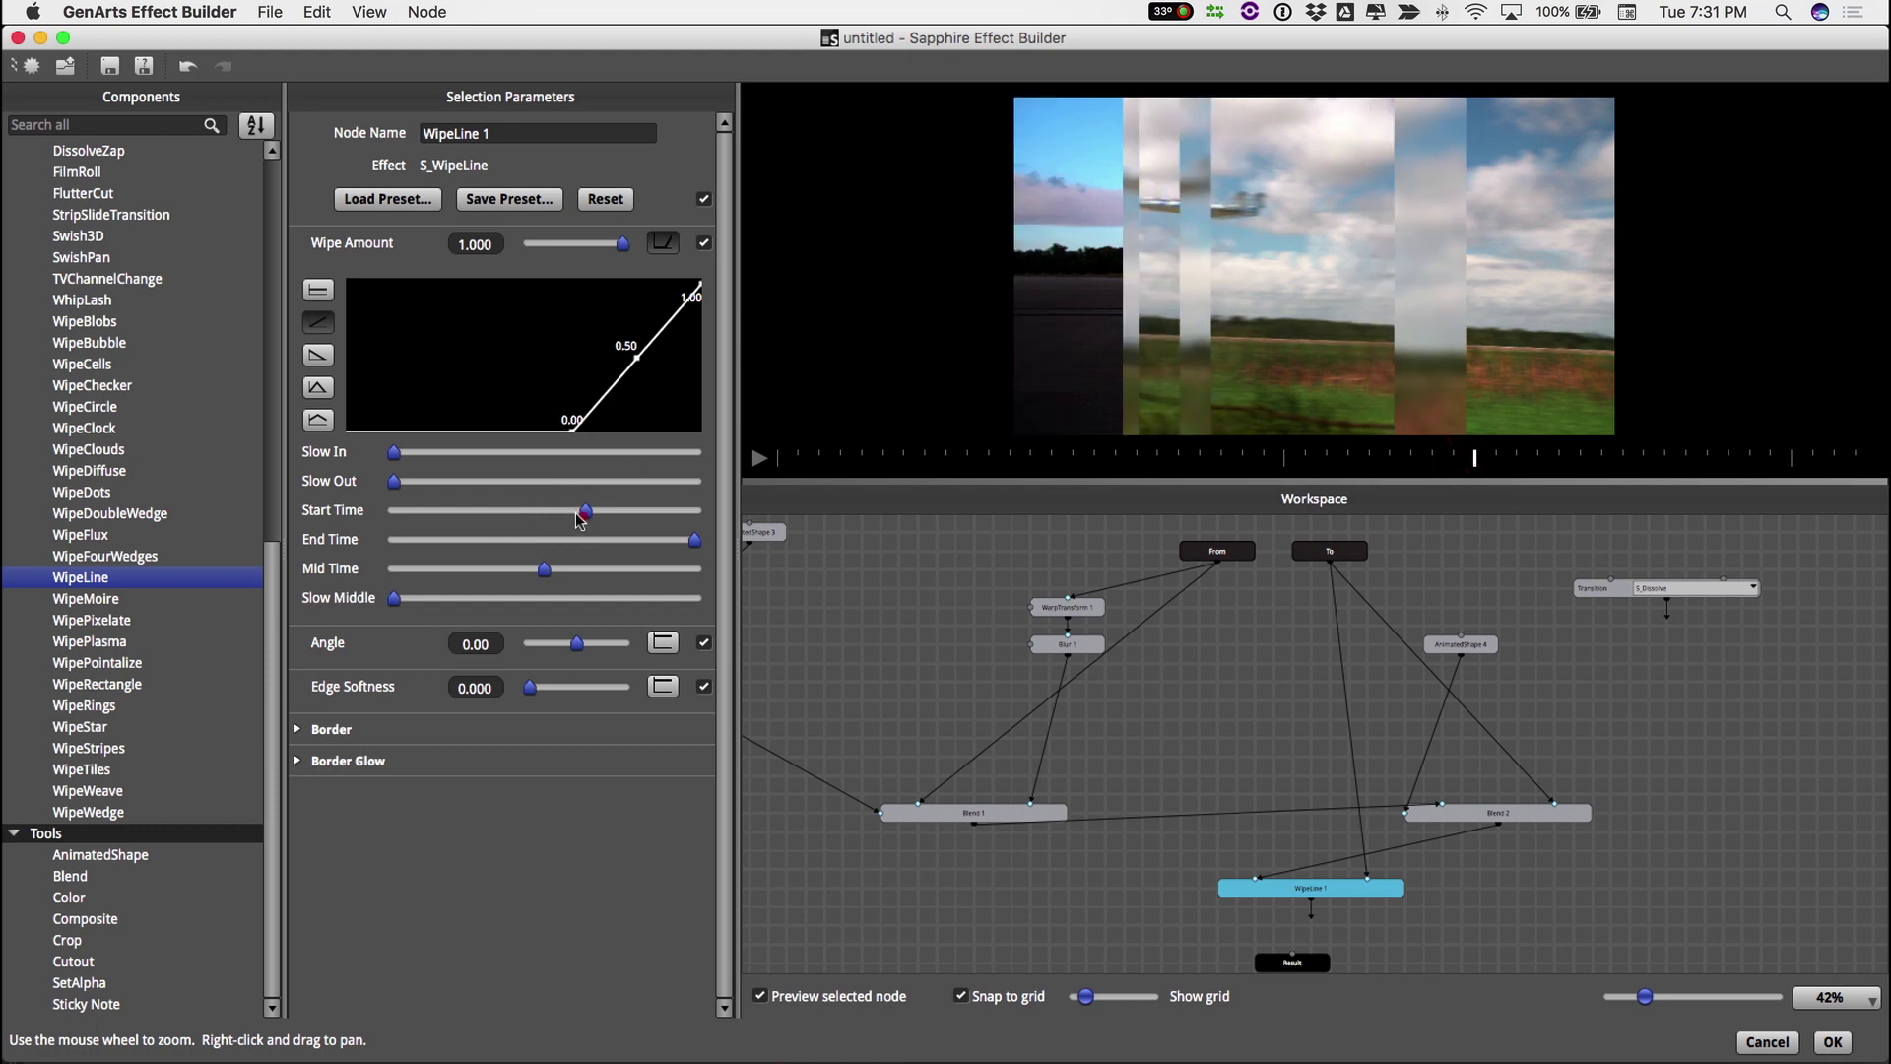
click(759, 458)
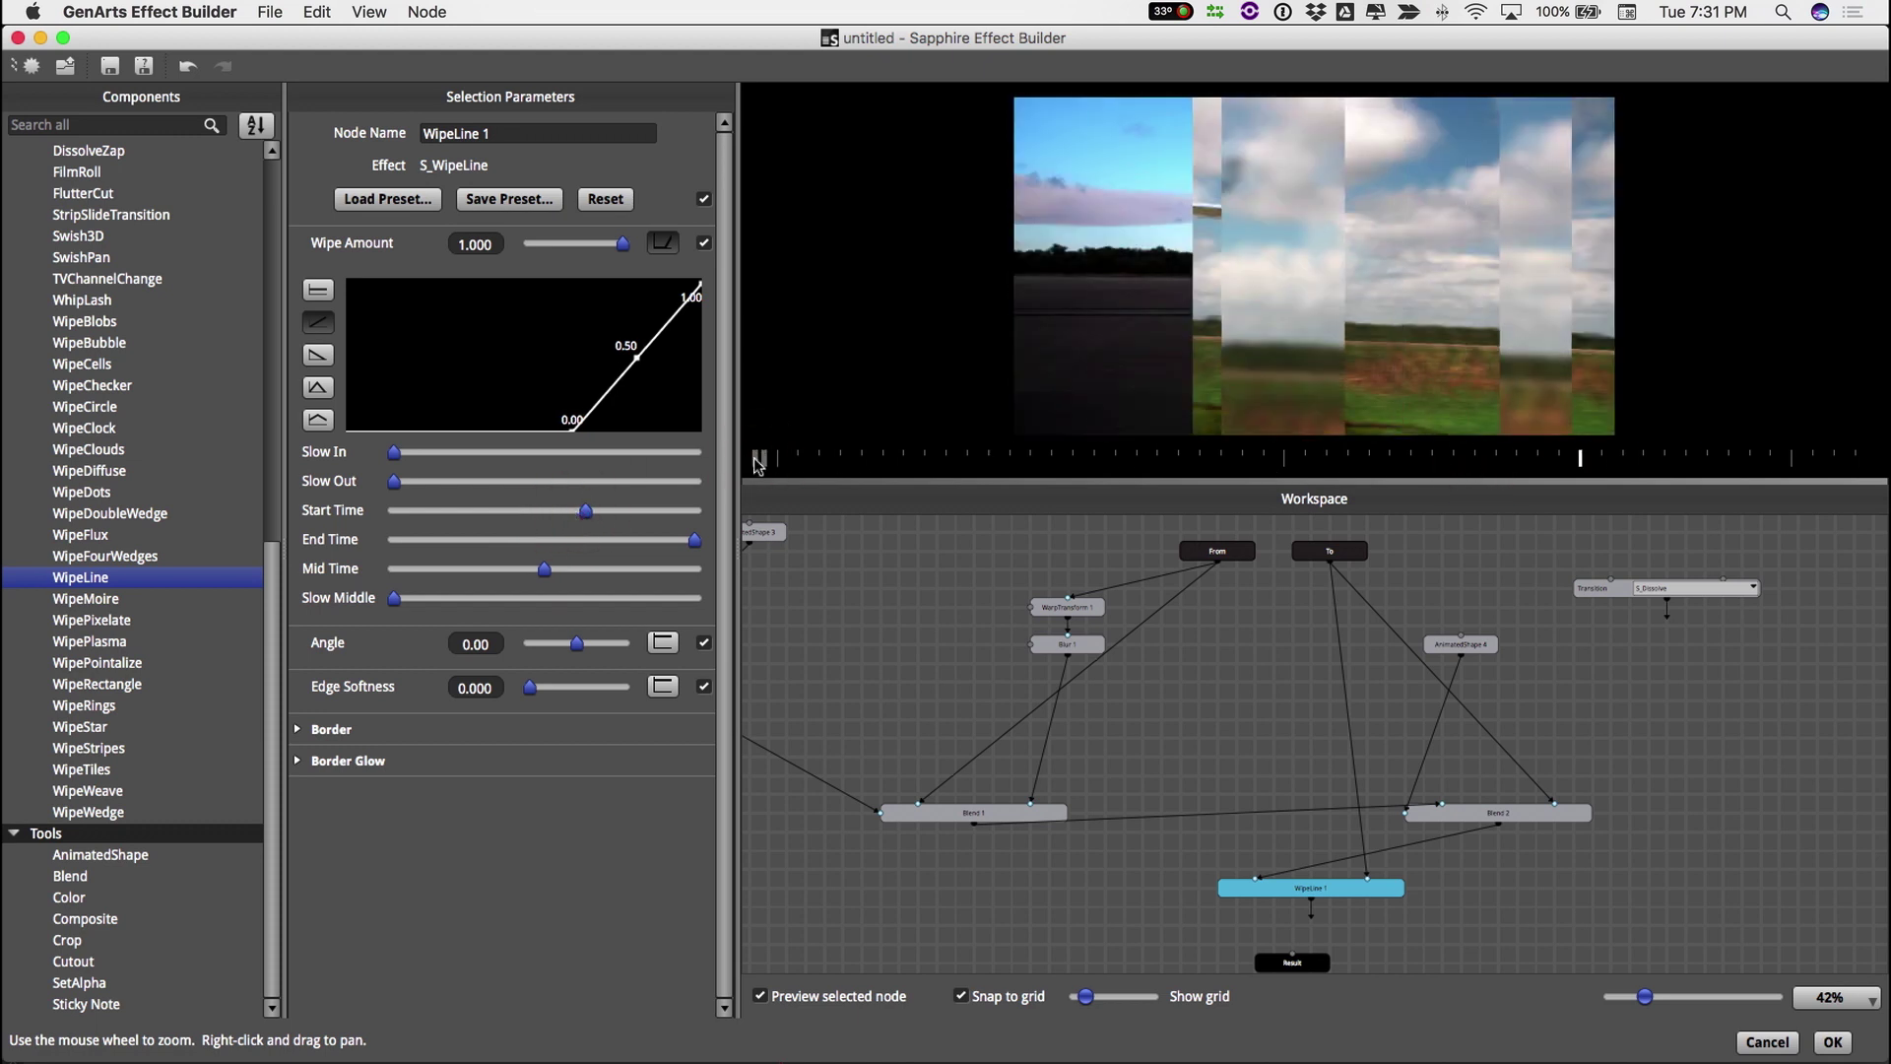
click(758, 458)
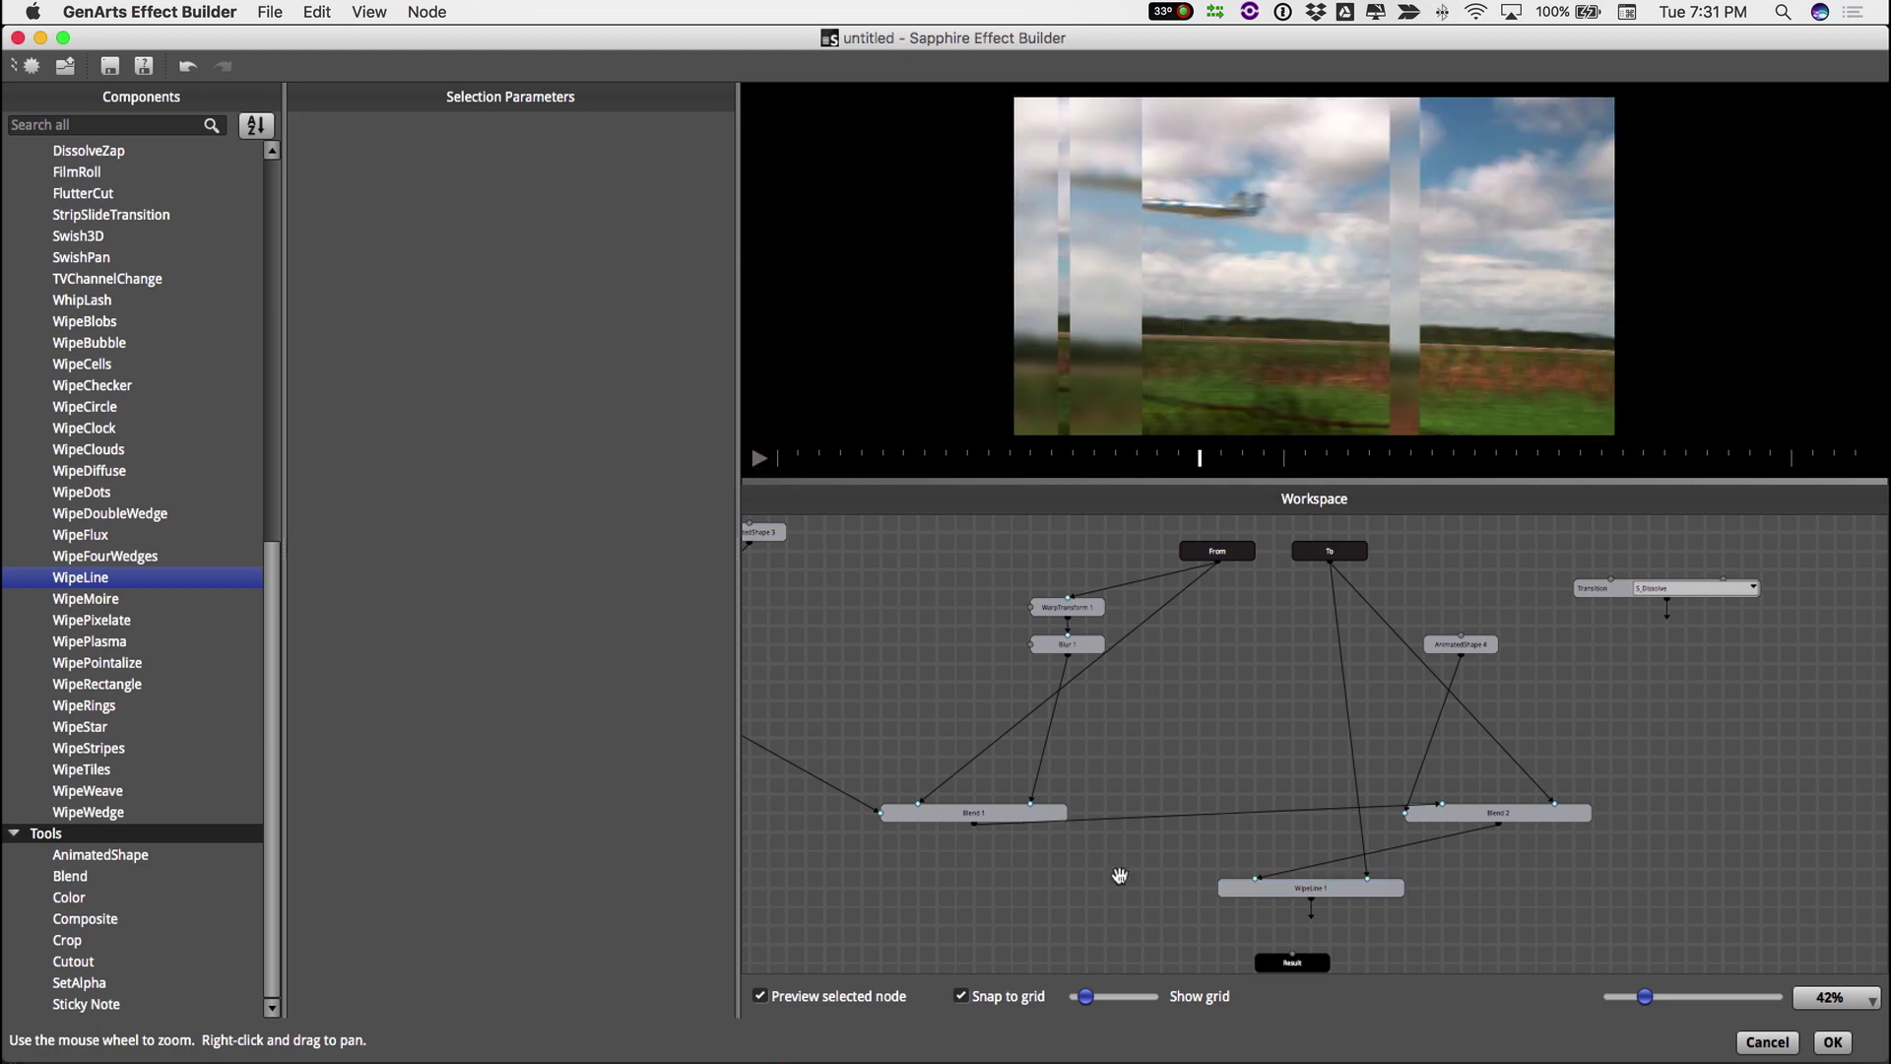
scroll(1118, 874, down, 5)
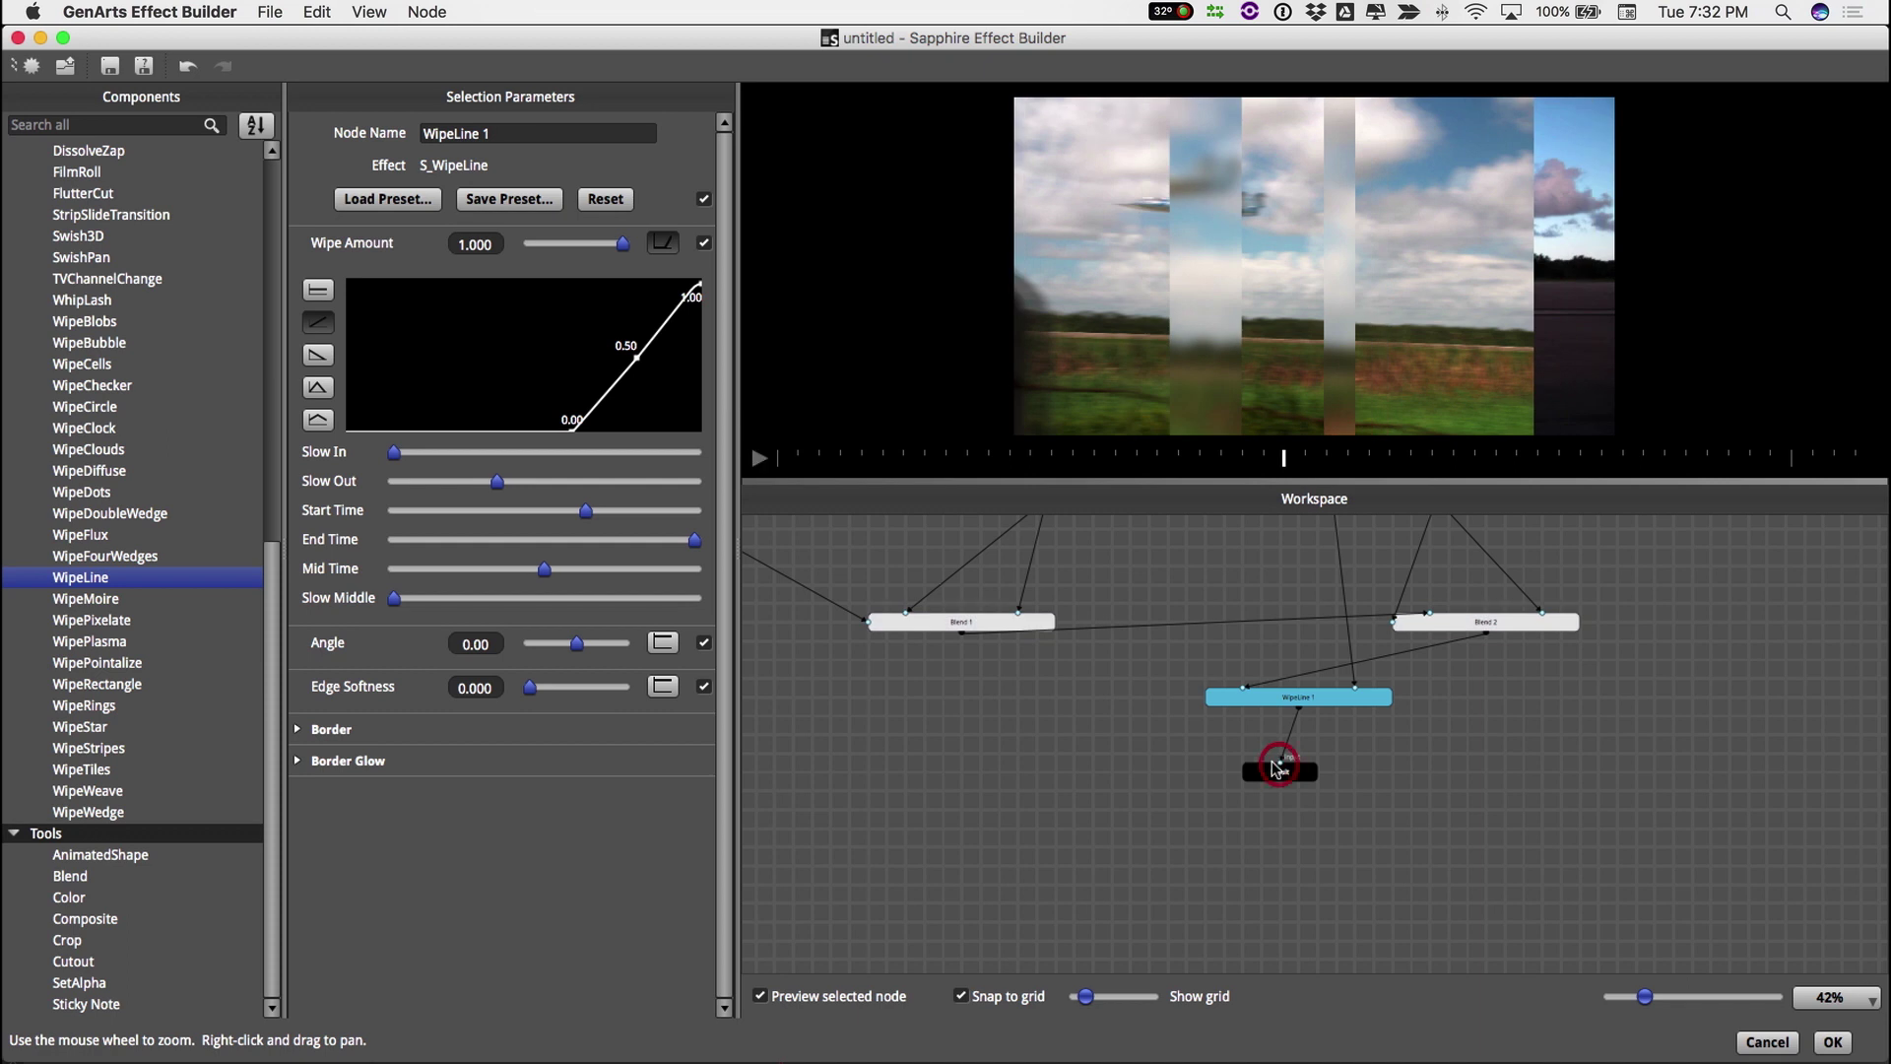
click(1272, 765)
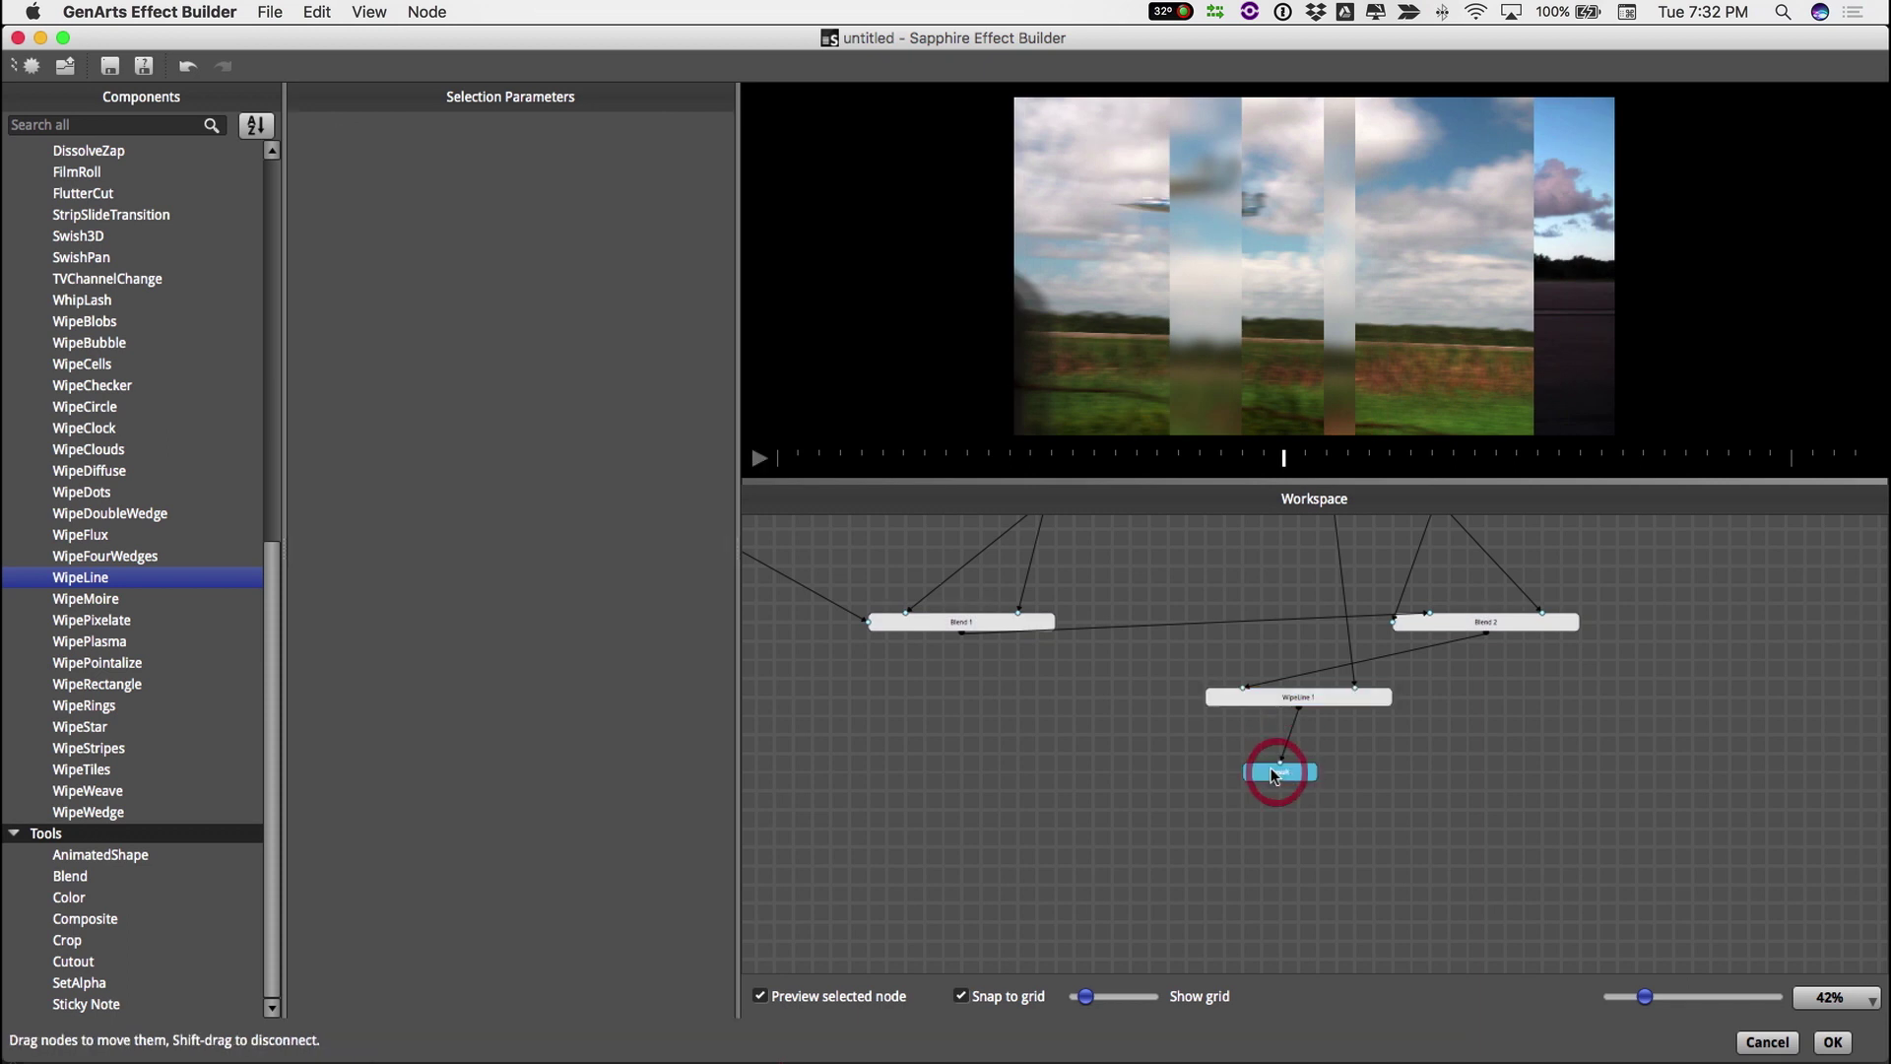
Apply the built transition and start saving it as the preset 'Blurred Stripe'
click(1832, 1041)
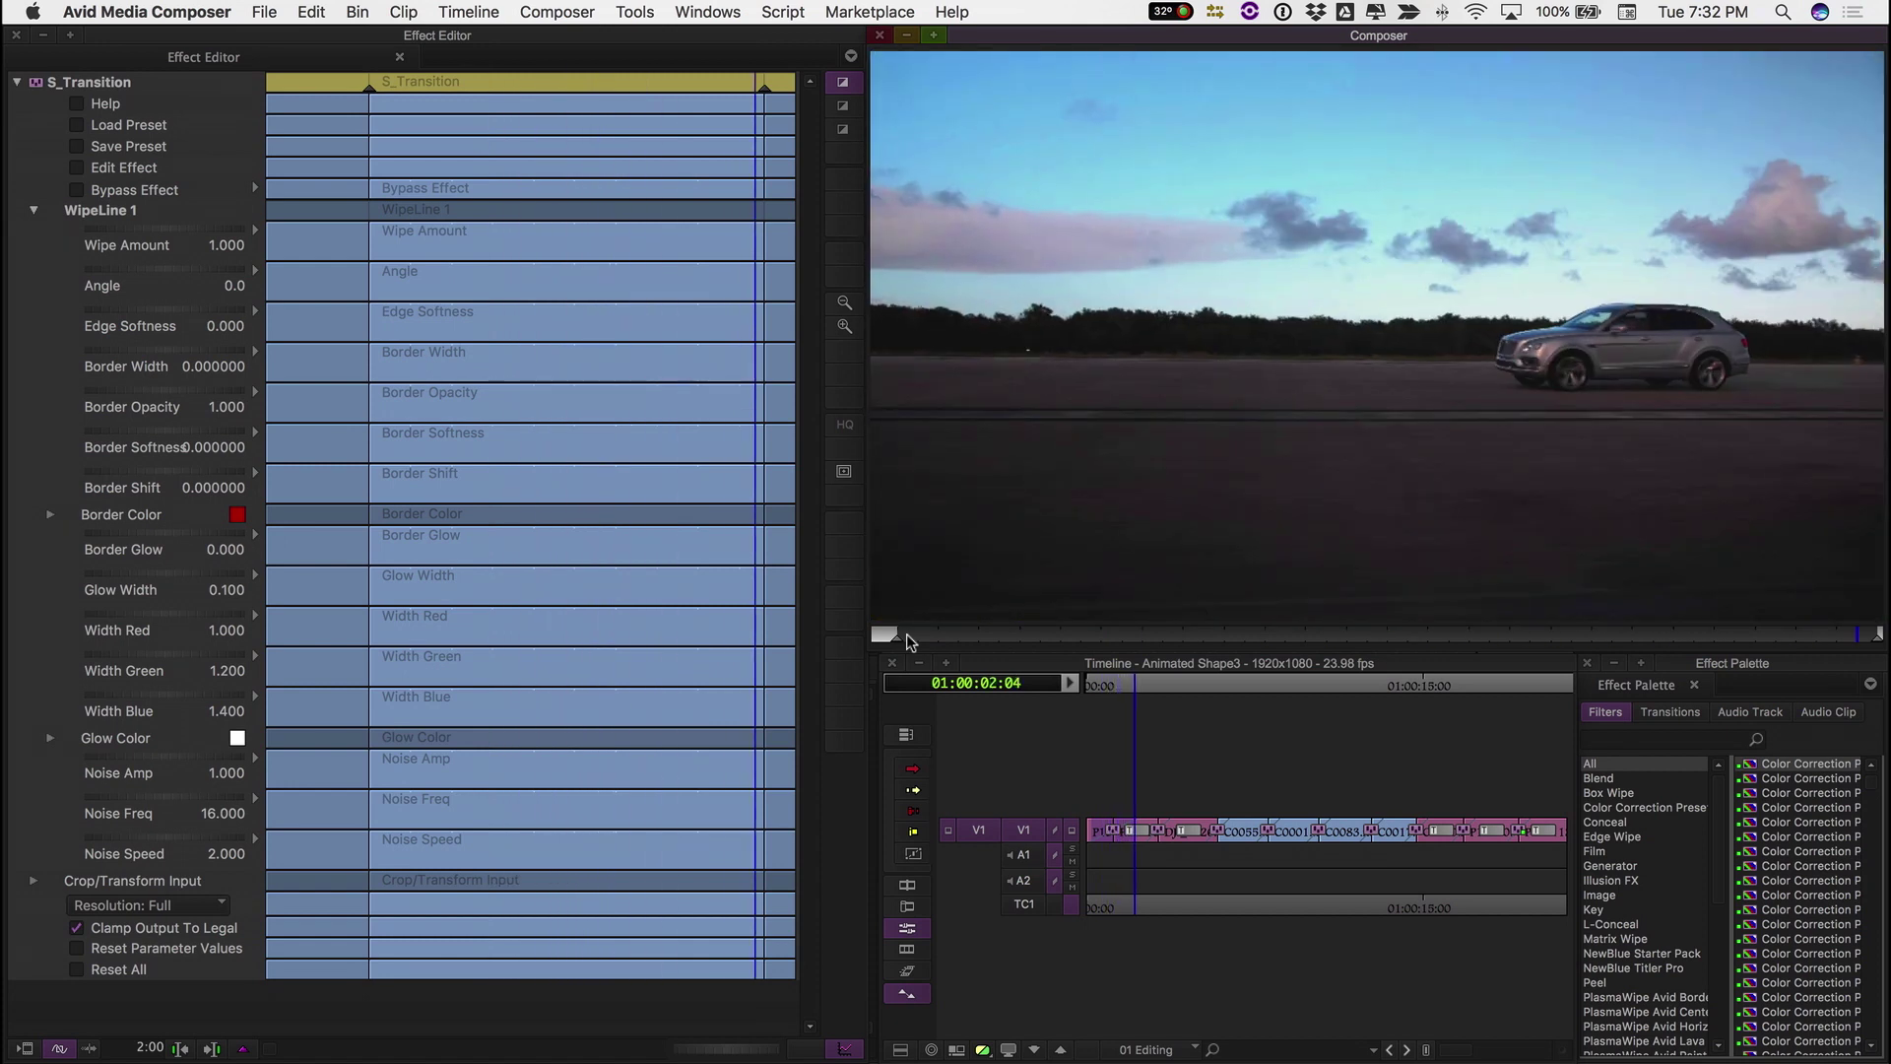
click(73, 145)
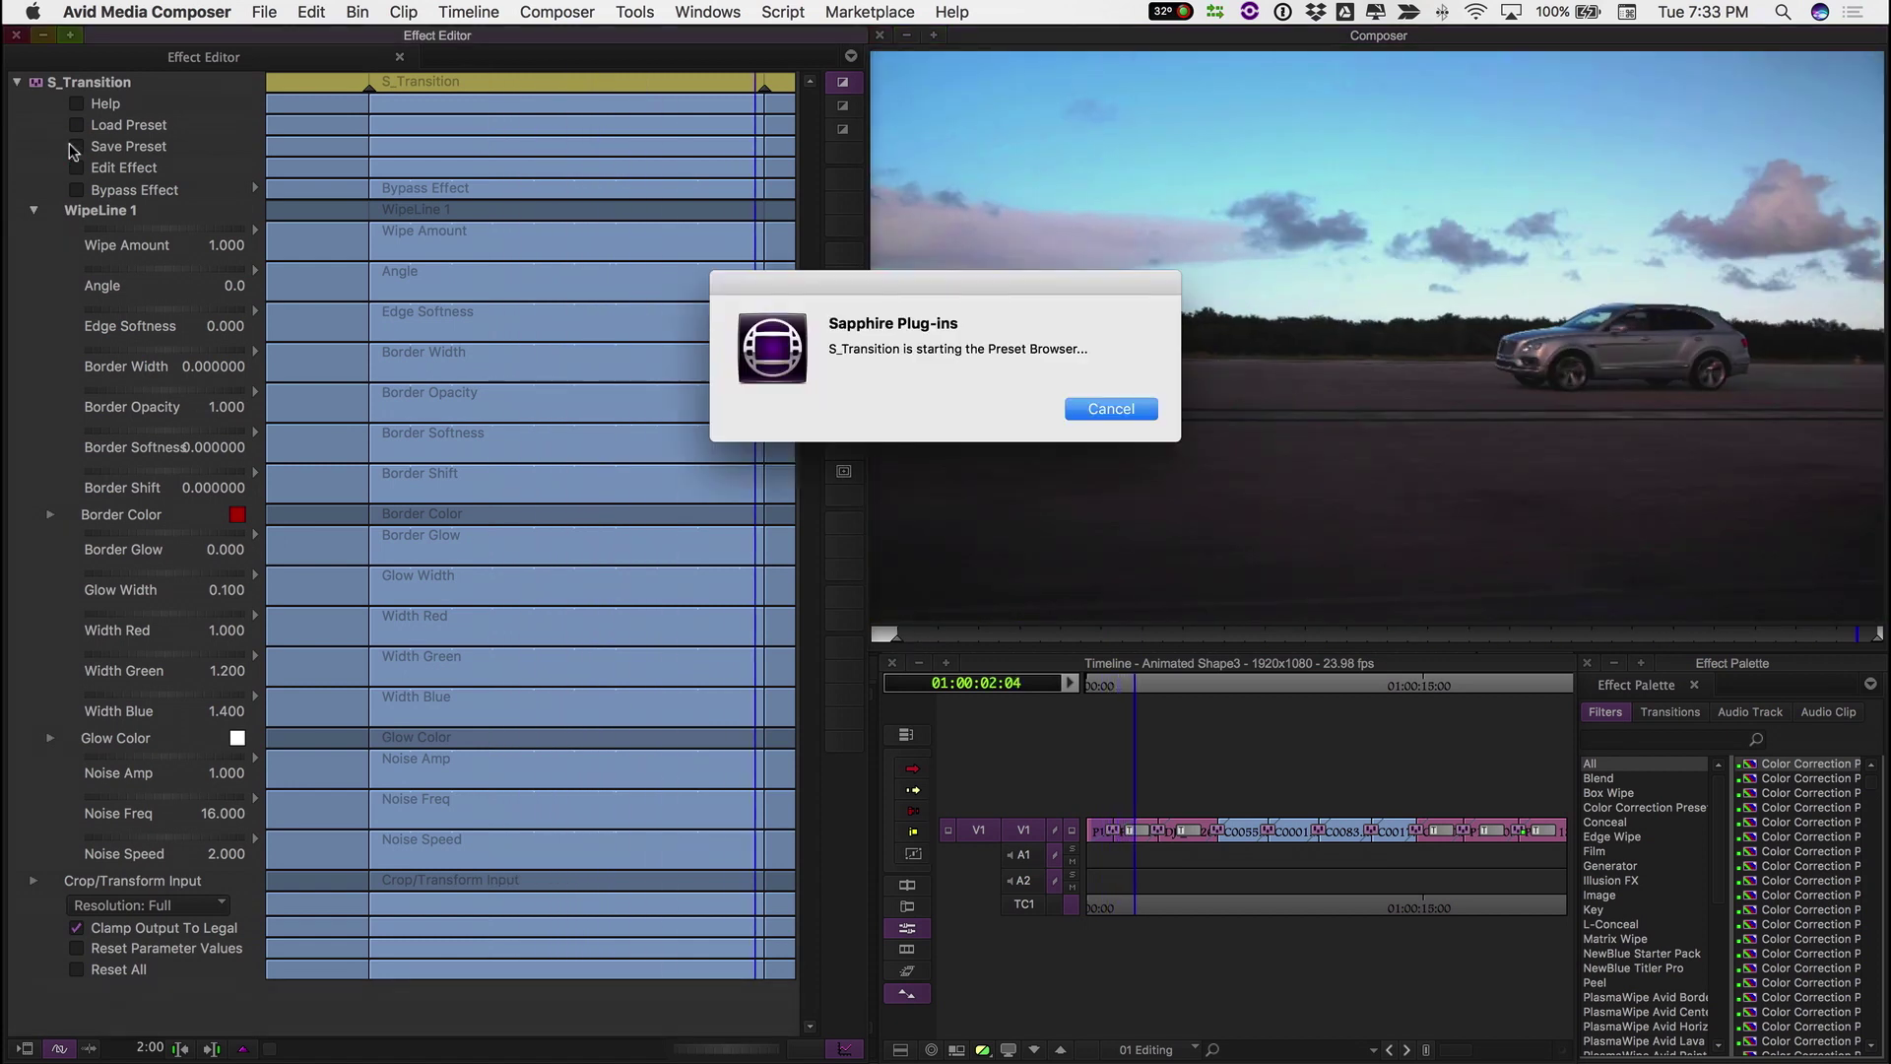
text(Blurred Stripe)
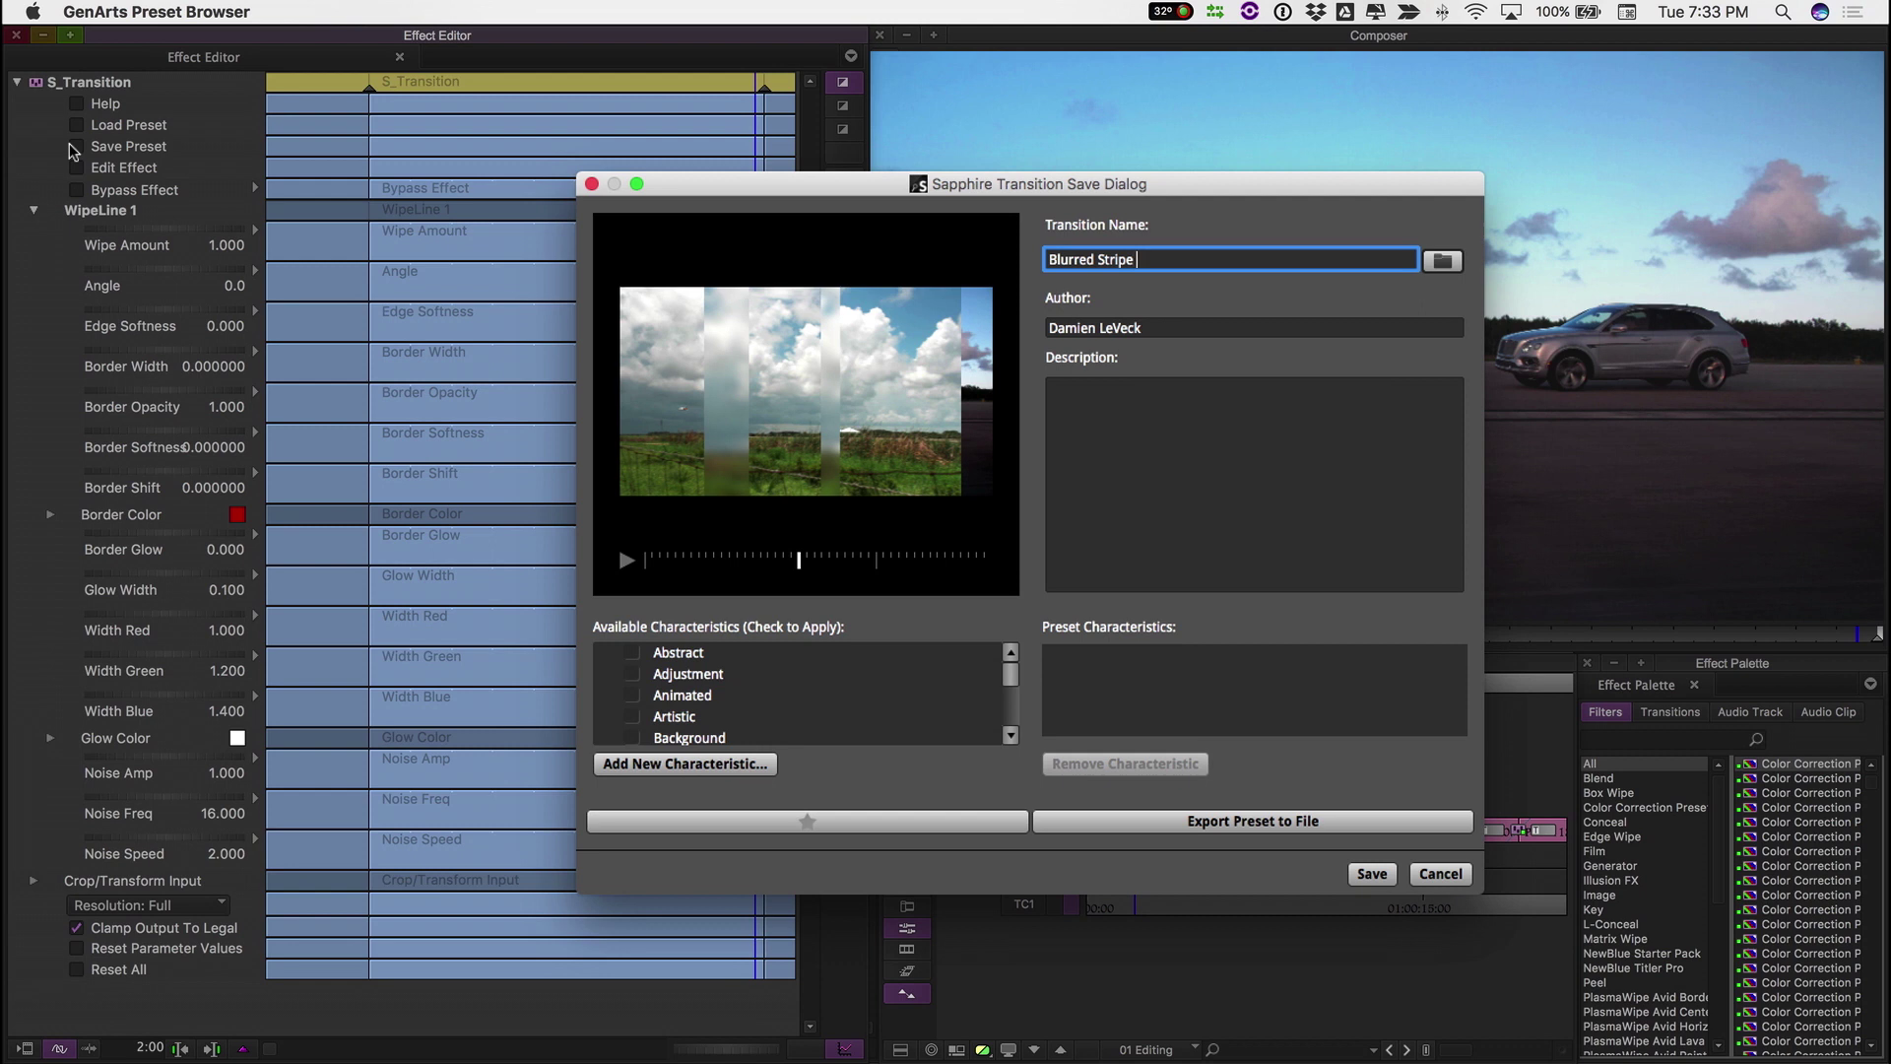